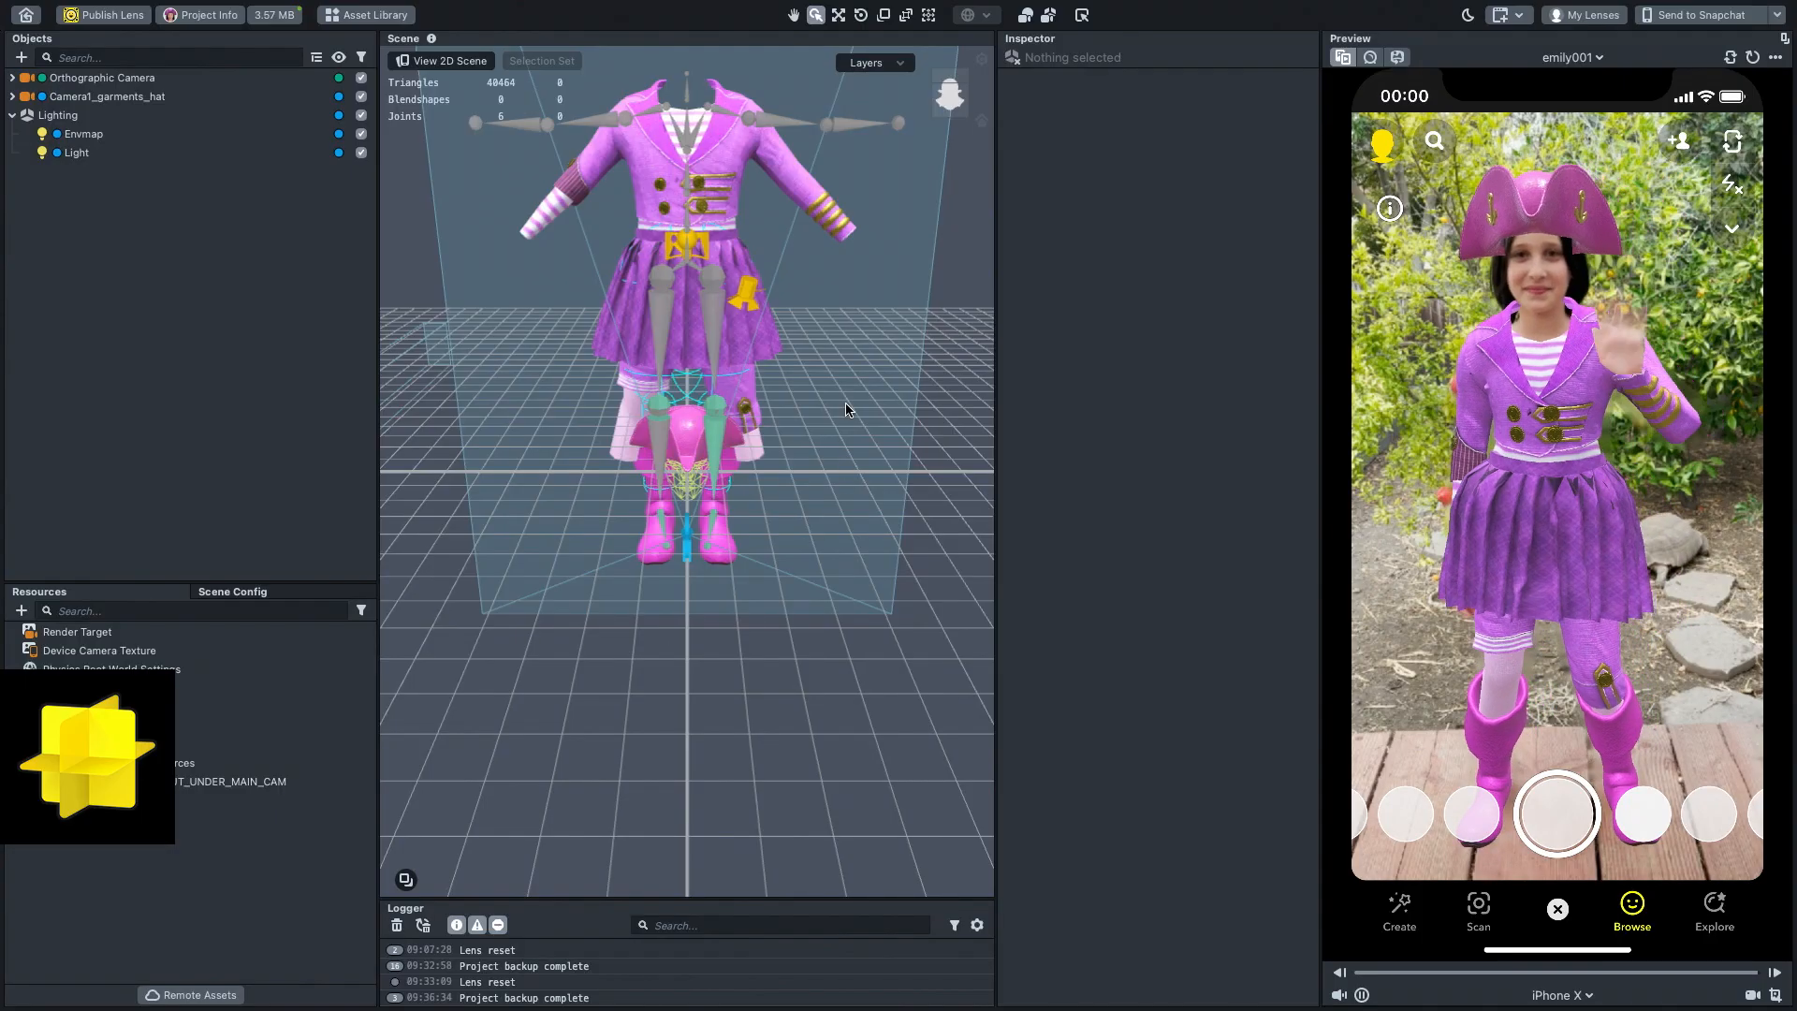
- Inspect the pirate outfit by viewing it from an angle and selecting the skirt, hat, underclothing, and pants and jacket meshes in turn
middle_click_drag(846, 410, 846, 545)
mouse_move(896, 468)
right_mouse_down()
mouse_move(896, 500)
mouse_move(802, 456)
mouse_move(897, 462)
right_mouse_up()
scroll(930, 470, "down", 4)
scroll(930, 470, "up", 6)
scroll(932, 472, "up", 3)
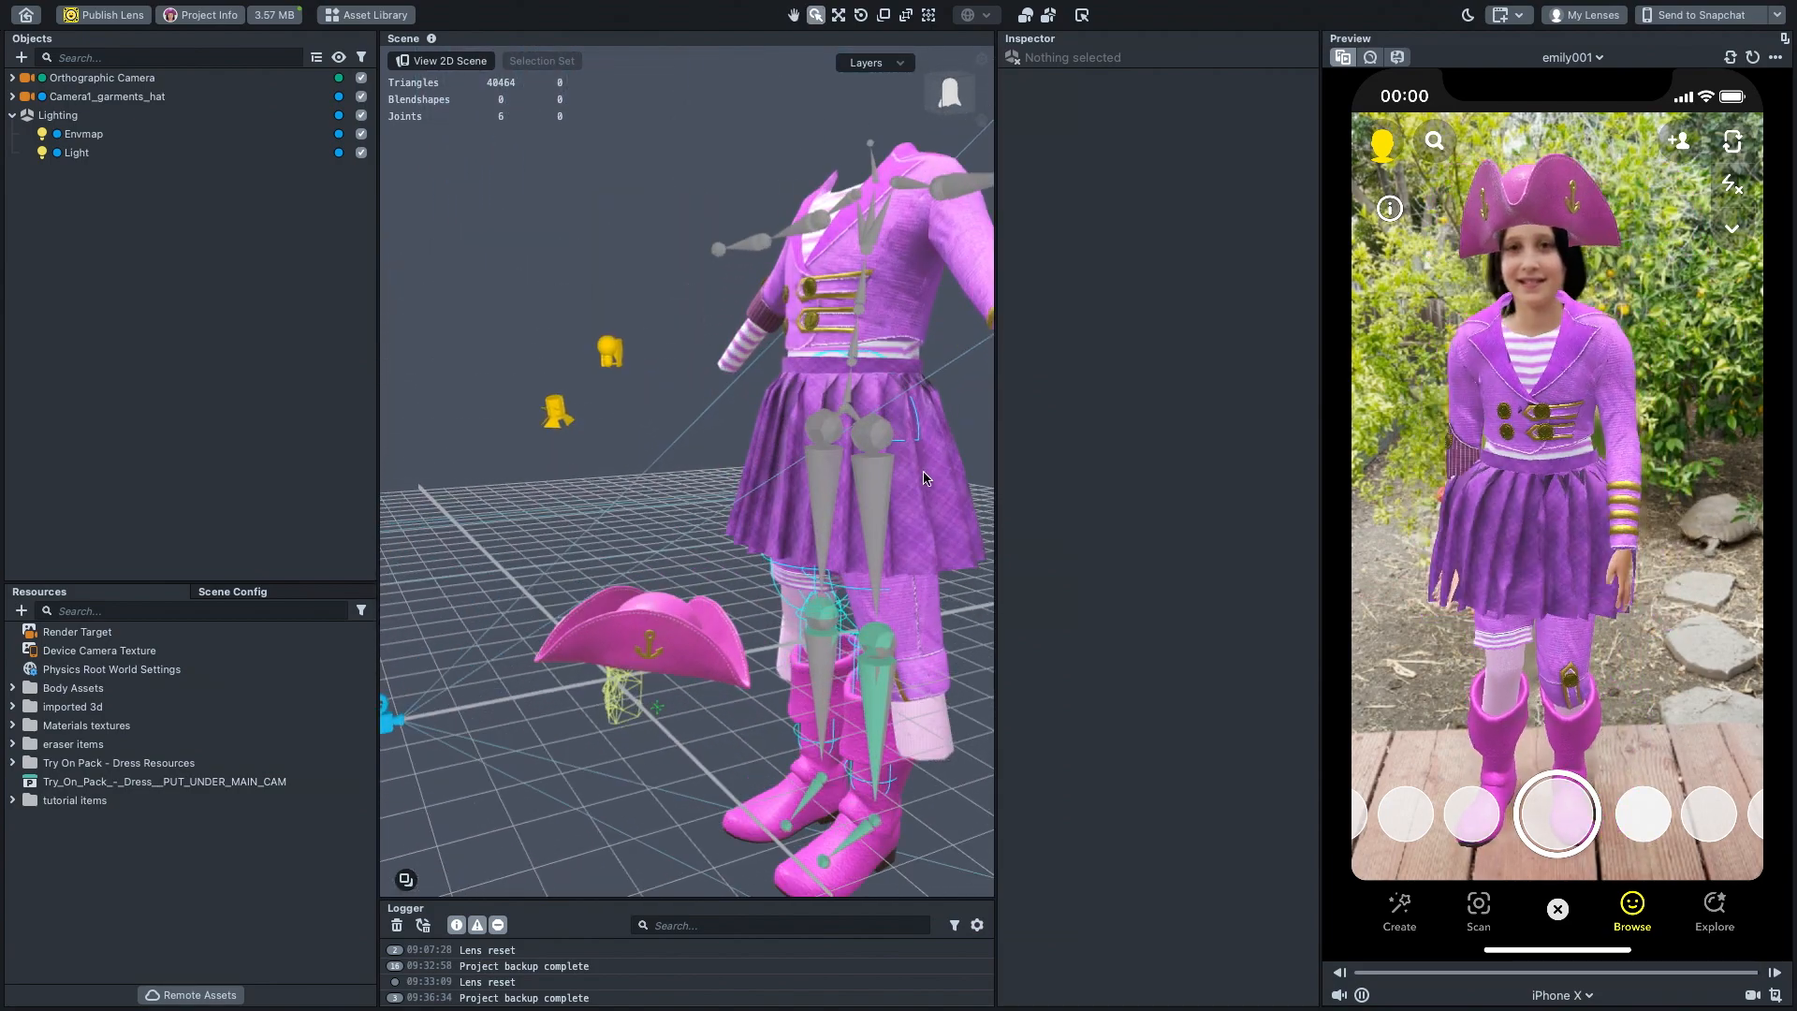
left_click(845, 451)
scroll(824, 431, "up", 3)
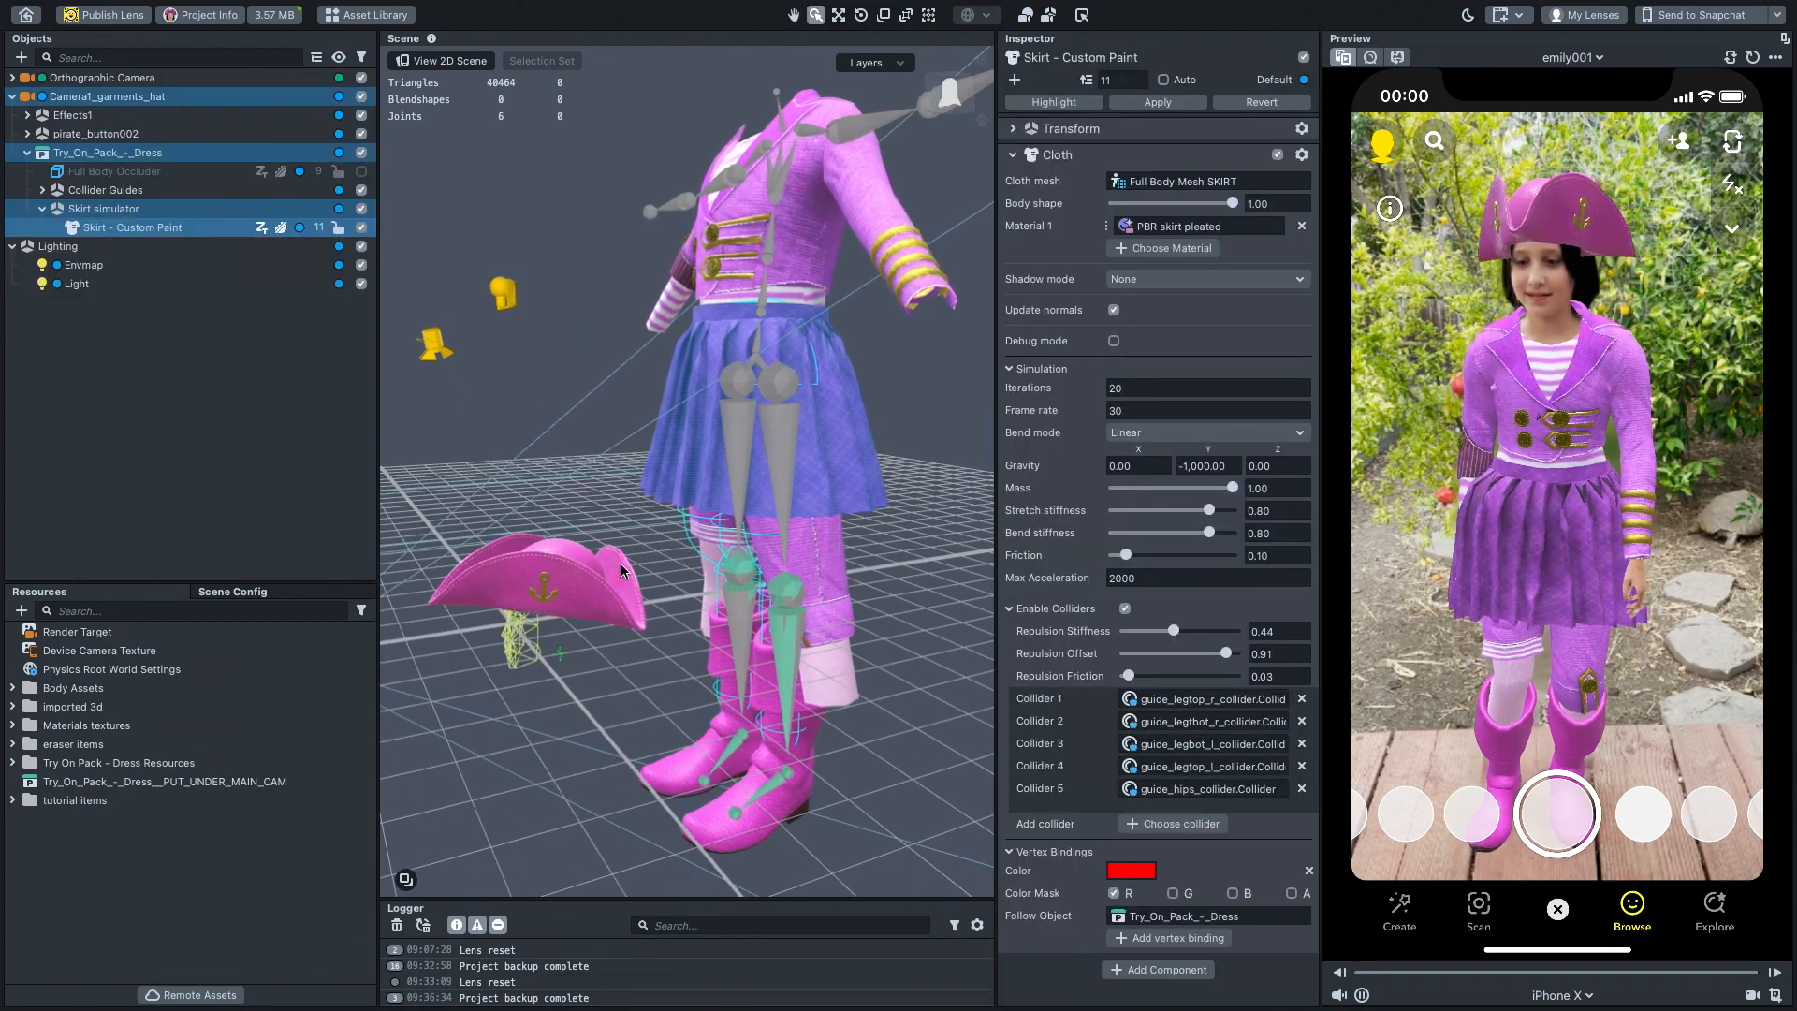
left_click(620, 566)
left_click(845, 685)
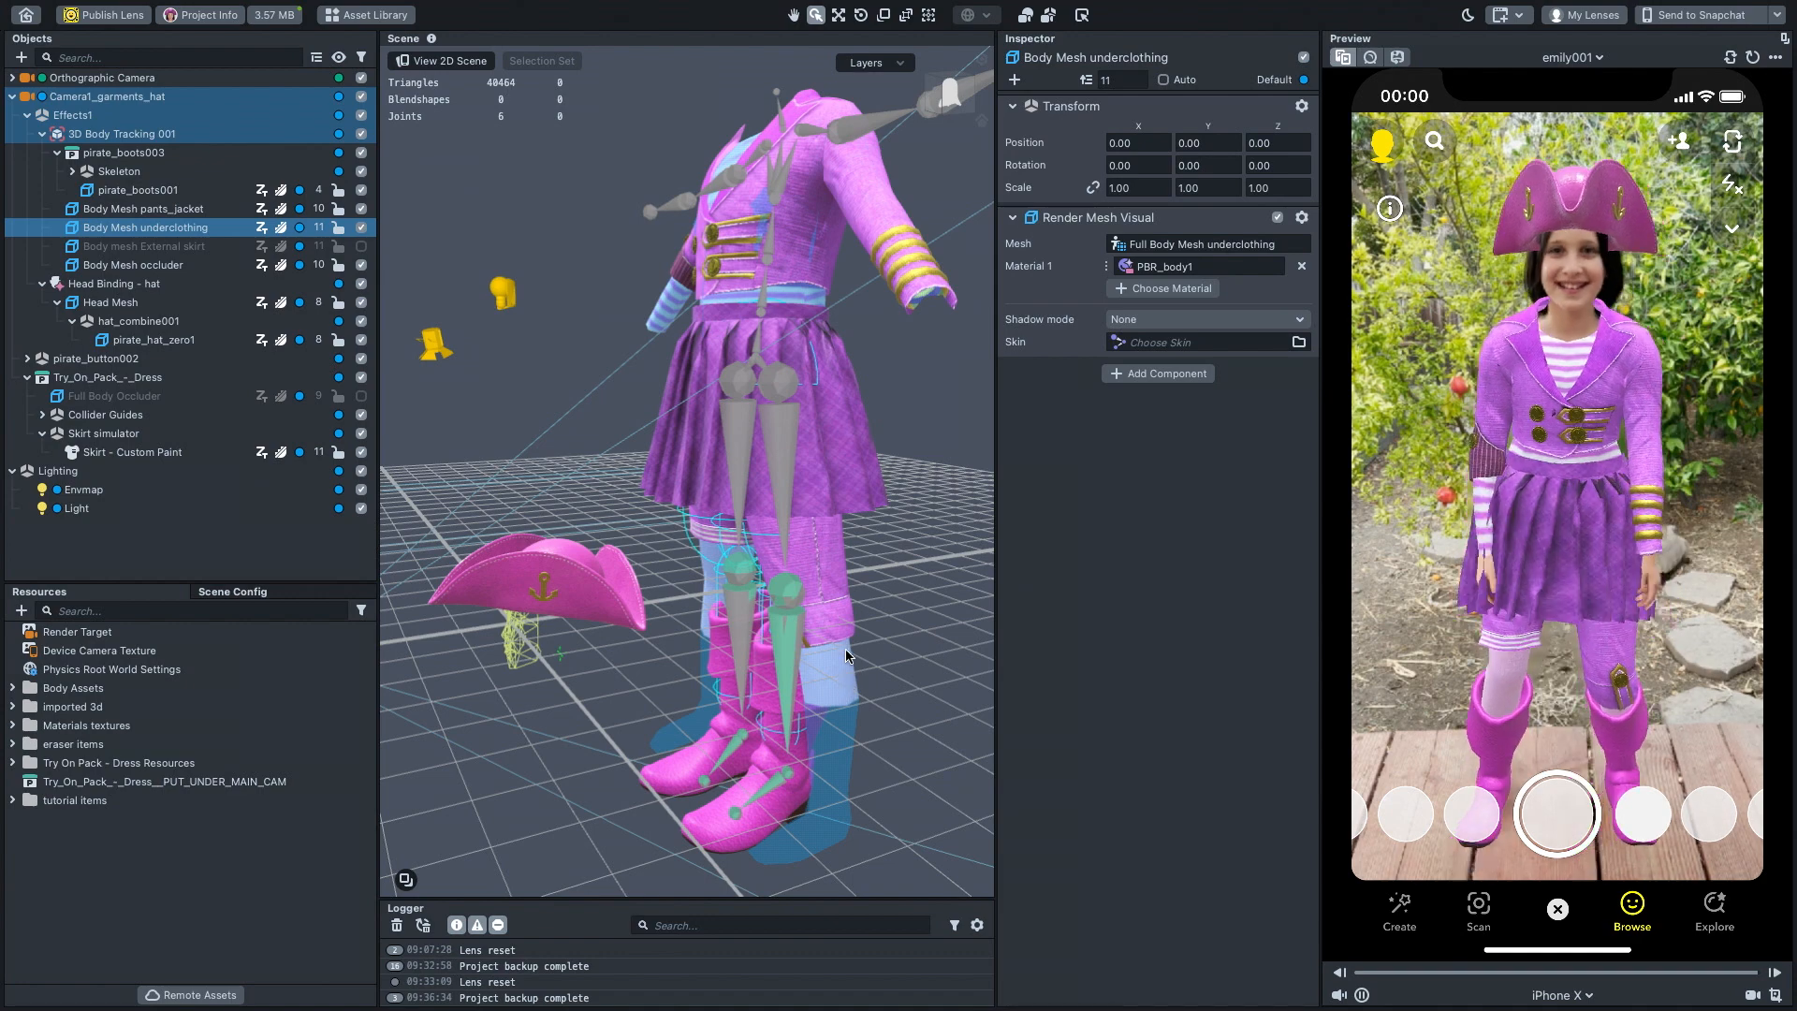
left_click(810, 551)
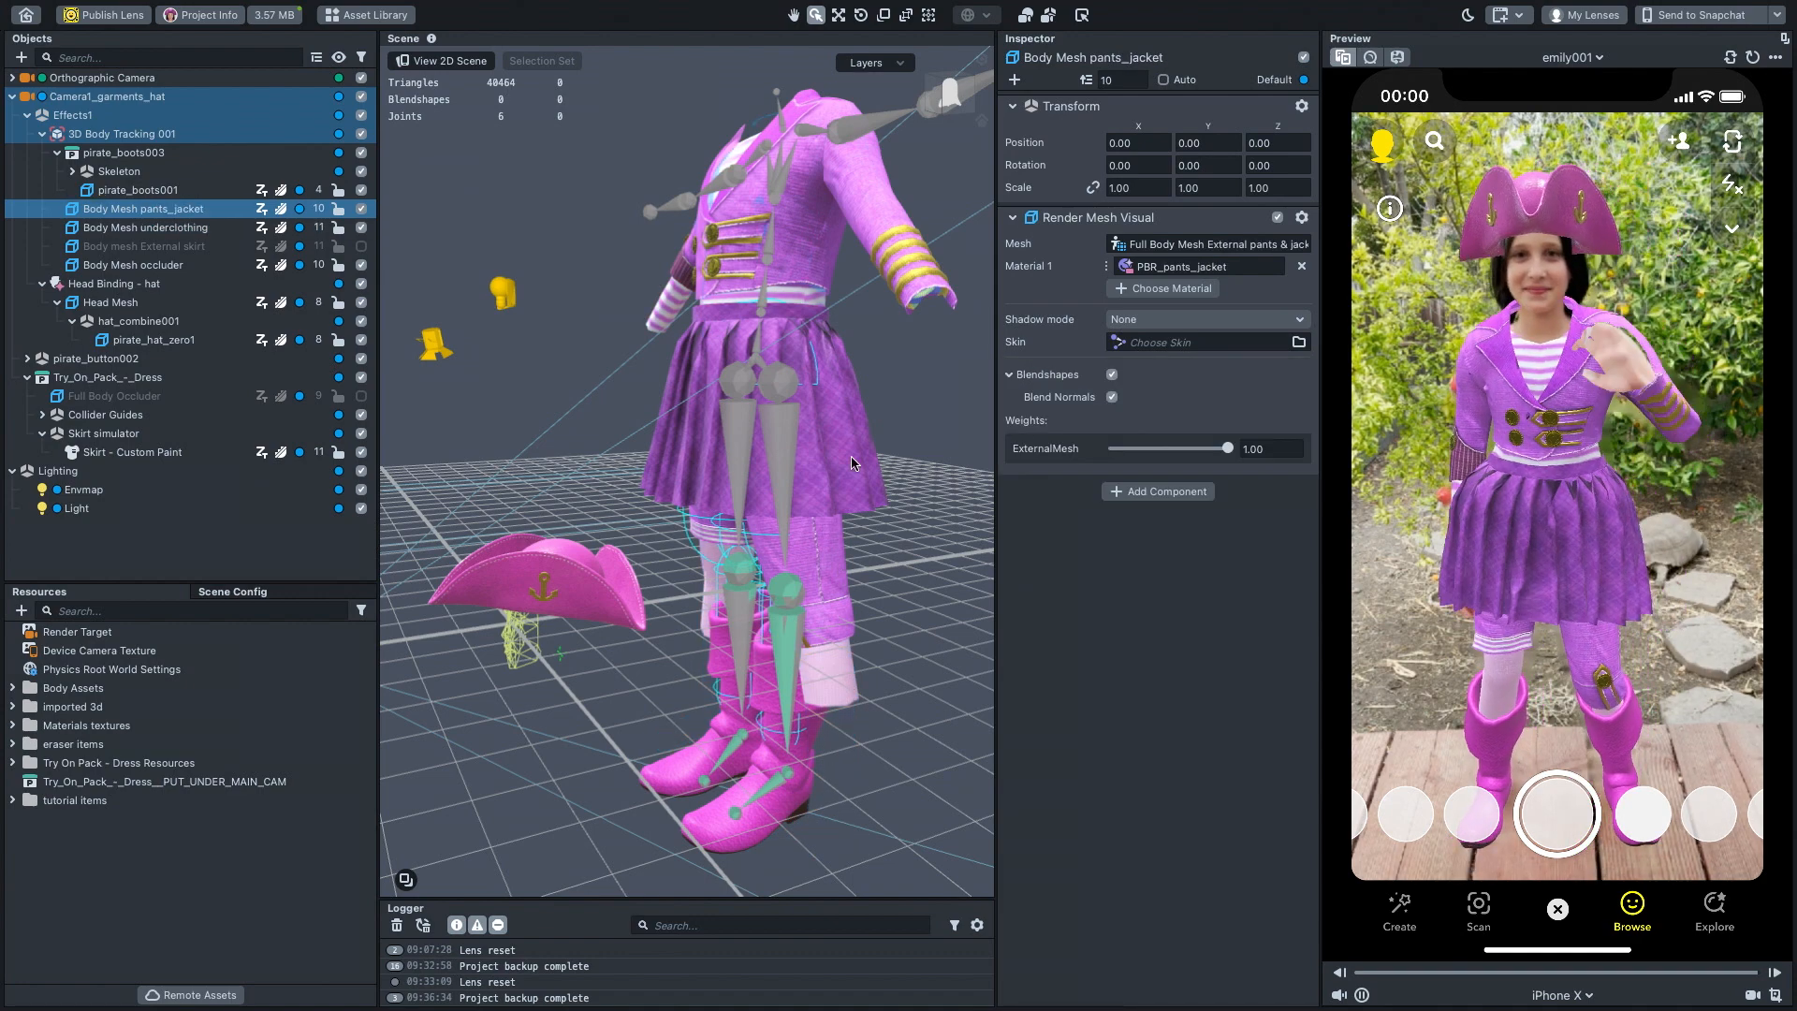
left_click(812, 440)
left_click(816, 226)
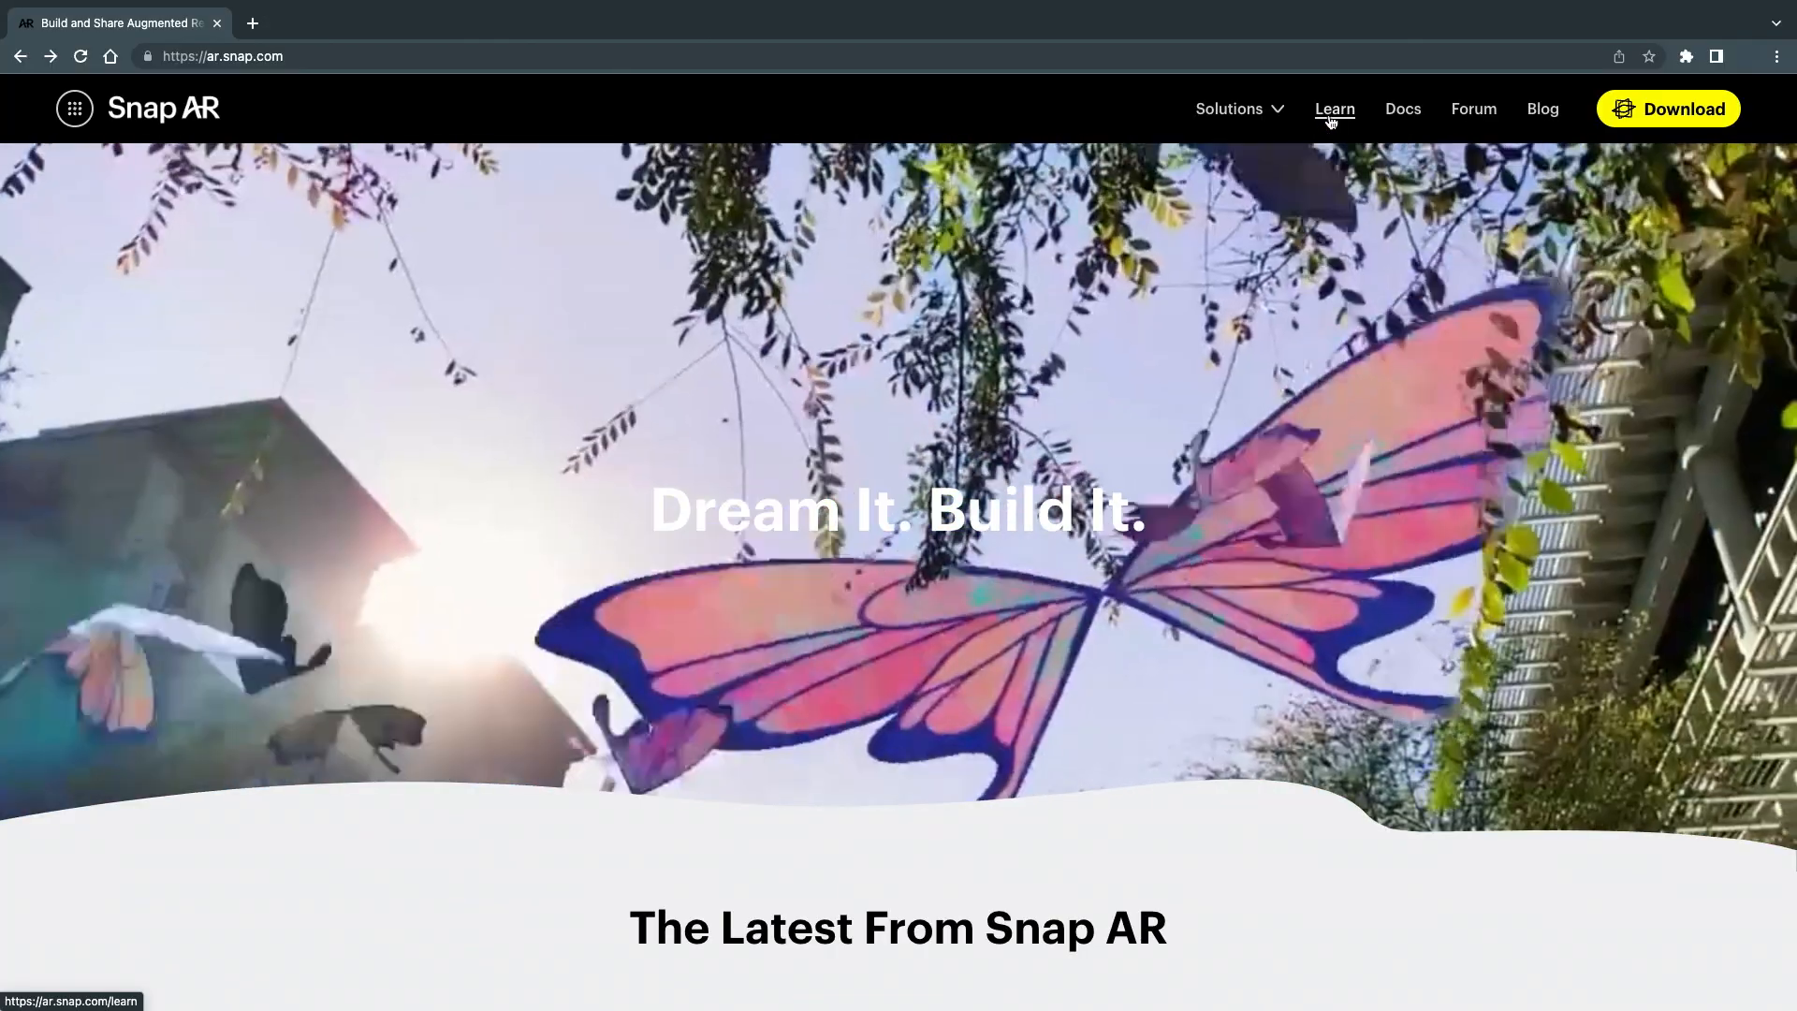
- In the browser, open Snap AR's intermediate course on developing Fashion Lenses from the learning resources and look through its modules
left_click(1334, 109)
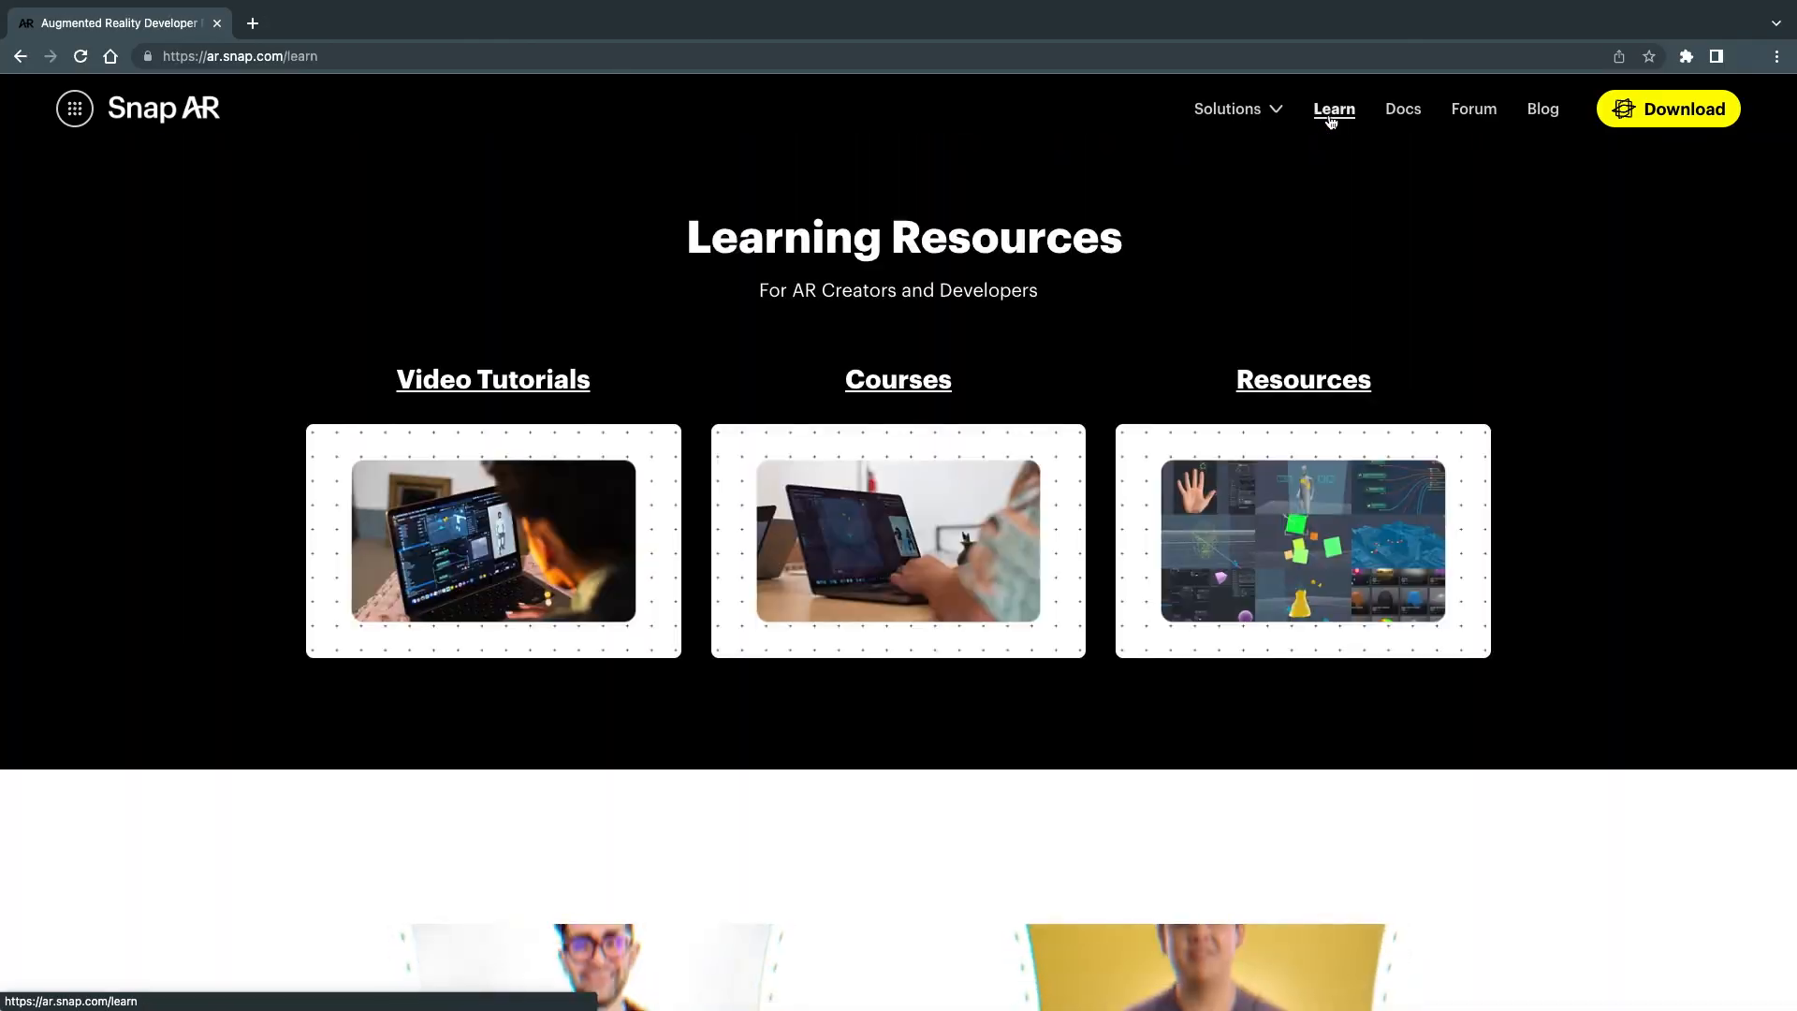
left_click(912, 384)
scroll(984, 483, "down", 5)
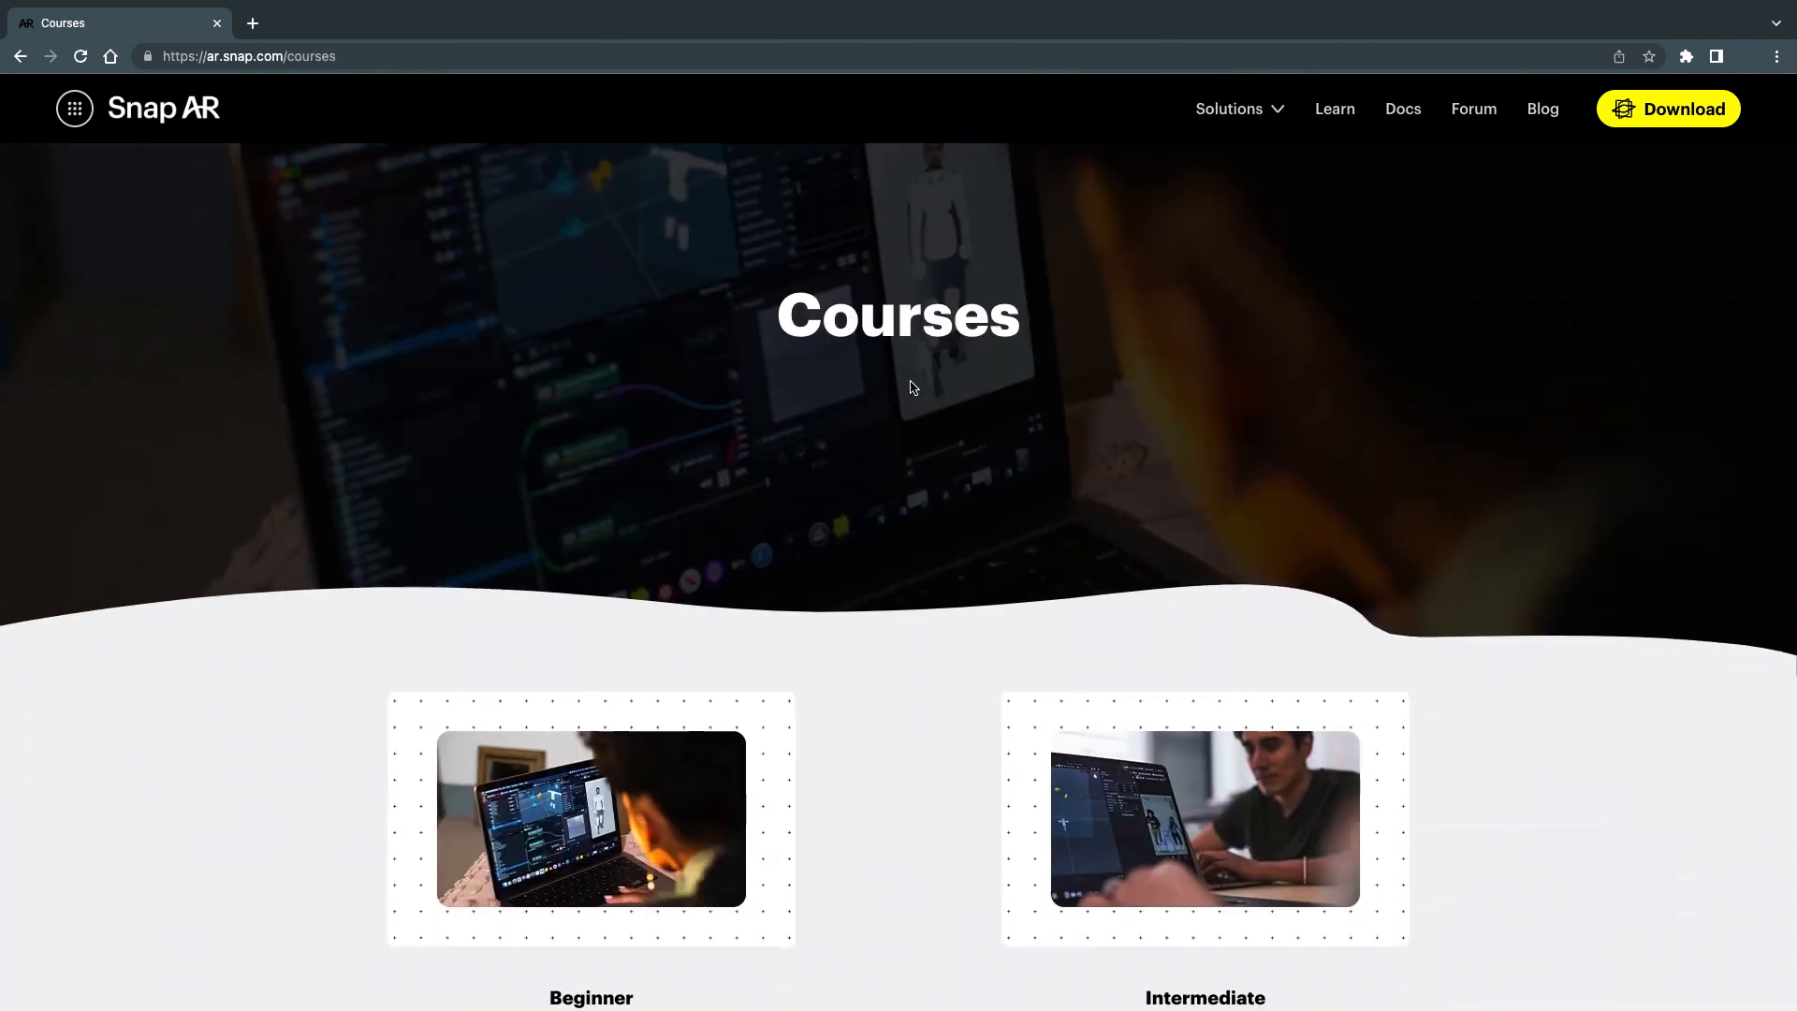
left_click(1118, 754)
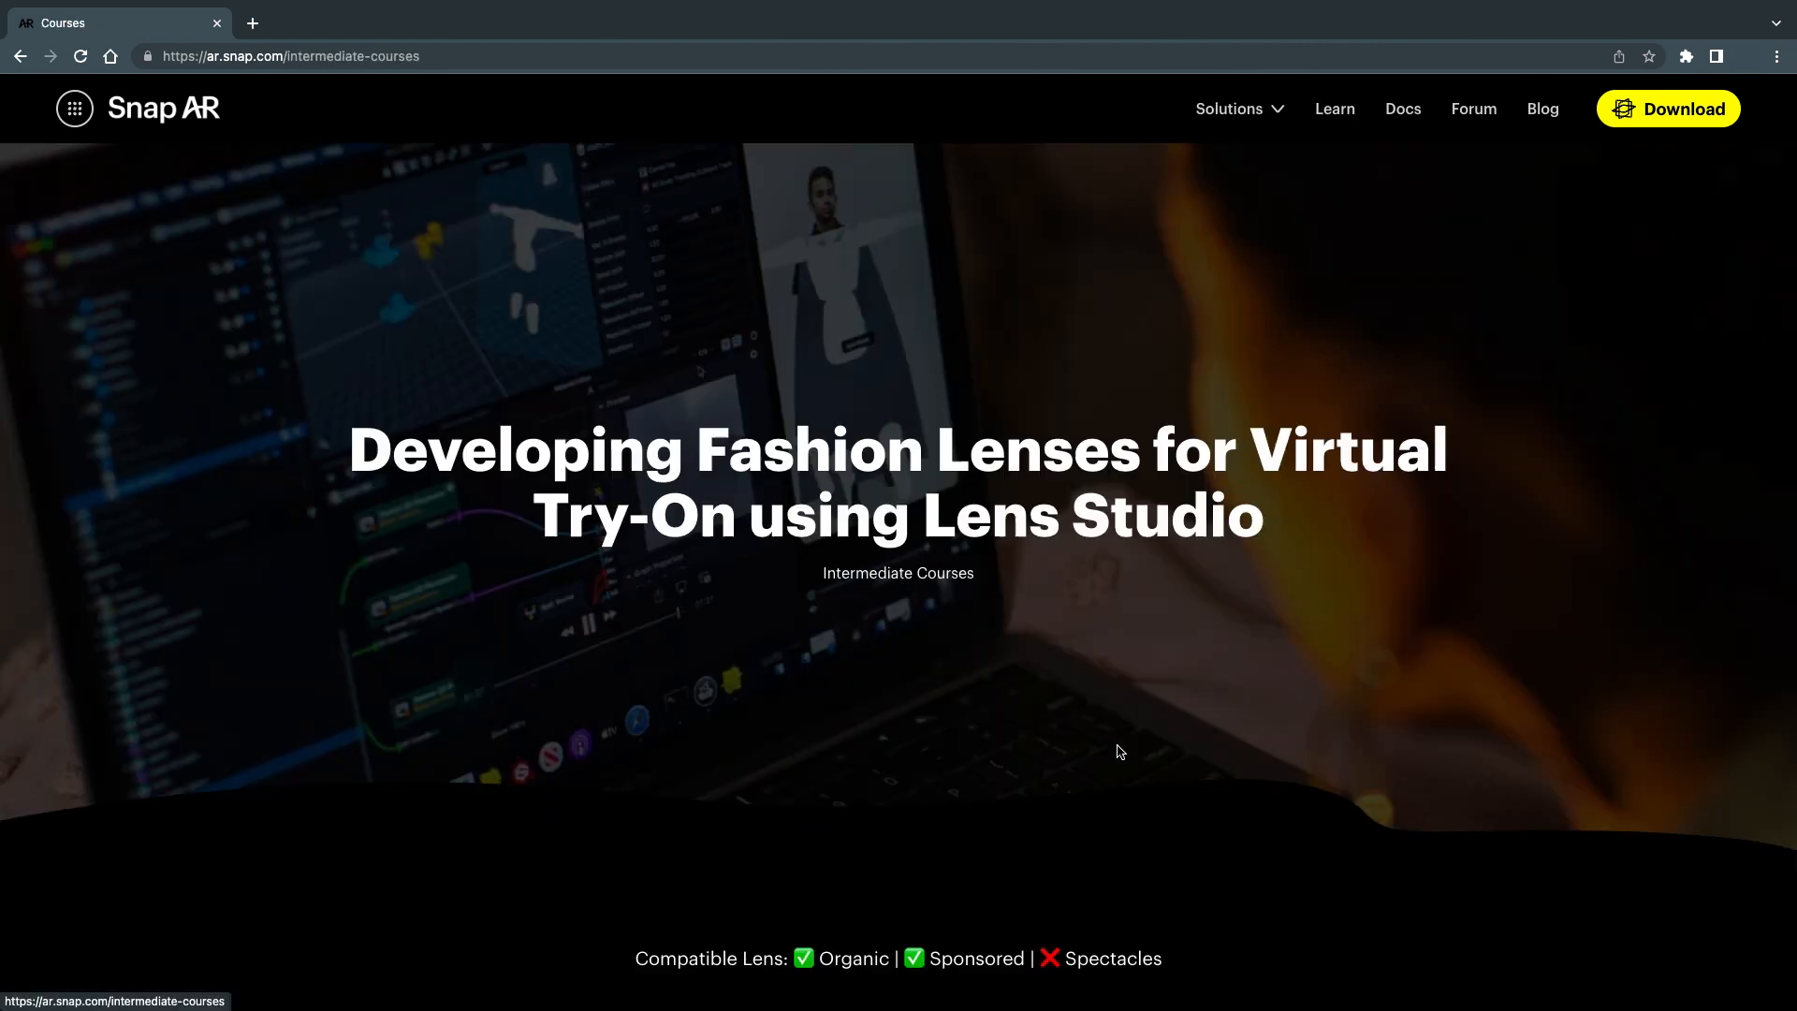
scroll(1119, 751, "down", 18)
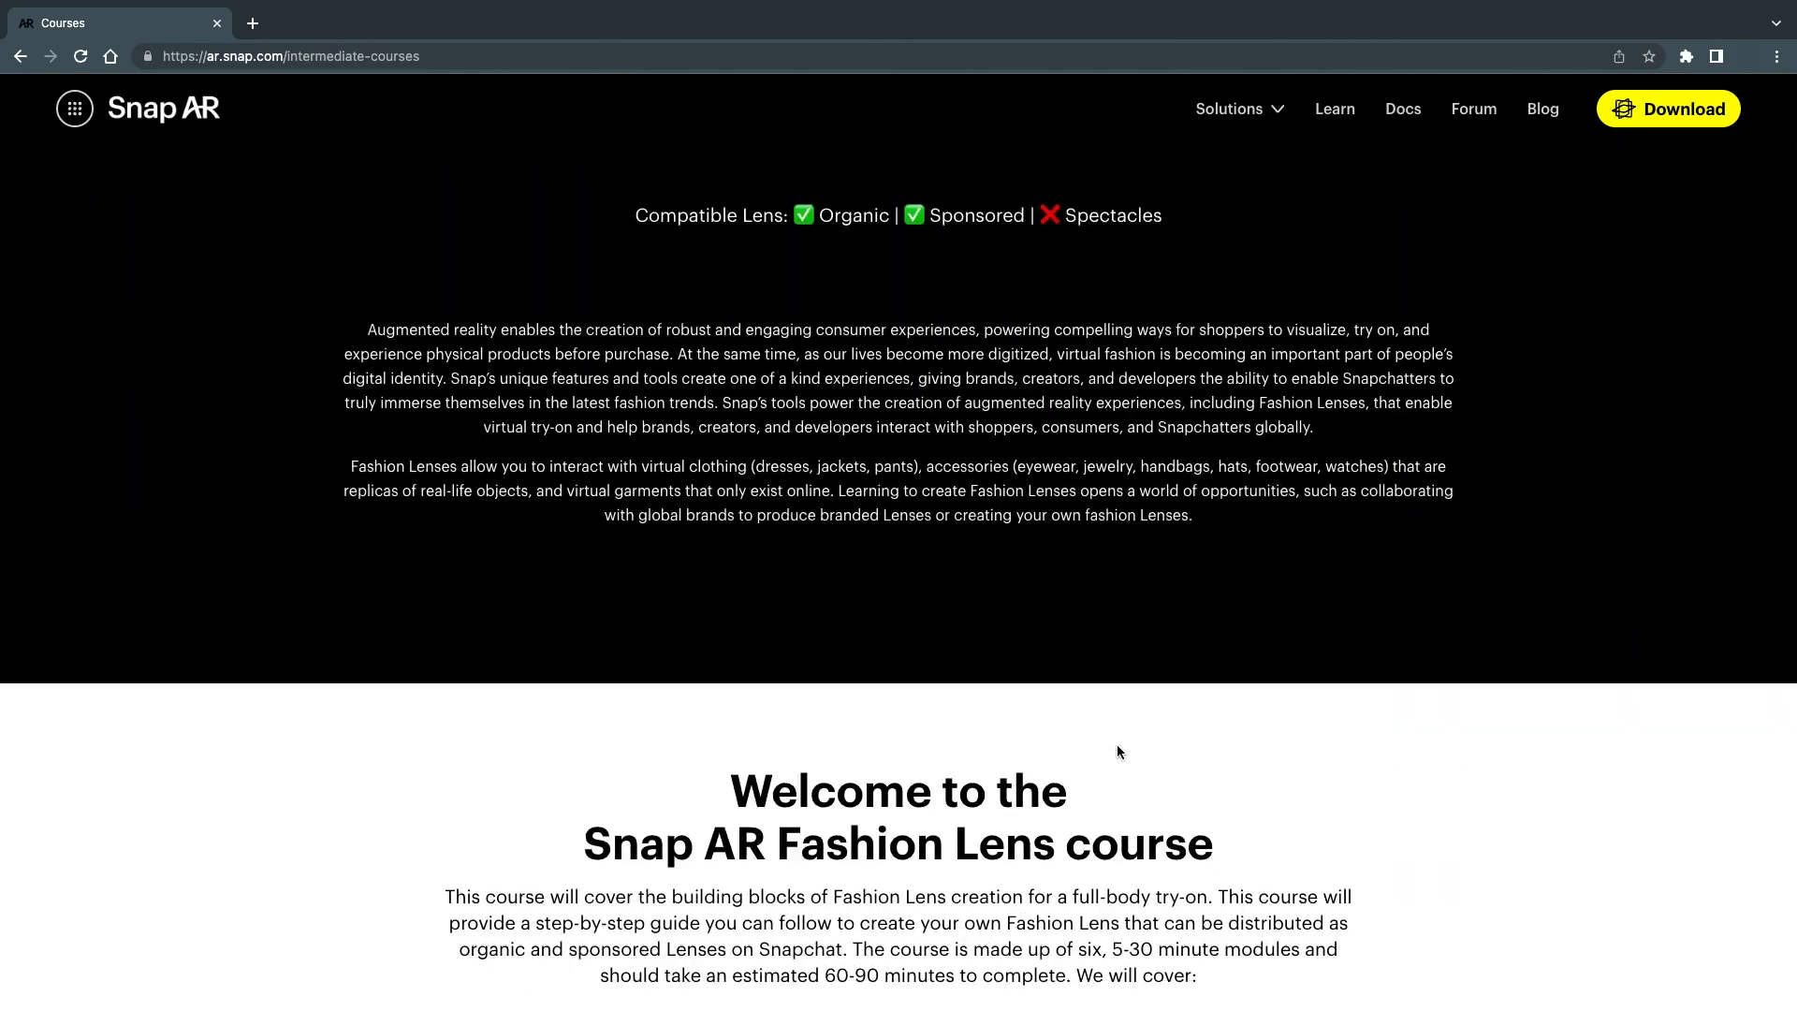
scroll(1118, 752, "down", 20)
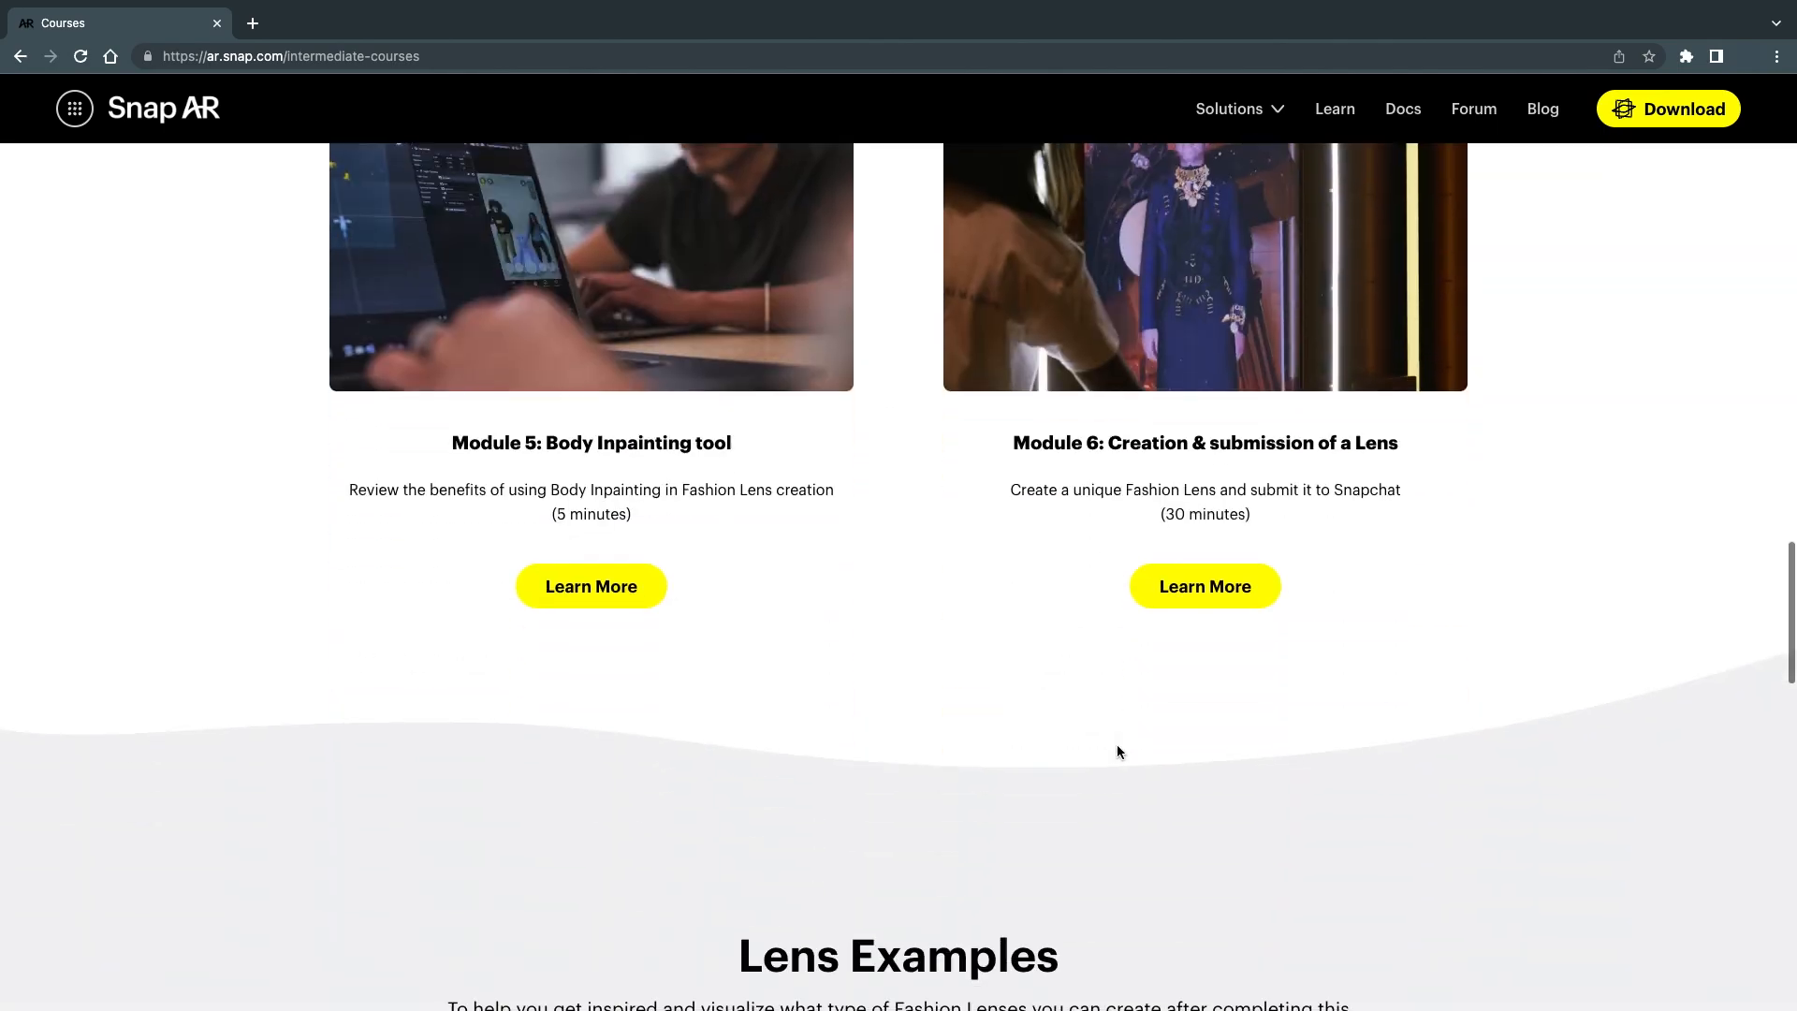
scroll(1118, 752, "down", 3)
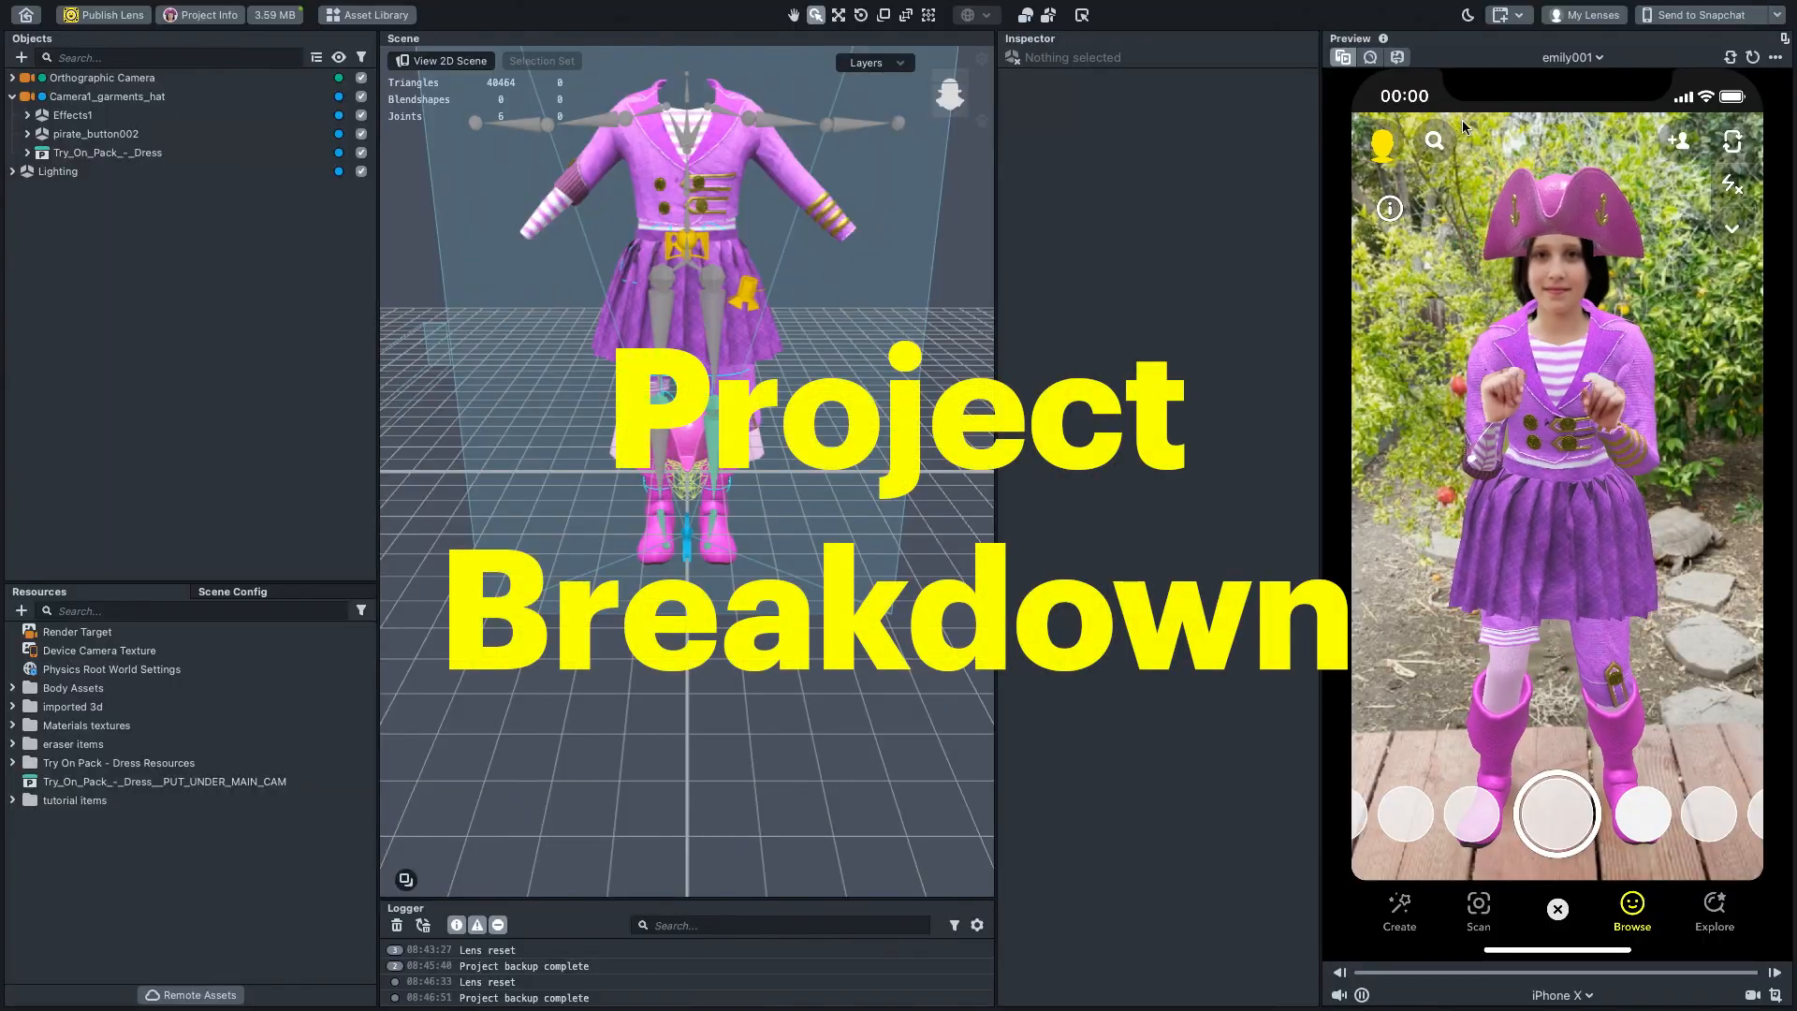
- Switch the preview clip to the Skeletal sample under Object Tracking
left_click(1571, 58)
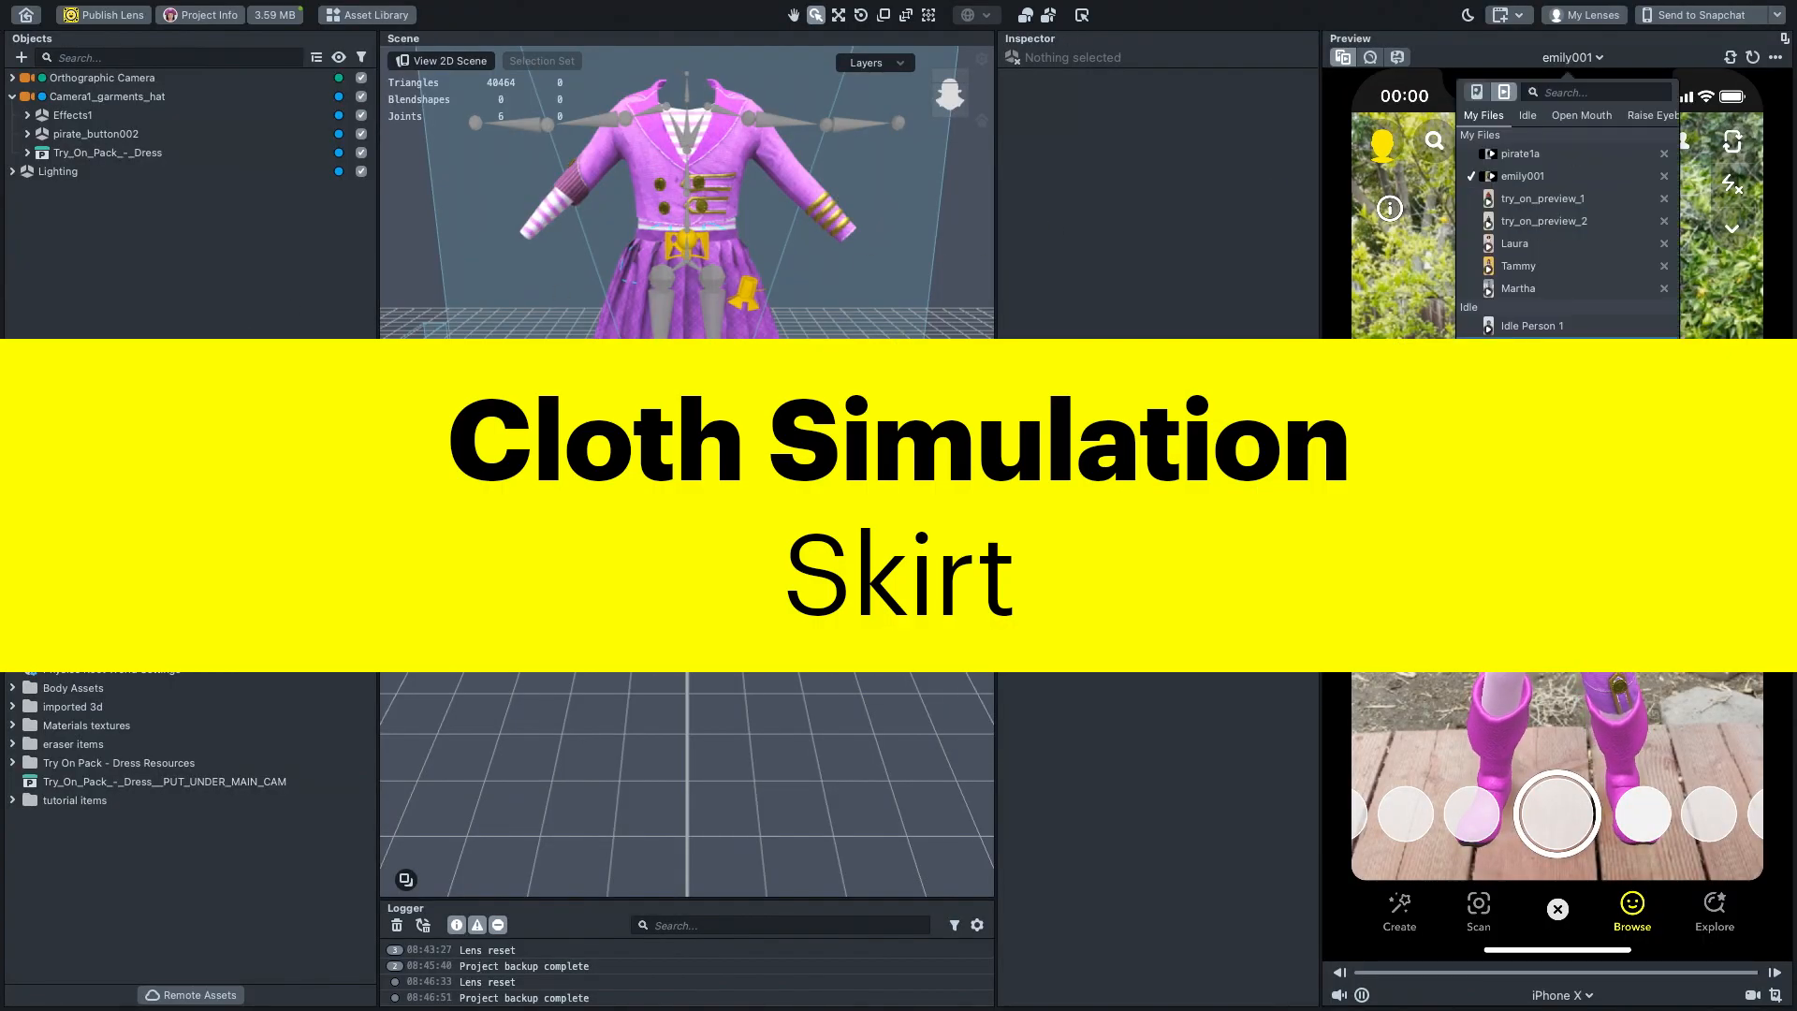
scroll(1568, 348, "down", 5)
scroll(1578, 356, "down", 3)
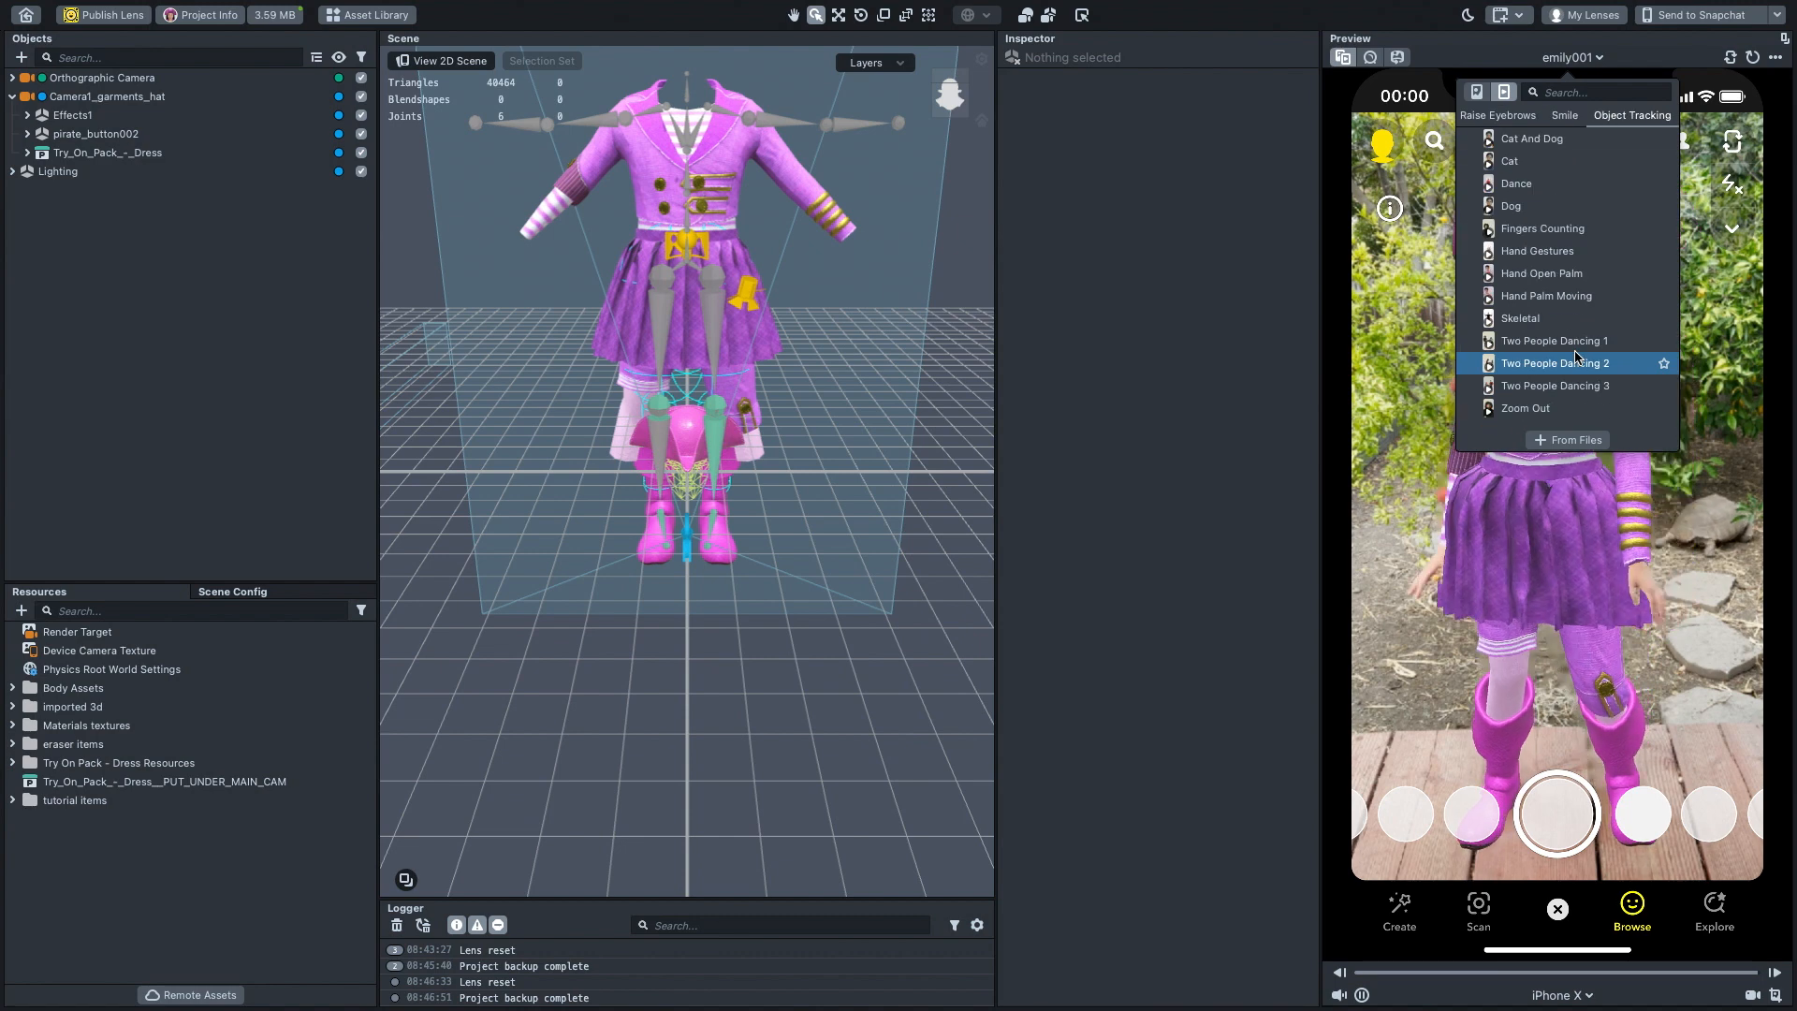
left_click(1236, 351)
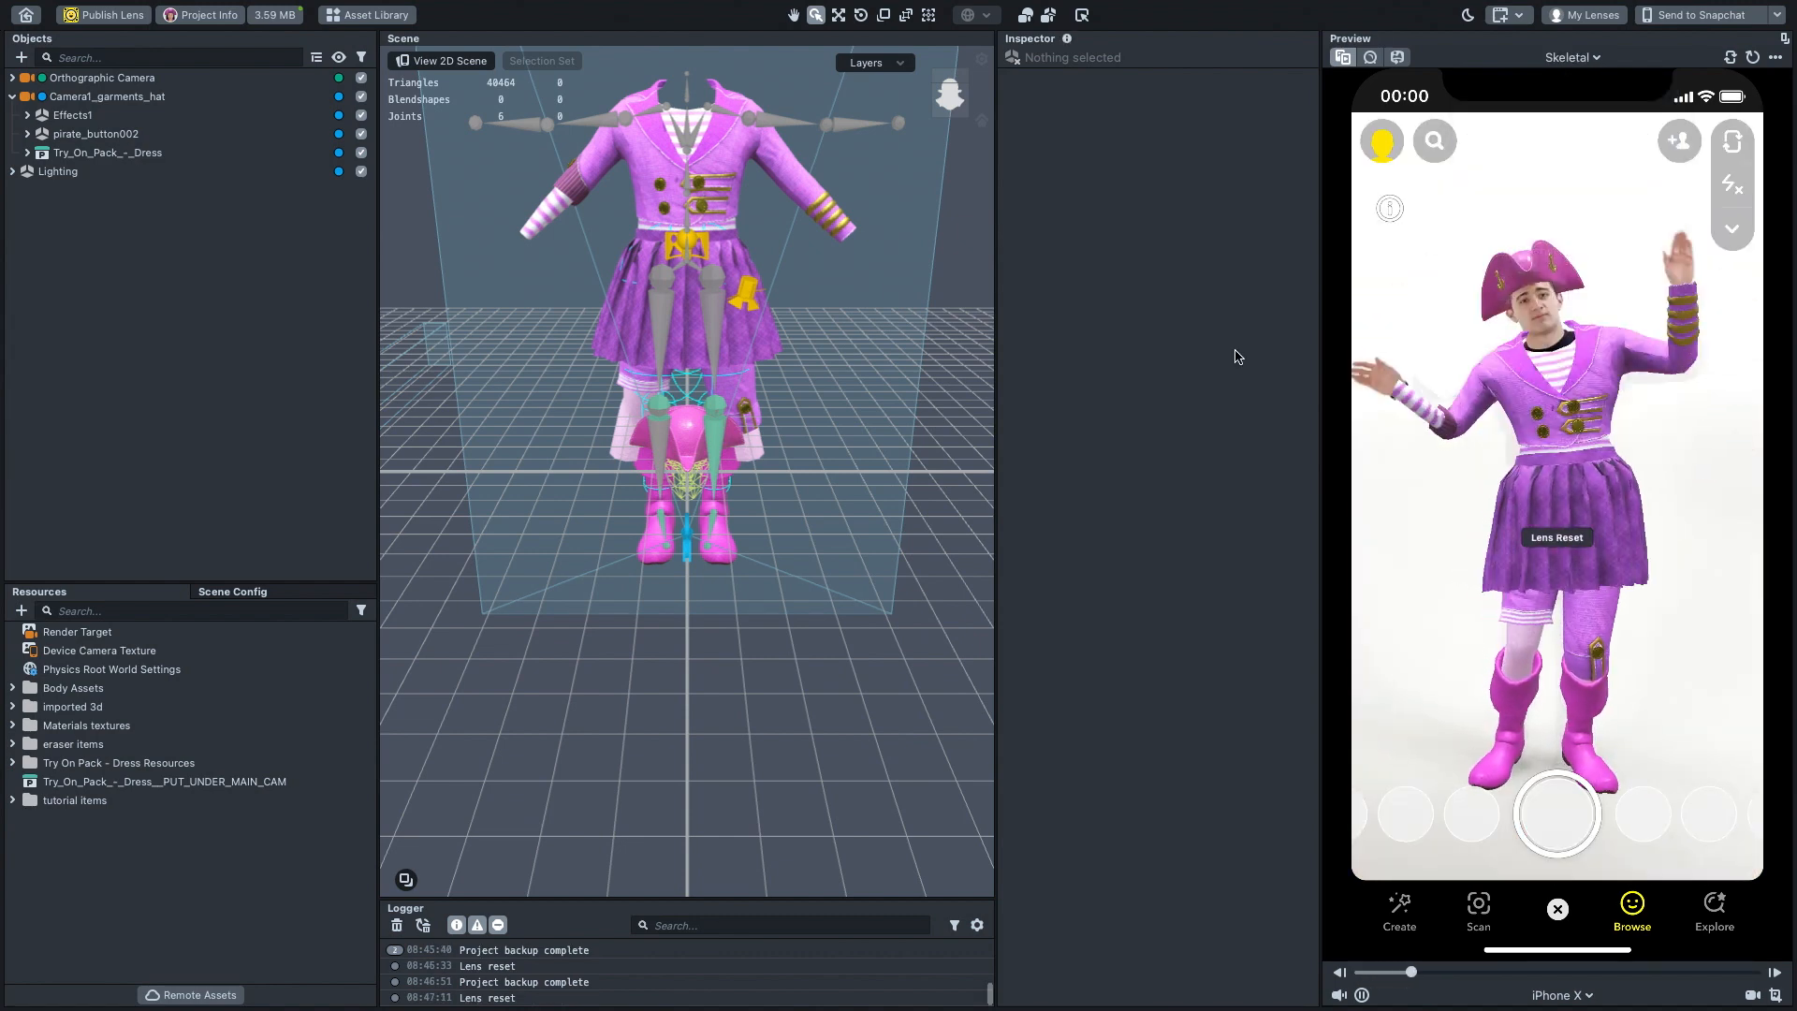
- Select the Skirt - Custom Paint object and examine its cloth simulation settings, the skirt from several angles, and the Collider Guides hierarchy
left_click(774, 356)
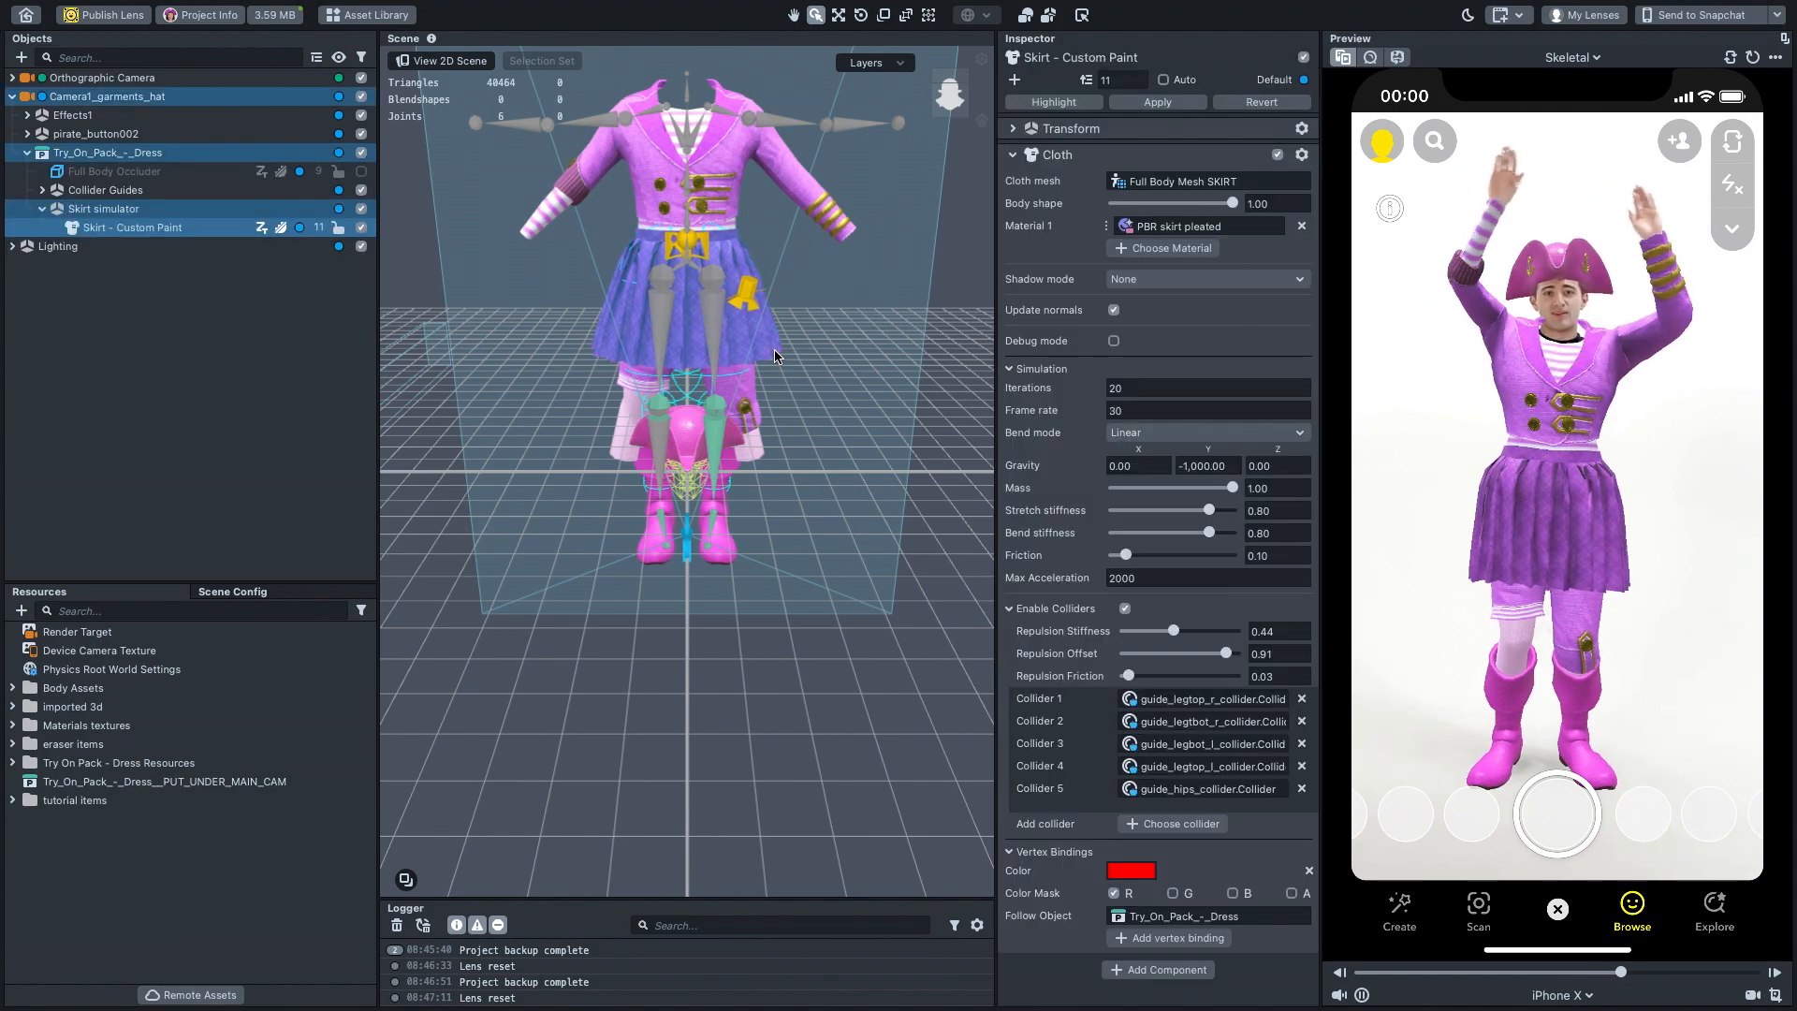
key("f")
left_click_drag(801, 475, 862, 413, "alt")
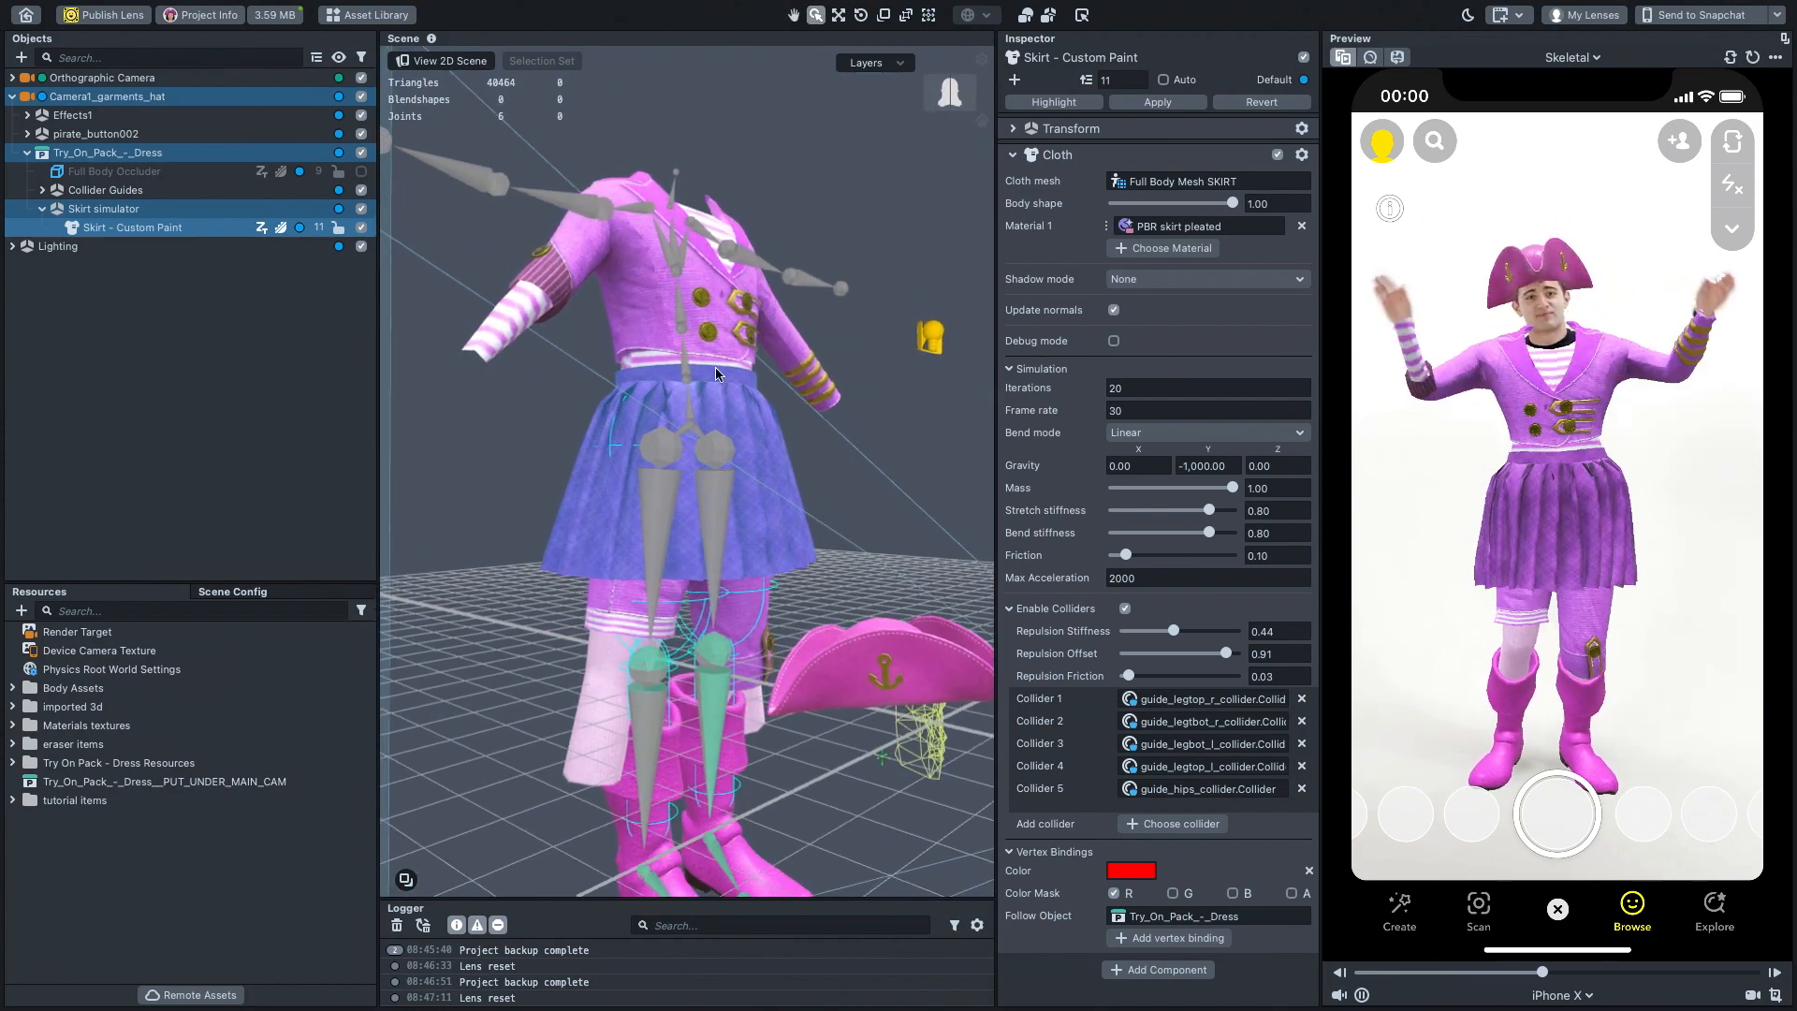
left_click(137, 273)
left_click(138, 231)
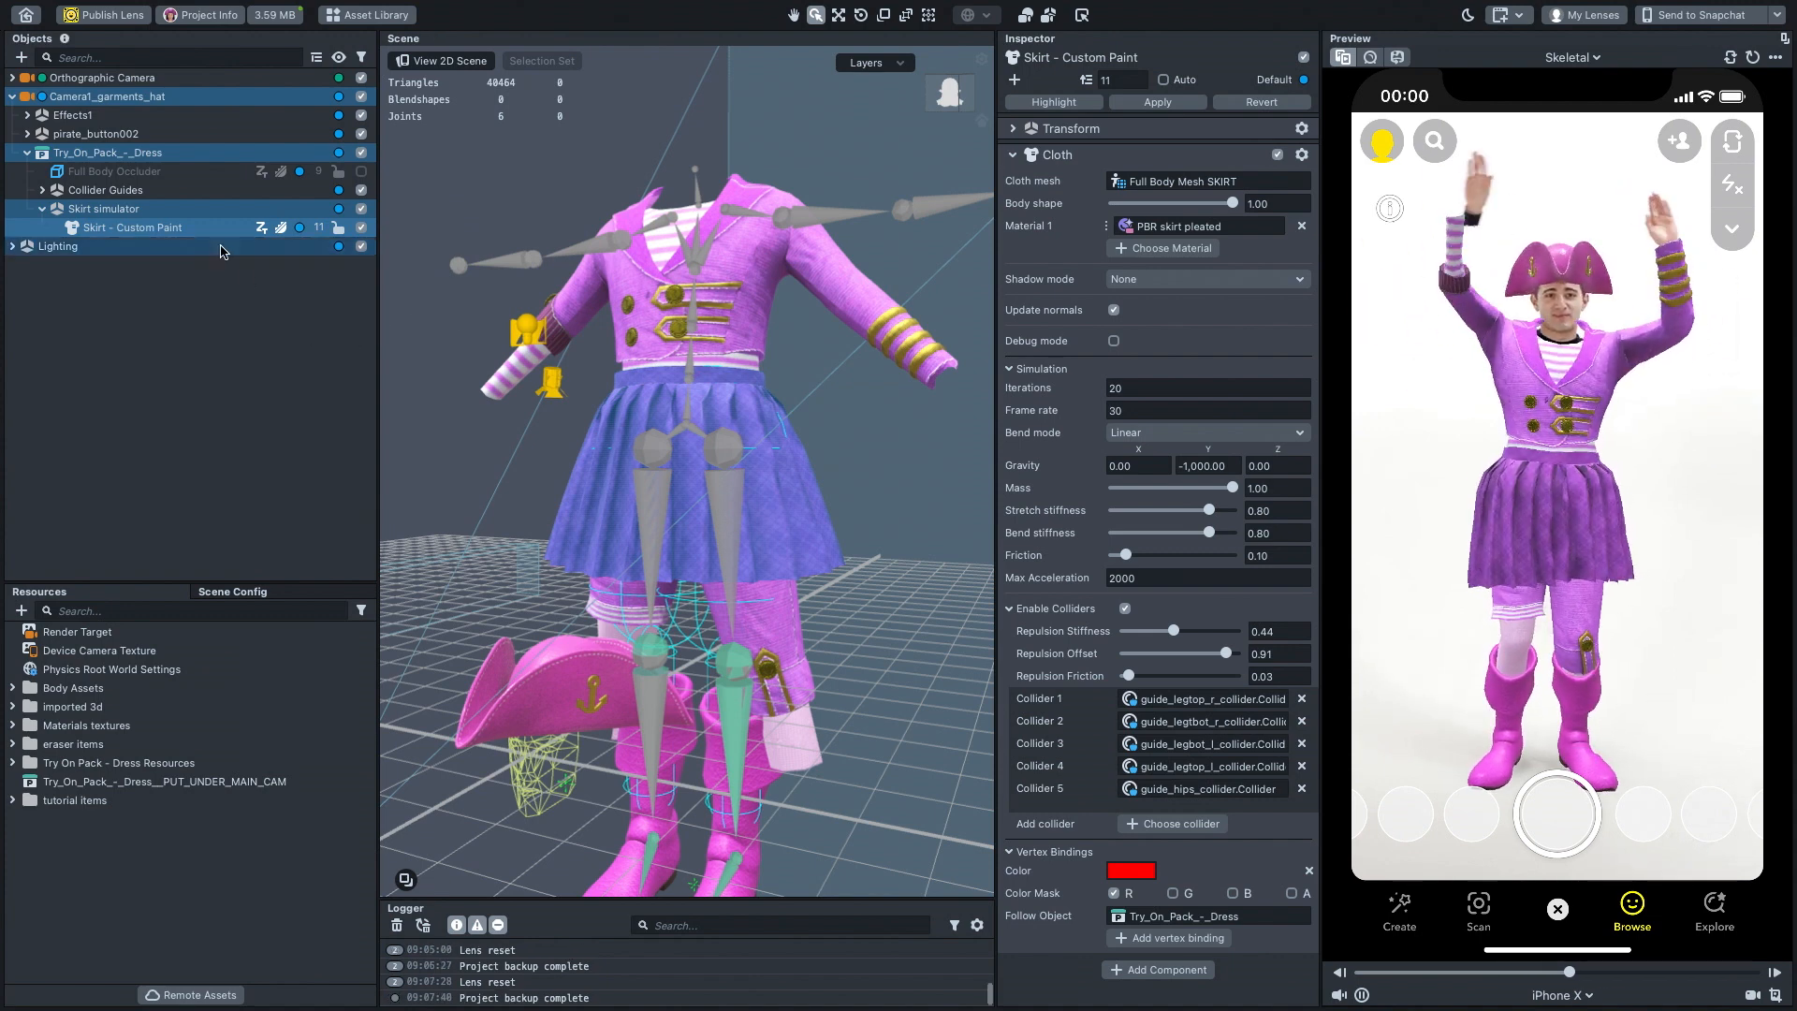
left_click(42, 190)
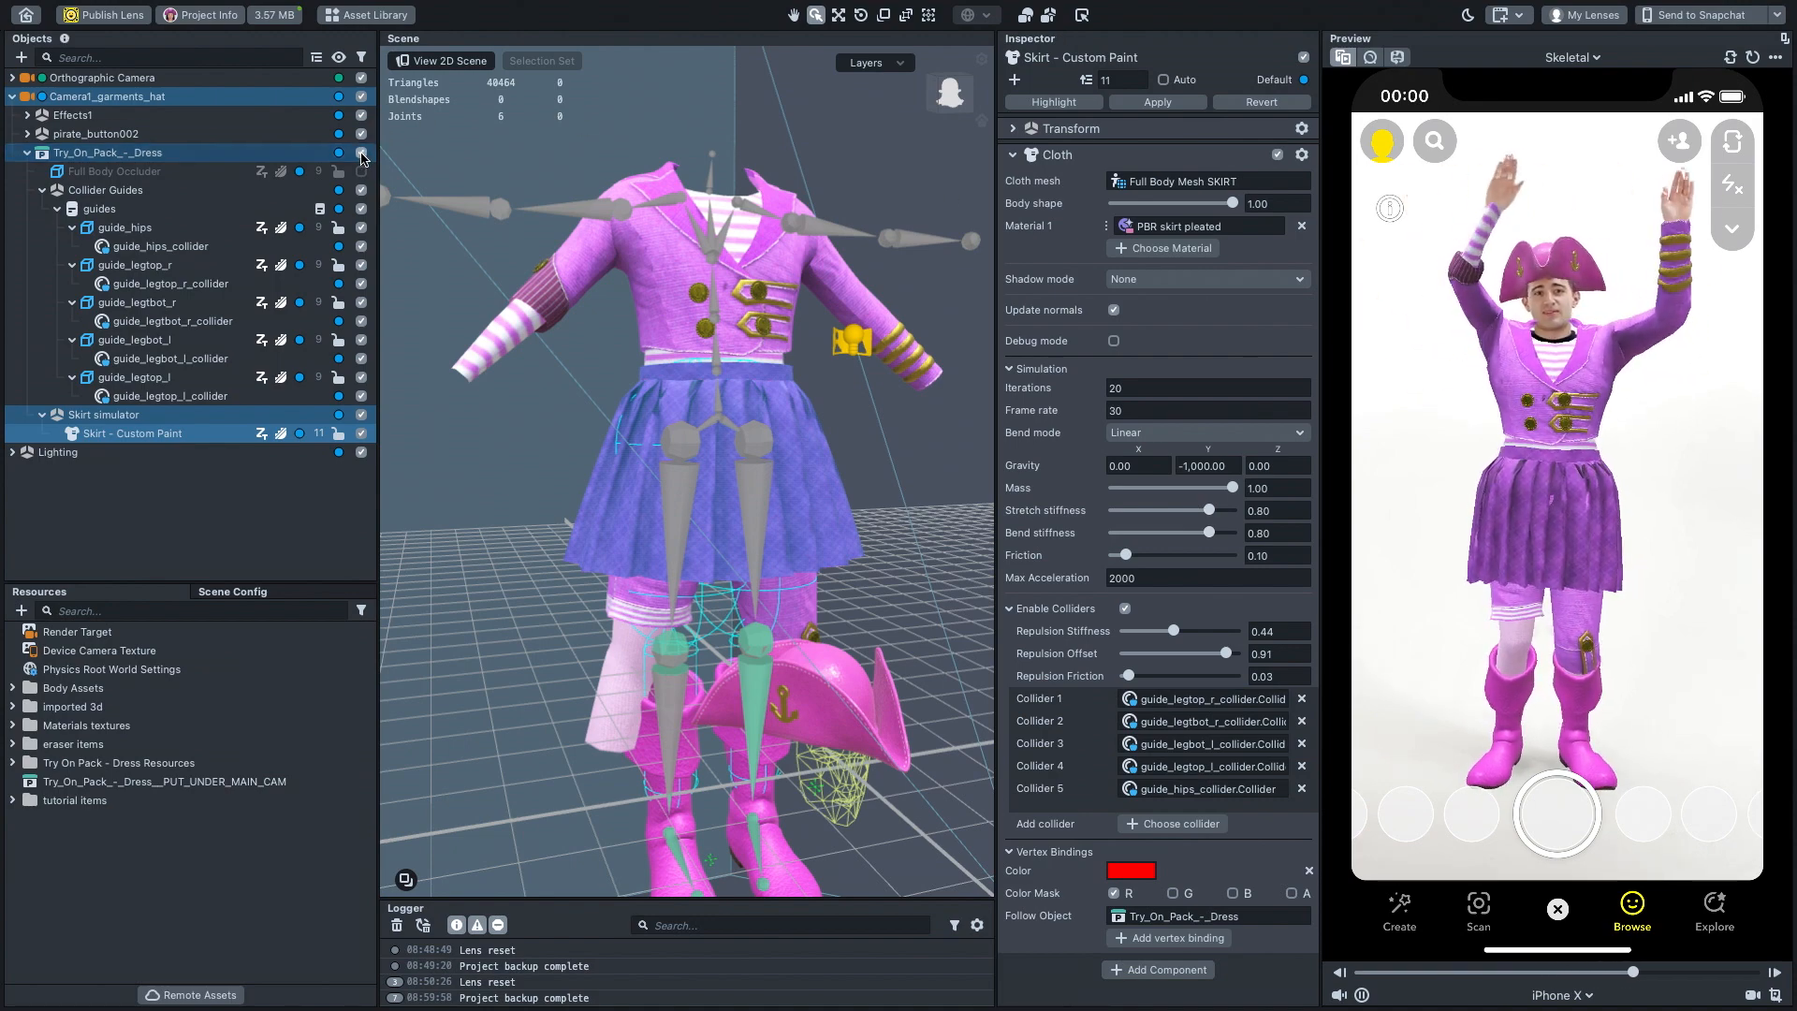
- Disable the Try_On_Pack_-_Dress object, collapse its hierarchy, and set the preview clip to emily001
left_click(361, 153)
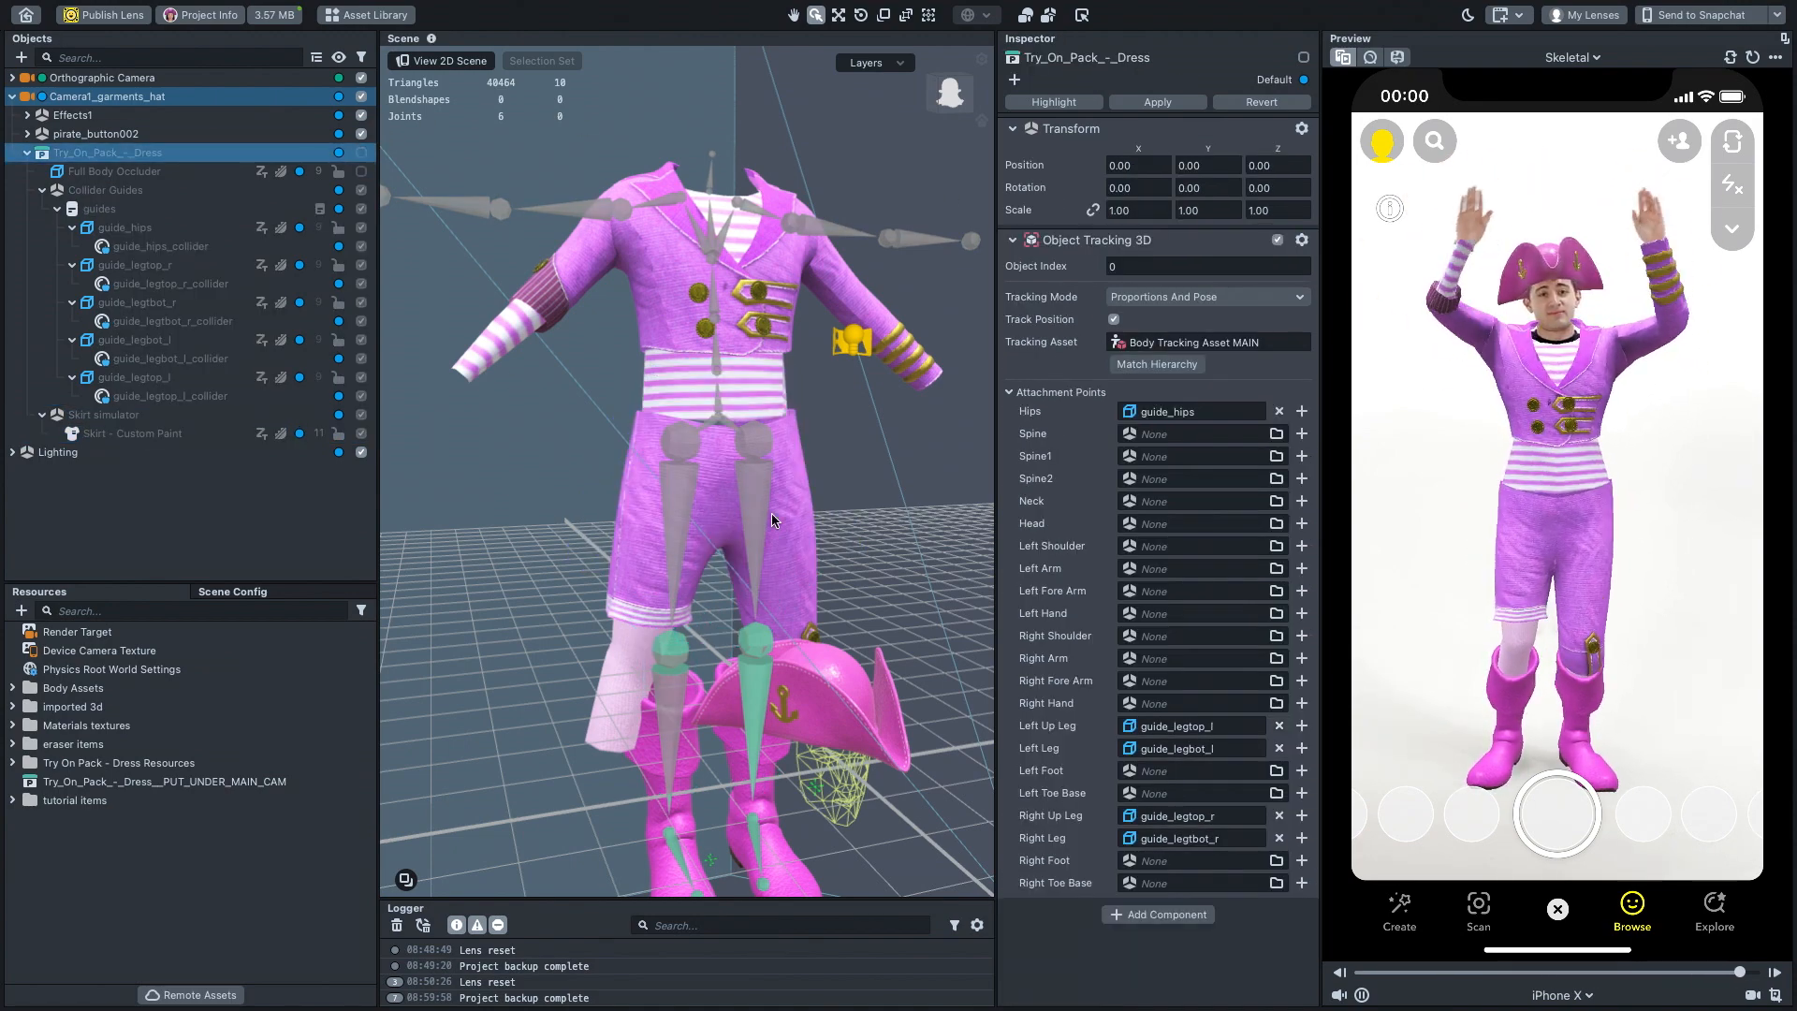
left_click_drag(876, 502, 748, 501, "alt")
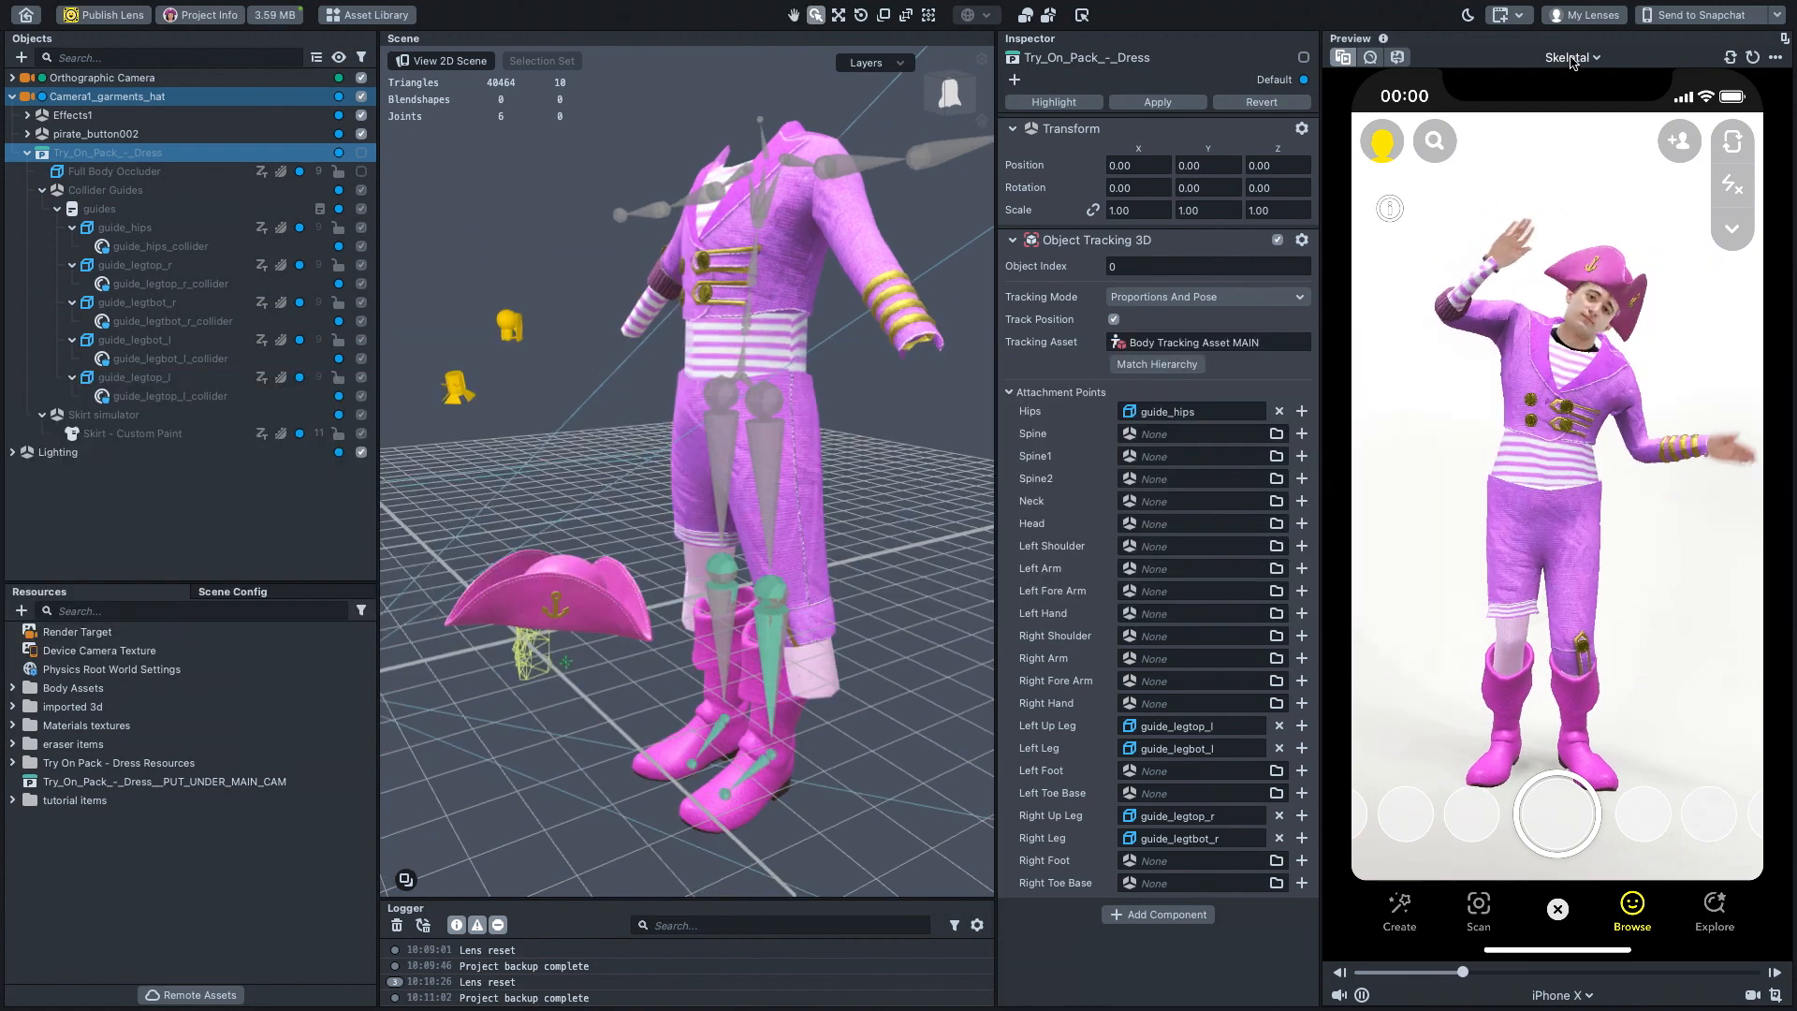
left_click(1561, 57)
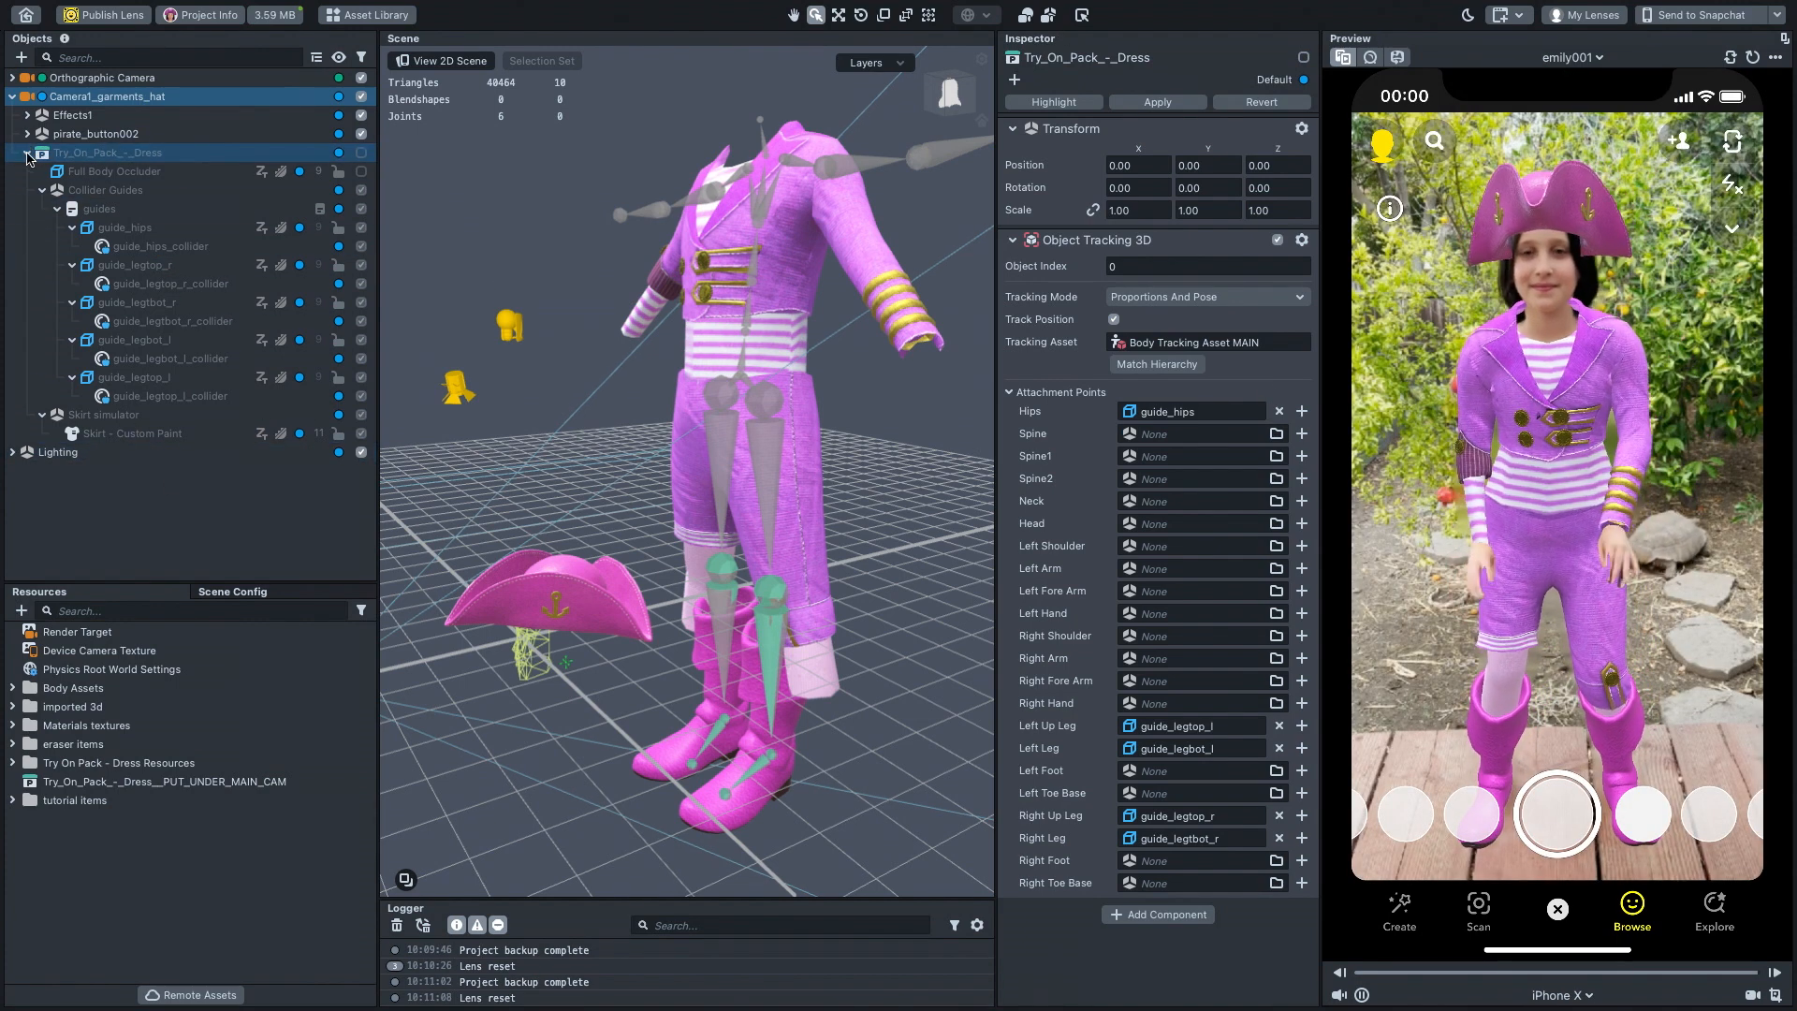
left_click(28, 152)
- Focus on pirate_button001_jacket inside the pirate_button002 group and examine its placement on the jacket and its Pin To Mesh settings
left_click(27, 134)
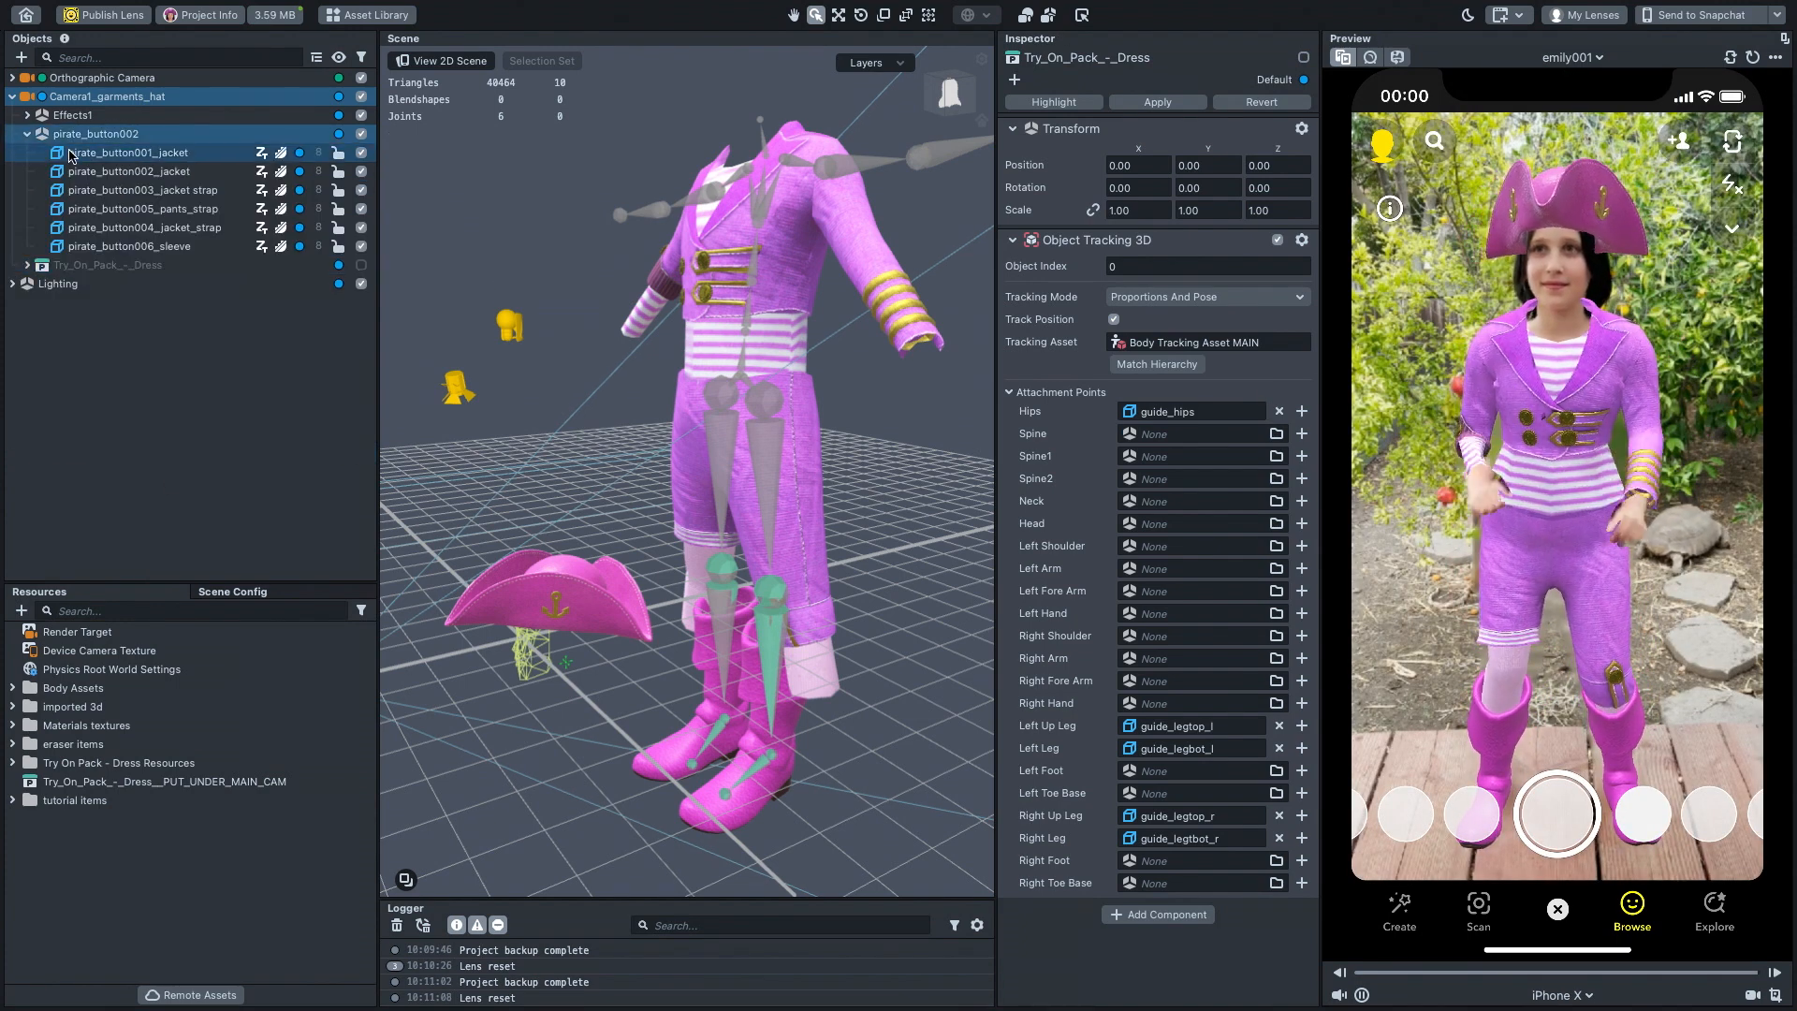
double_click(71, 155)
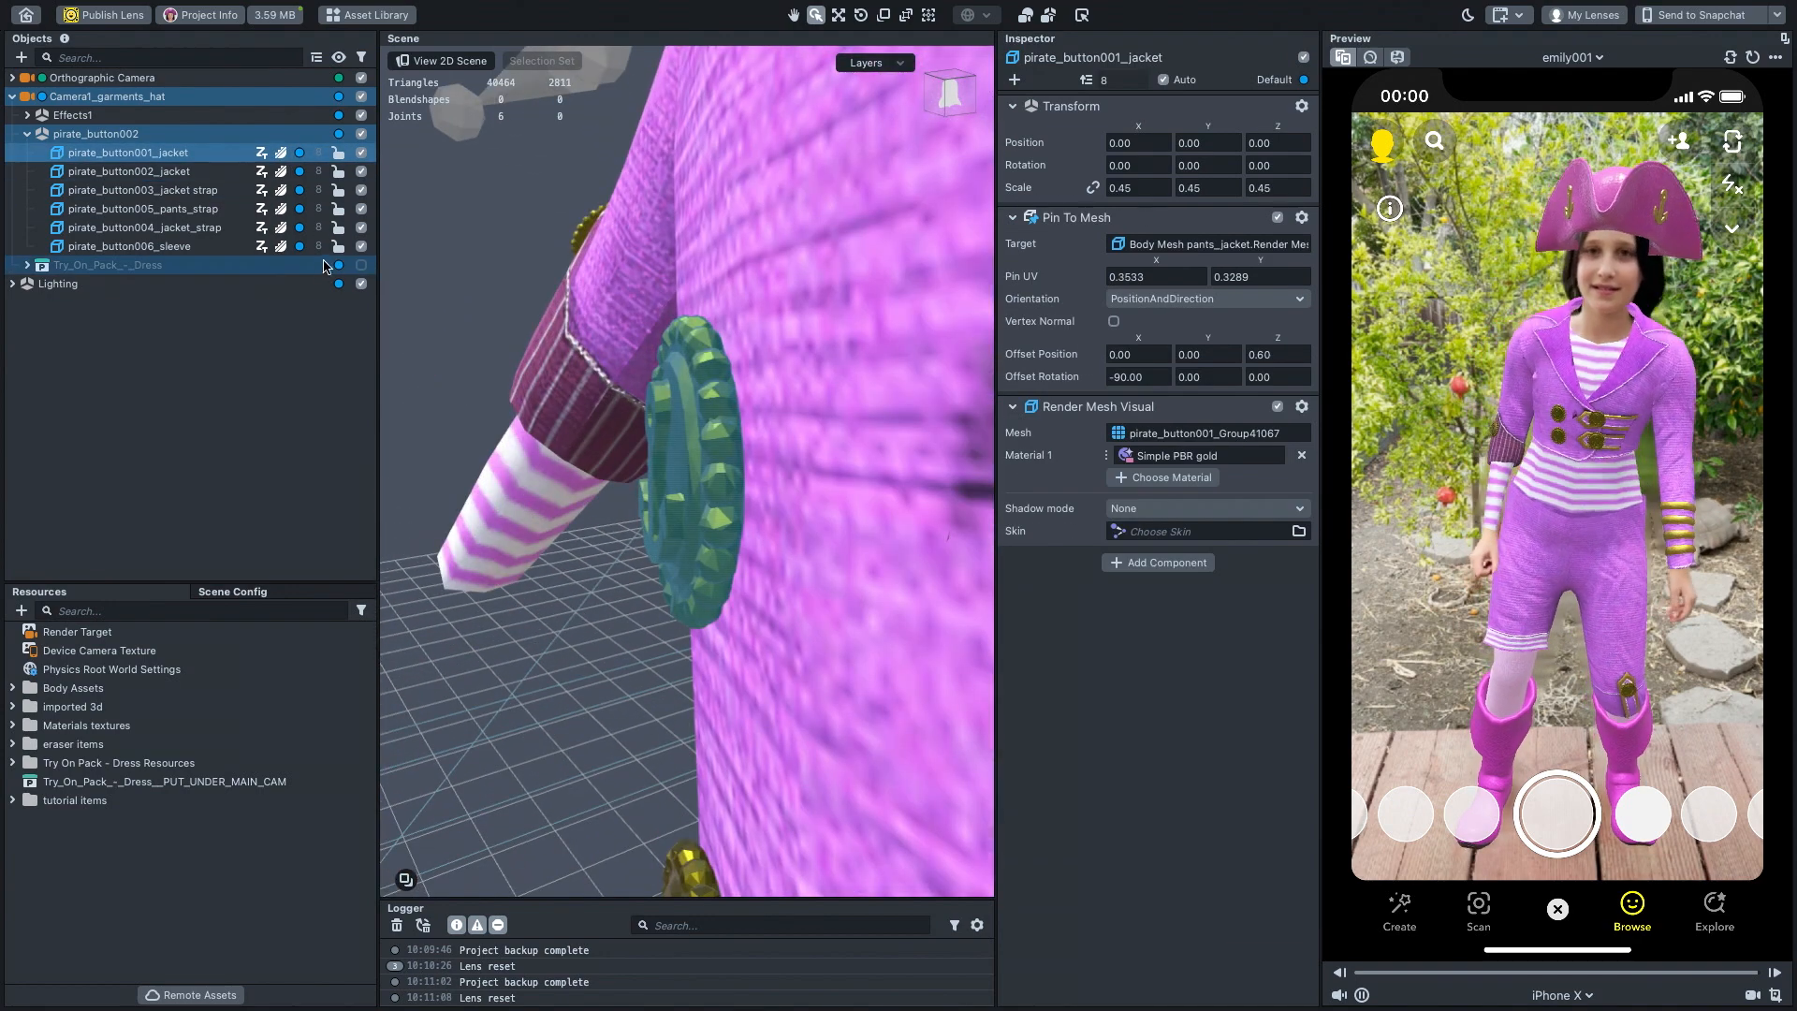
left_click_drag(524, 288, 636, 275, "alt")
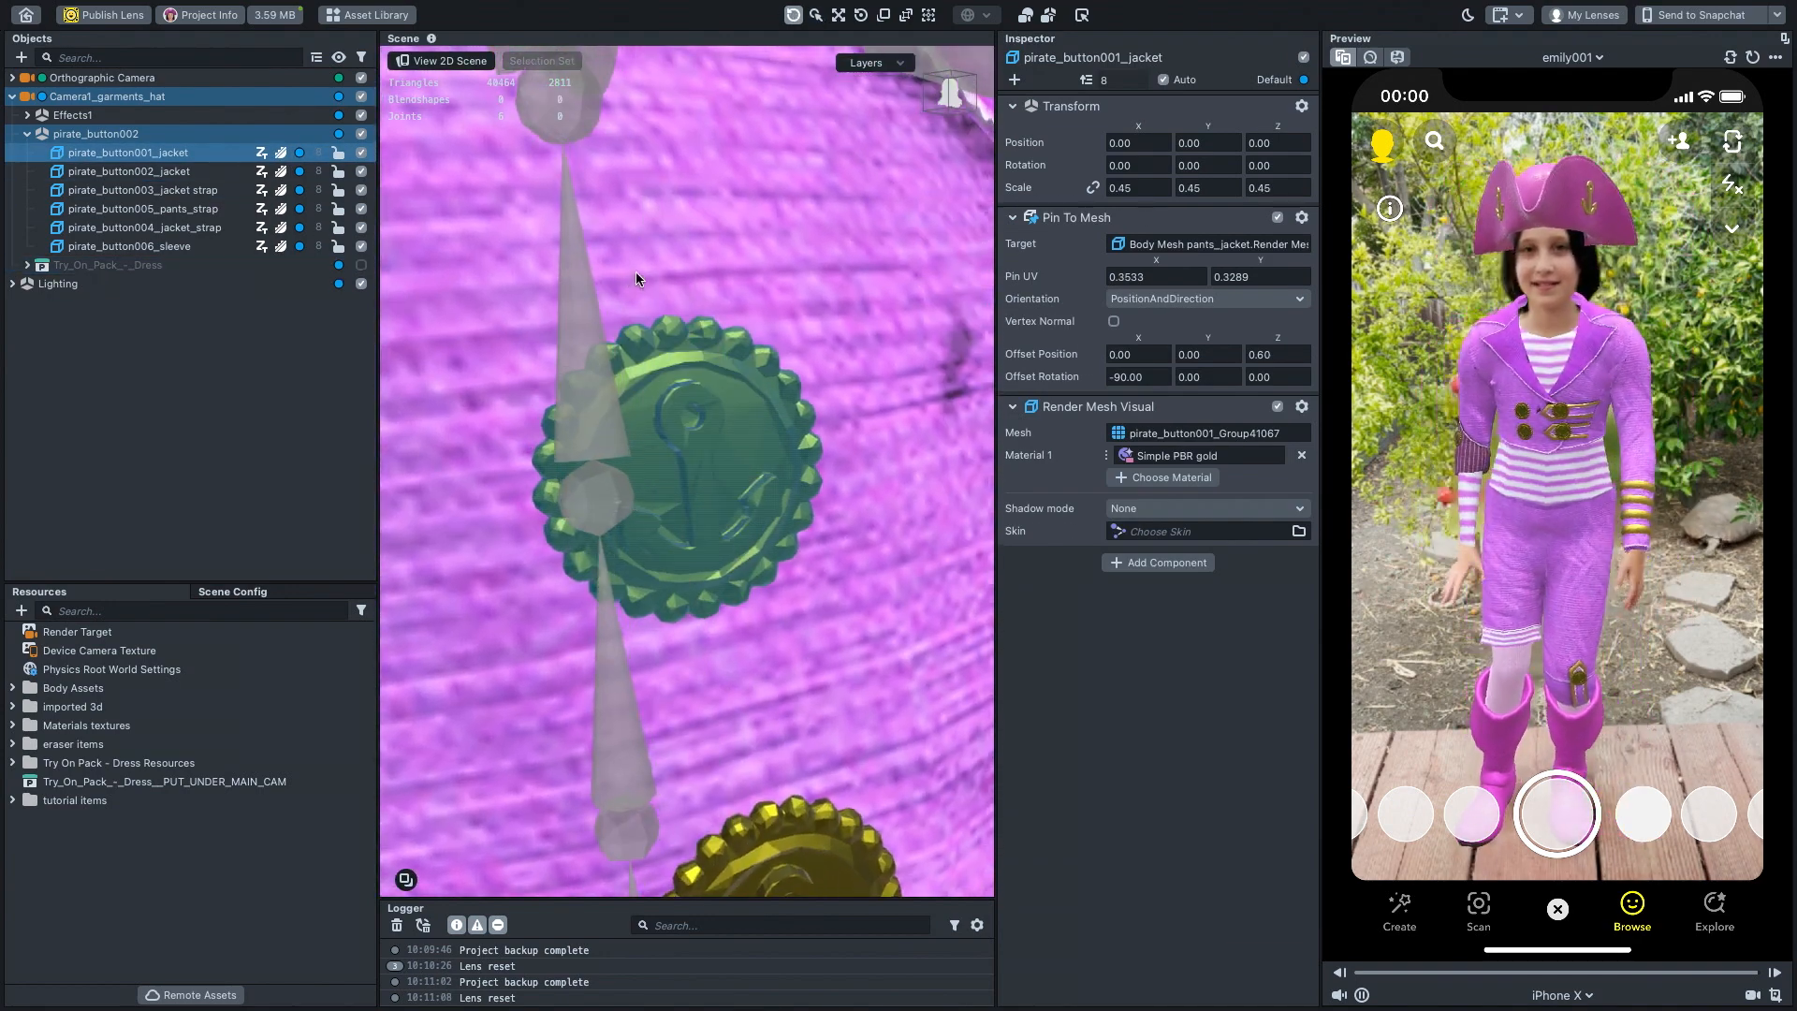
right_click_drag(637, 275, 951, 641, "alt")
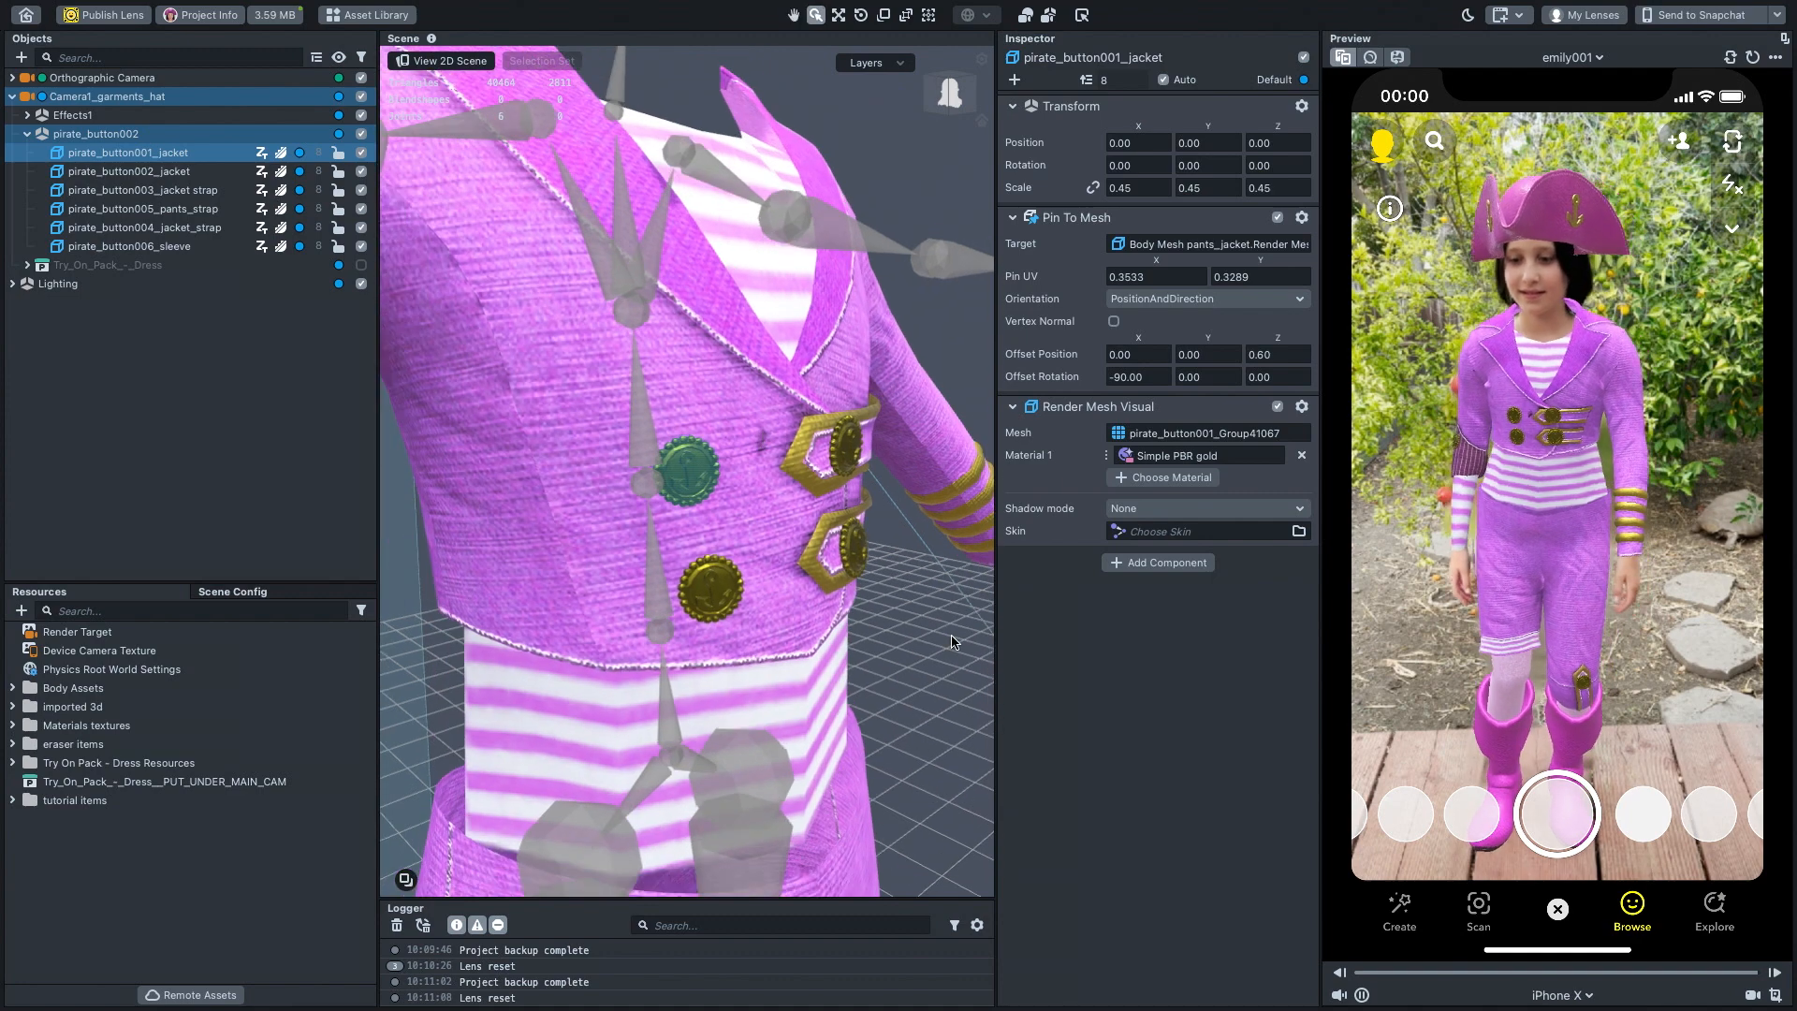
left_click_drag(951, 641, 852, 639, "alt")
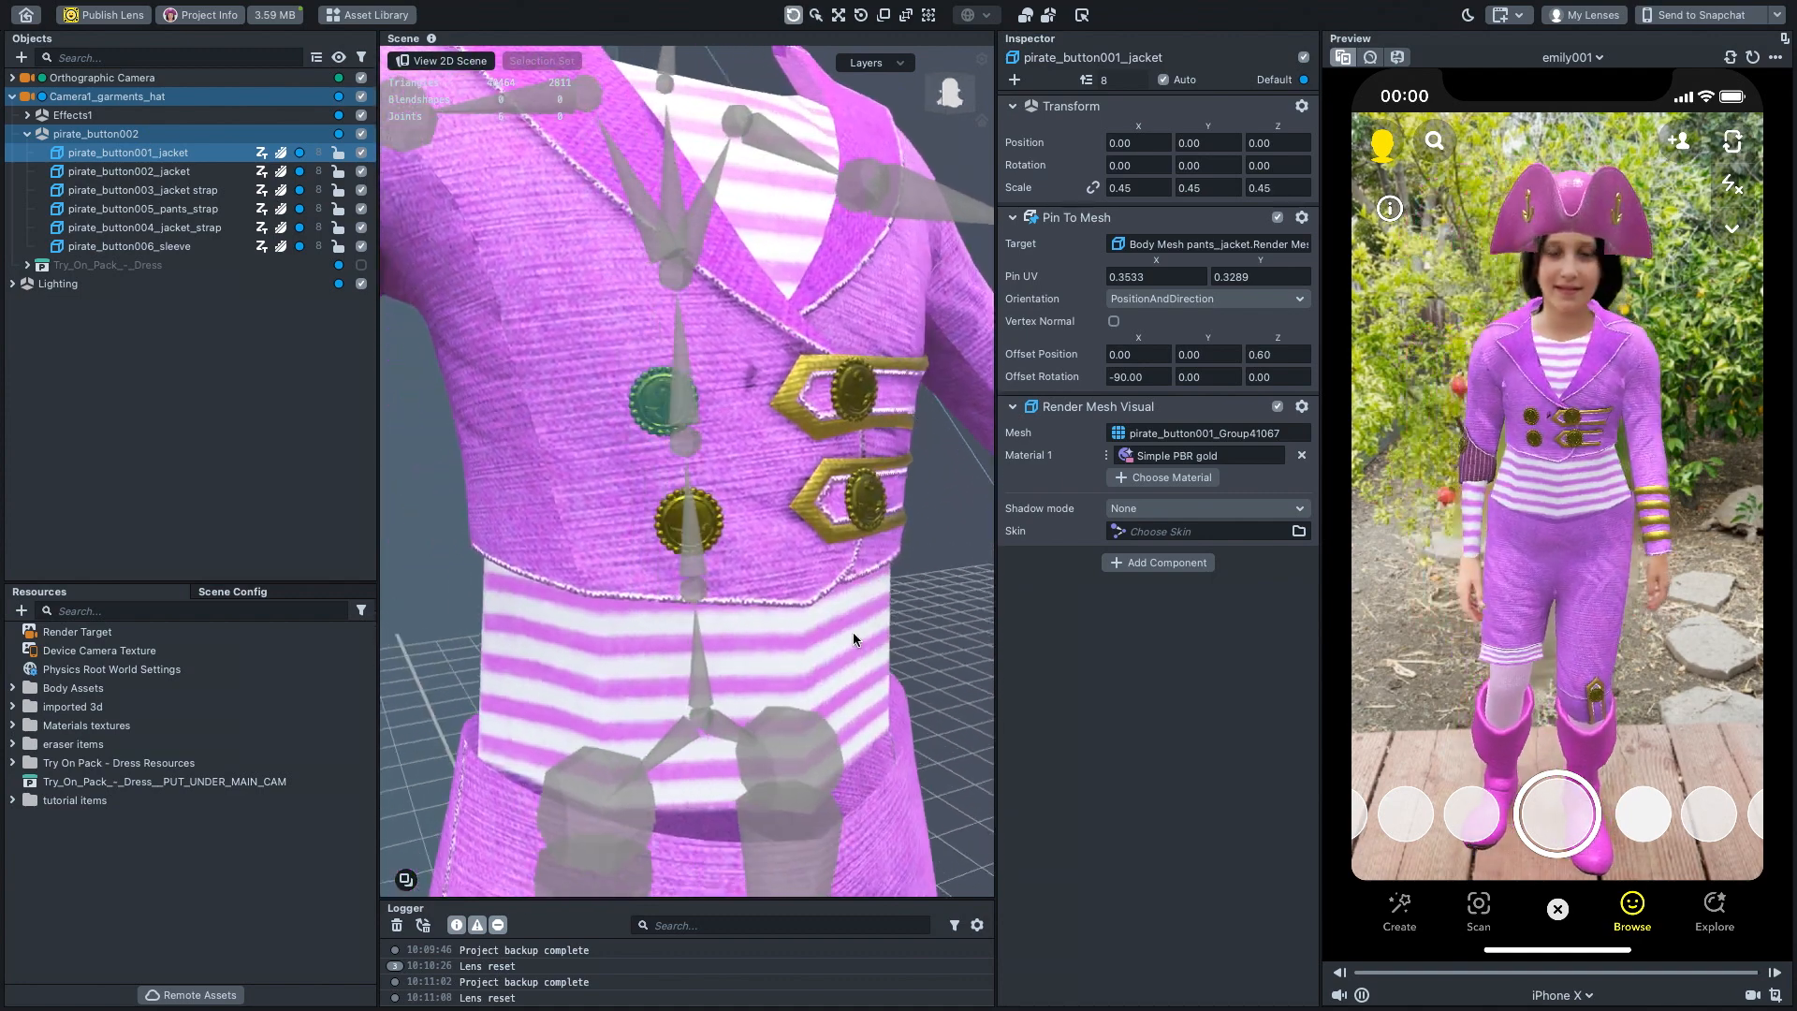
scroll(849, 636, "up", 2)
- Look up the resources used by pirate_button001_jacket: its pirate_button001_Group41067 mesh and its Simple PBR gold material
right_click(1207, 456)
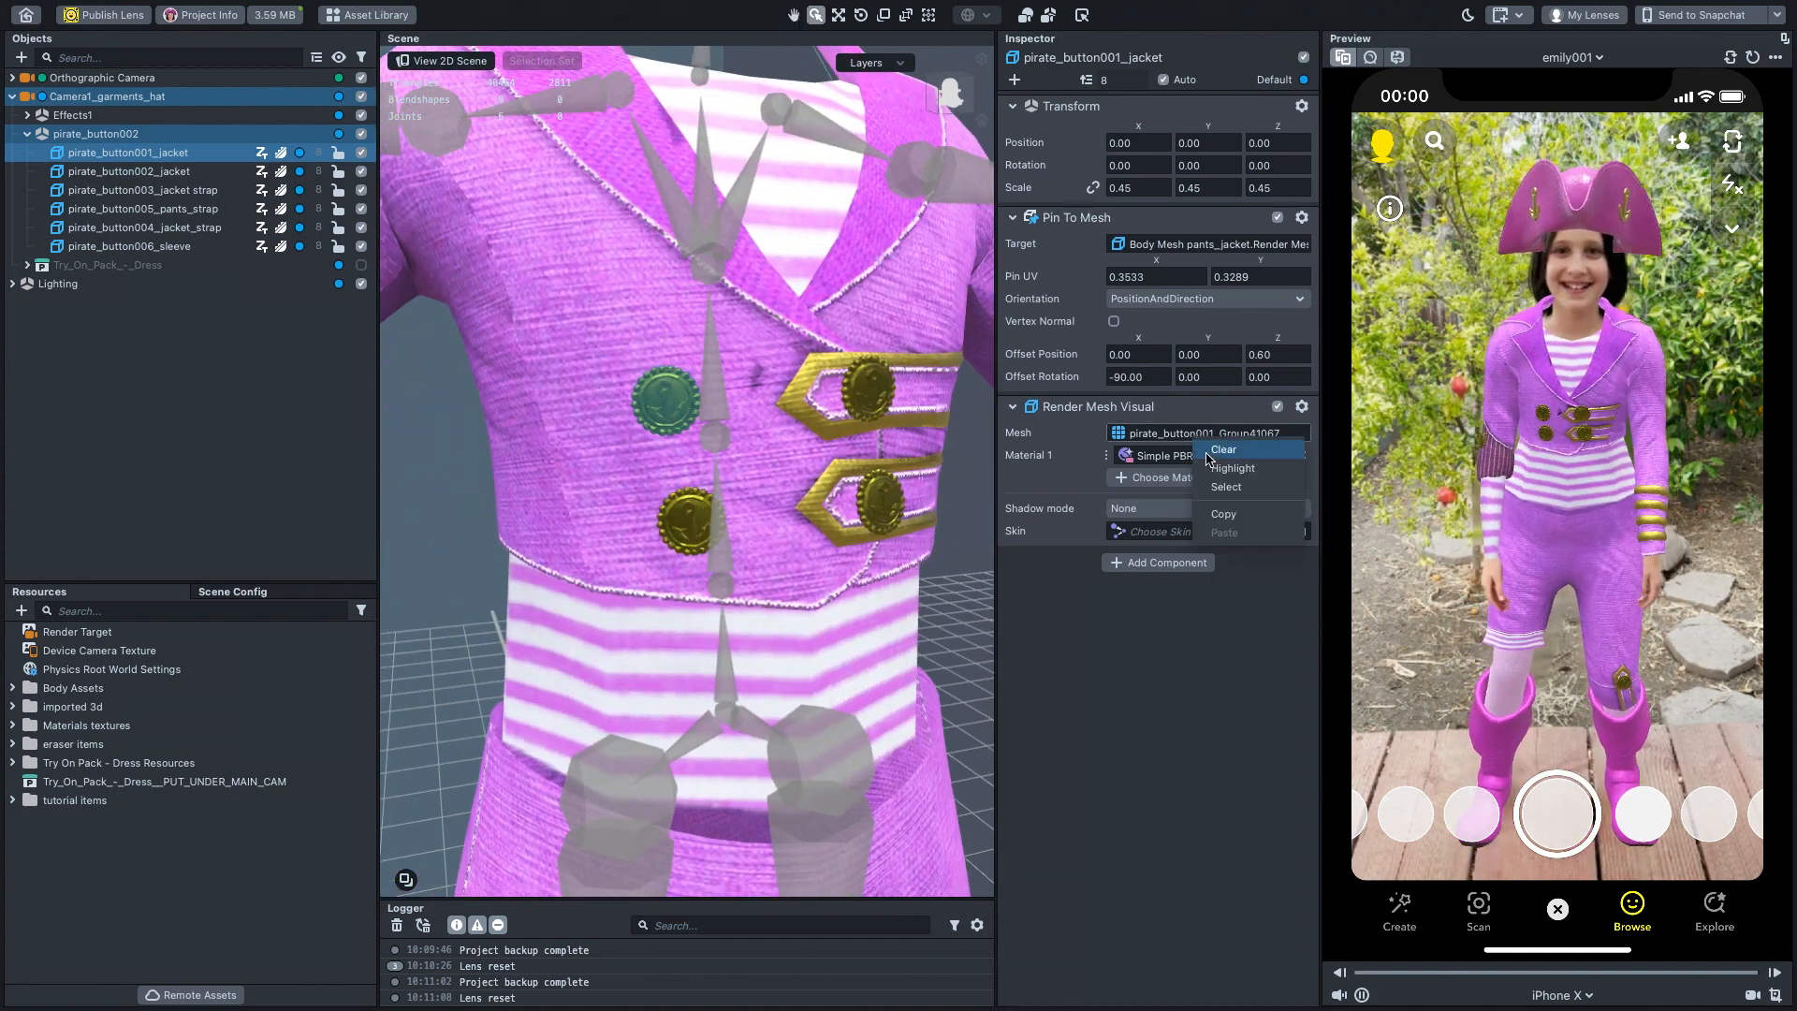
left_click(1217, 485)
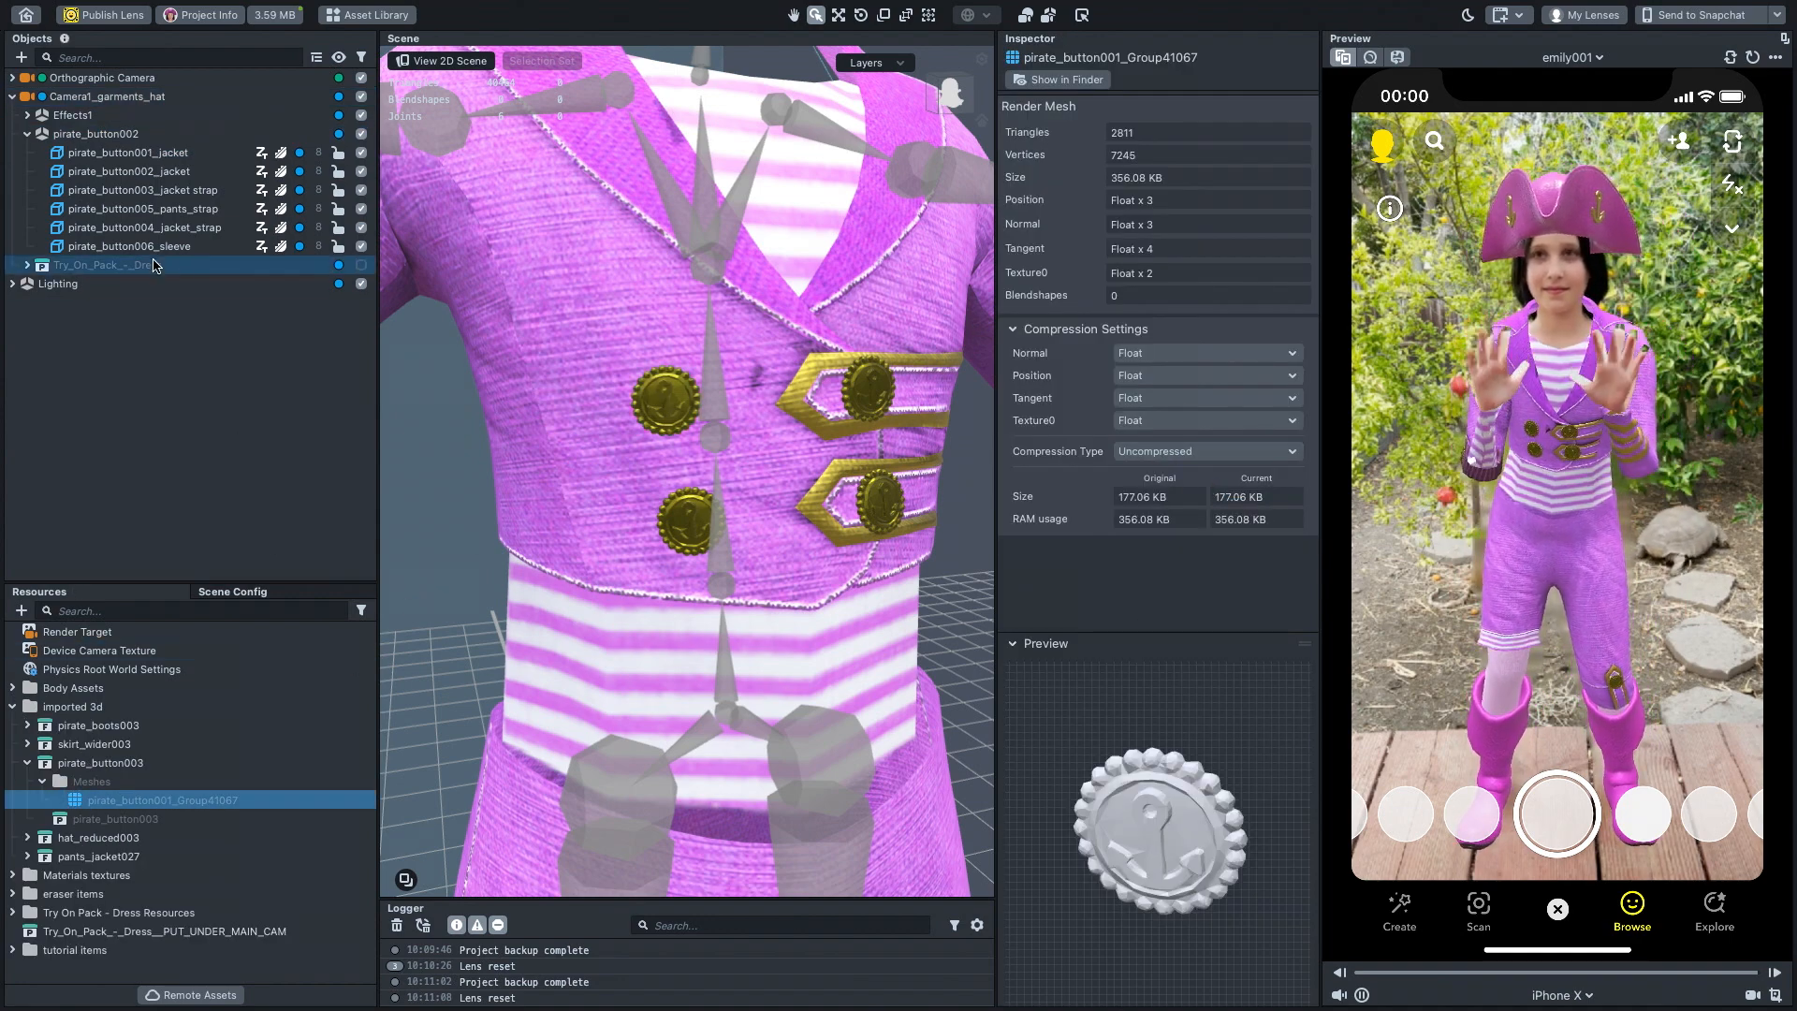
left_click(129, 153)
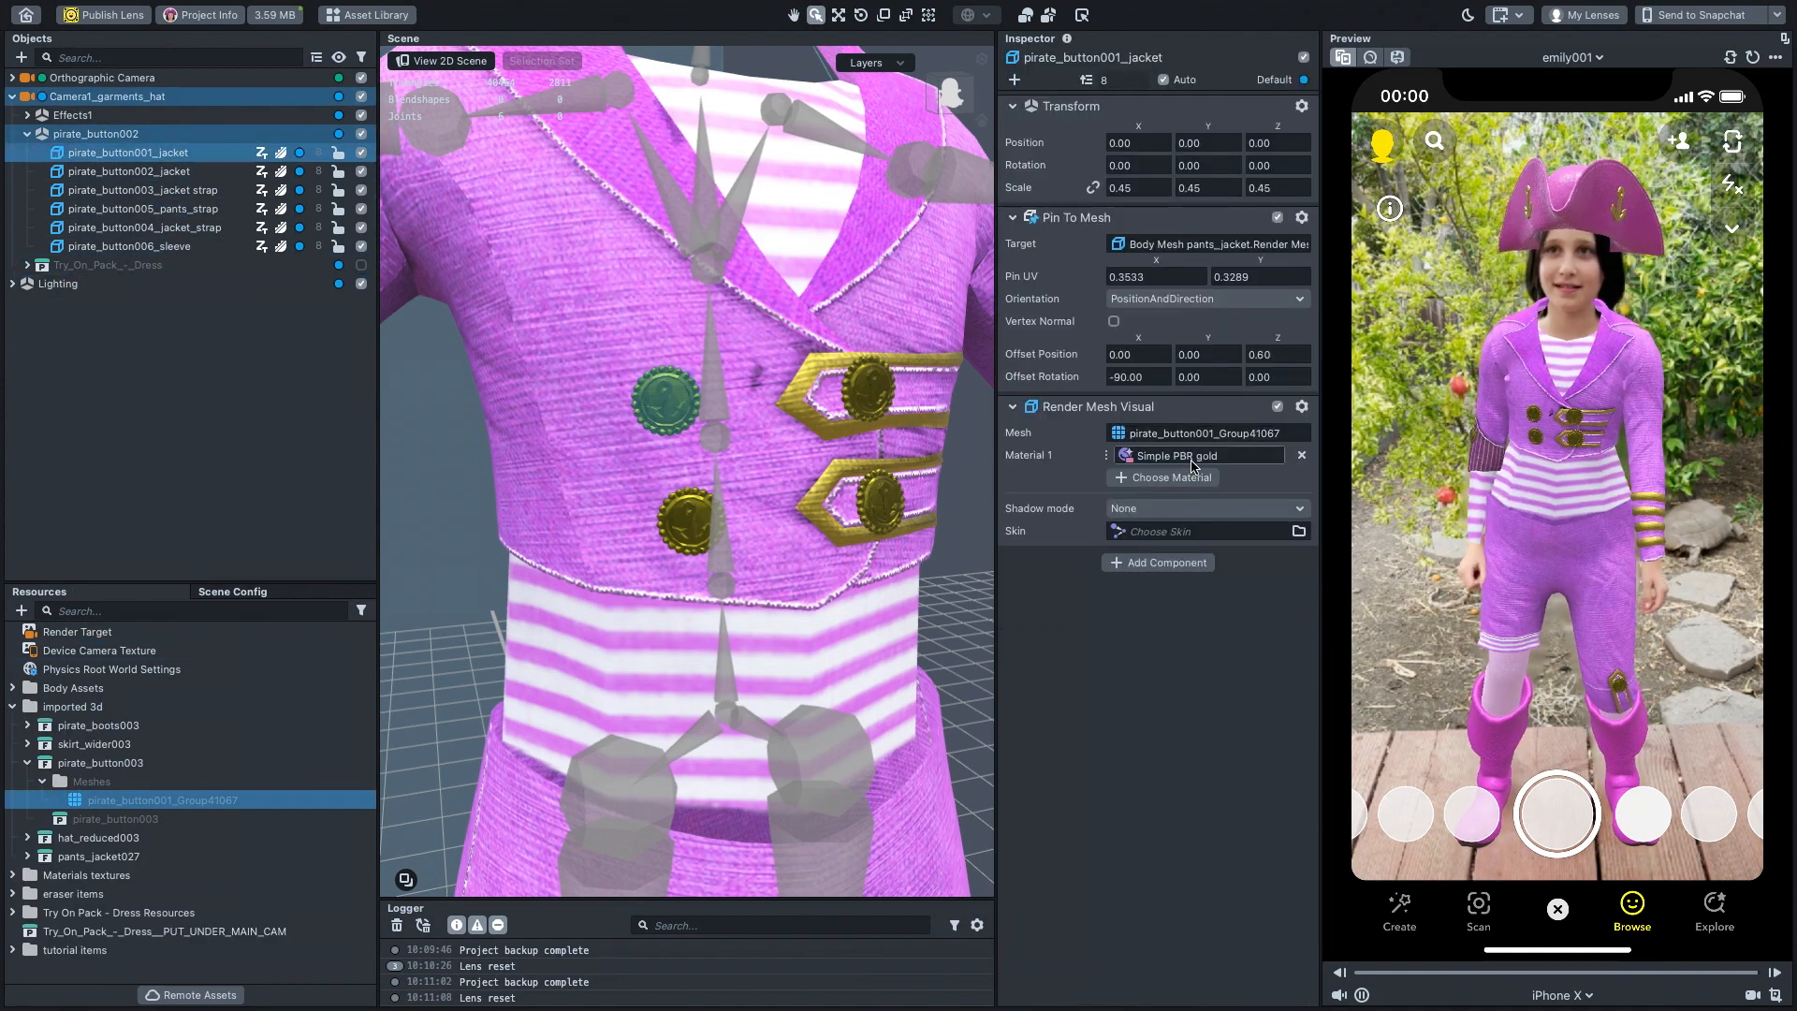
right_click(1194, 465)
left_click(1217, 509)
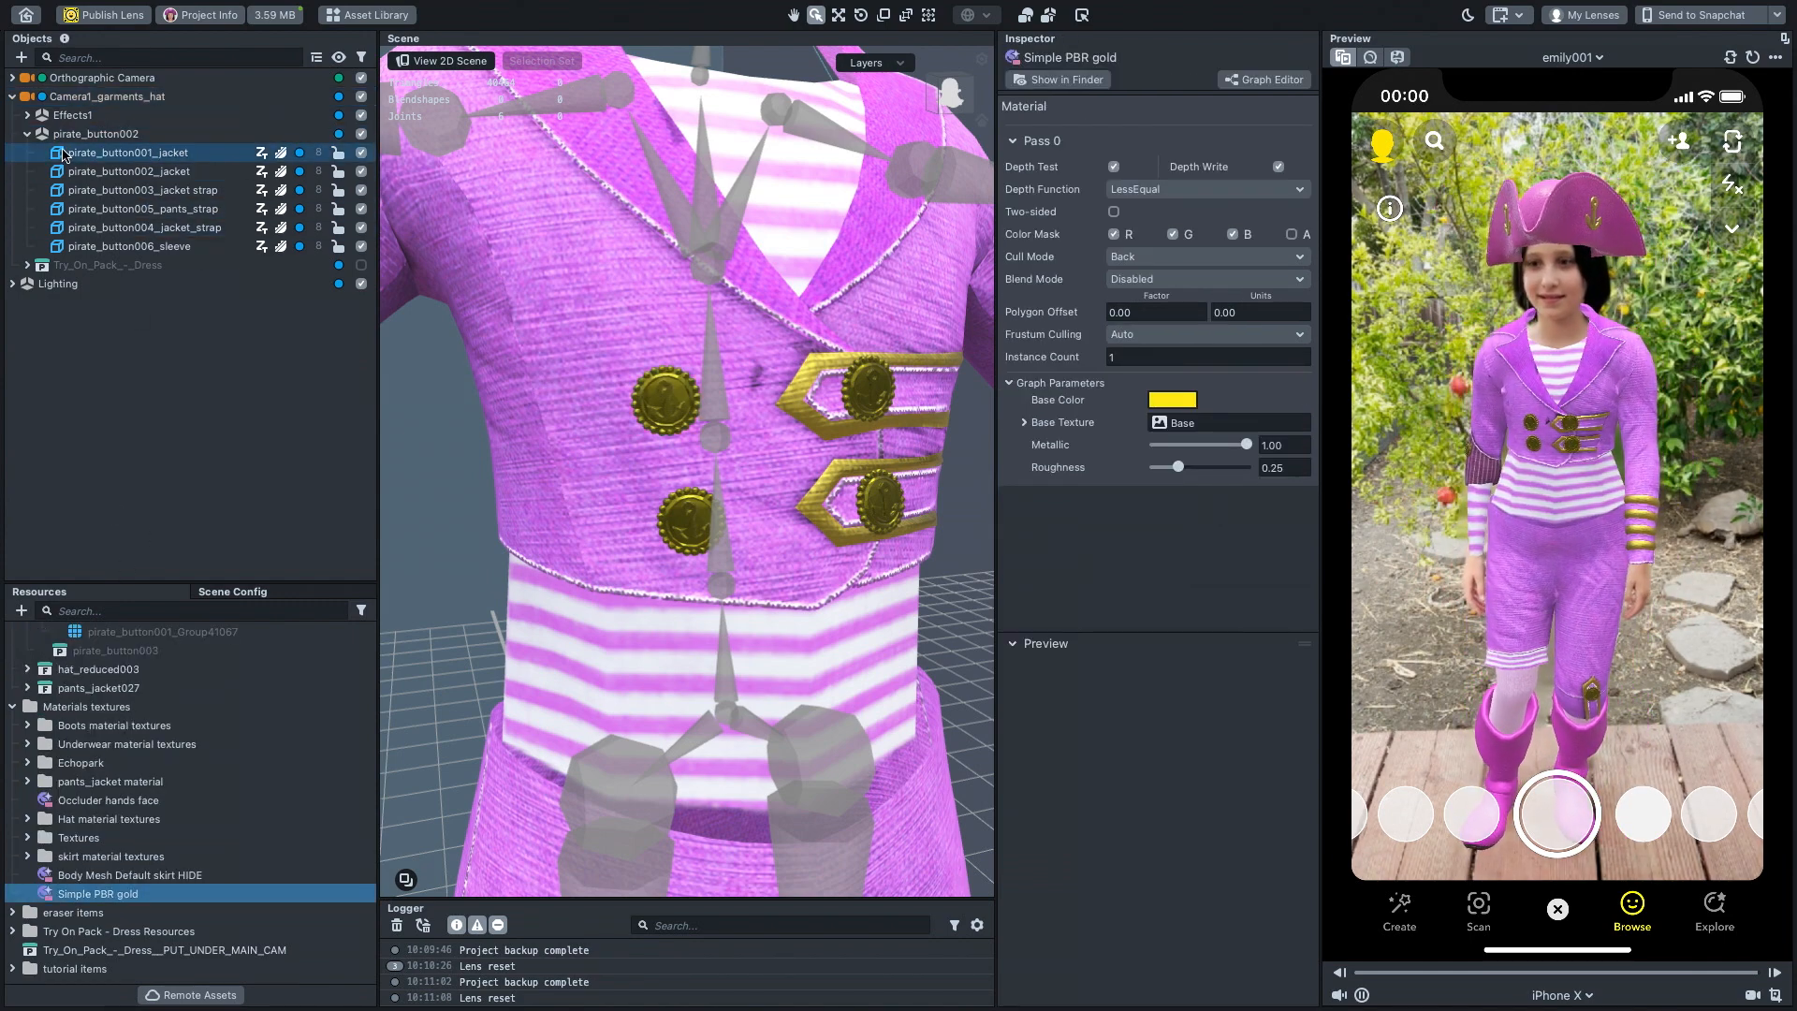
- Disable the whole pirate_button002 group and collapse it in the hierarchy
left_click(362, 136)
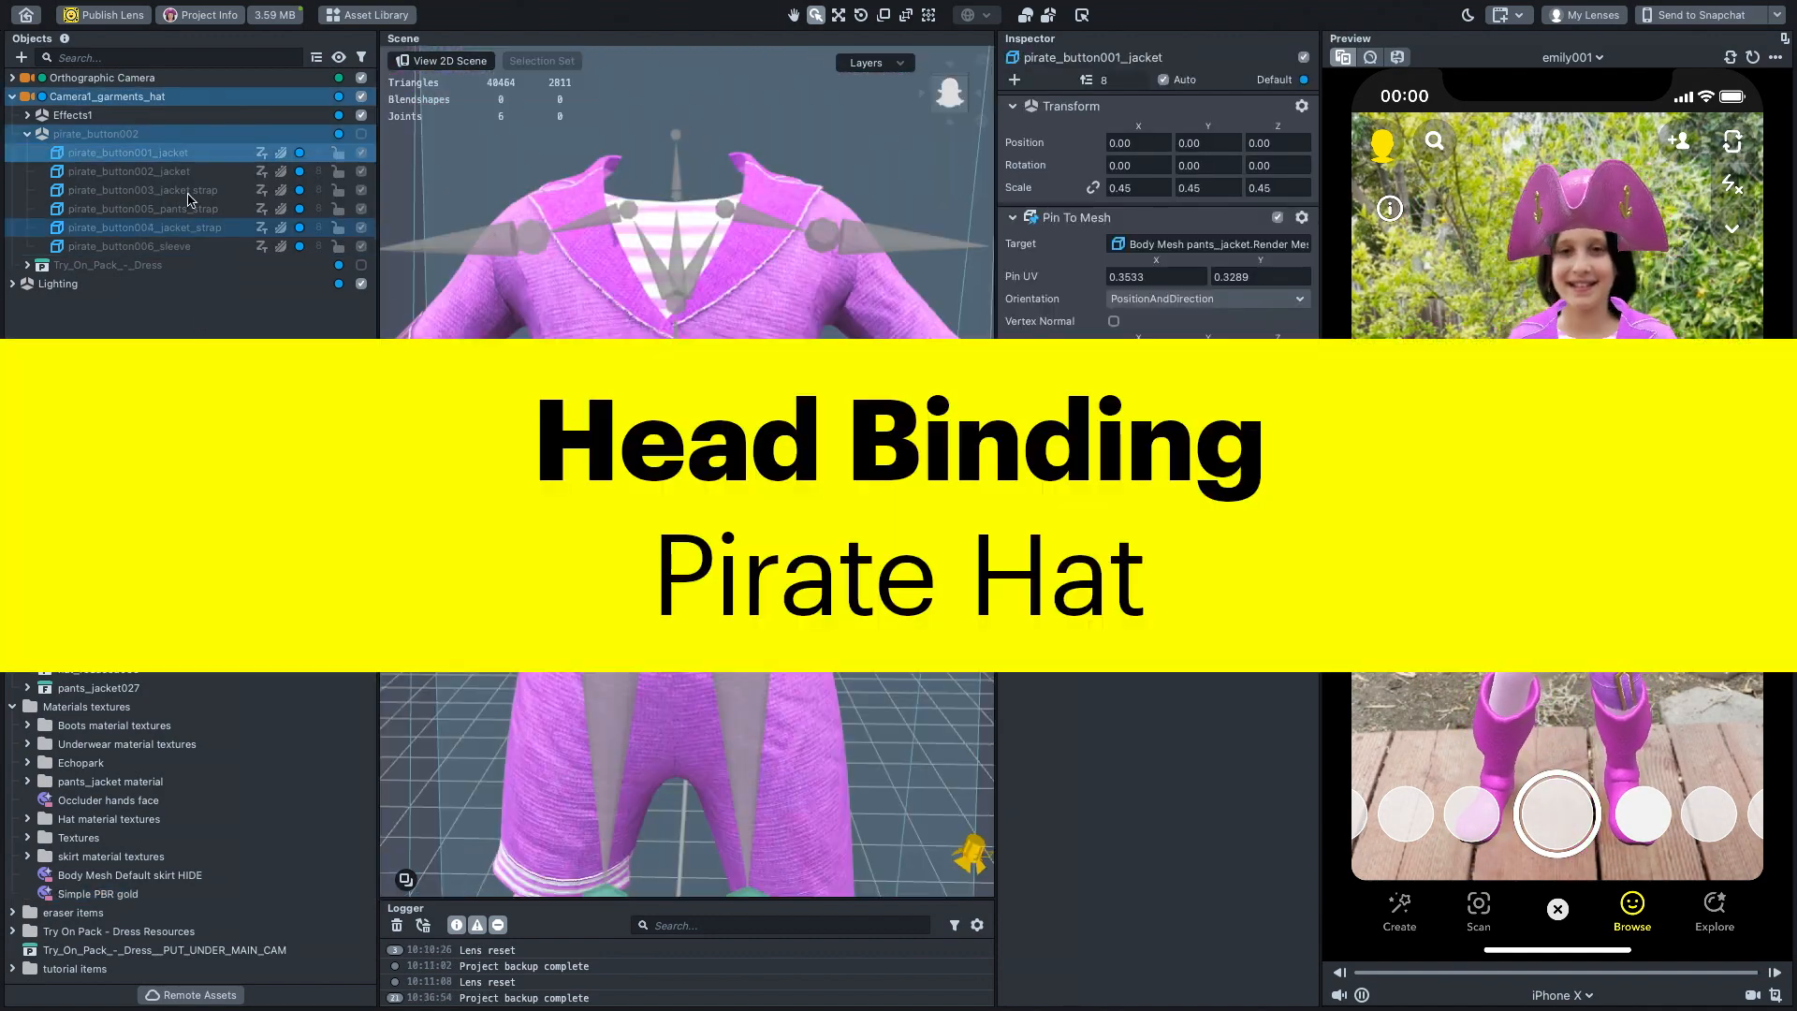
left_click(27, 134)
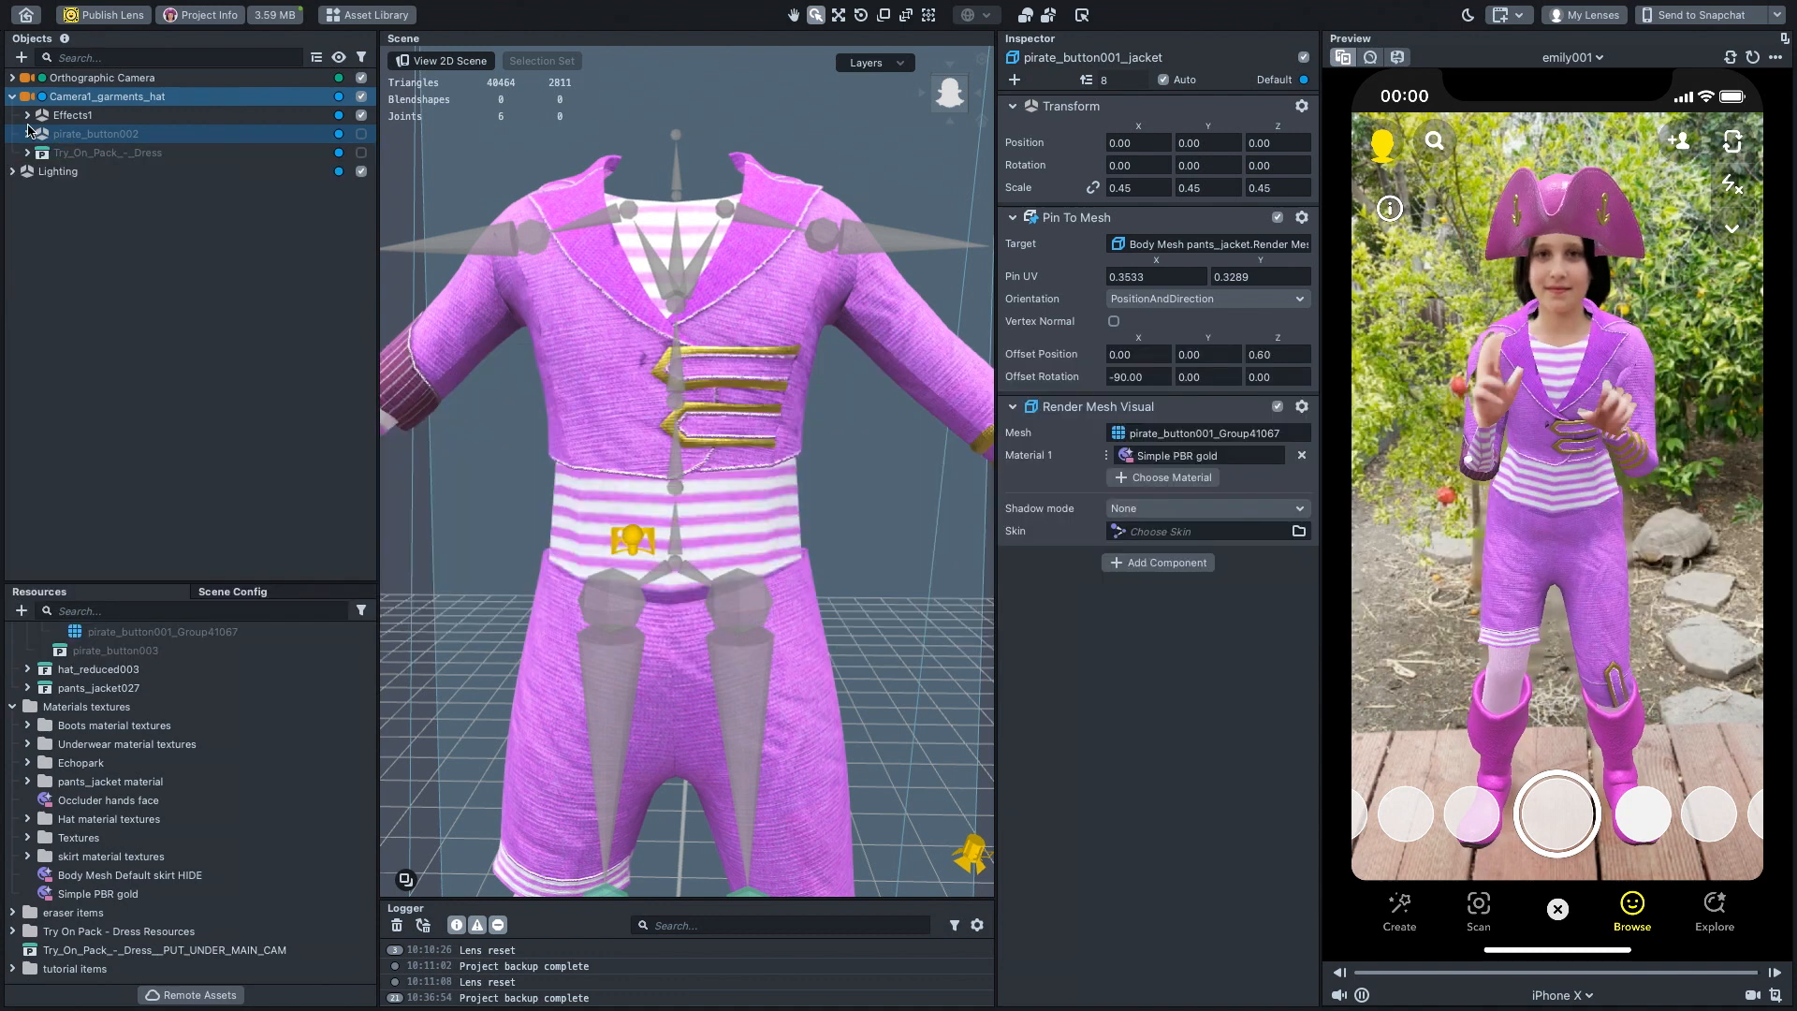
- Expand Effects1 and the Head Binding - hat hierarchy, and select the pirate_hat_zero1 mesh to examine its properties
left_click(28, 115)
left_click(41, 153)
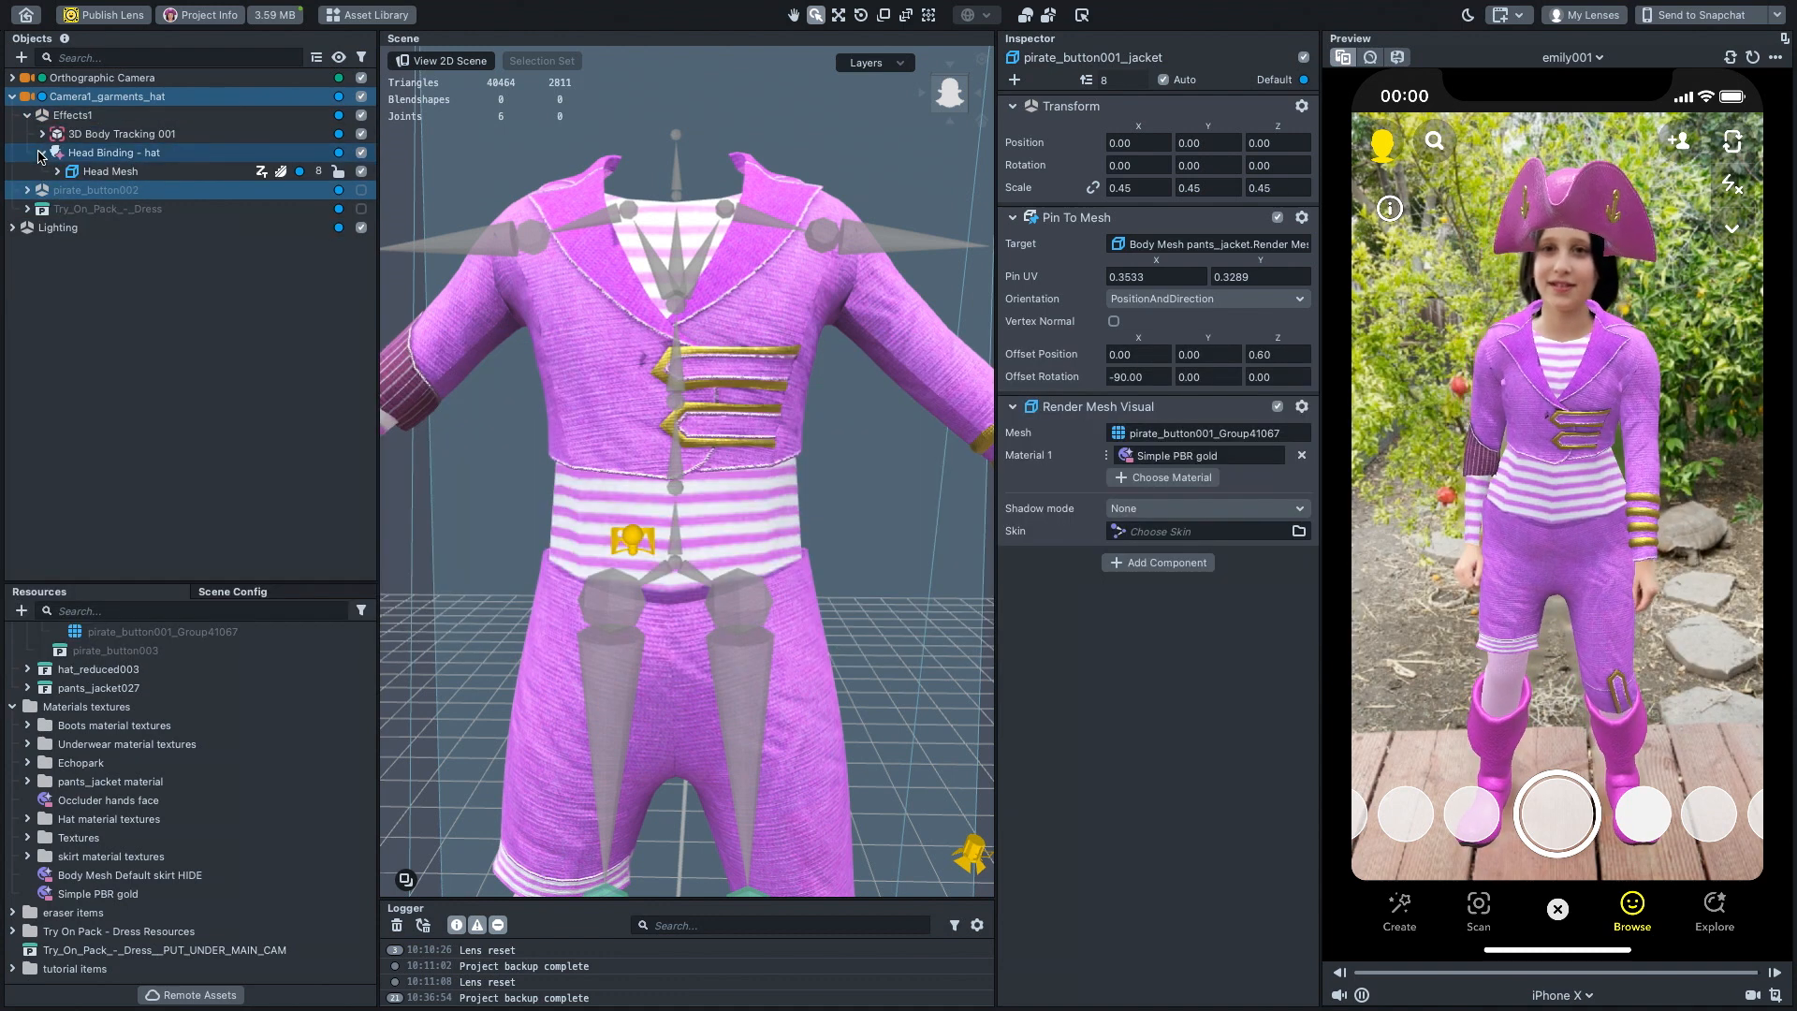
left_click(57, 171)
left_click(70, 190)
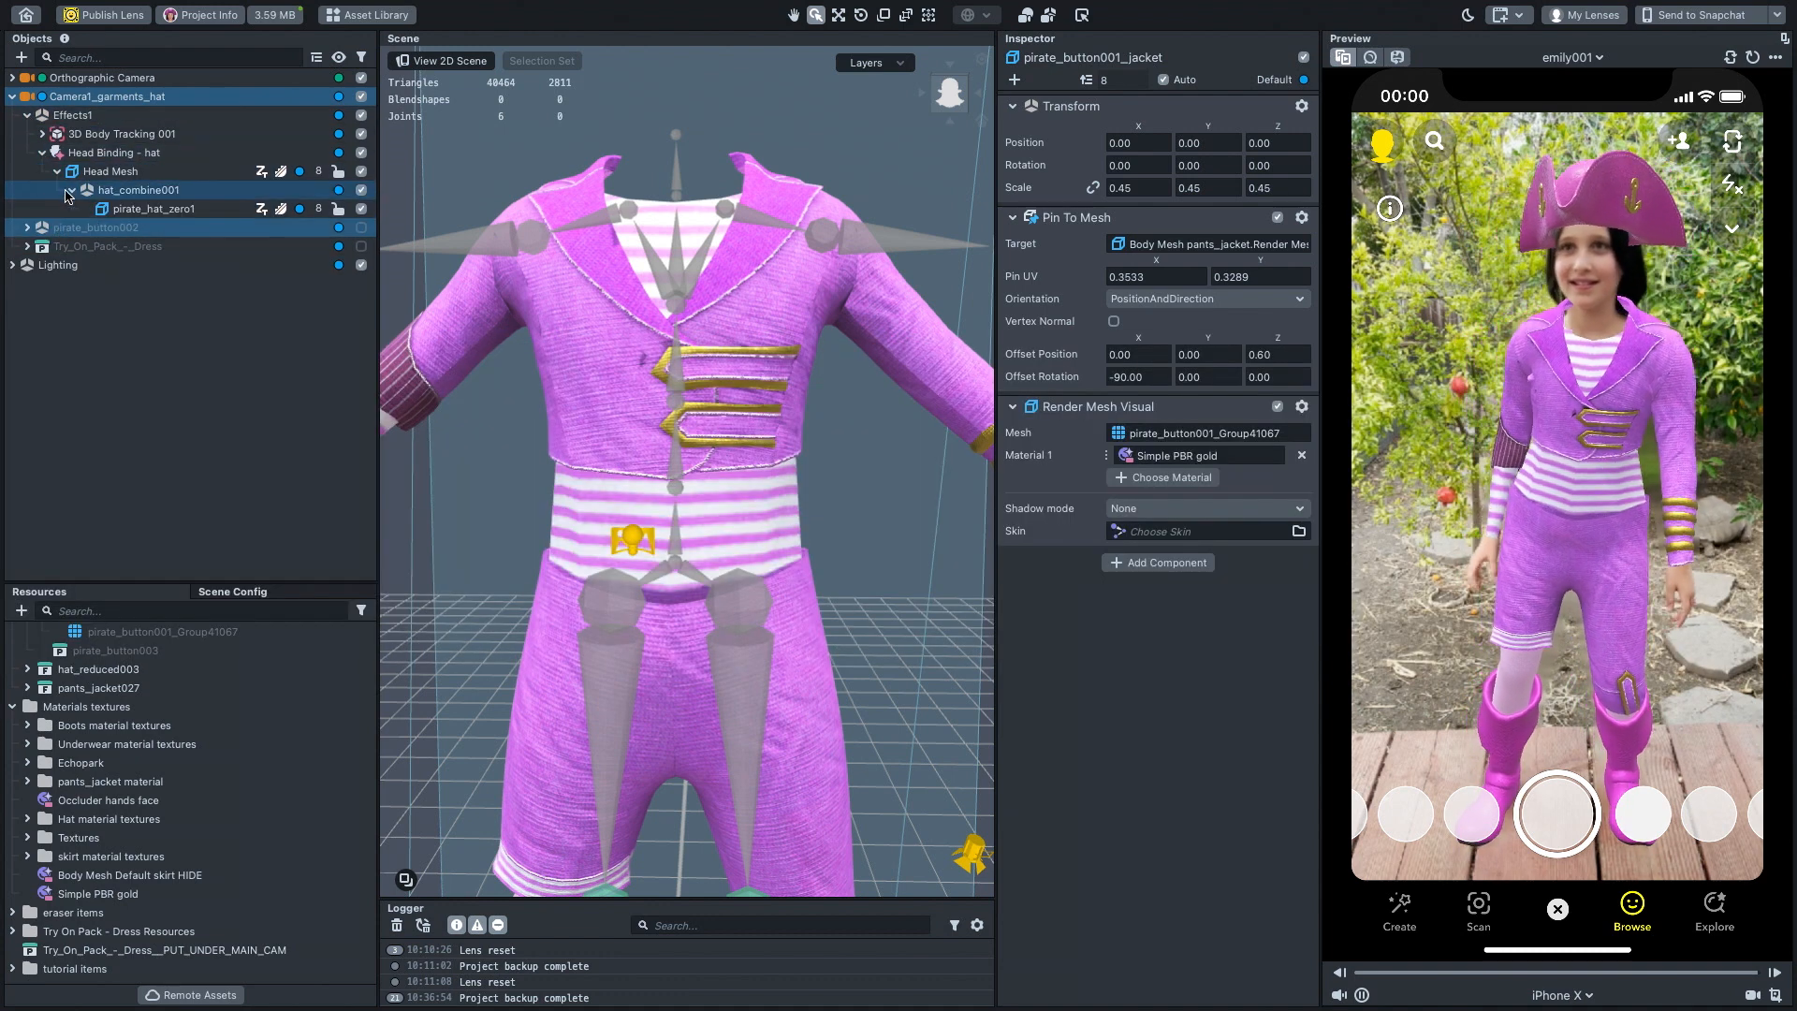
left_click(132, 211)
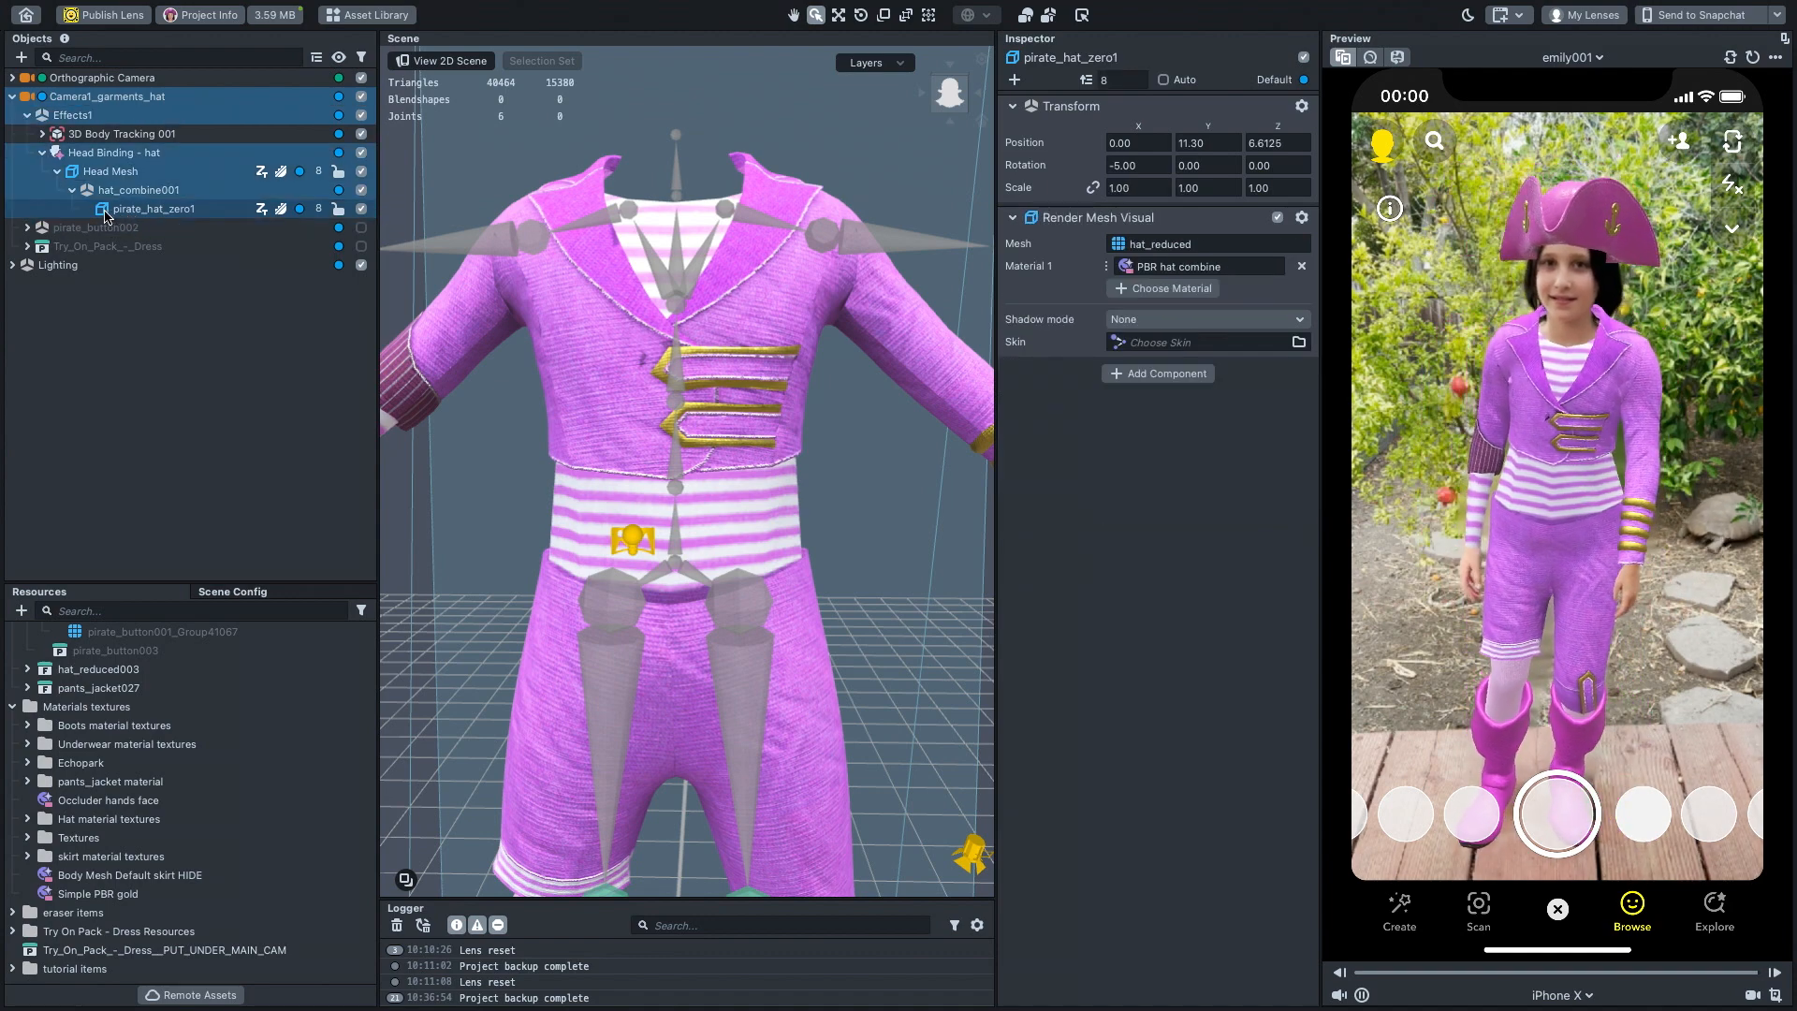
- Focus on pirate_hat_zero1 and the Head Mesh, and examine how the hat sits on the face mesh occluder
double_click(106, 215)
left_click_drag(506, 436, 385, 385, "alt")
left_click(109, 171)
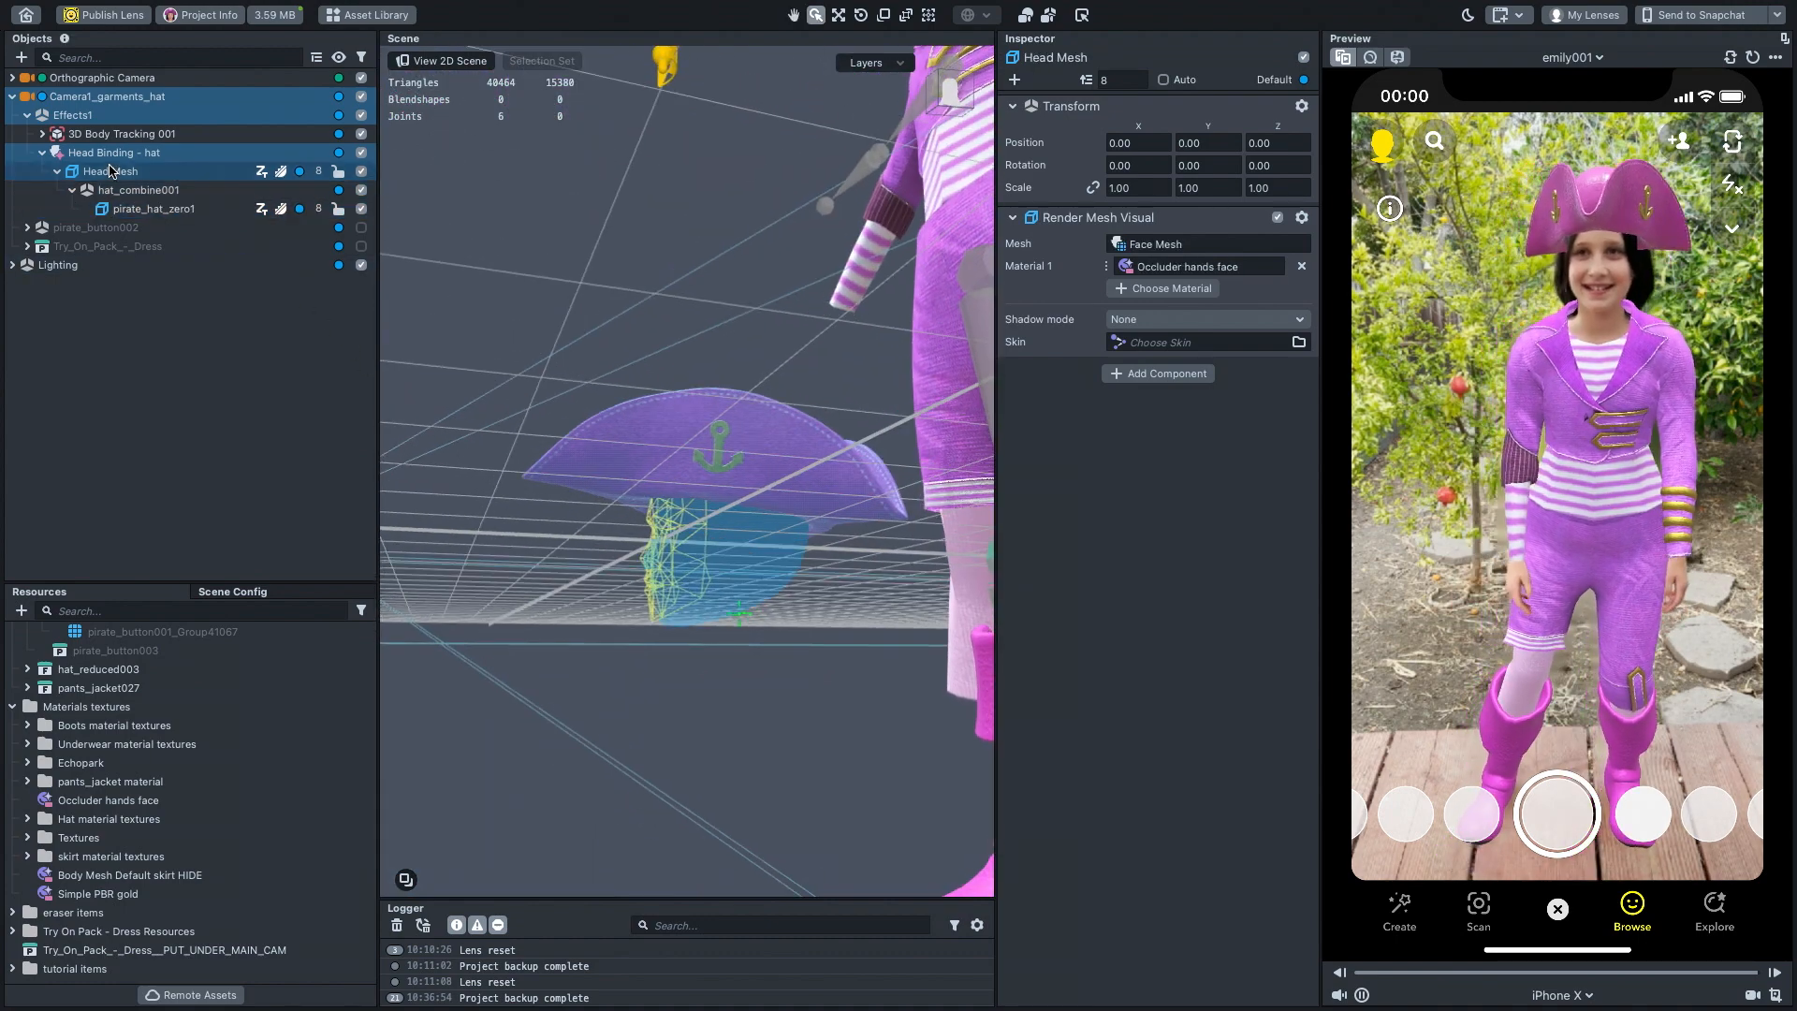
double_click(110, 172)
left_click_drag(487, 569, 692, 589, "alt")
scroll(692, 589, "down", 4)
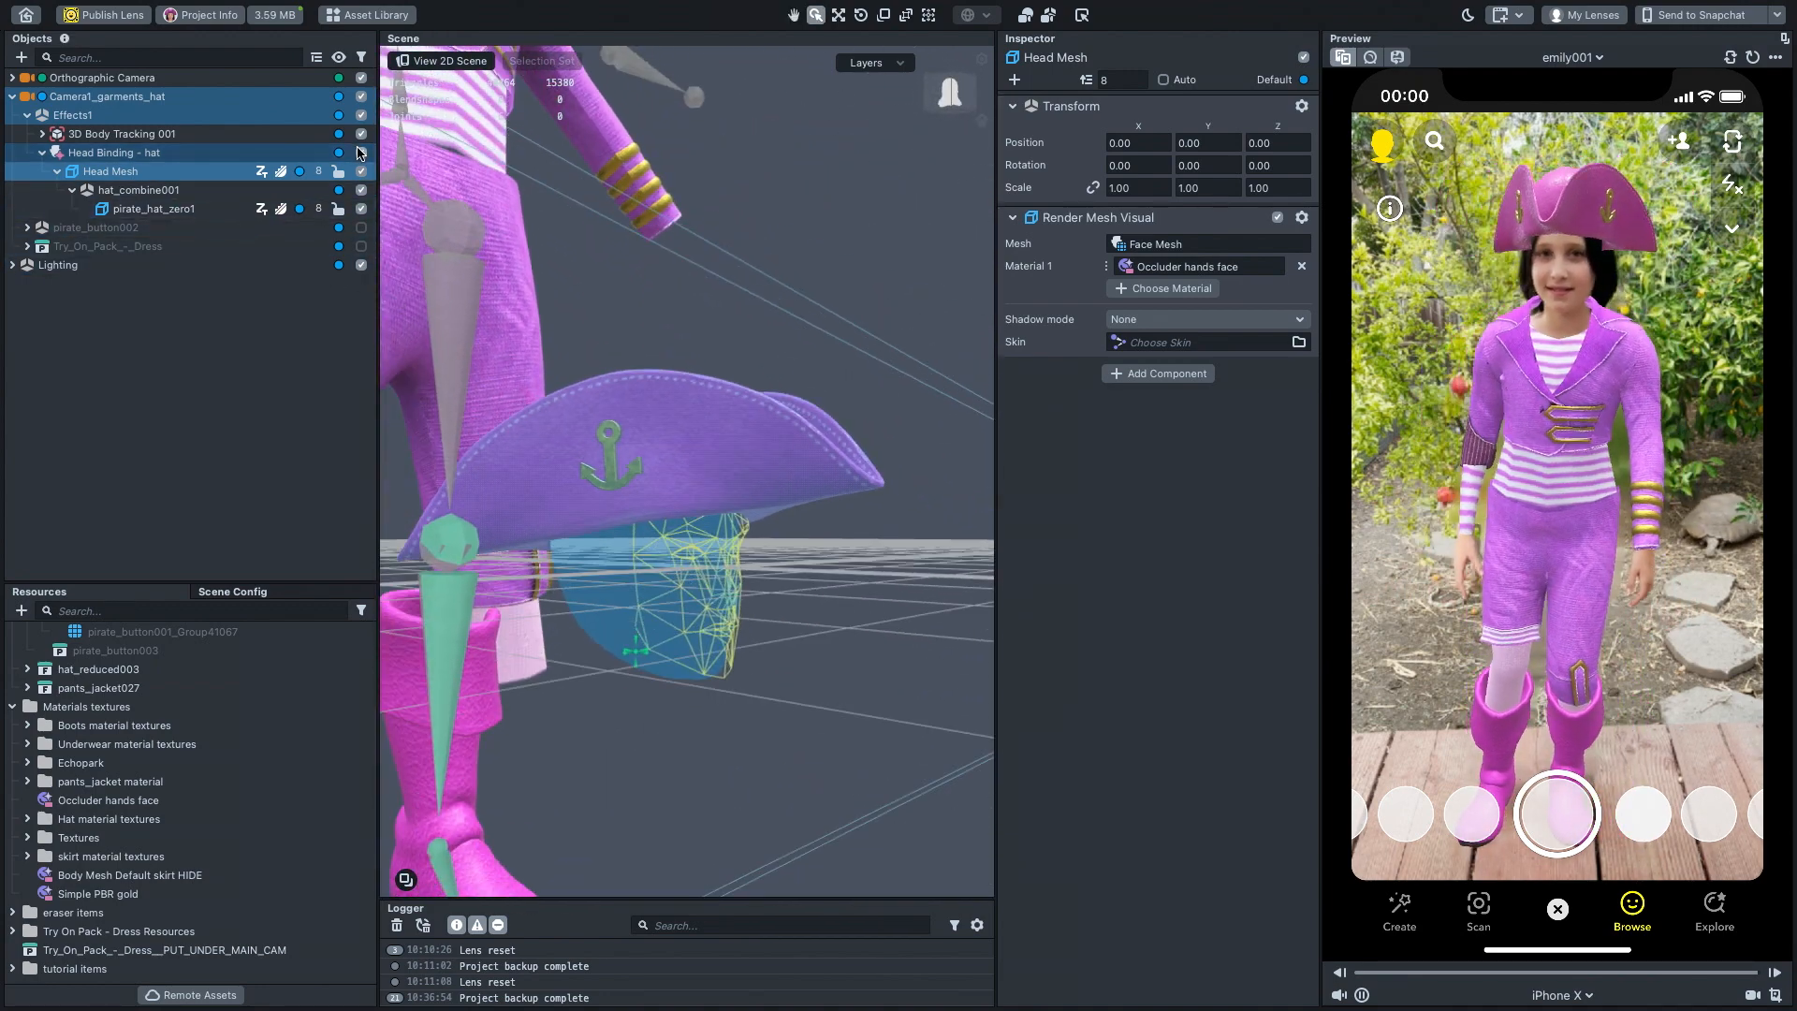
- Disable the Head Binding - hat object, and expand 3D Body Tracking 001 and its pirate_boots003 group
left_click(362, 154)
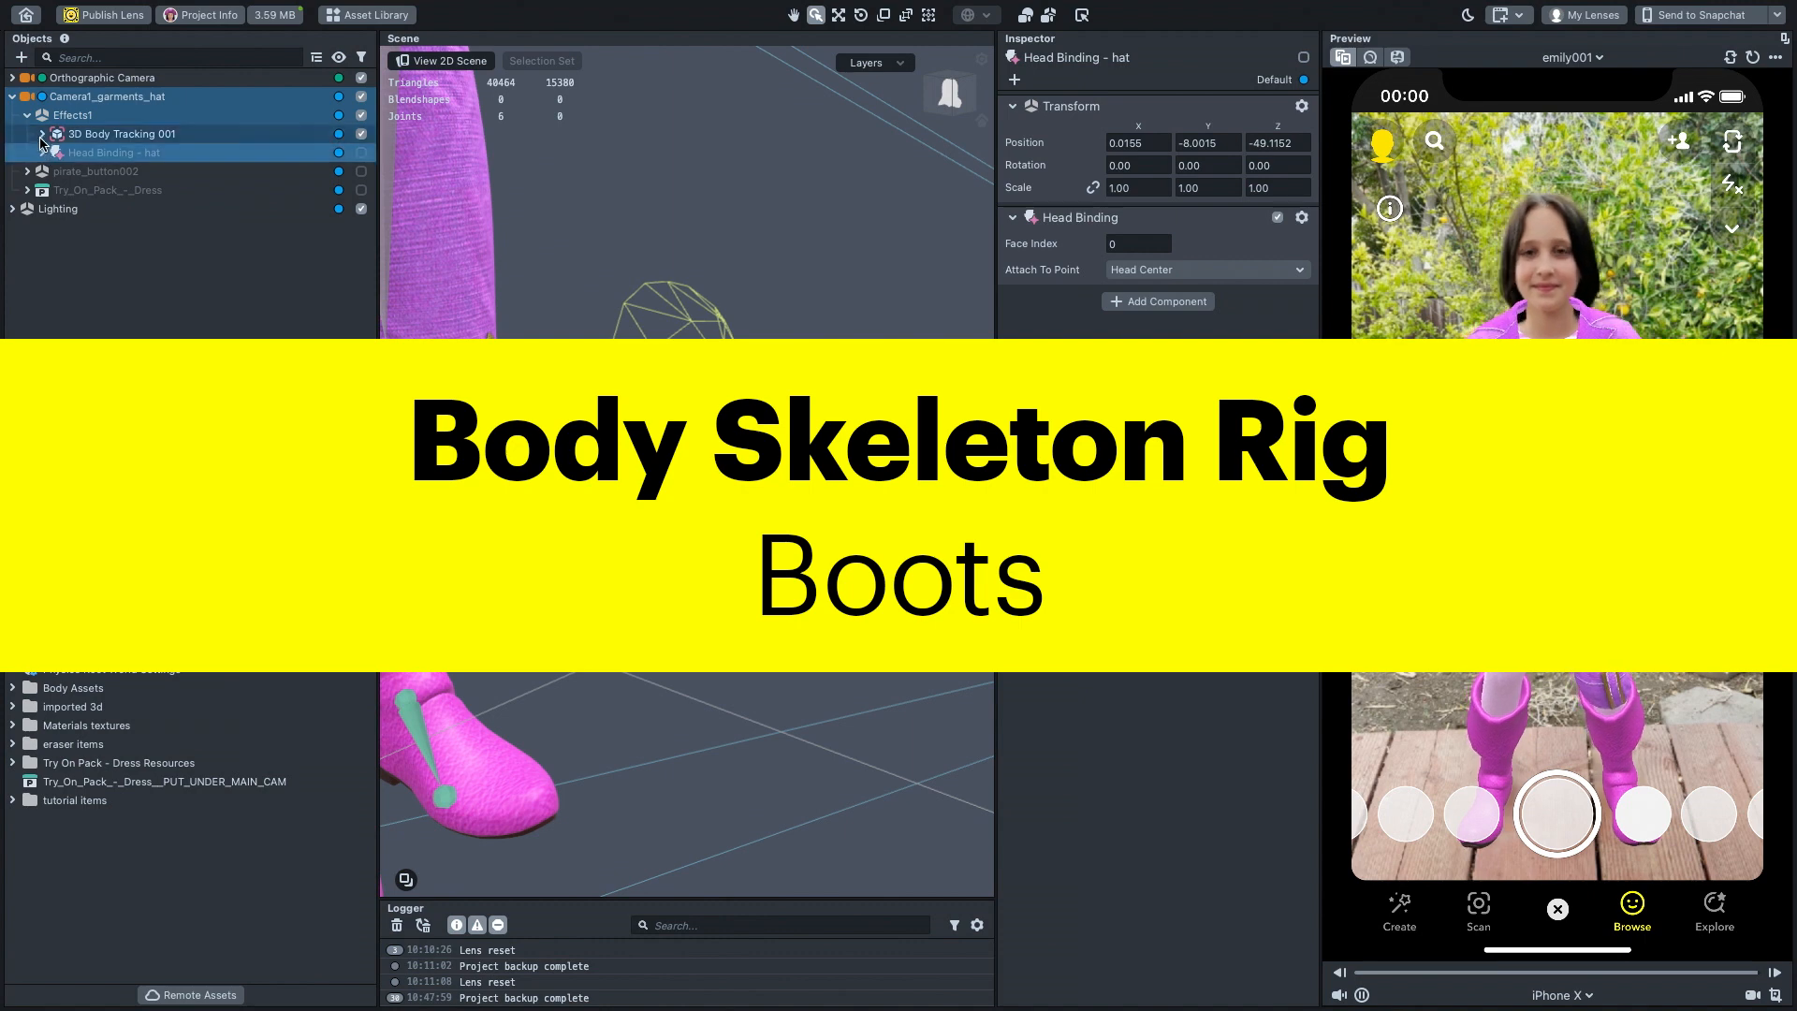
left_click(42, 134)
left_click(57, 153)
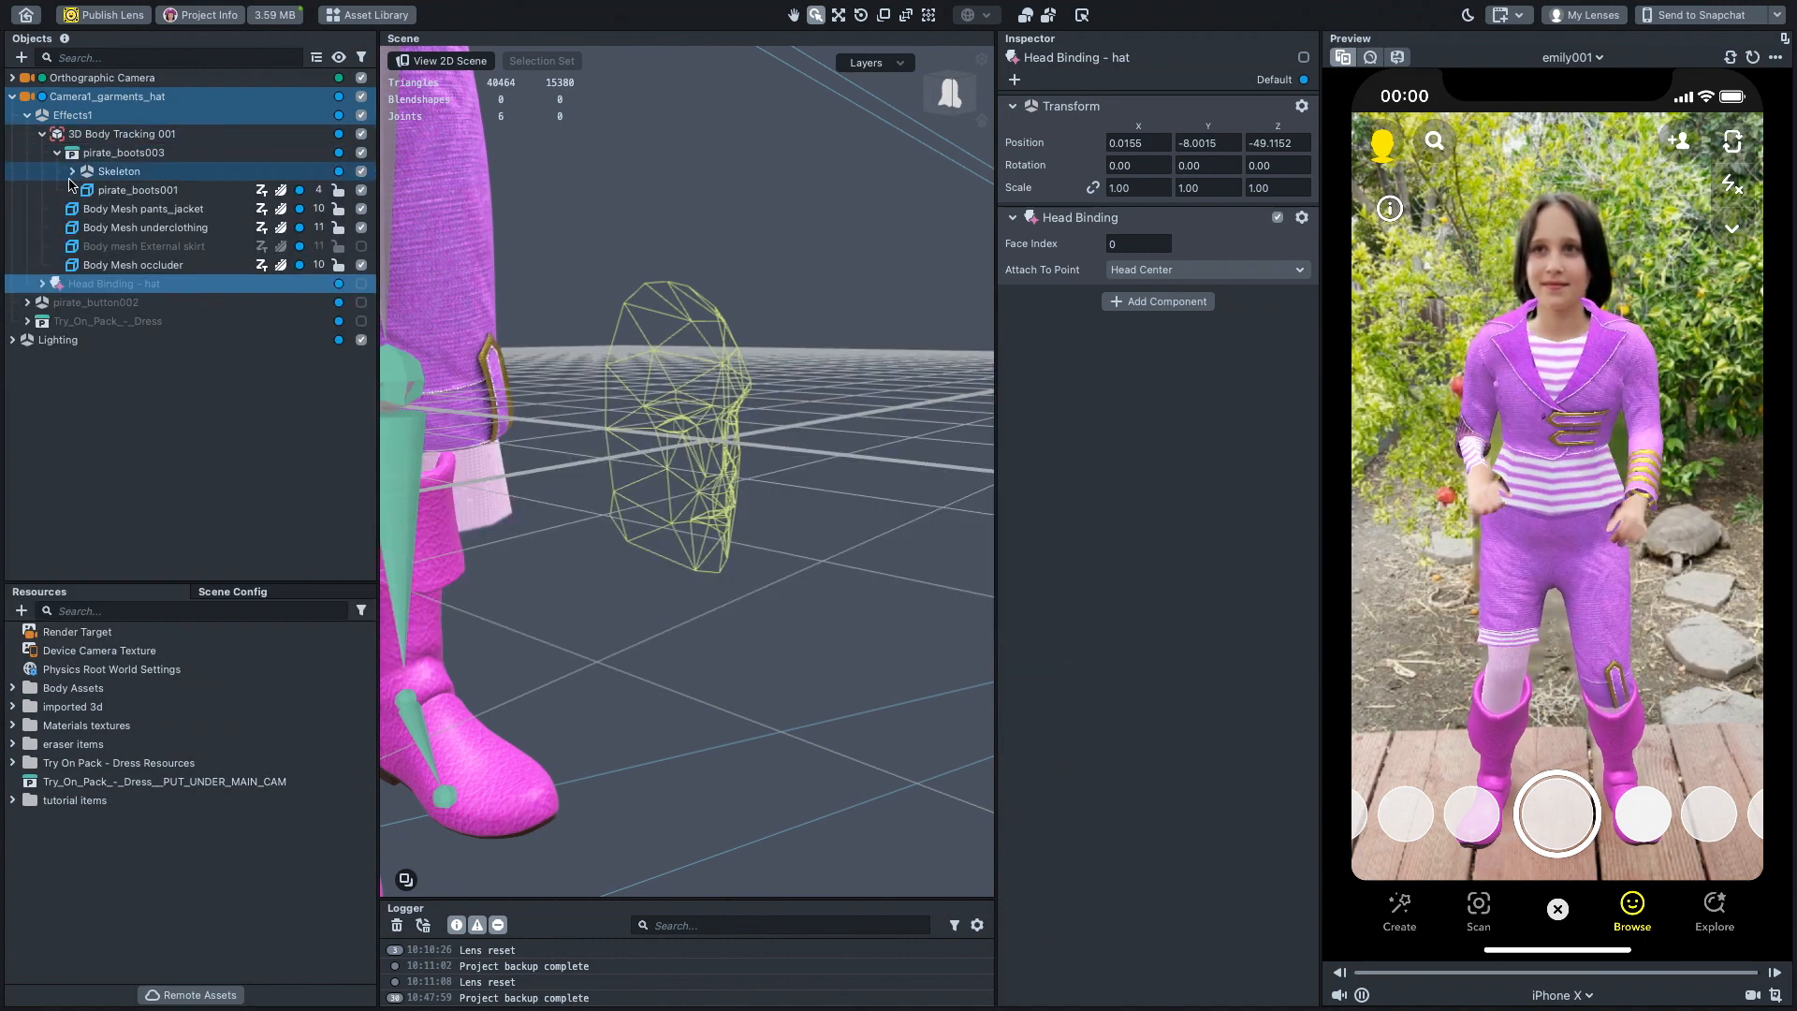
- Focus on the pirate_boots001 mesh and examine the boots with their Render Mesh Visual and skin settings
left_click(122, 191)
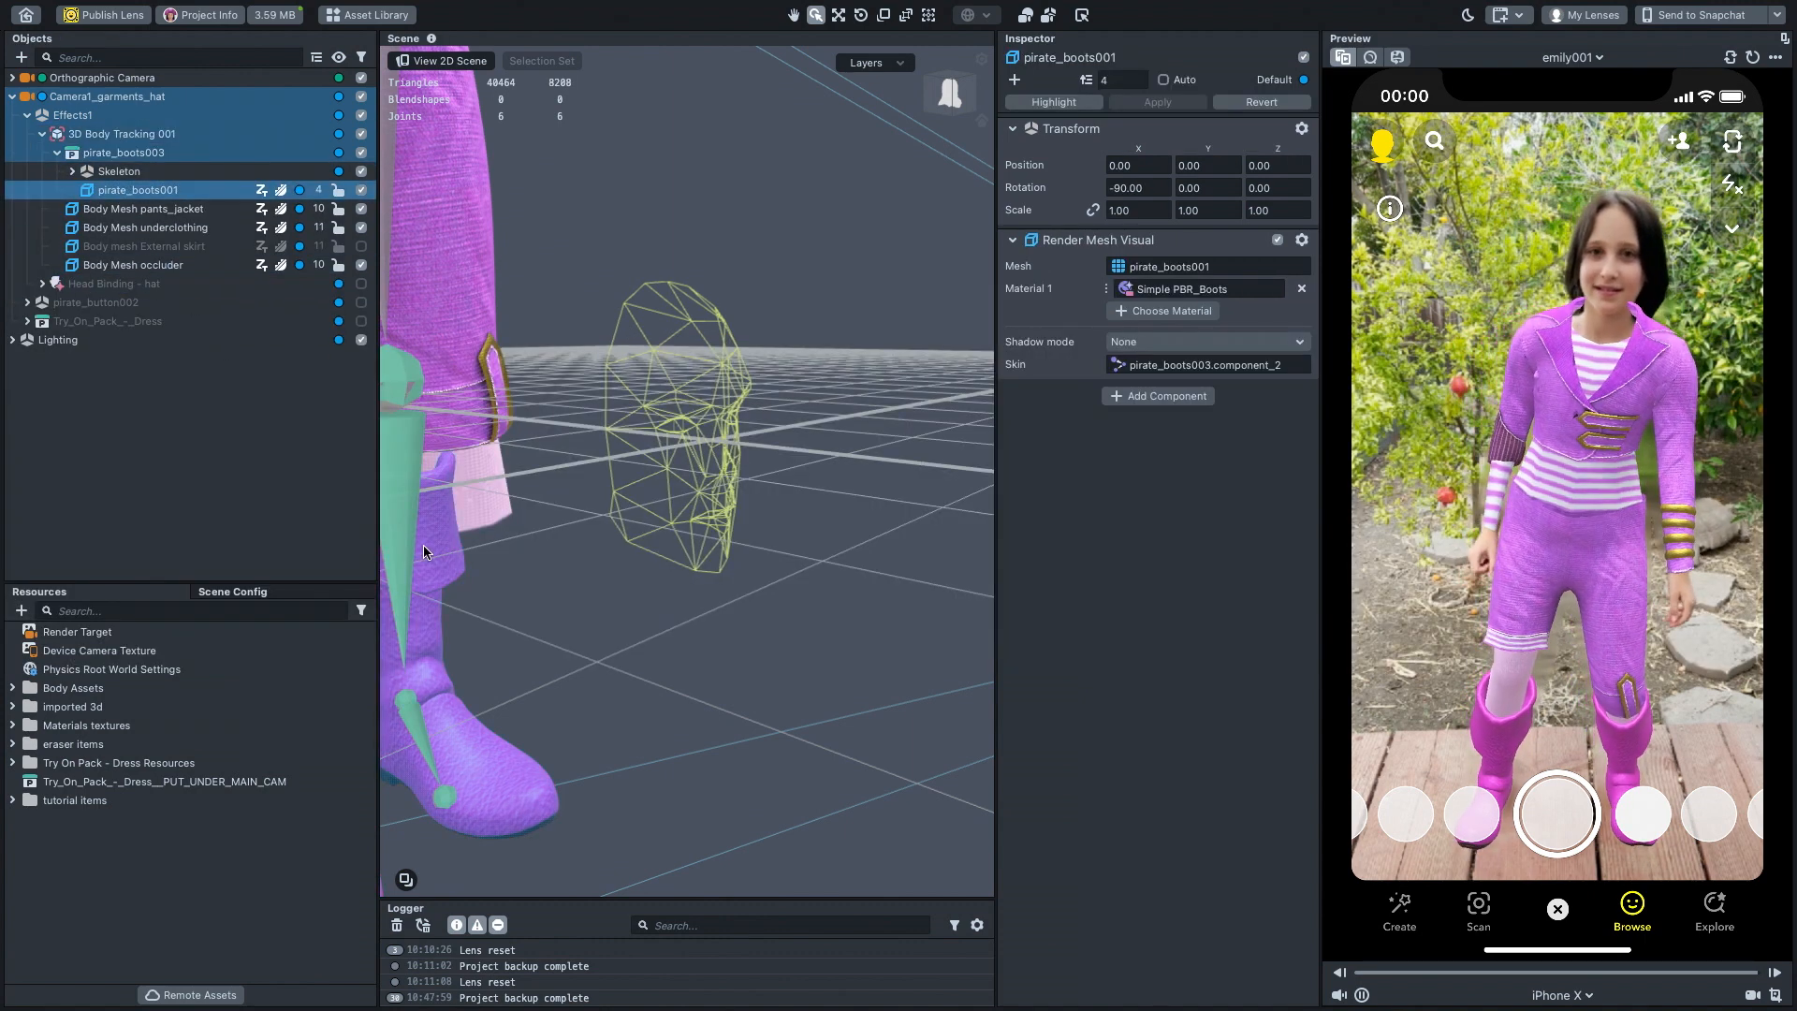
double_click(138, 190)
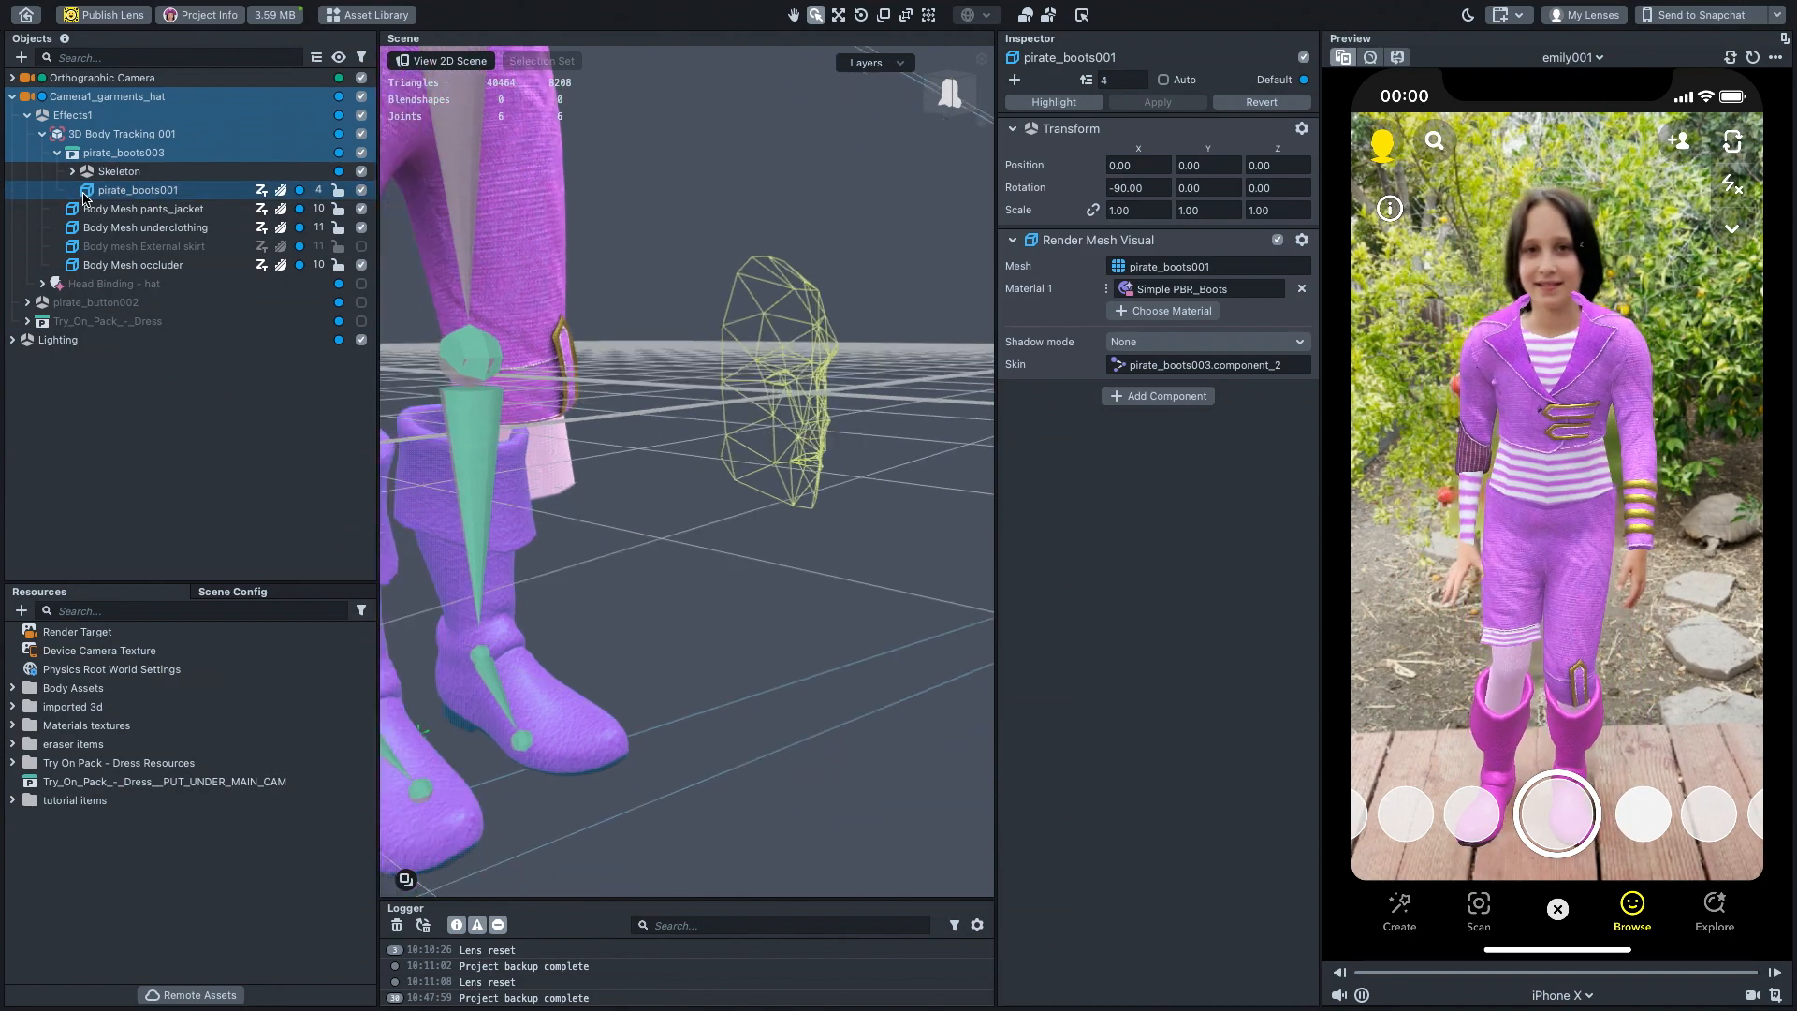
left_click_drag(851, 520, 798, 548, "alt")
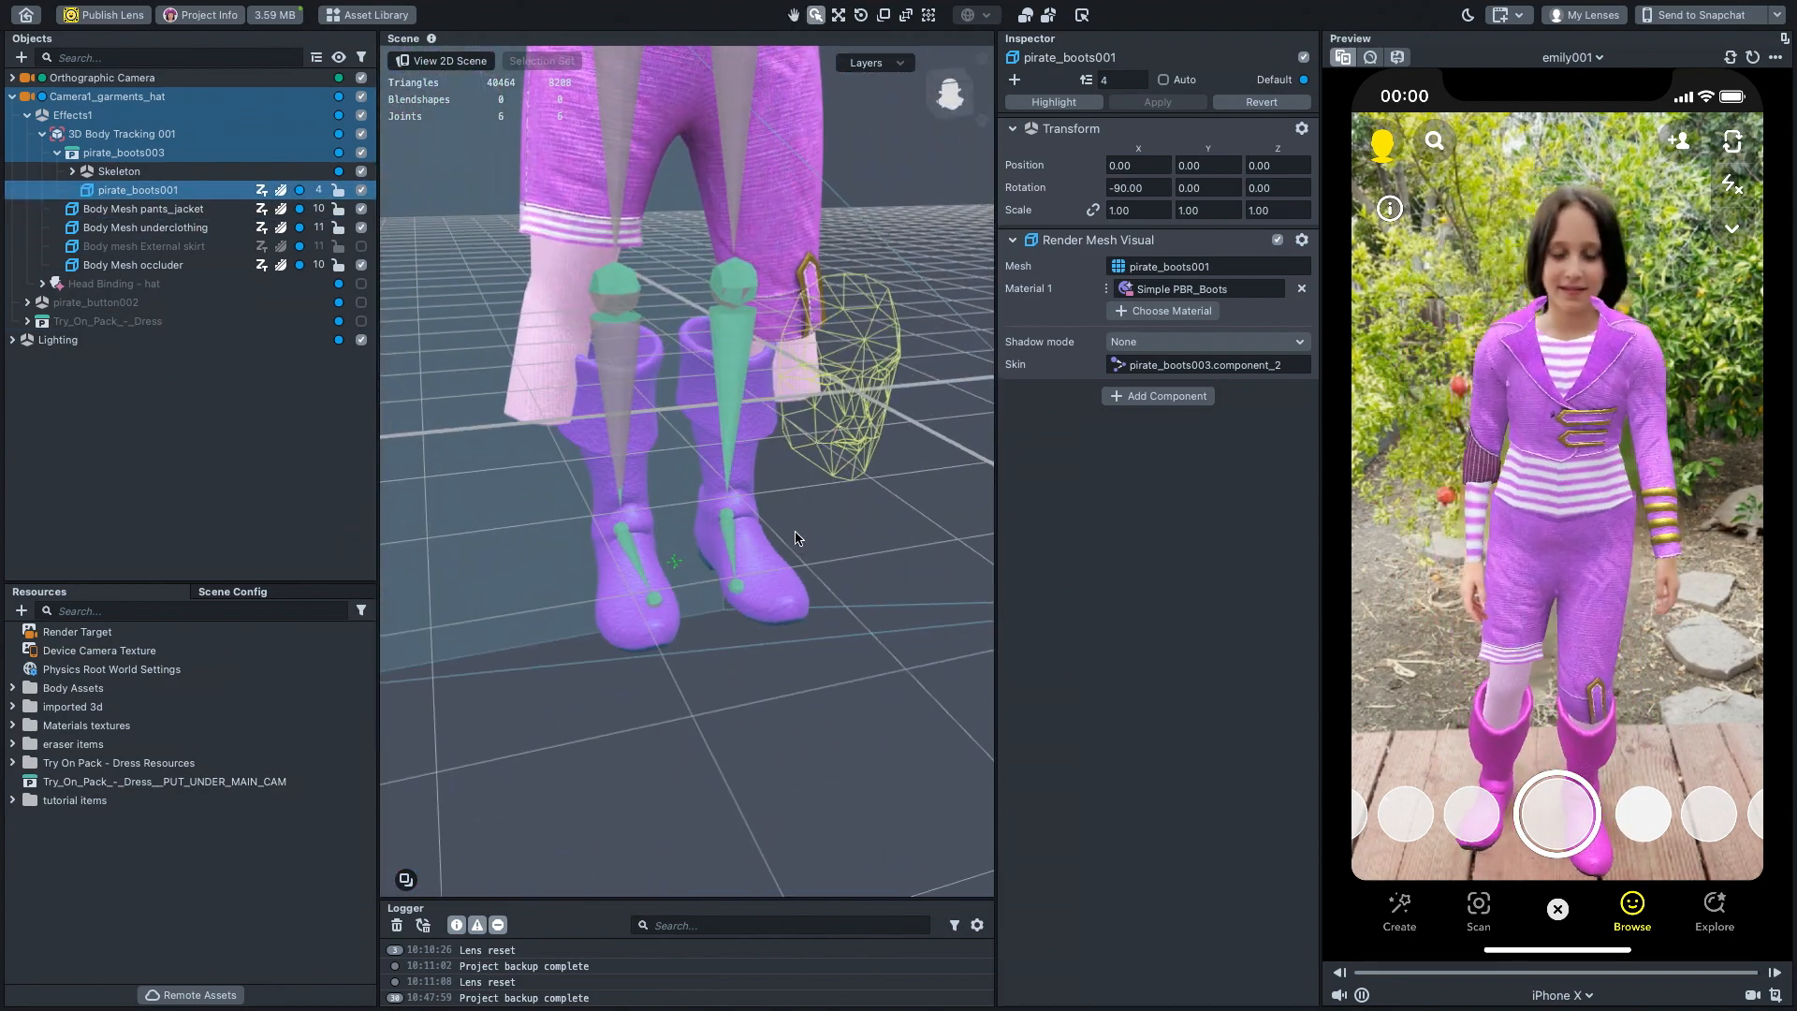
- Expand the full Skeleton hierarchy under pirate_boots003 and look through its joints from Character1_Hips to the toe bases
left_click(72, 174)
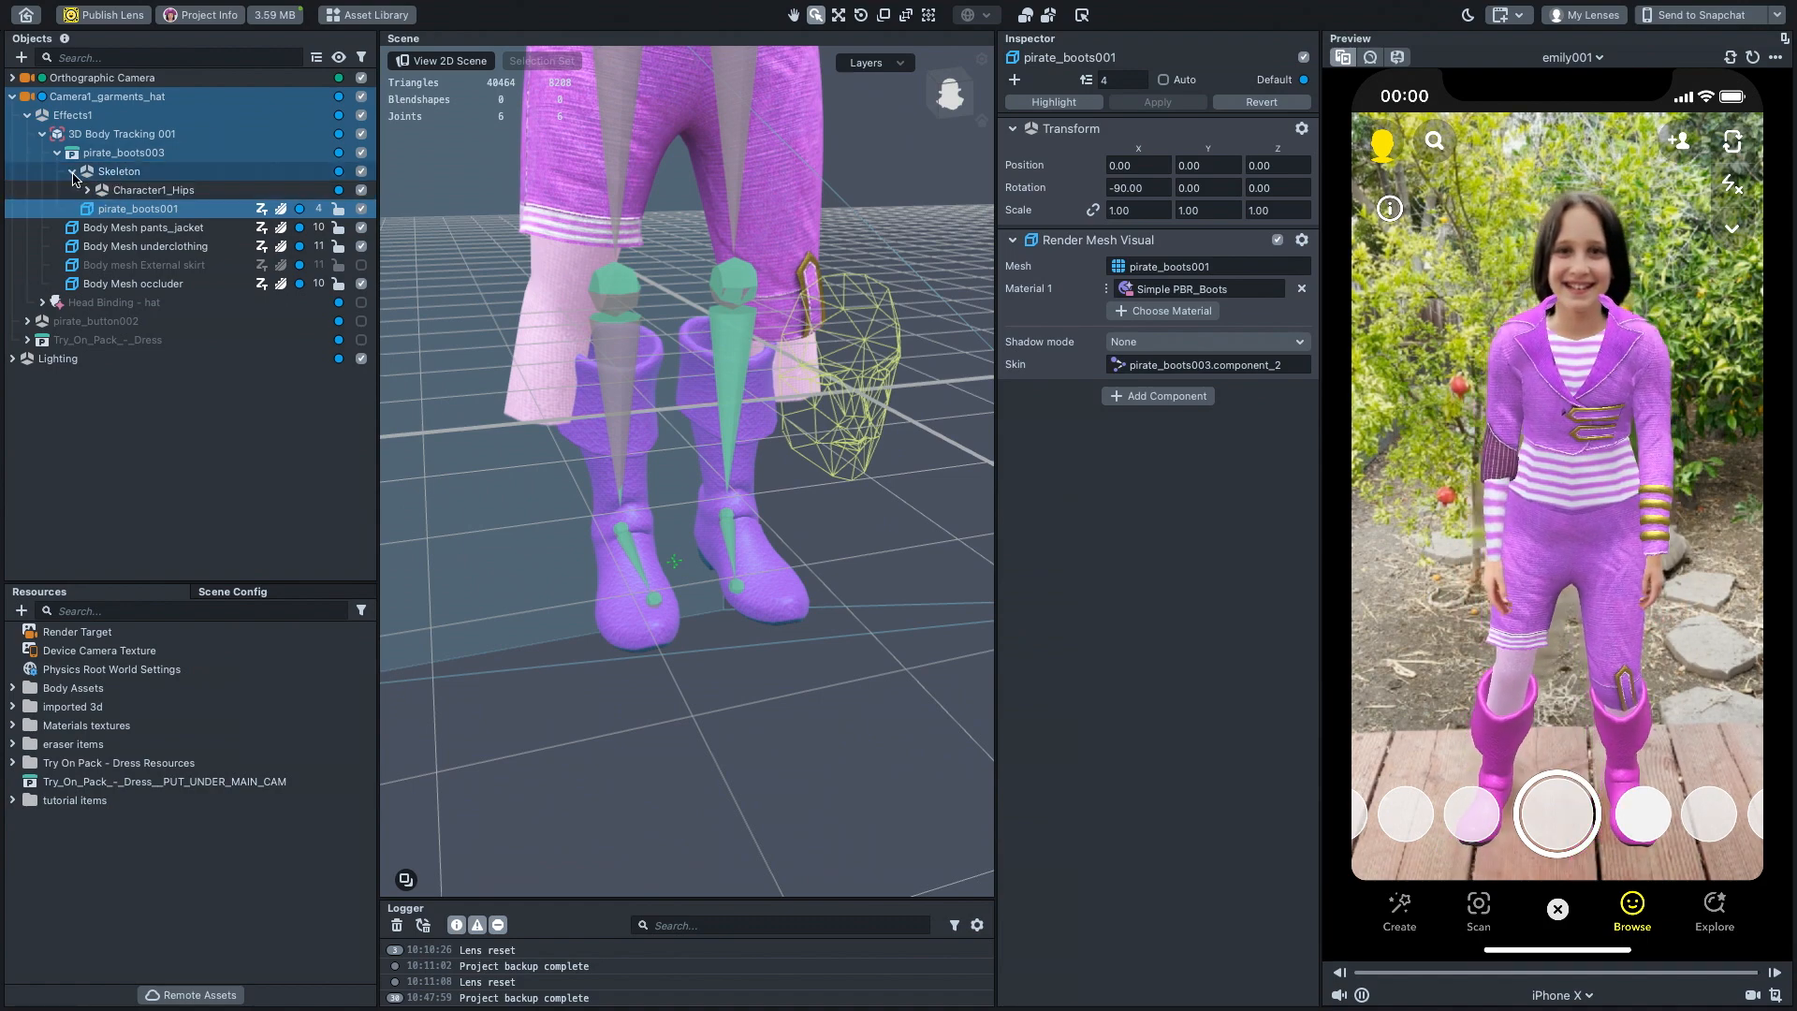
left_click(72, 174)
left_click(72, 174, "alt")
scroll(191, 327, "down", 5)
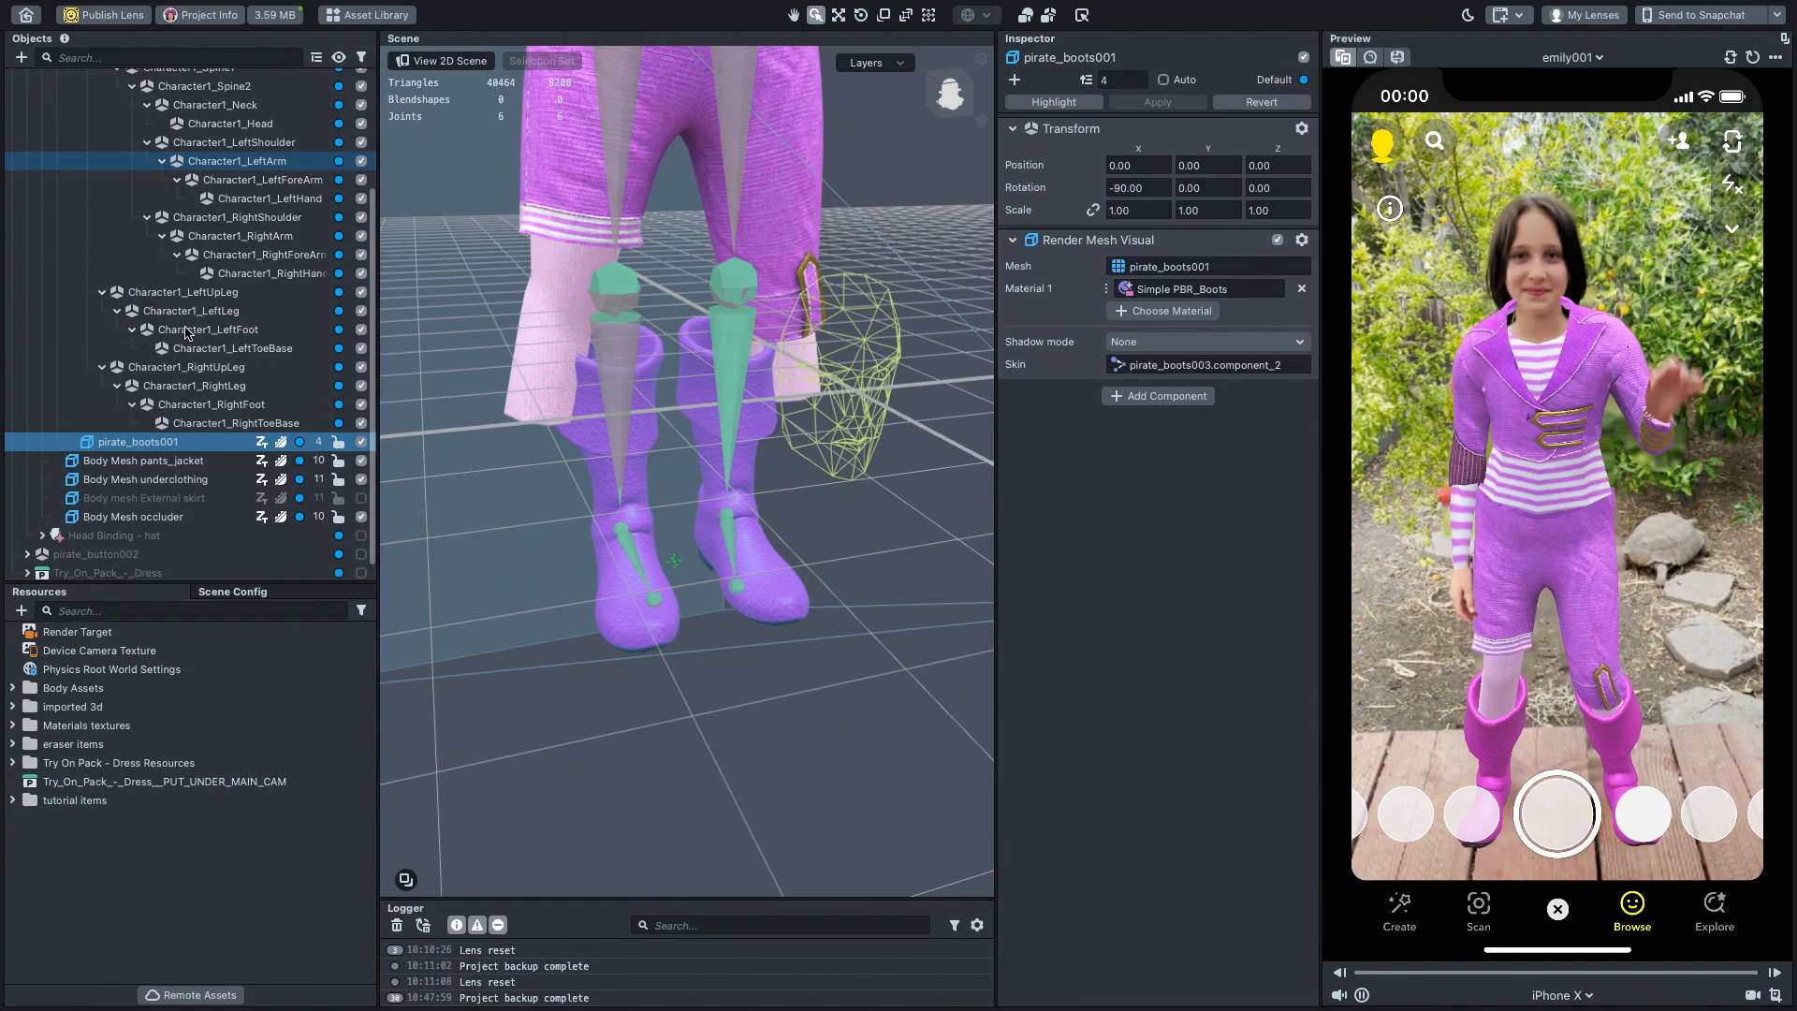
scroll(192, 328, "up", 5)
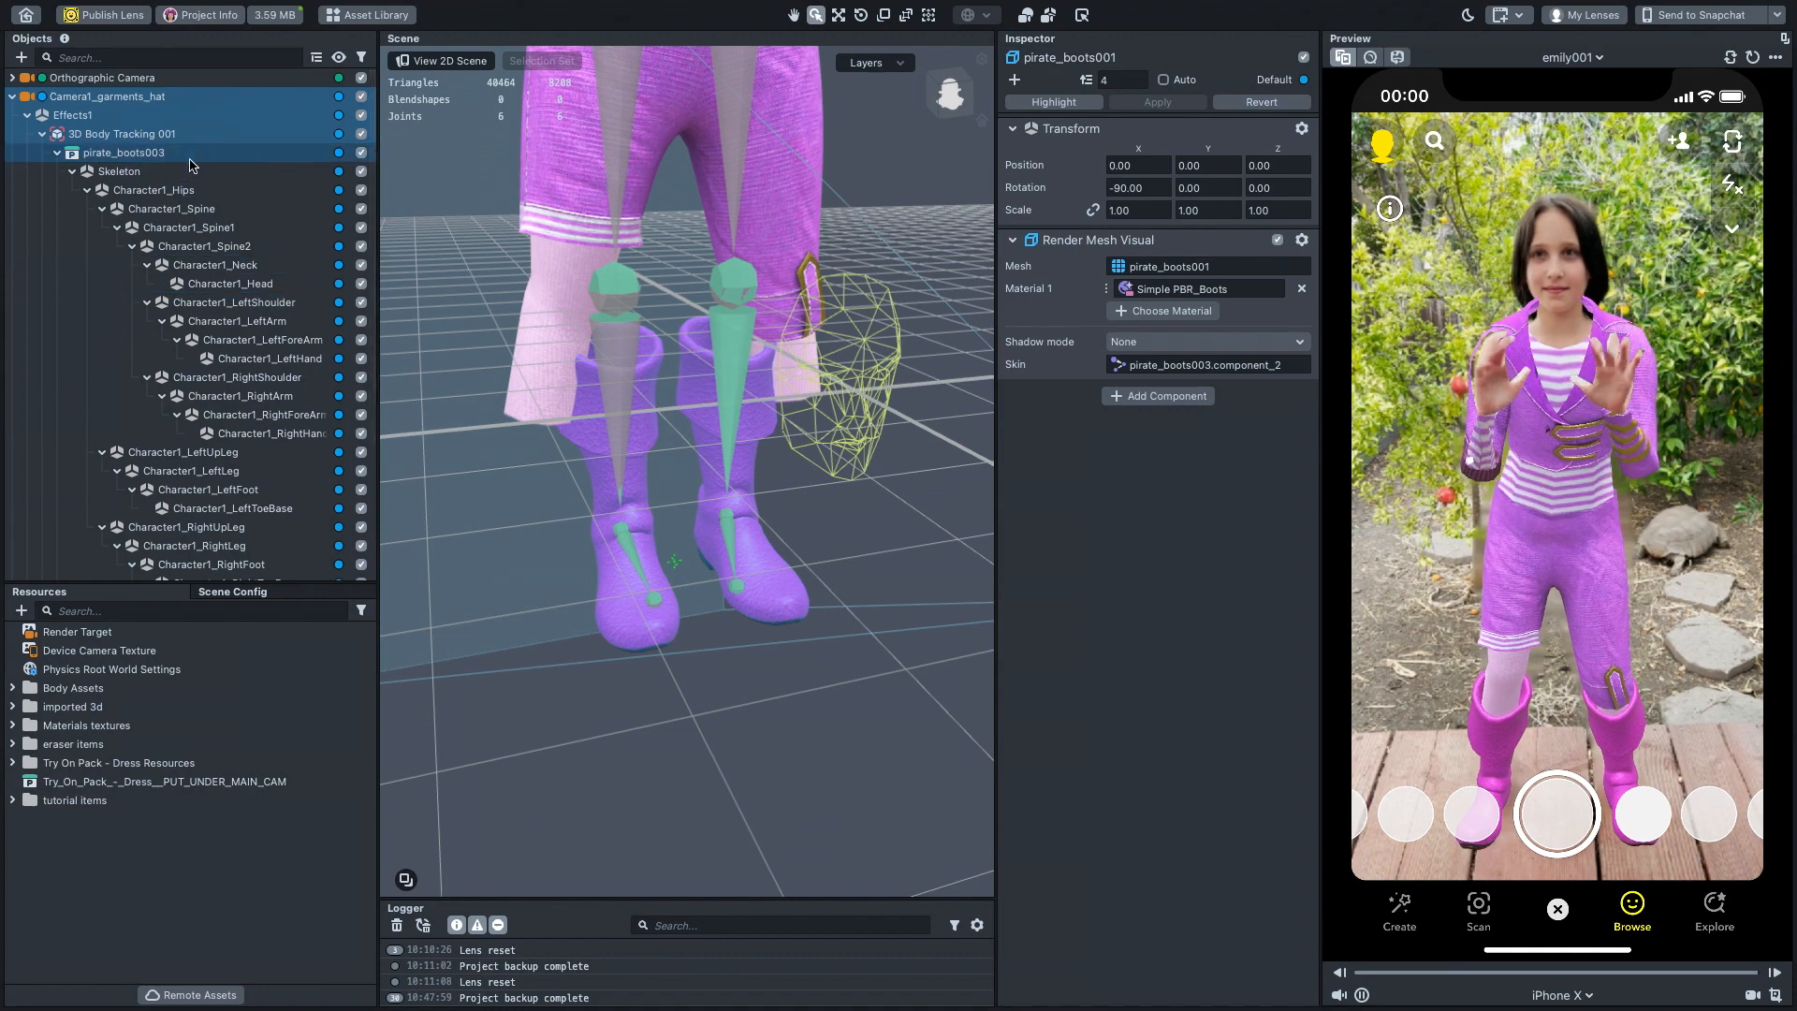
- Compare the attachment points of 3D Body Tracking 001 with the skeleton joints and the pirate_boots001 skin
left_click(163, 137)
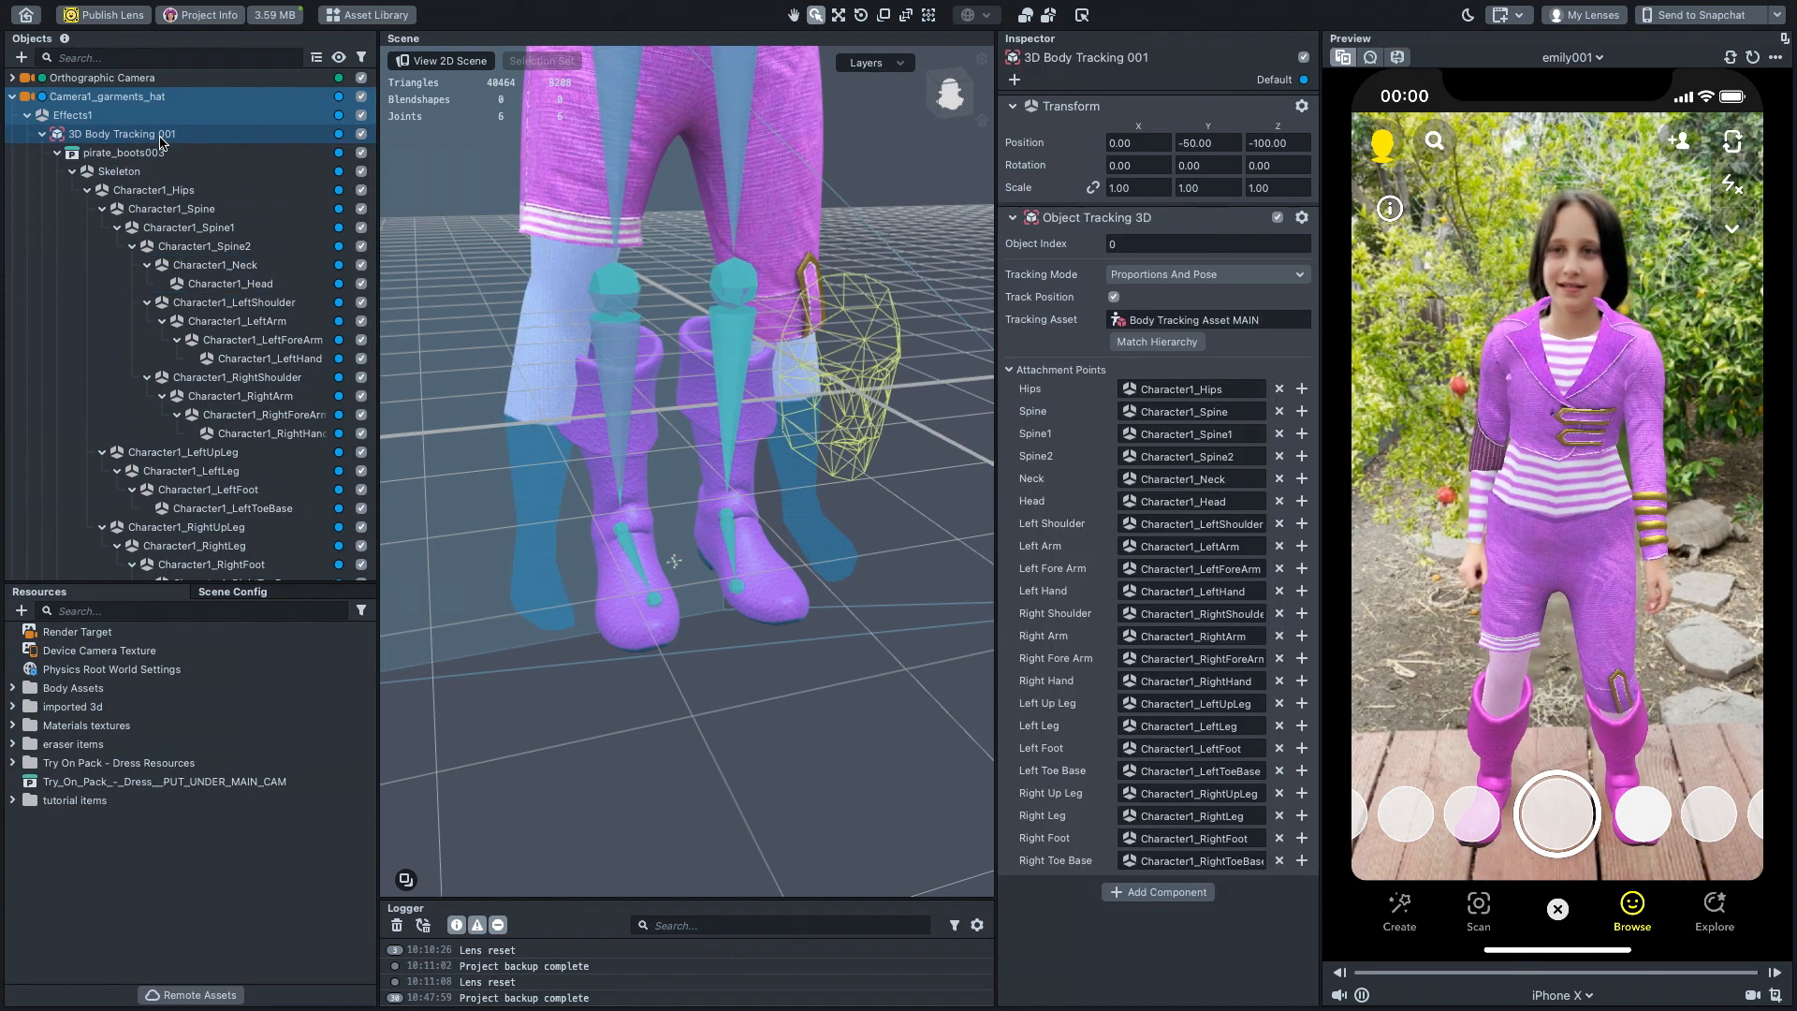
scroll(187, 377, "down", 4)
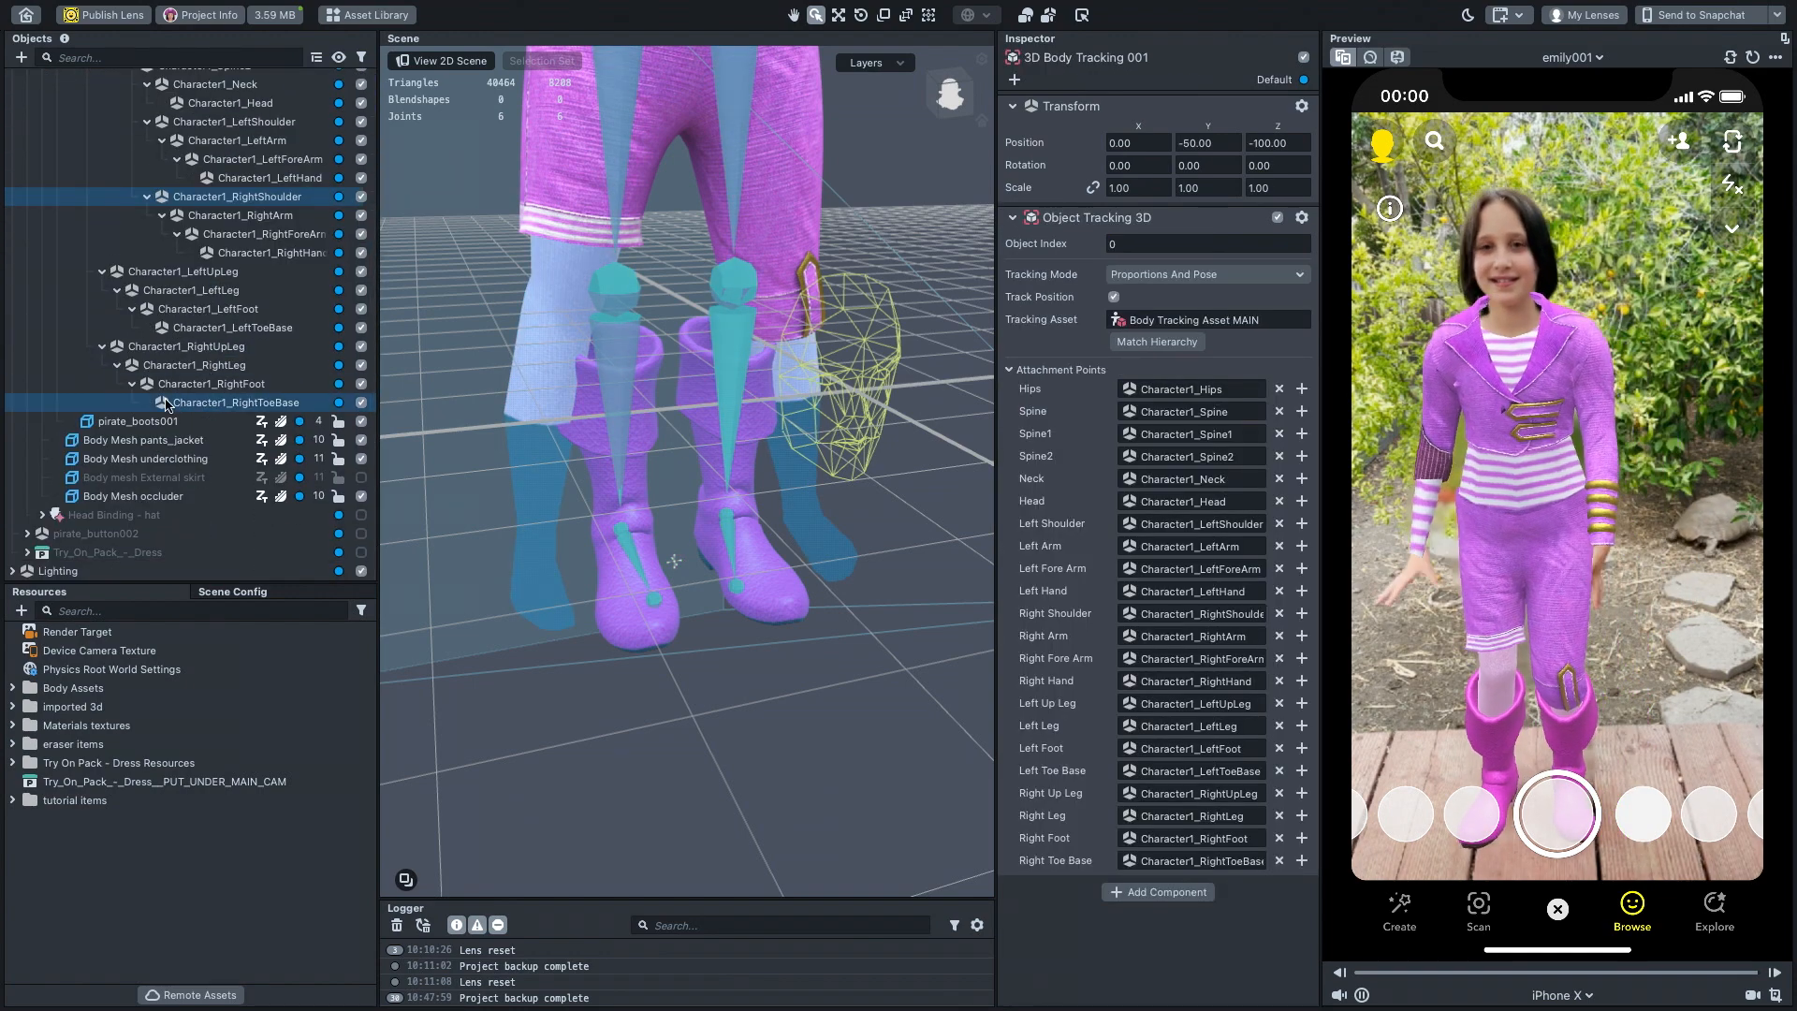
left_click(154, 423)
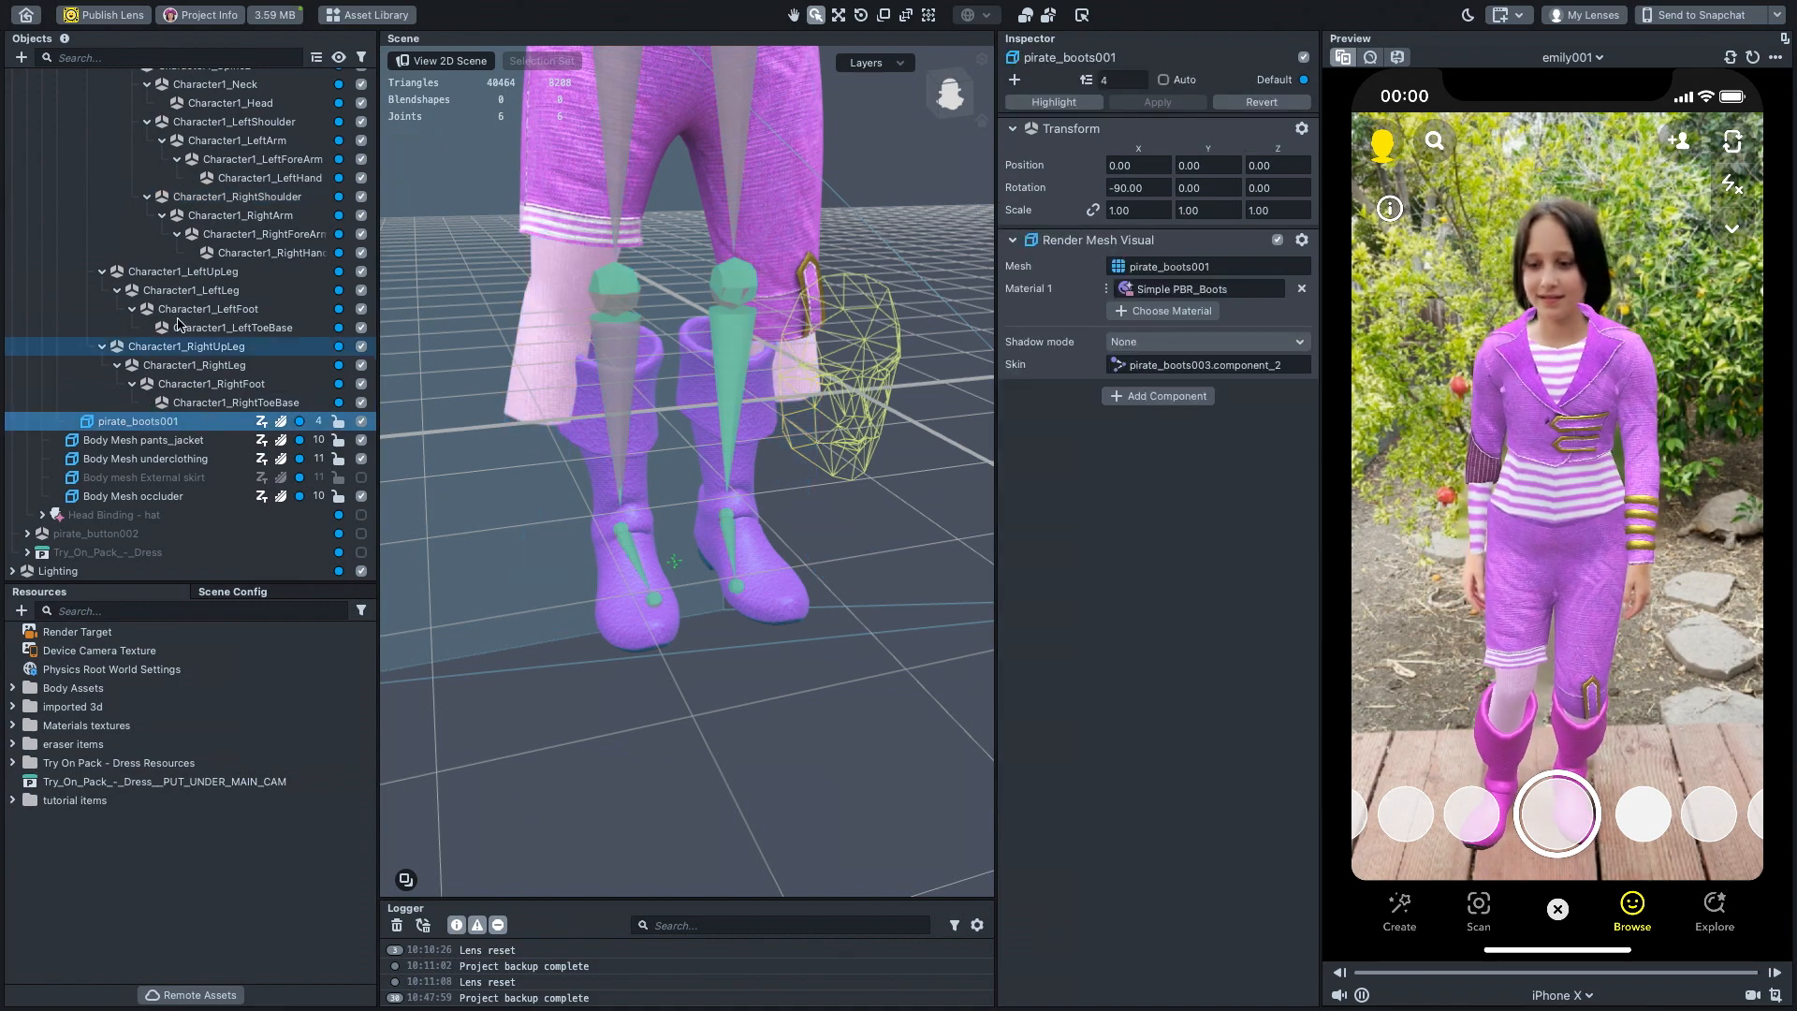
scroll(328, 173, "up", 4)
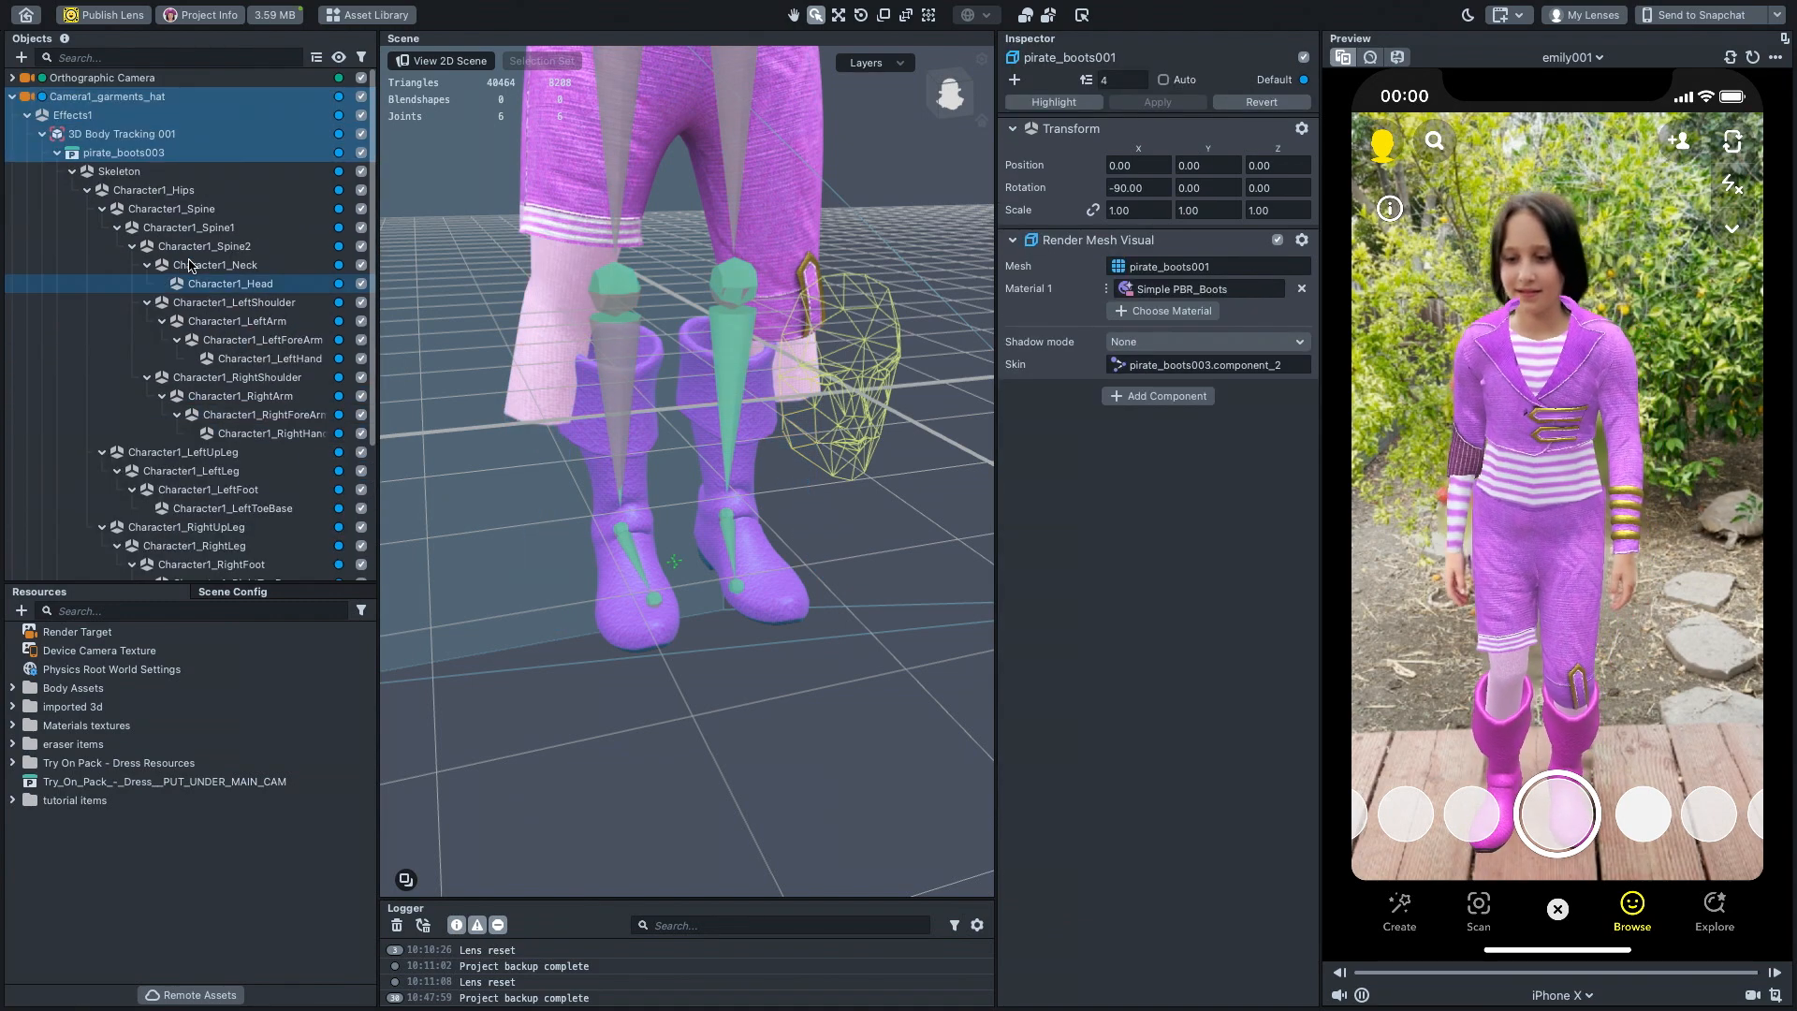
- Disable the pirate_boots003 group and collapse it in the hierarchy
left_click(362, 154)
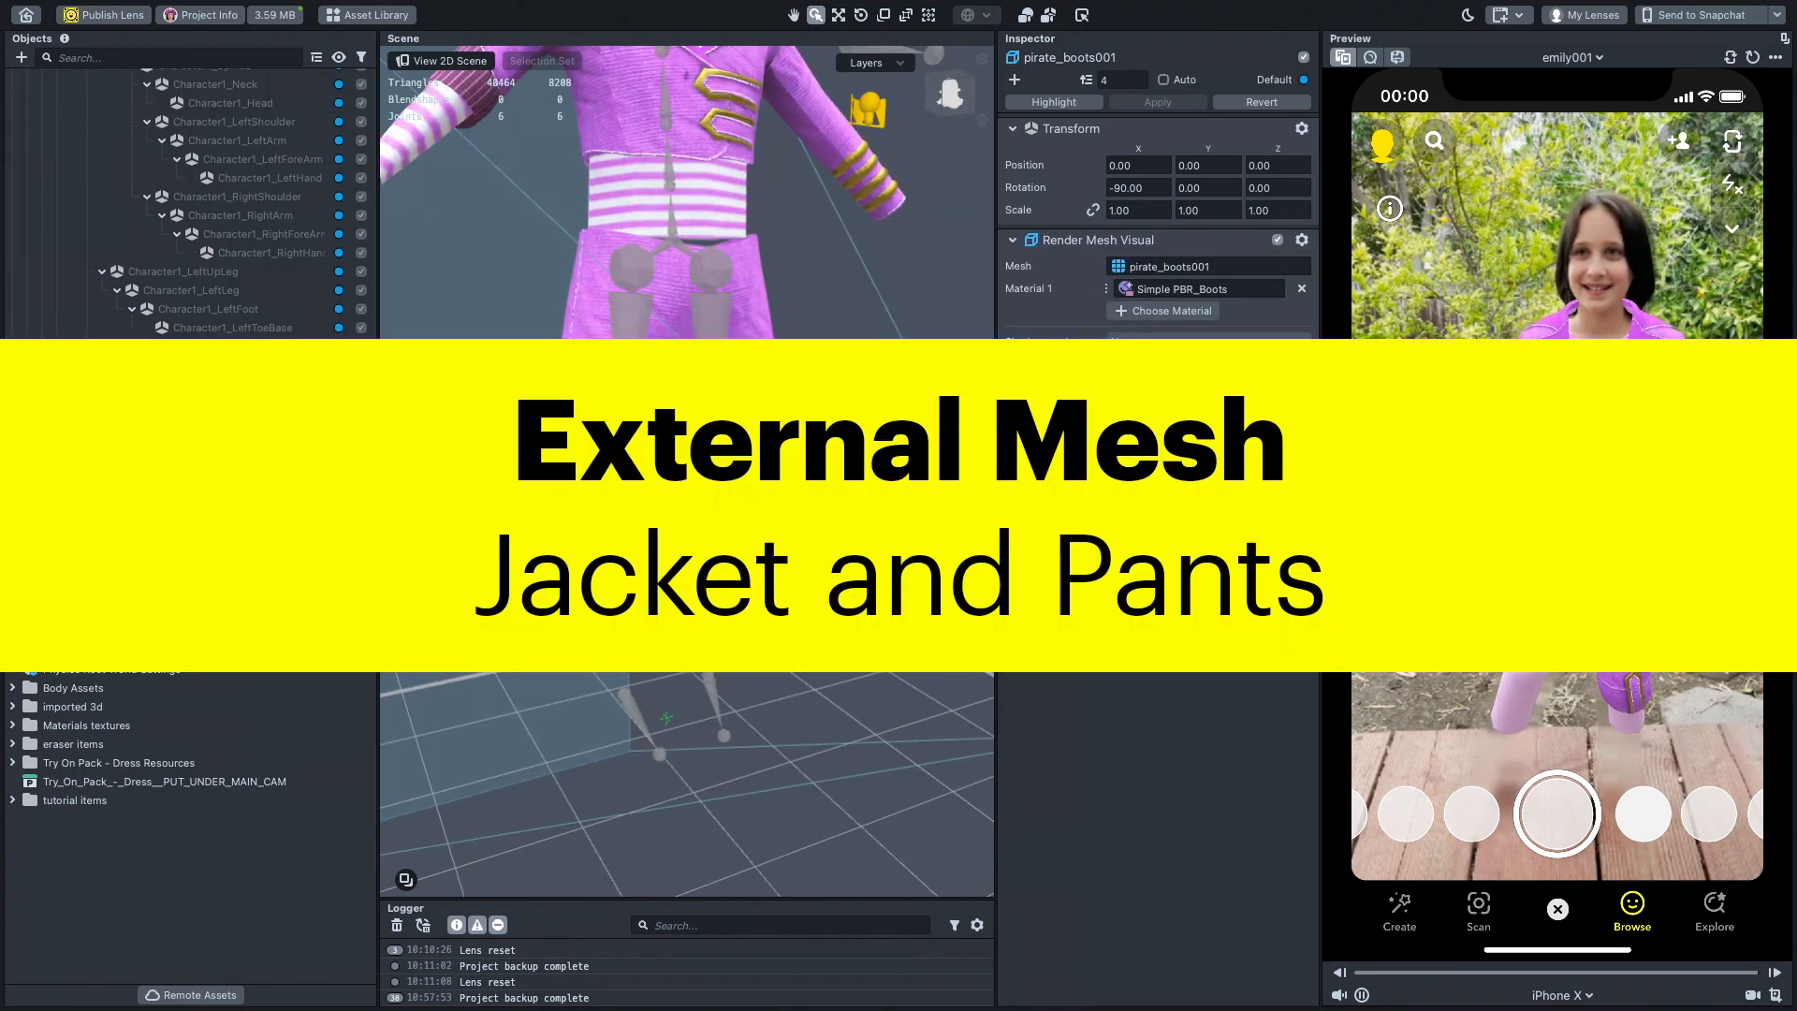
scroll(139, 171, "up", 2)
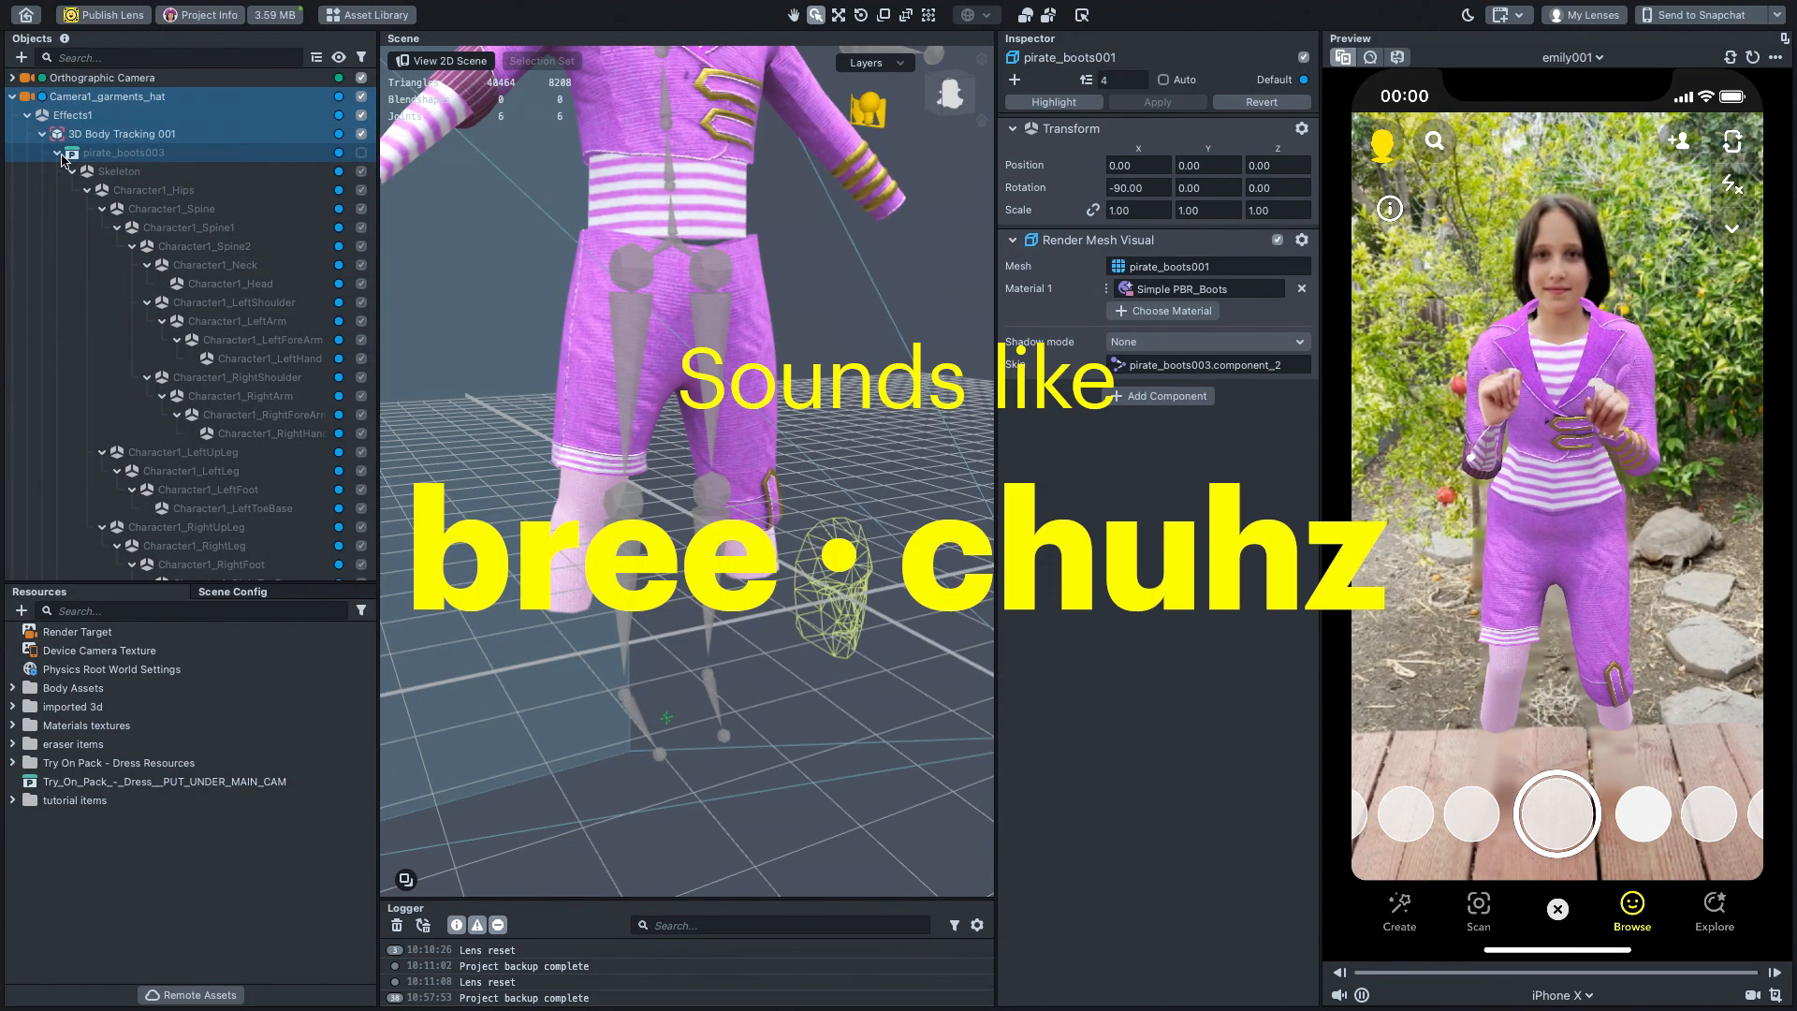
left_click(72, 172)
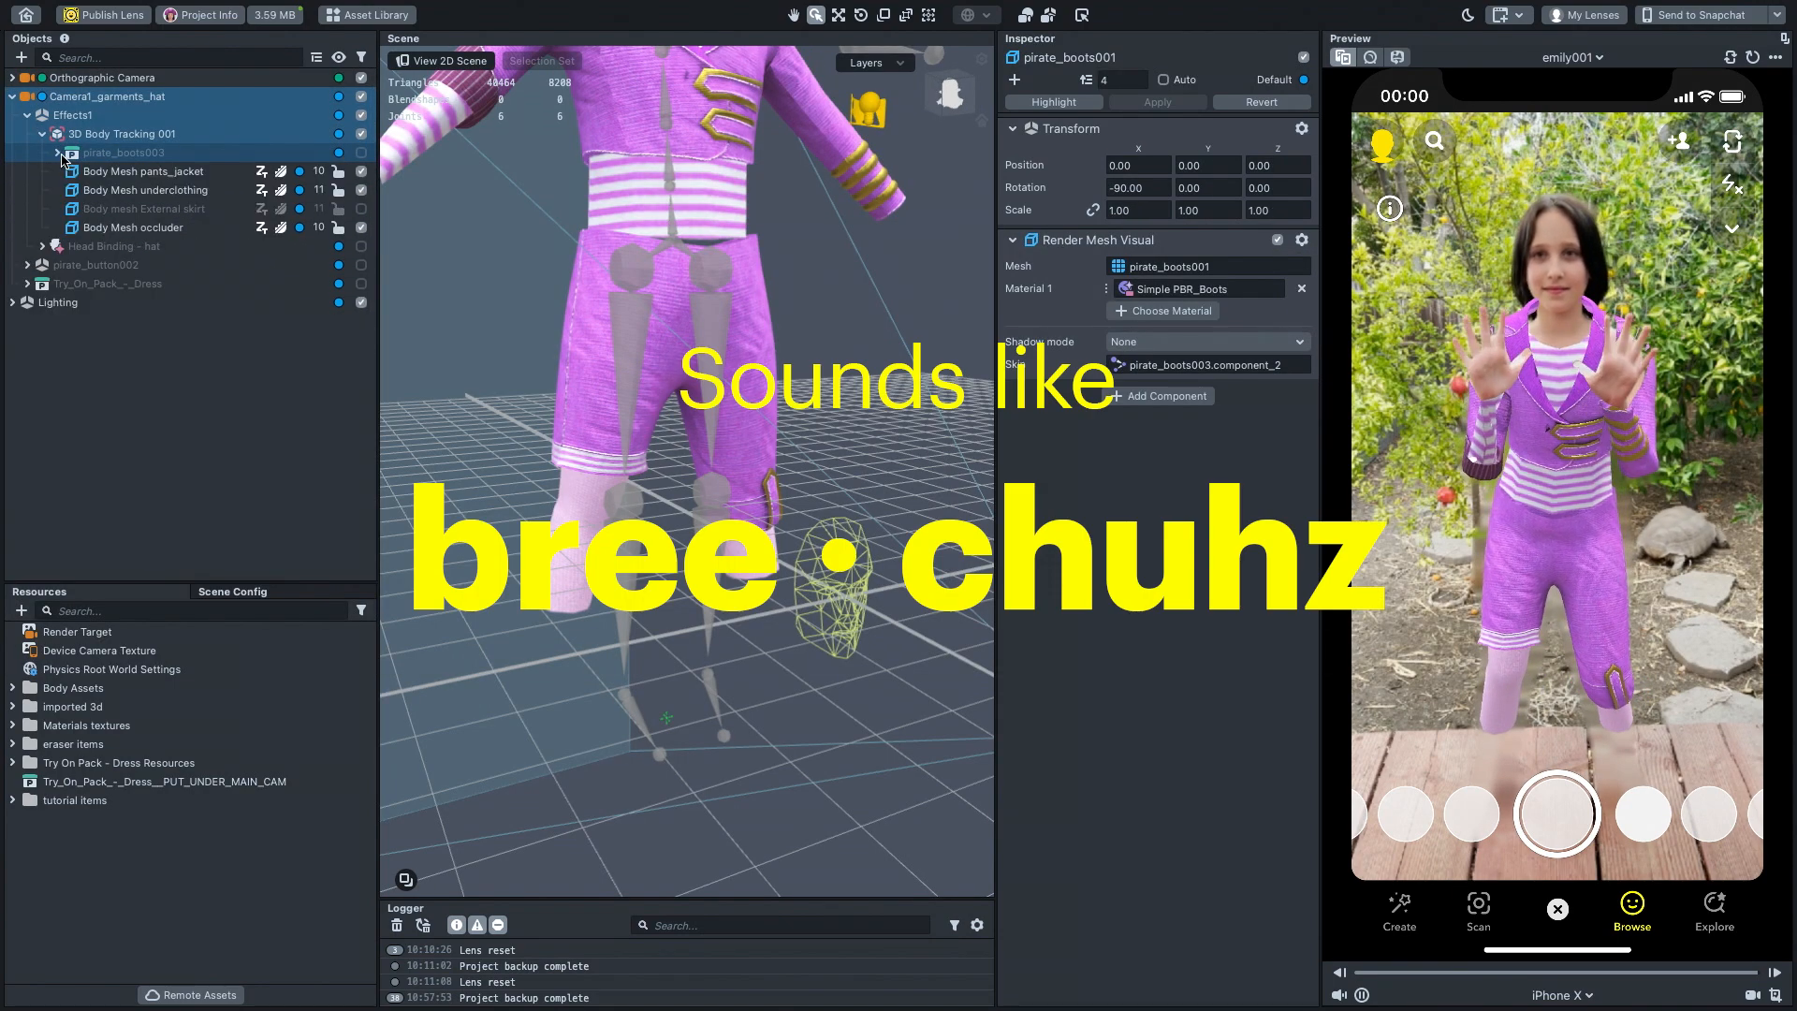
- Select Body Mesh pants_jacket and examine the garment in the scene and its Render Mesh Visual settings
left_click(73, 172)
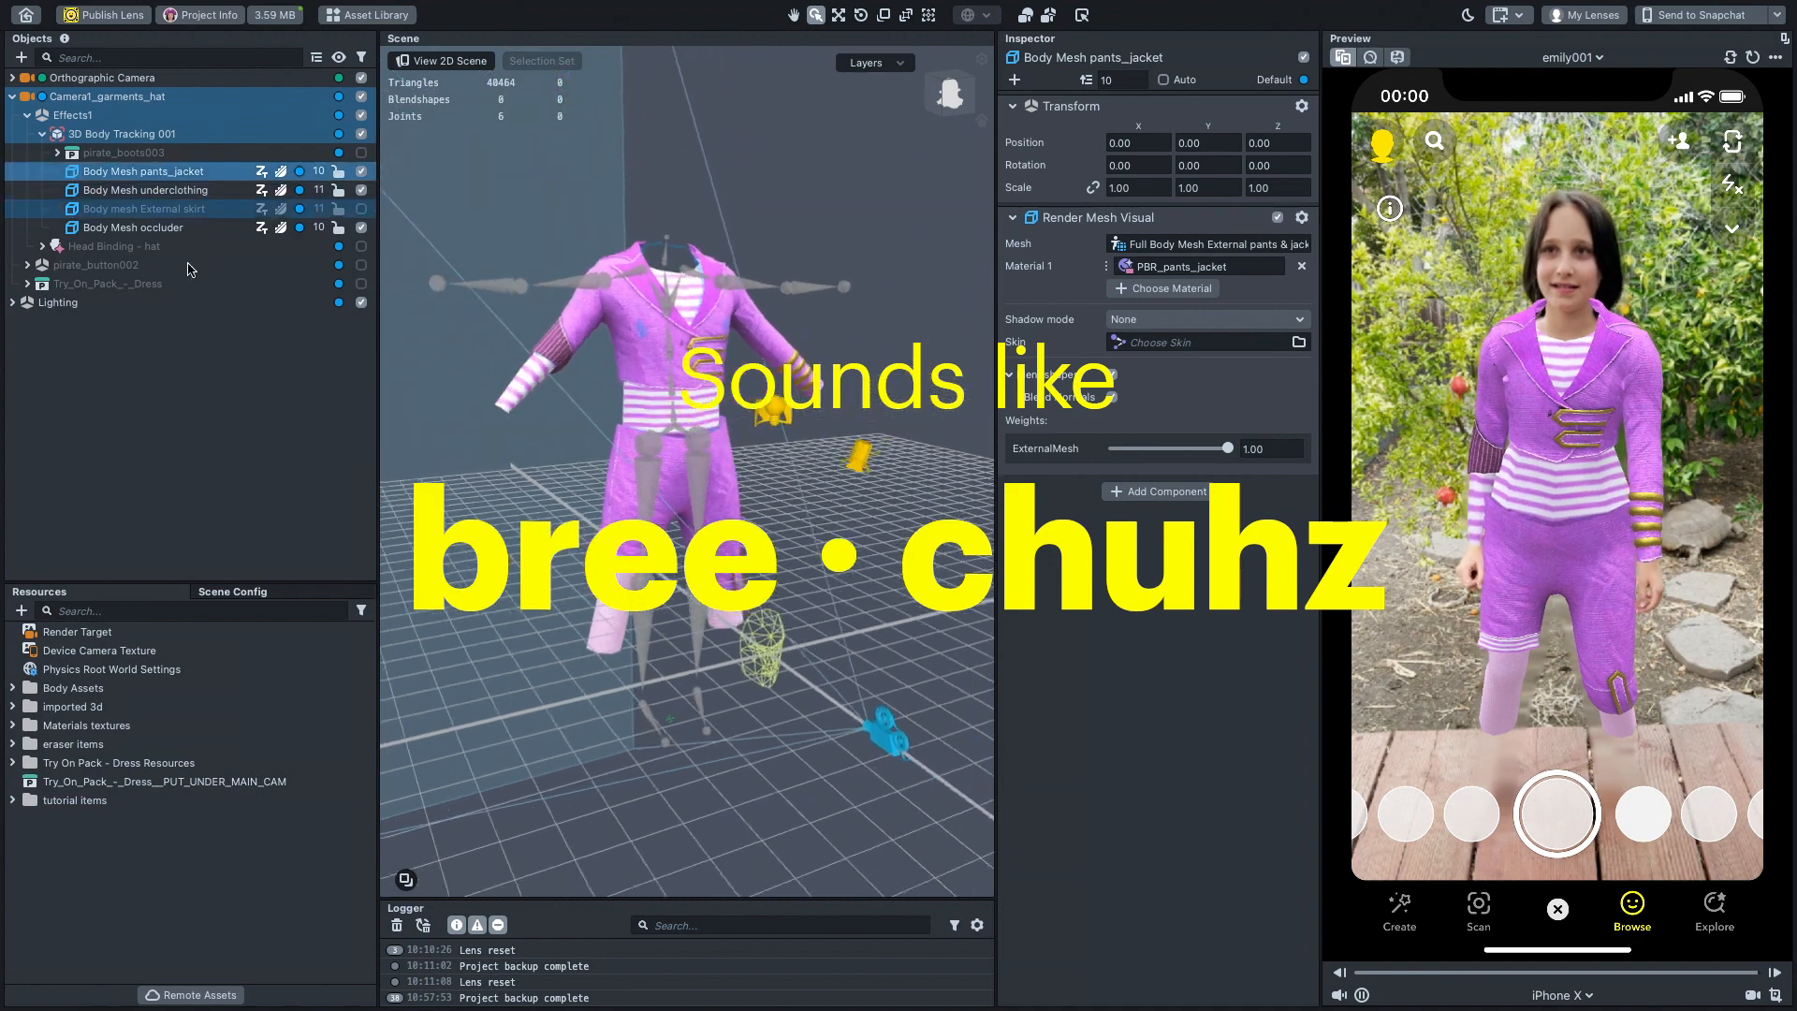
scroll(802, 582, "up", 5)
left_click_drag(802, 582, 716, 565)
middle_click_drag(554, 628, 624, 579)
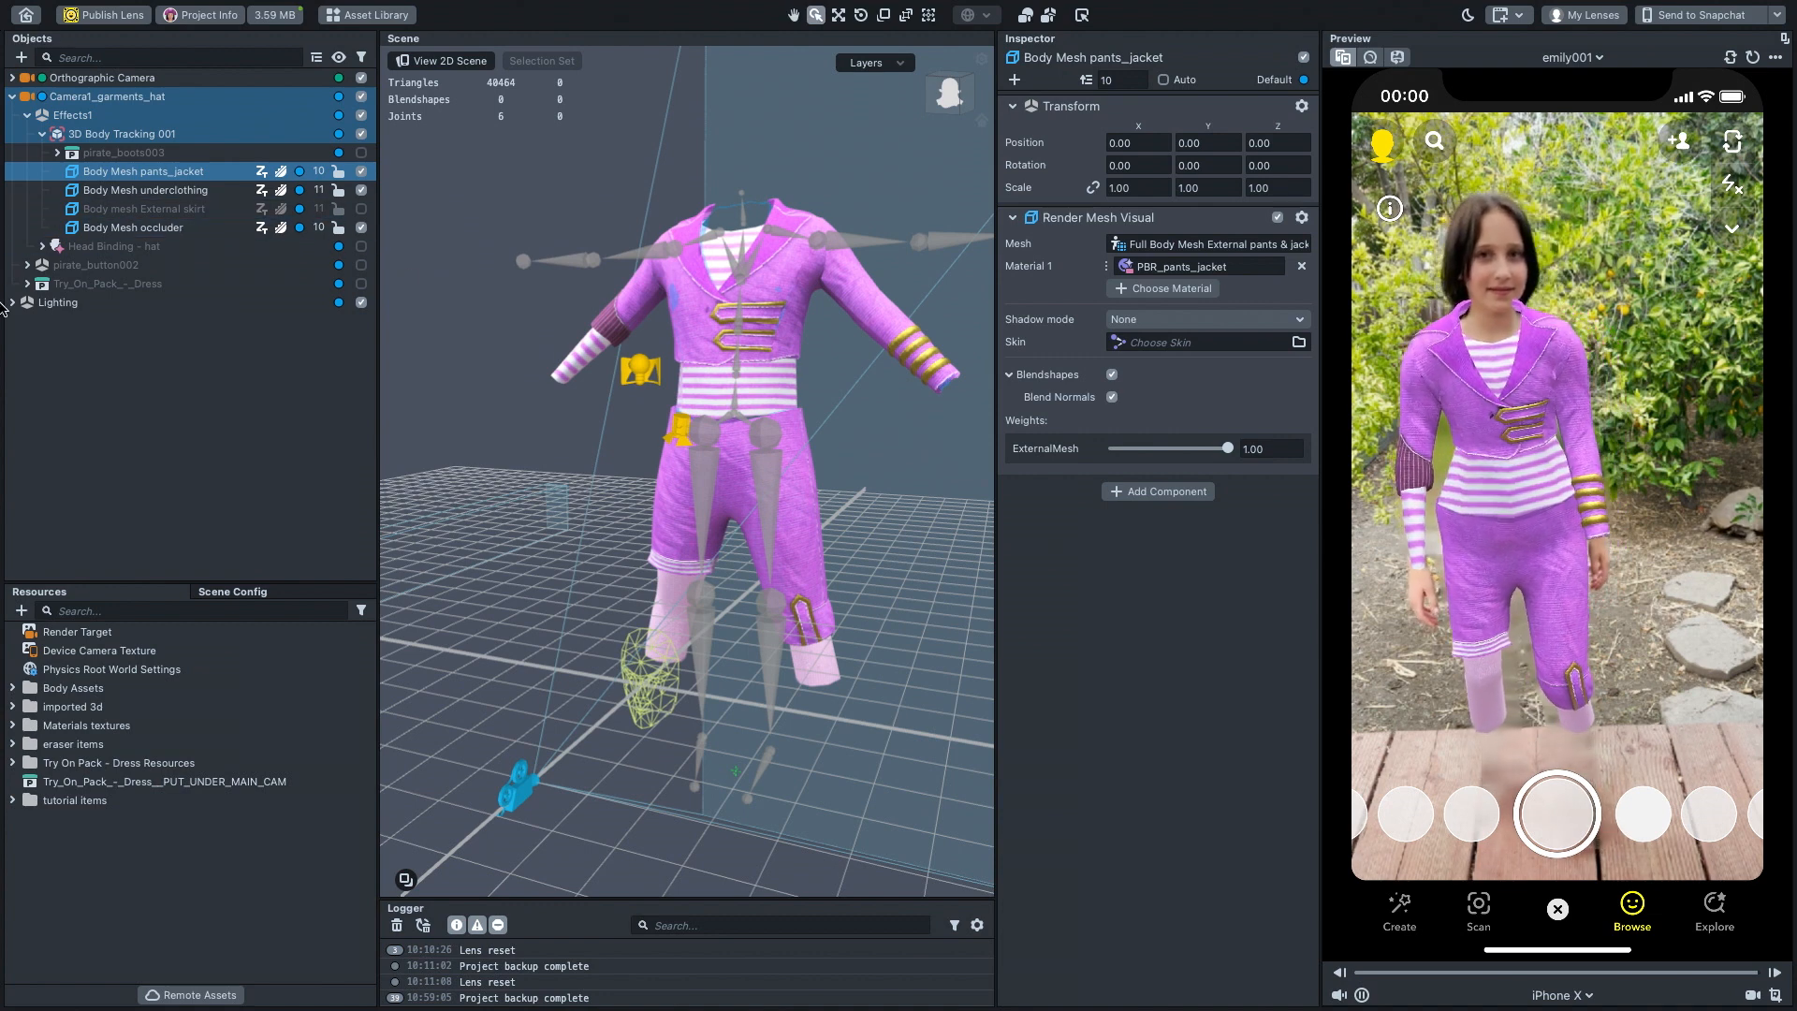
- Look up the Full Body Mesh External pants & jacket resource and its external mesh, pants_jacket027
right_click(1214, 268)
left_click(1241, 302)
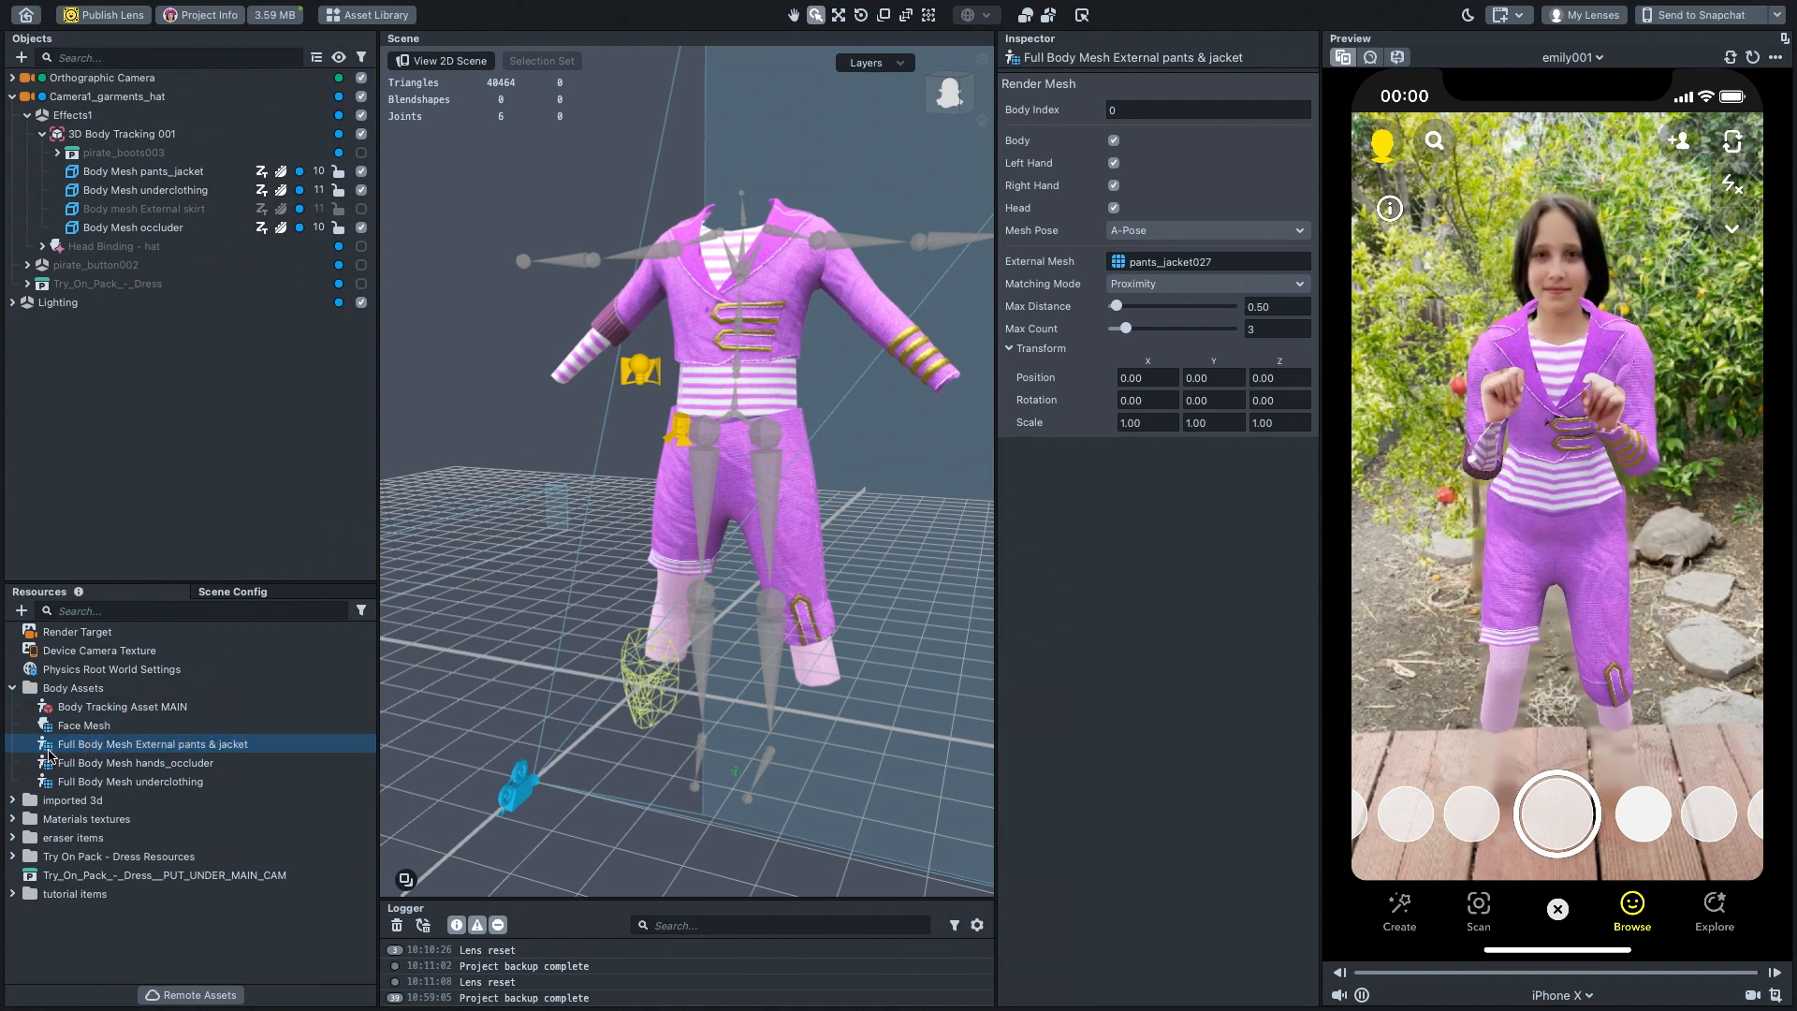
right_click(1168, 263)
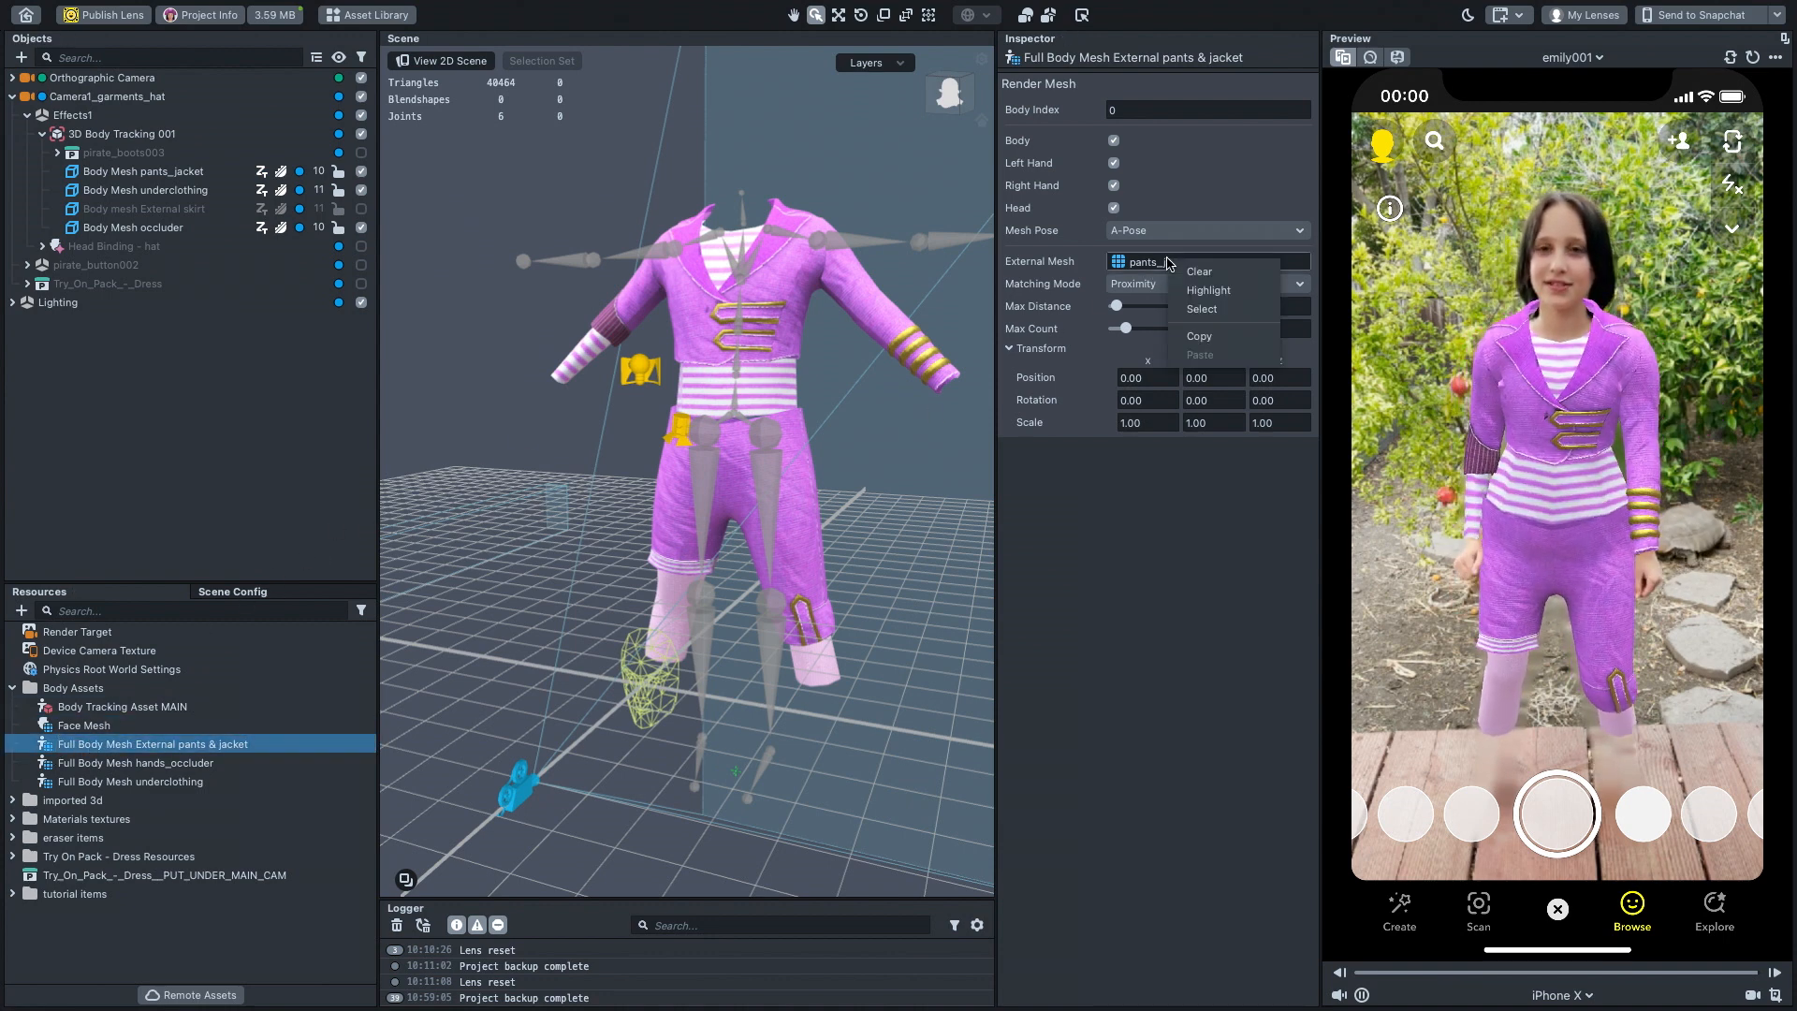
left_click(1199, 310)
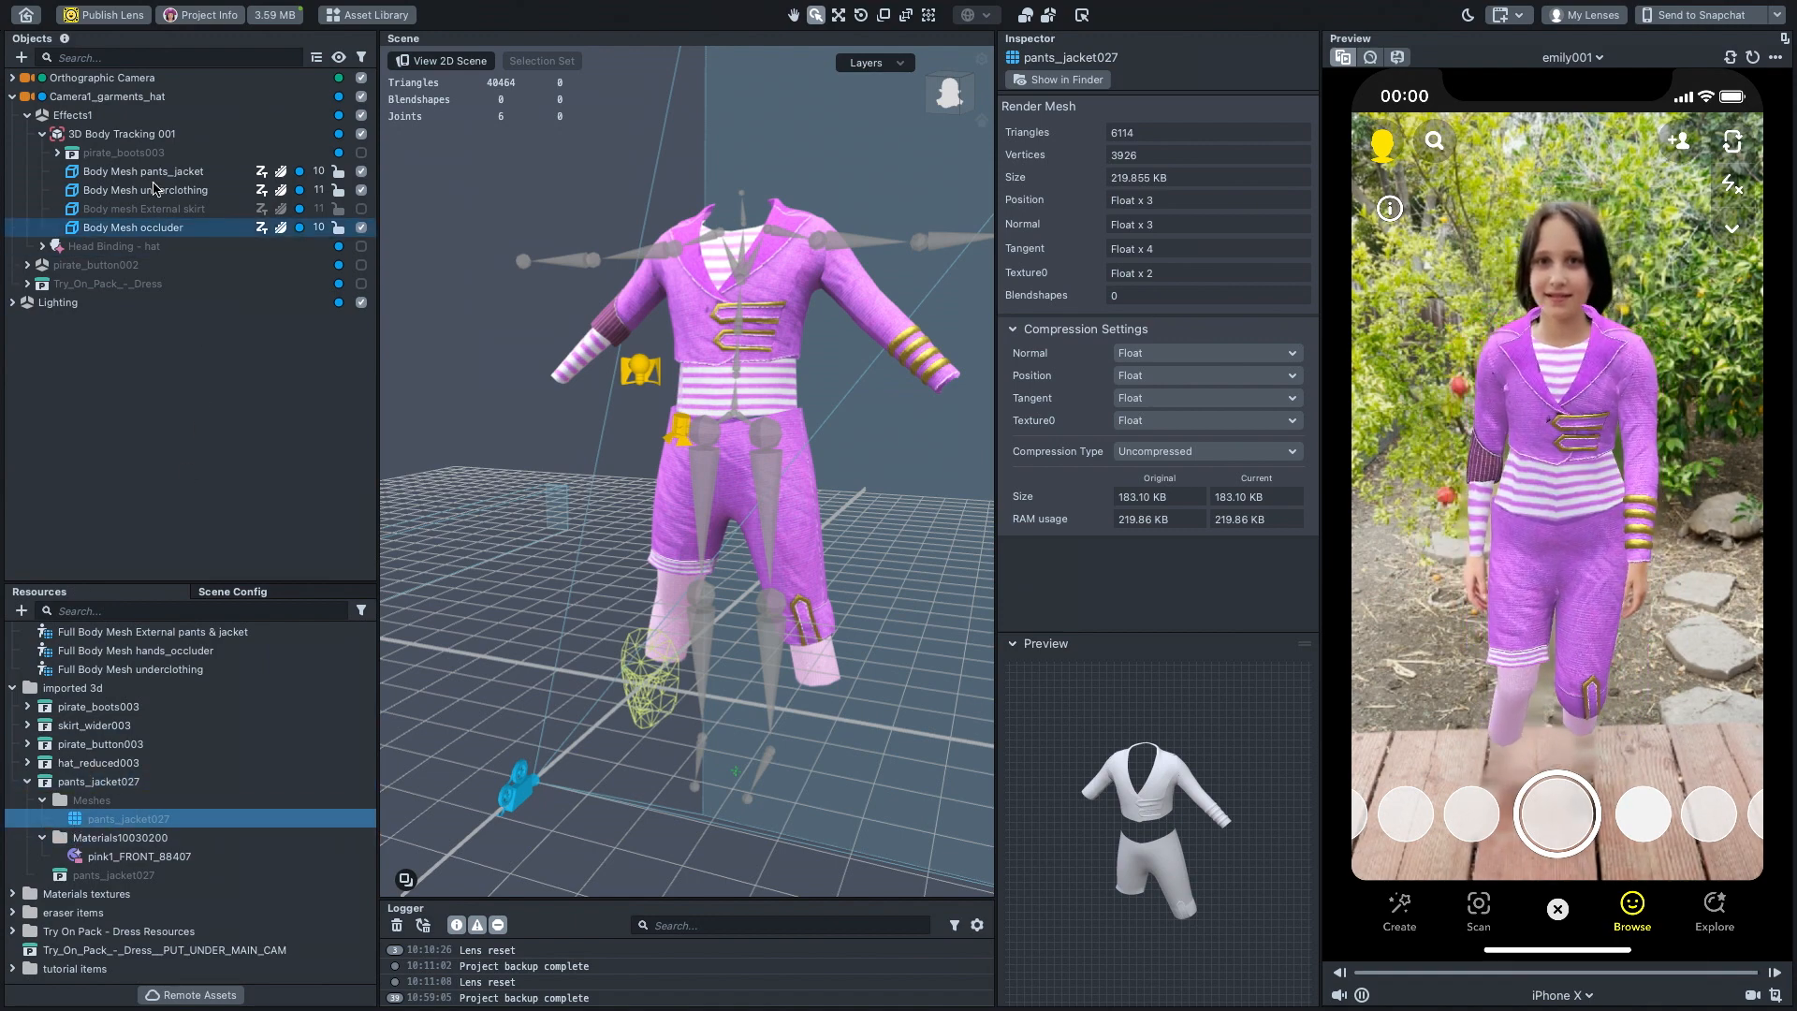
- Look up the PBR_pants_jacket material used by Body Mesh pants_jacket and the textures in its material folder
left_click(74, 175)
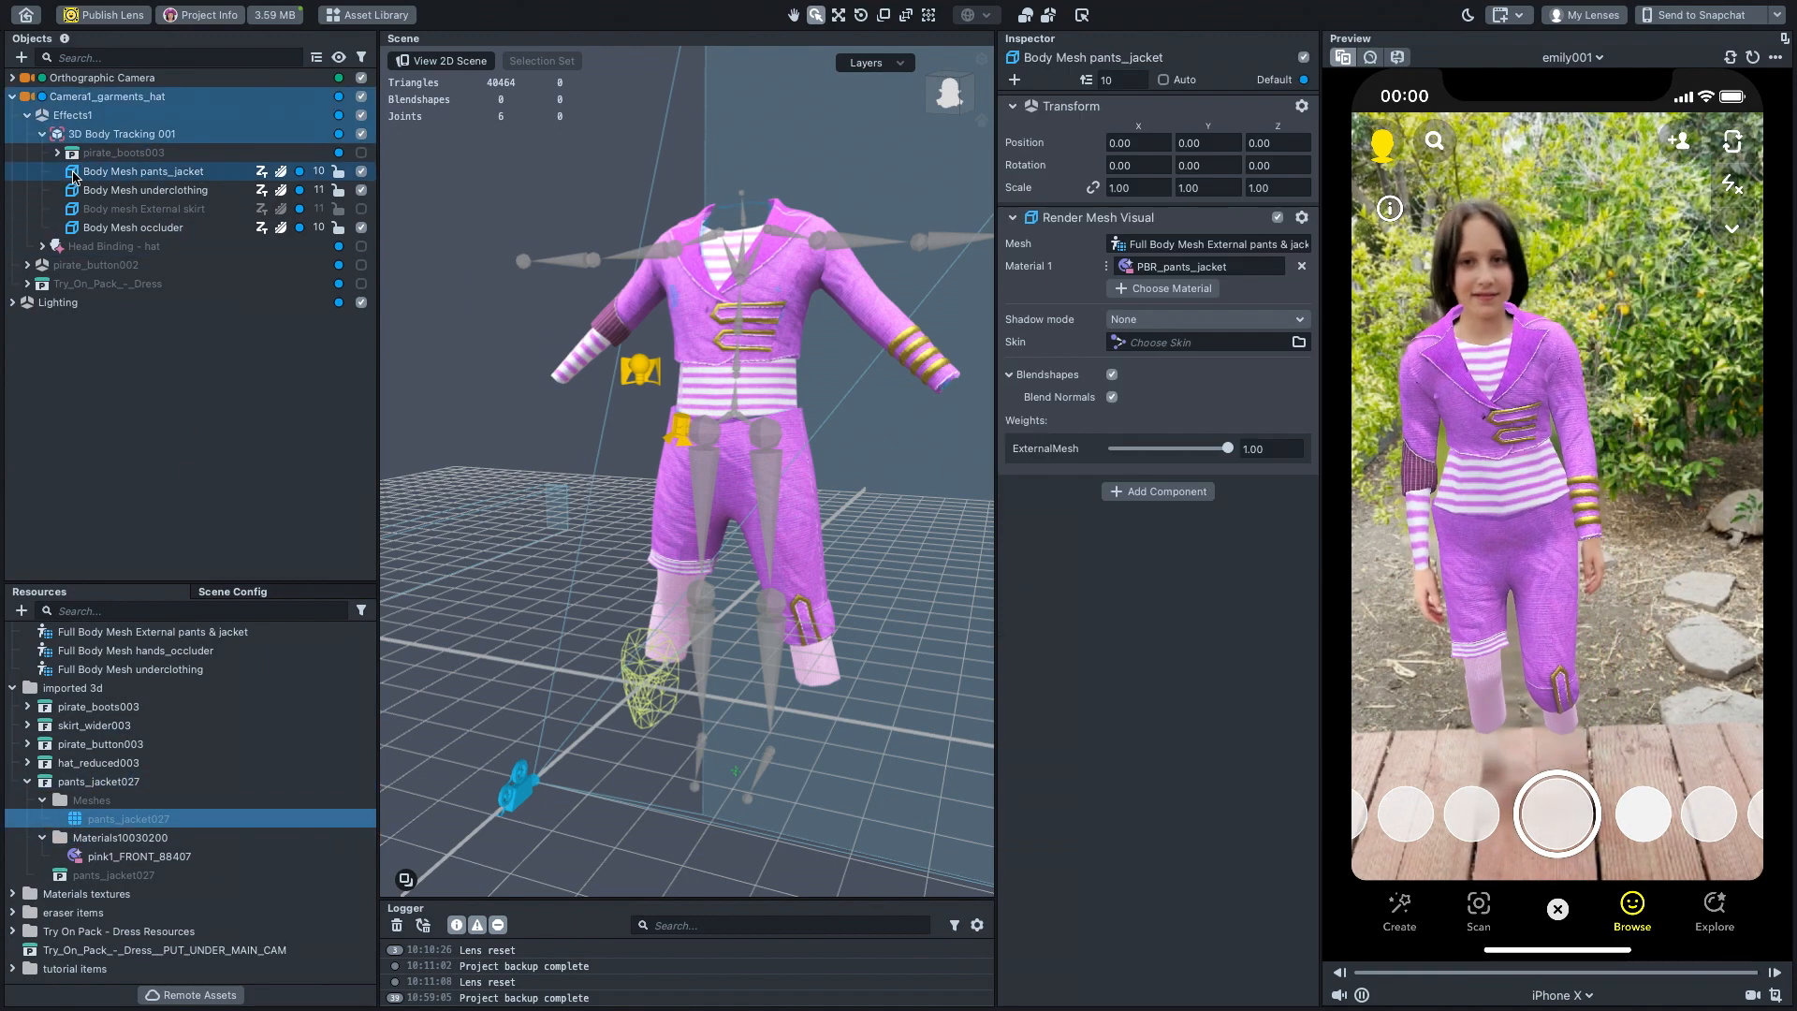
right_click(1207, 272)
left_click(1233, 323)
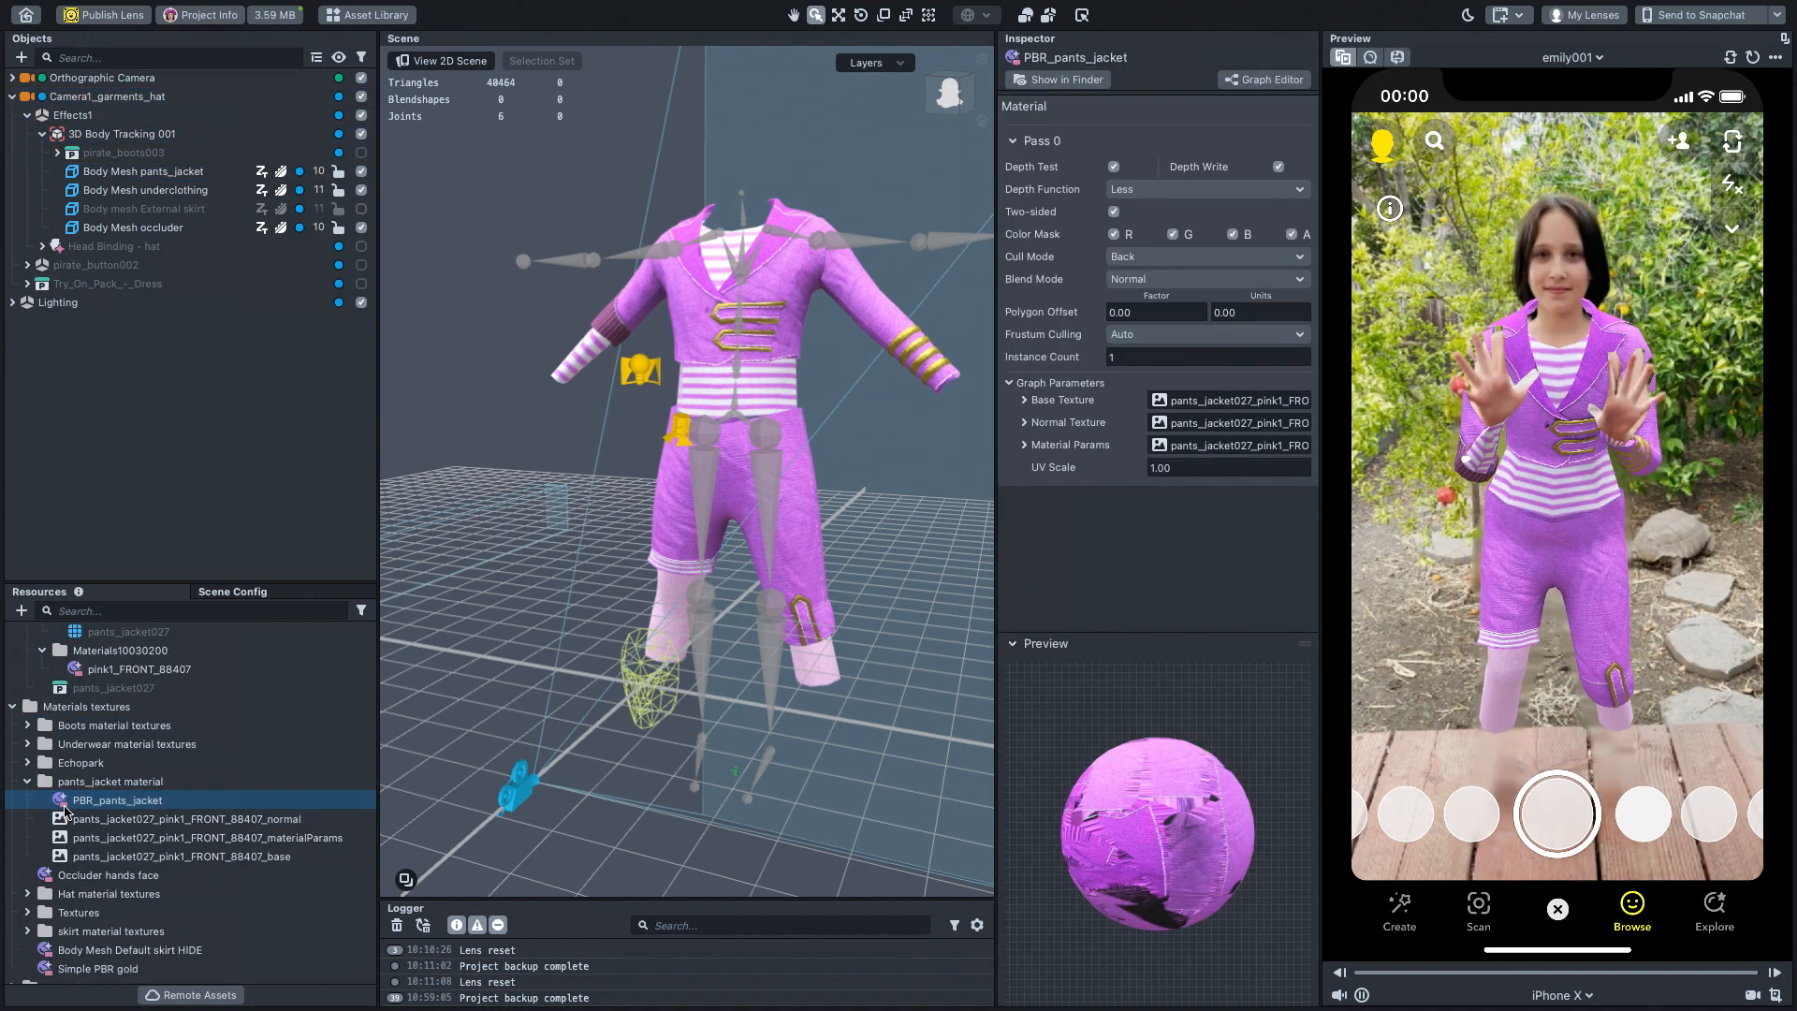
double_click(66, 806)
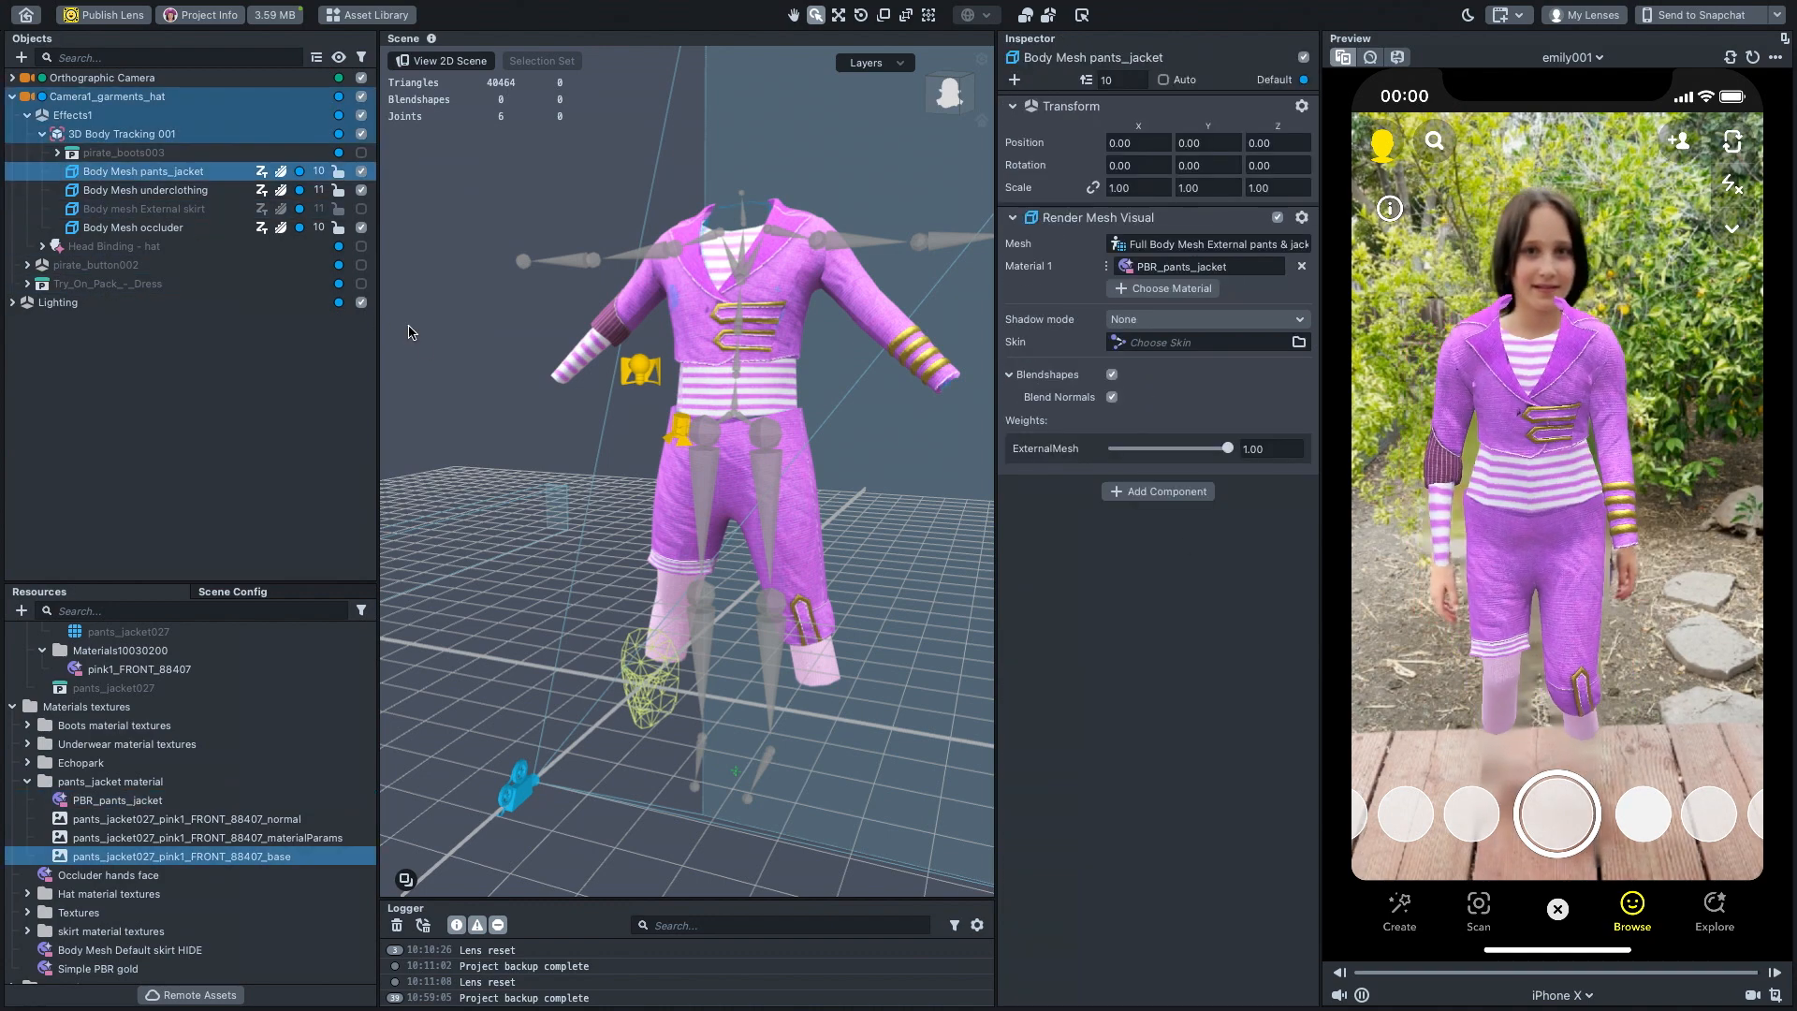
- Disable the Body Mesh pants_jacket object
left_click_drag(447, 382, 550, 412, "alt")
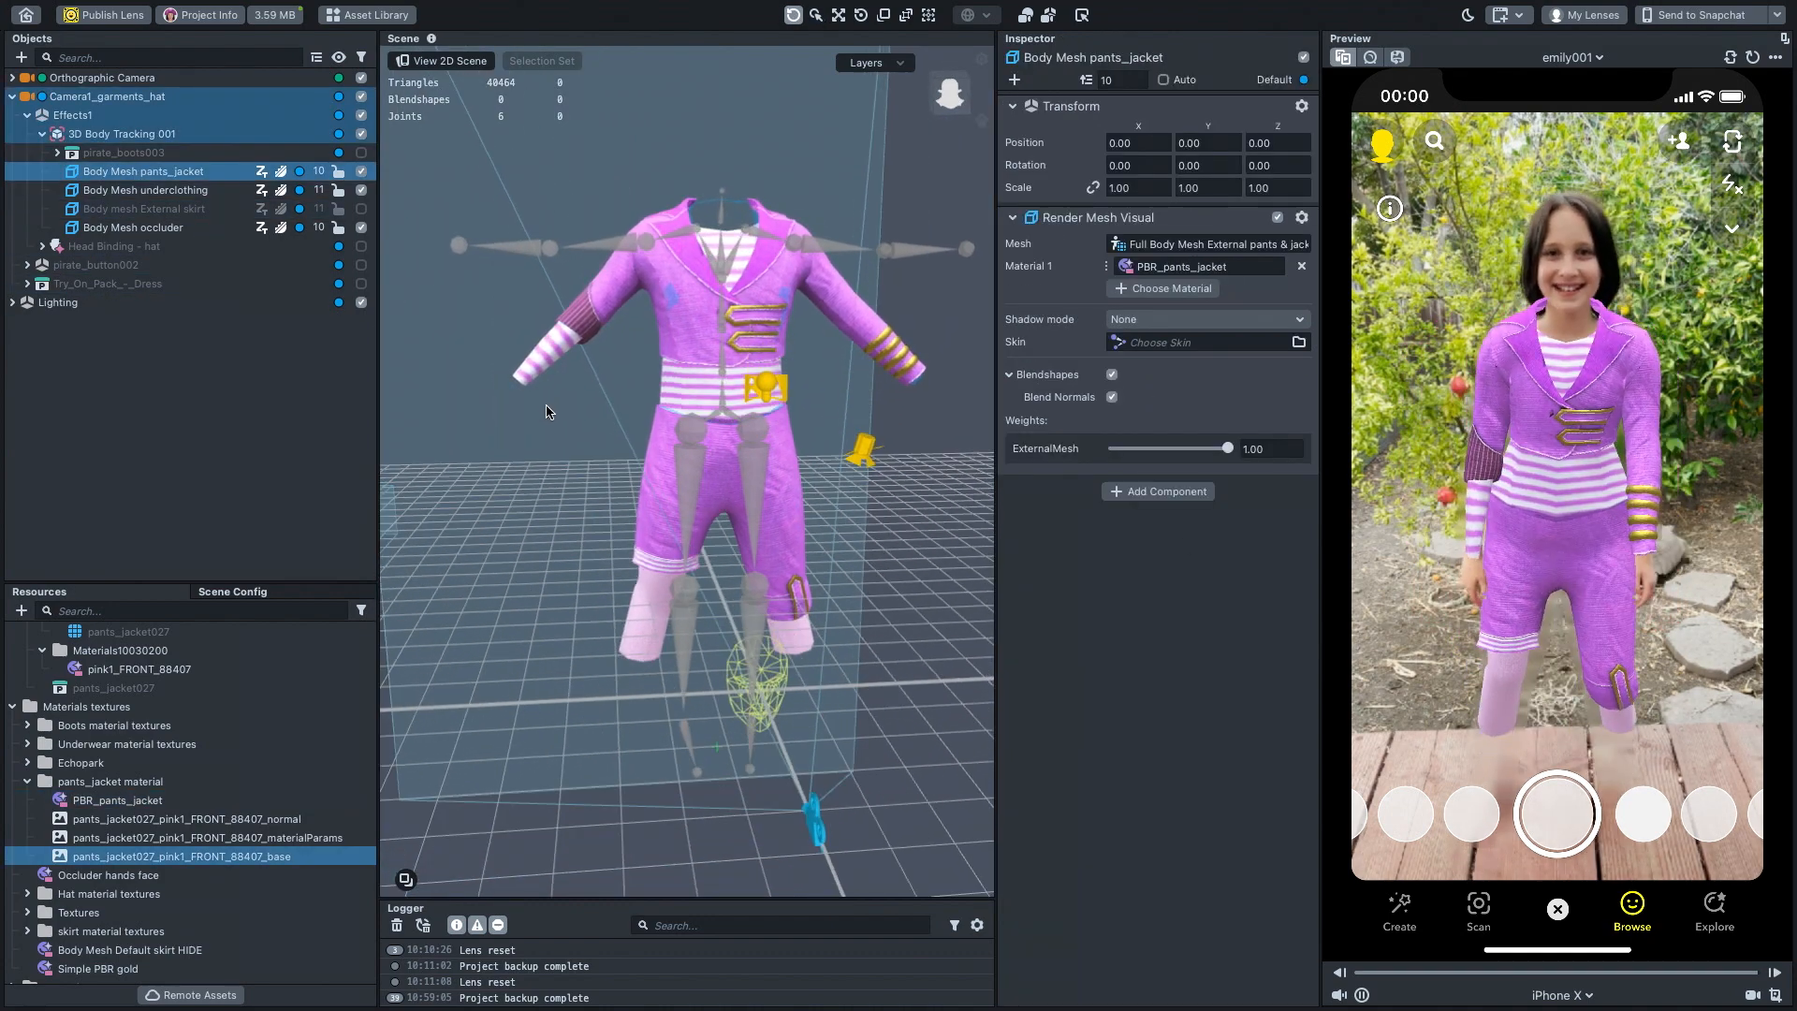
left_click(361, 172)
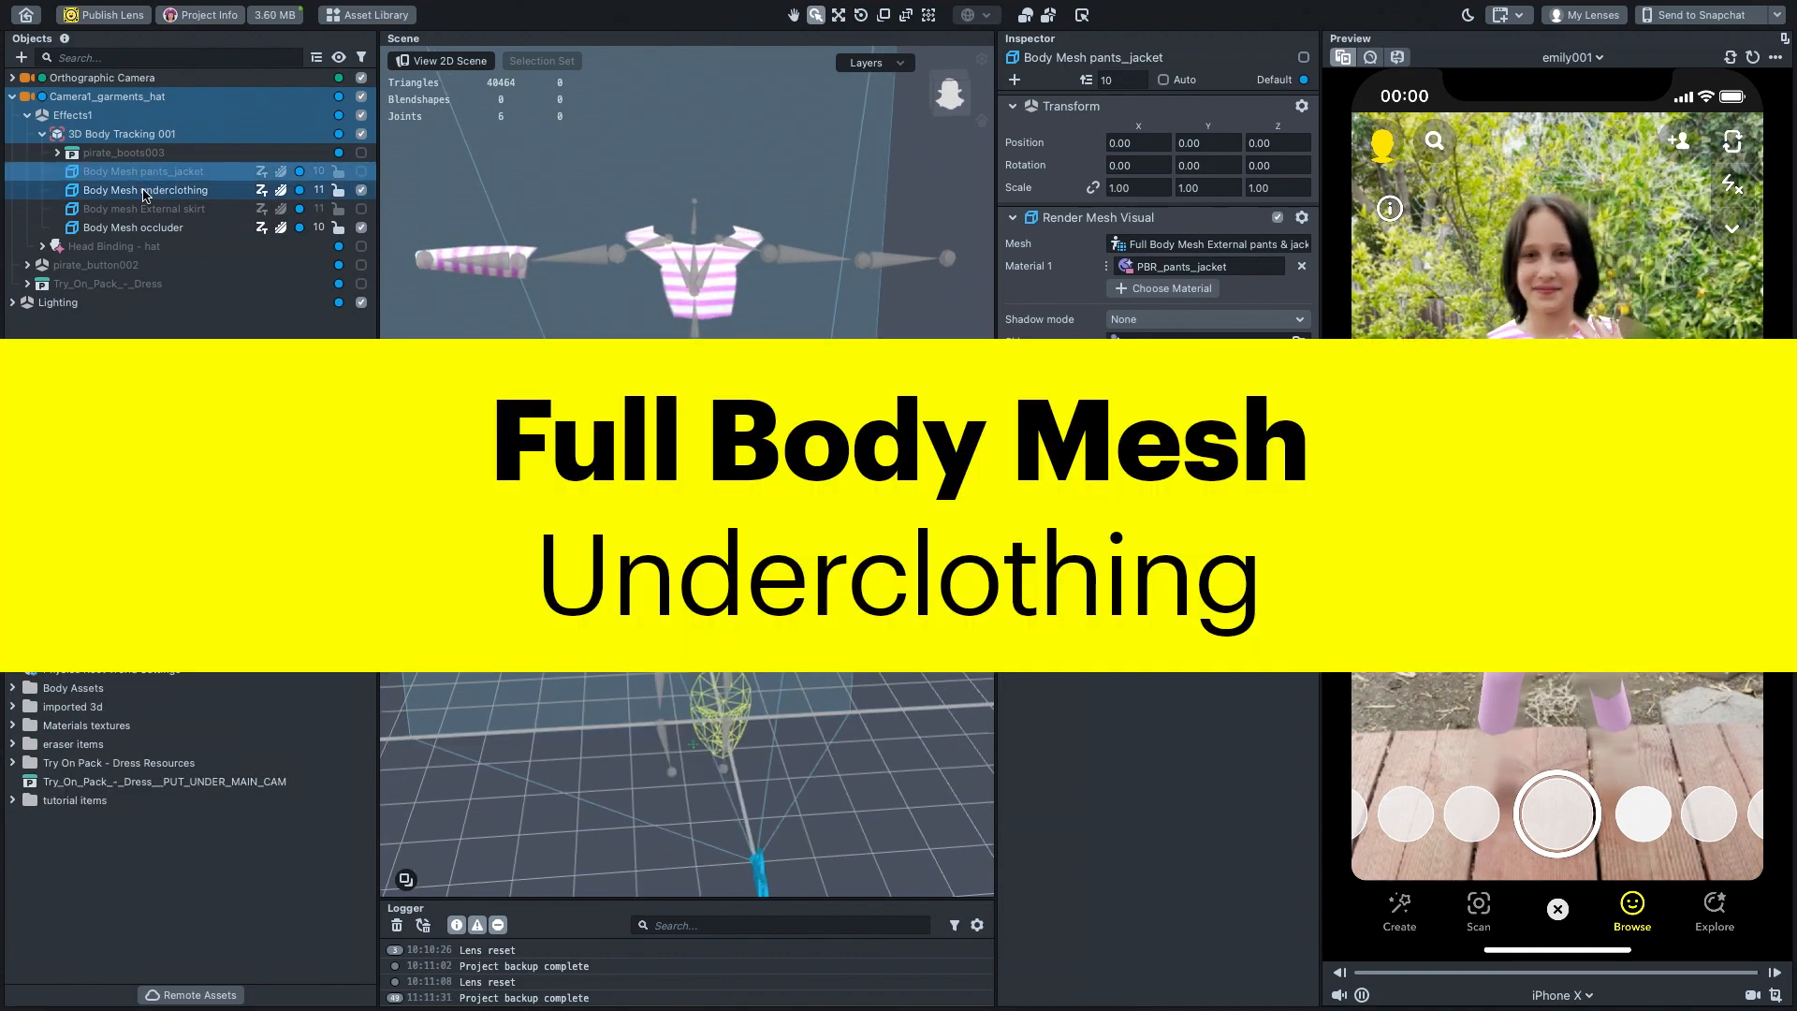
- Select Body Mesh underclothing and look up its Full Body Mesh underclothing resource and body mesh settings
left_click(145, 191)
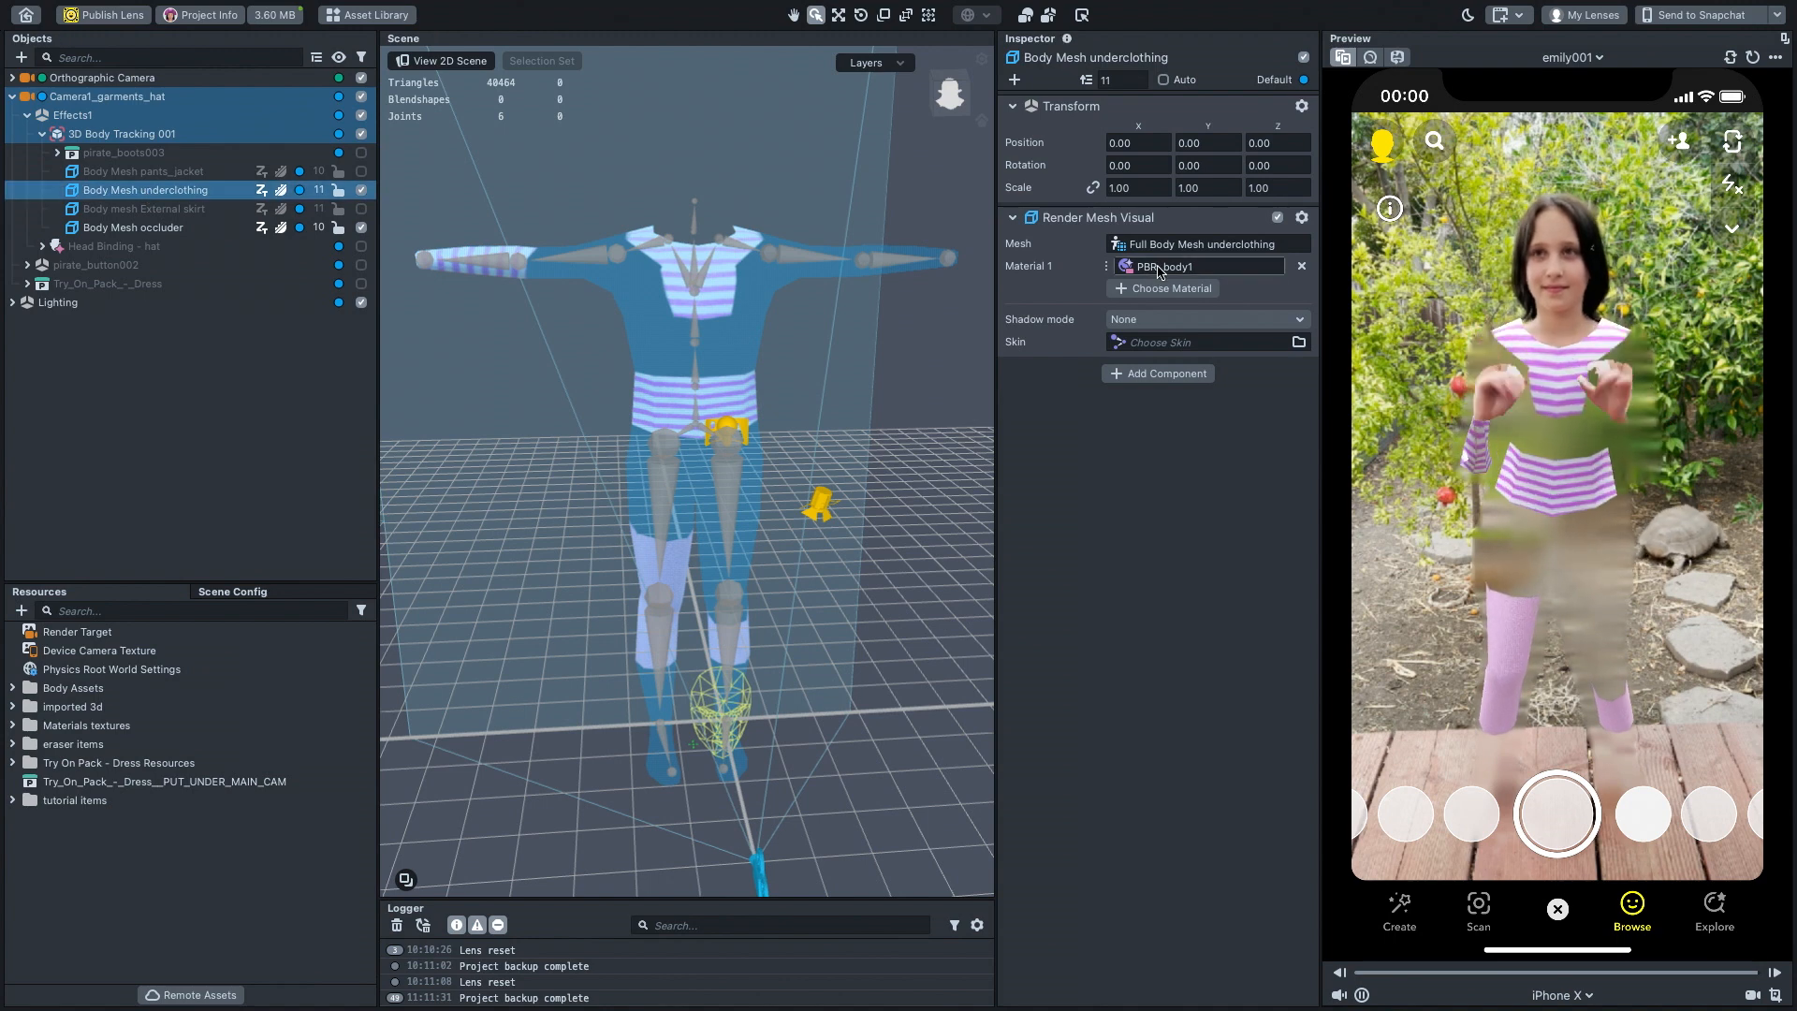
right_click(1167, 251)
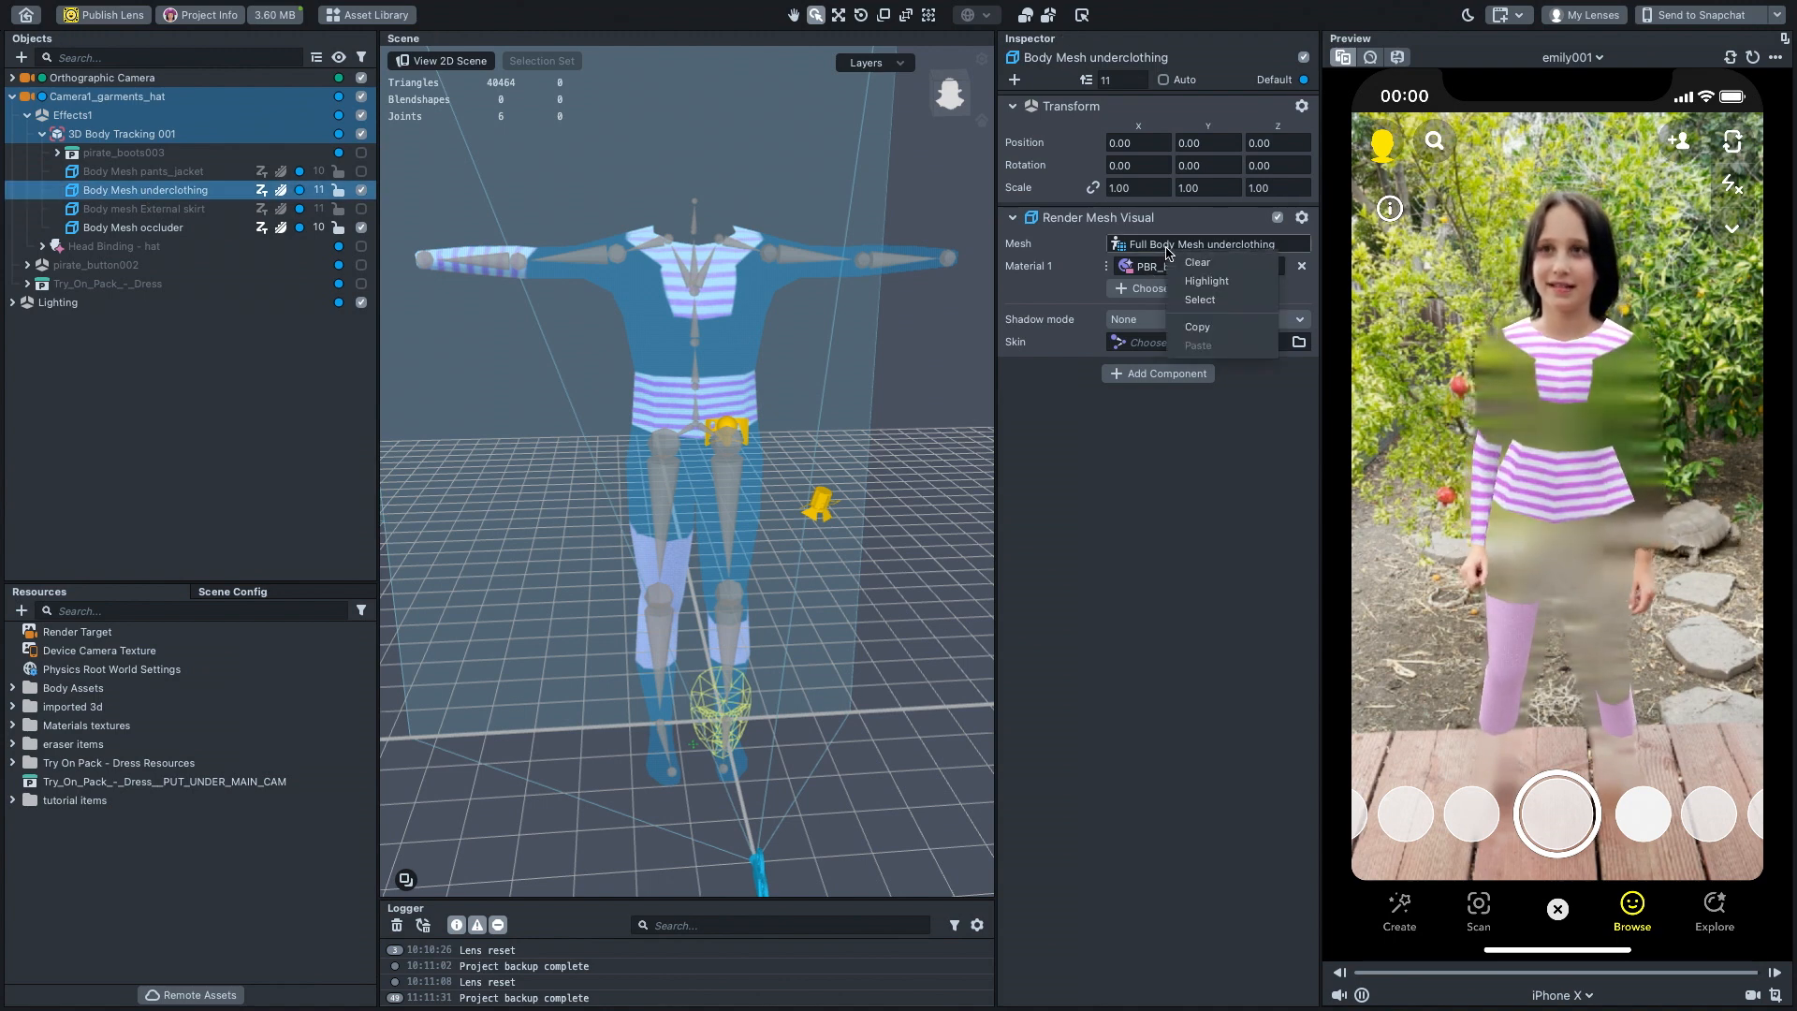
left_click(1186, 300)
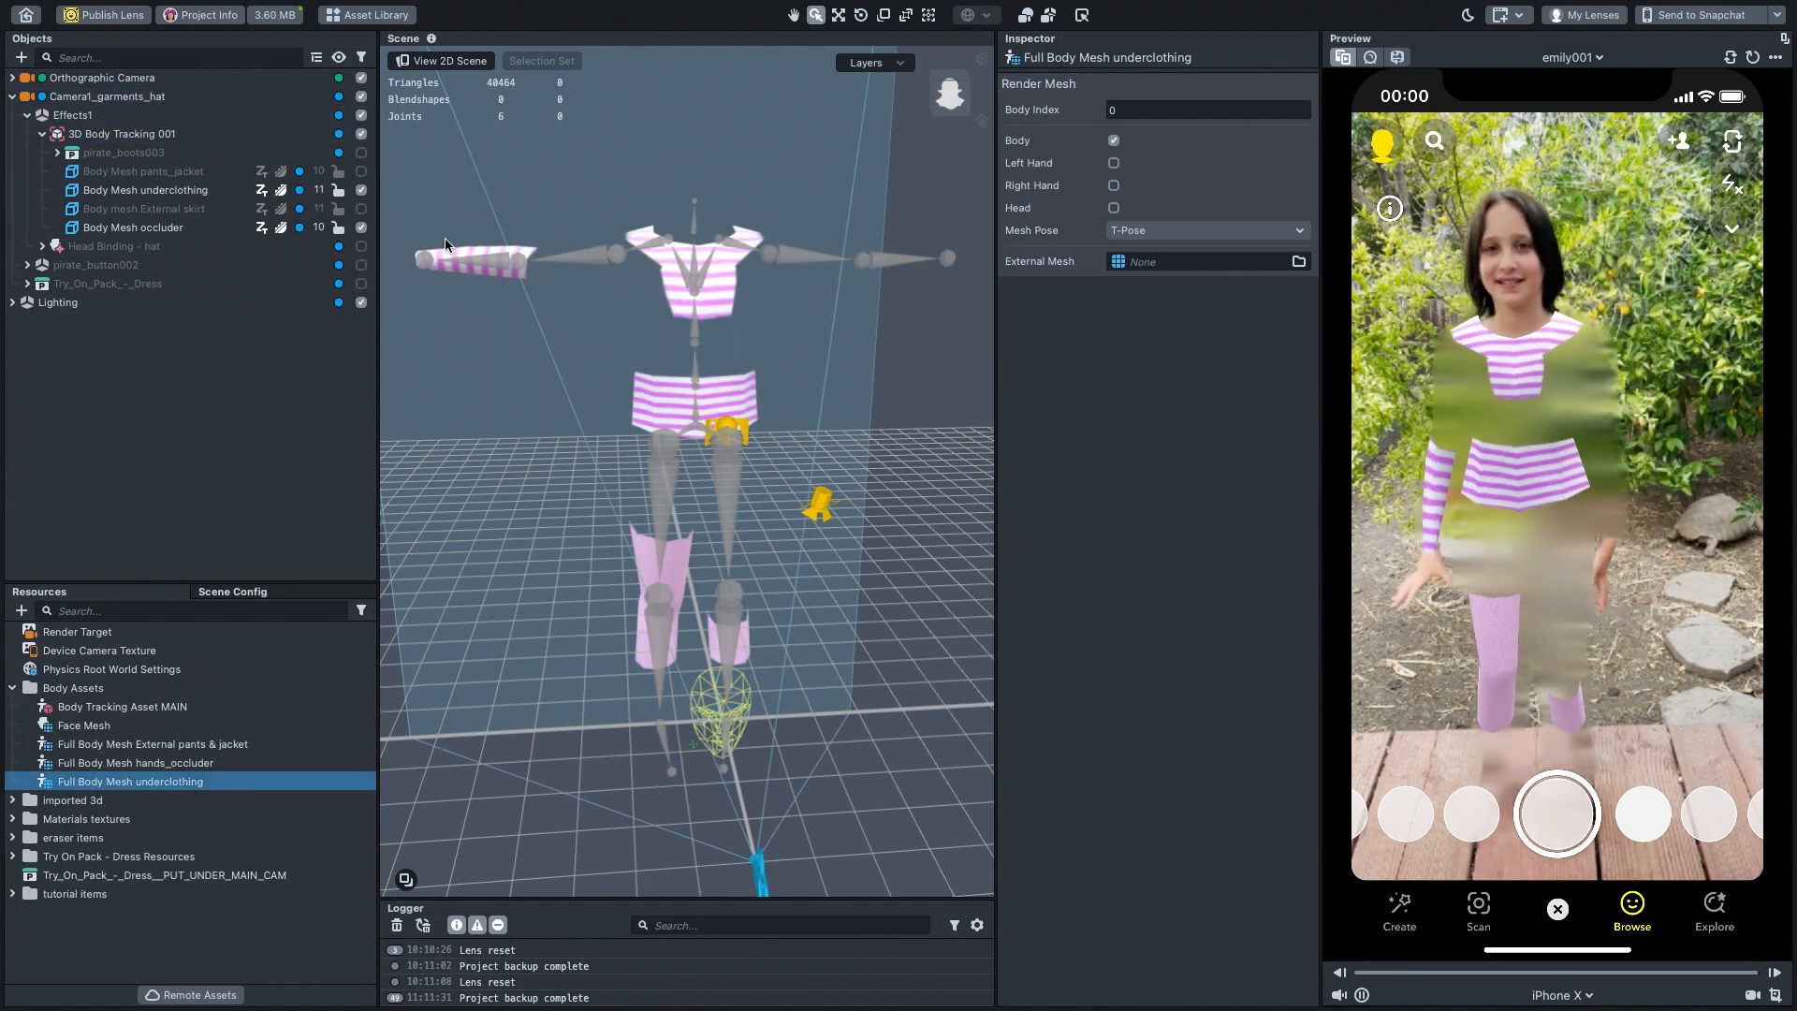
- Look up the PBR_body1 material of Body Mesh underclothing and its Body_Mesh_T_Pose_initialShadingGroup9_base texture
left_click(191, 190)
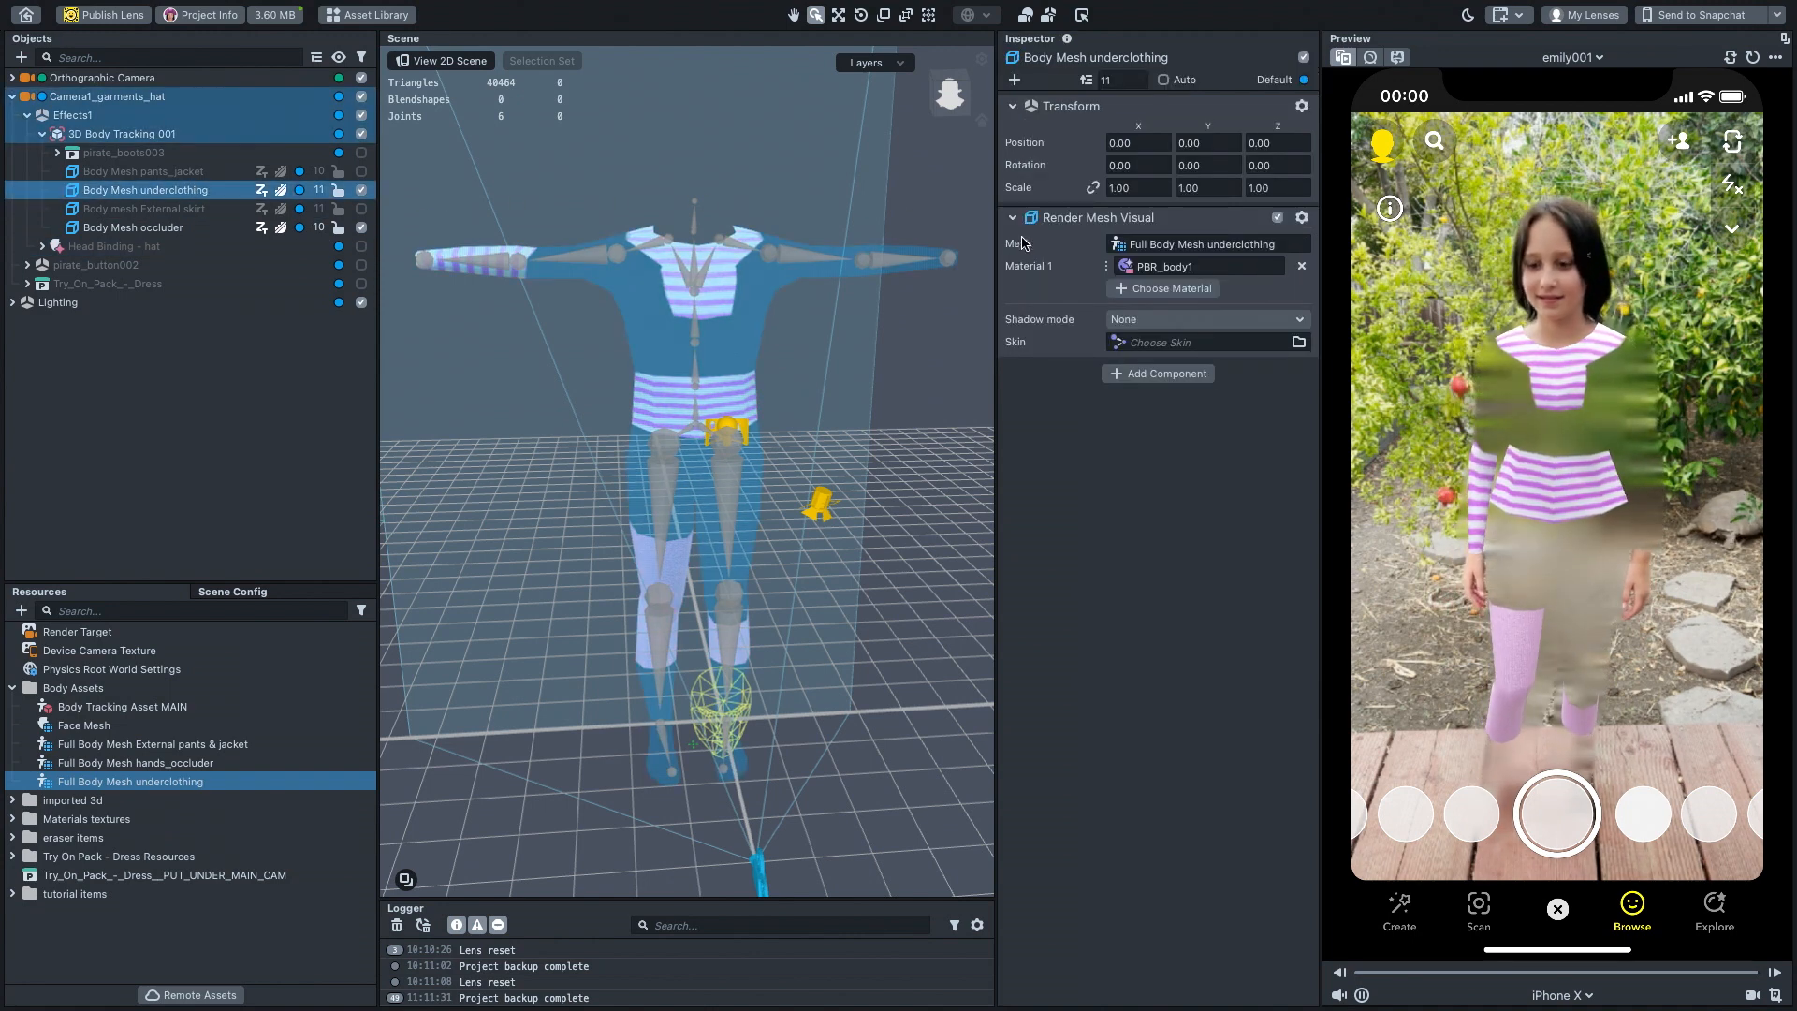
right_click(1184, 270)
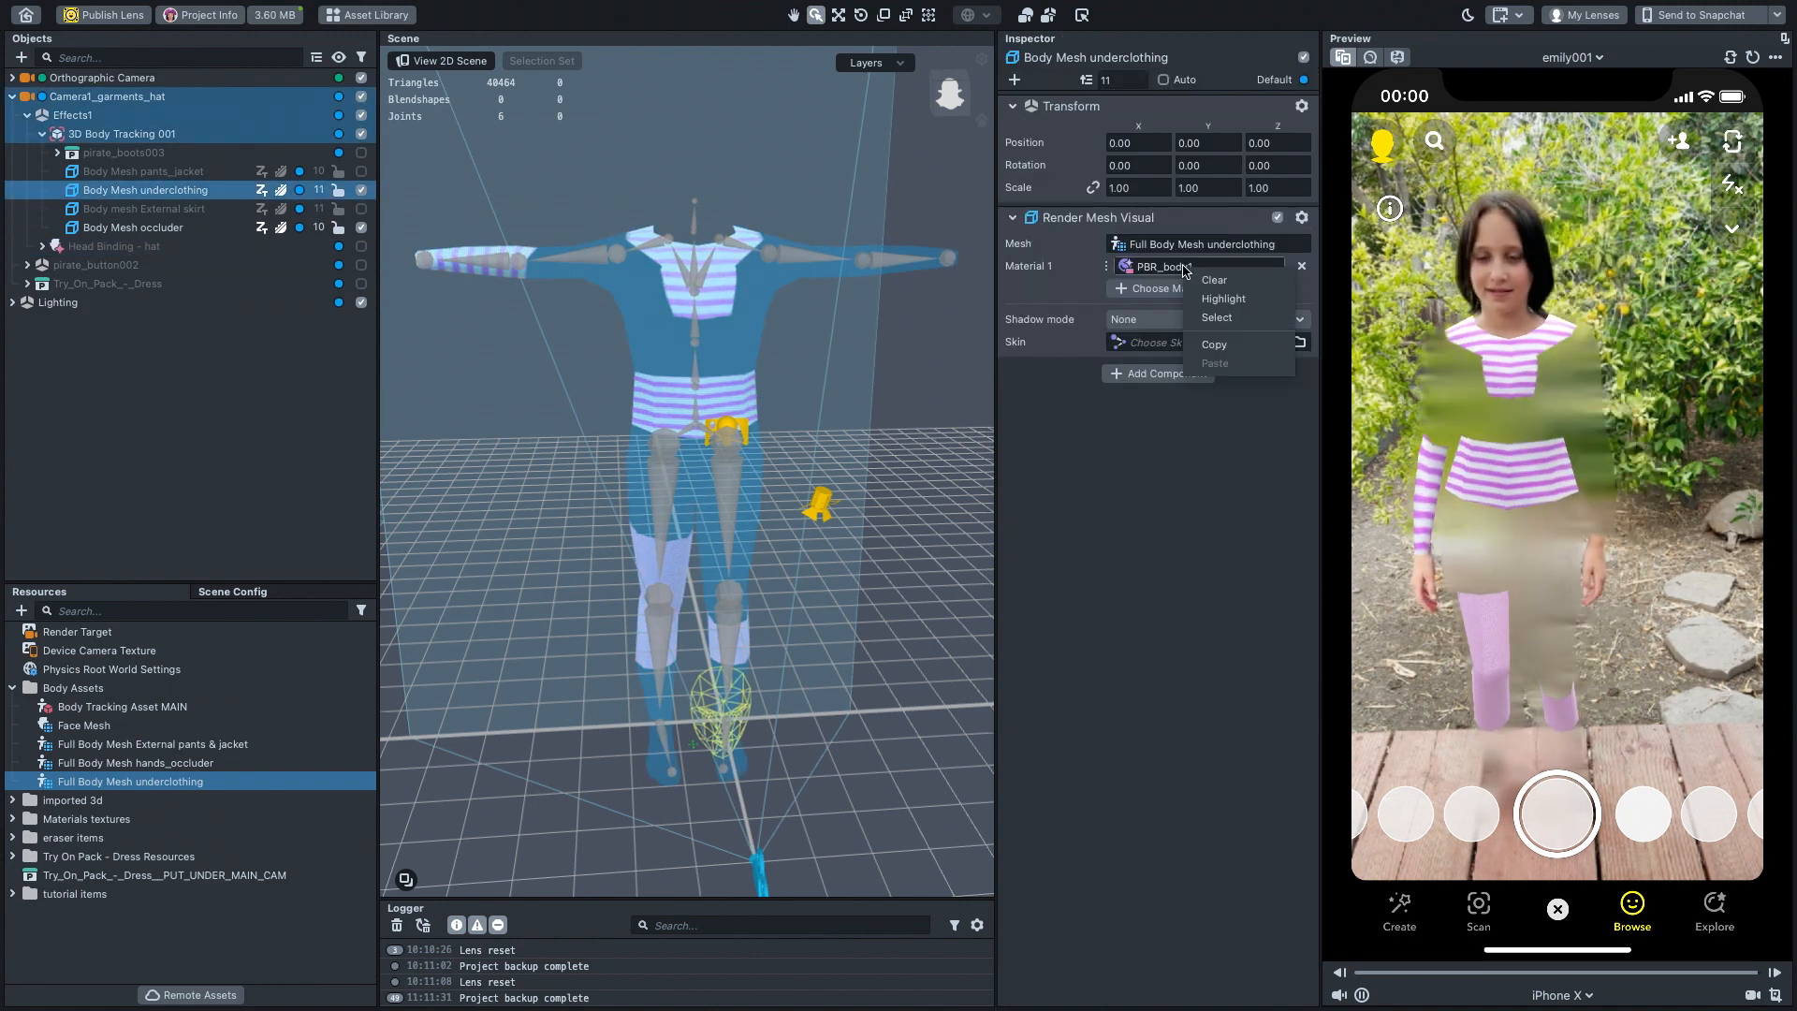
left_click(1221, 319)
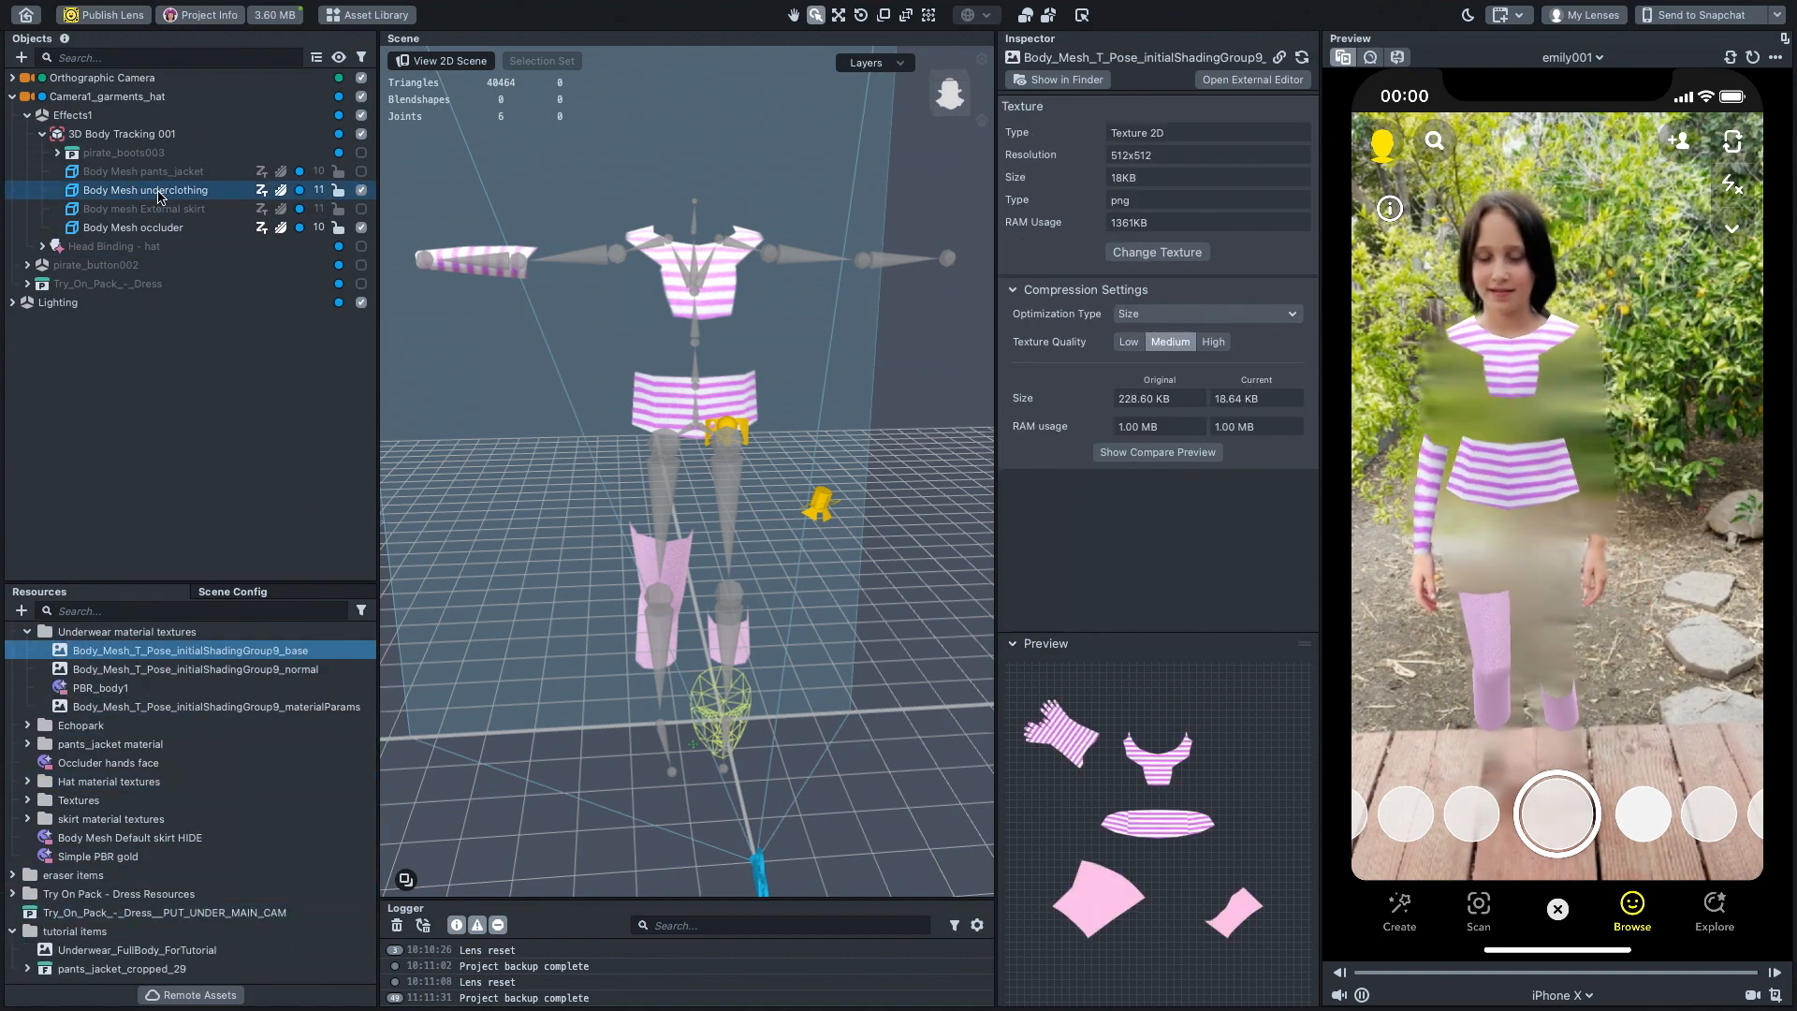
left_click(160, 195)
right_click(1197, 272)
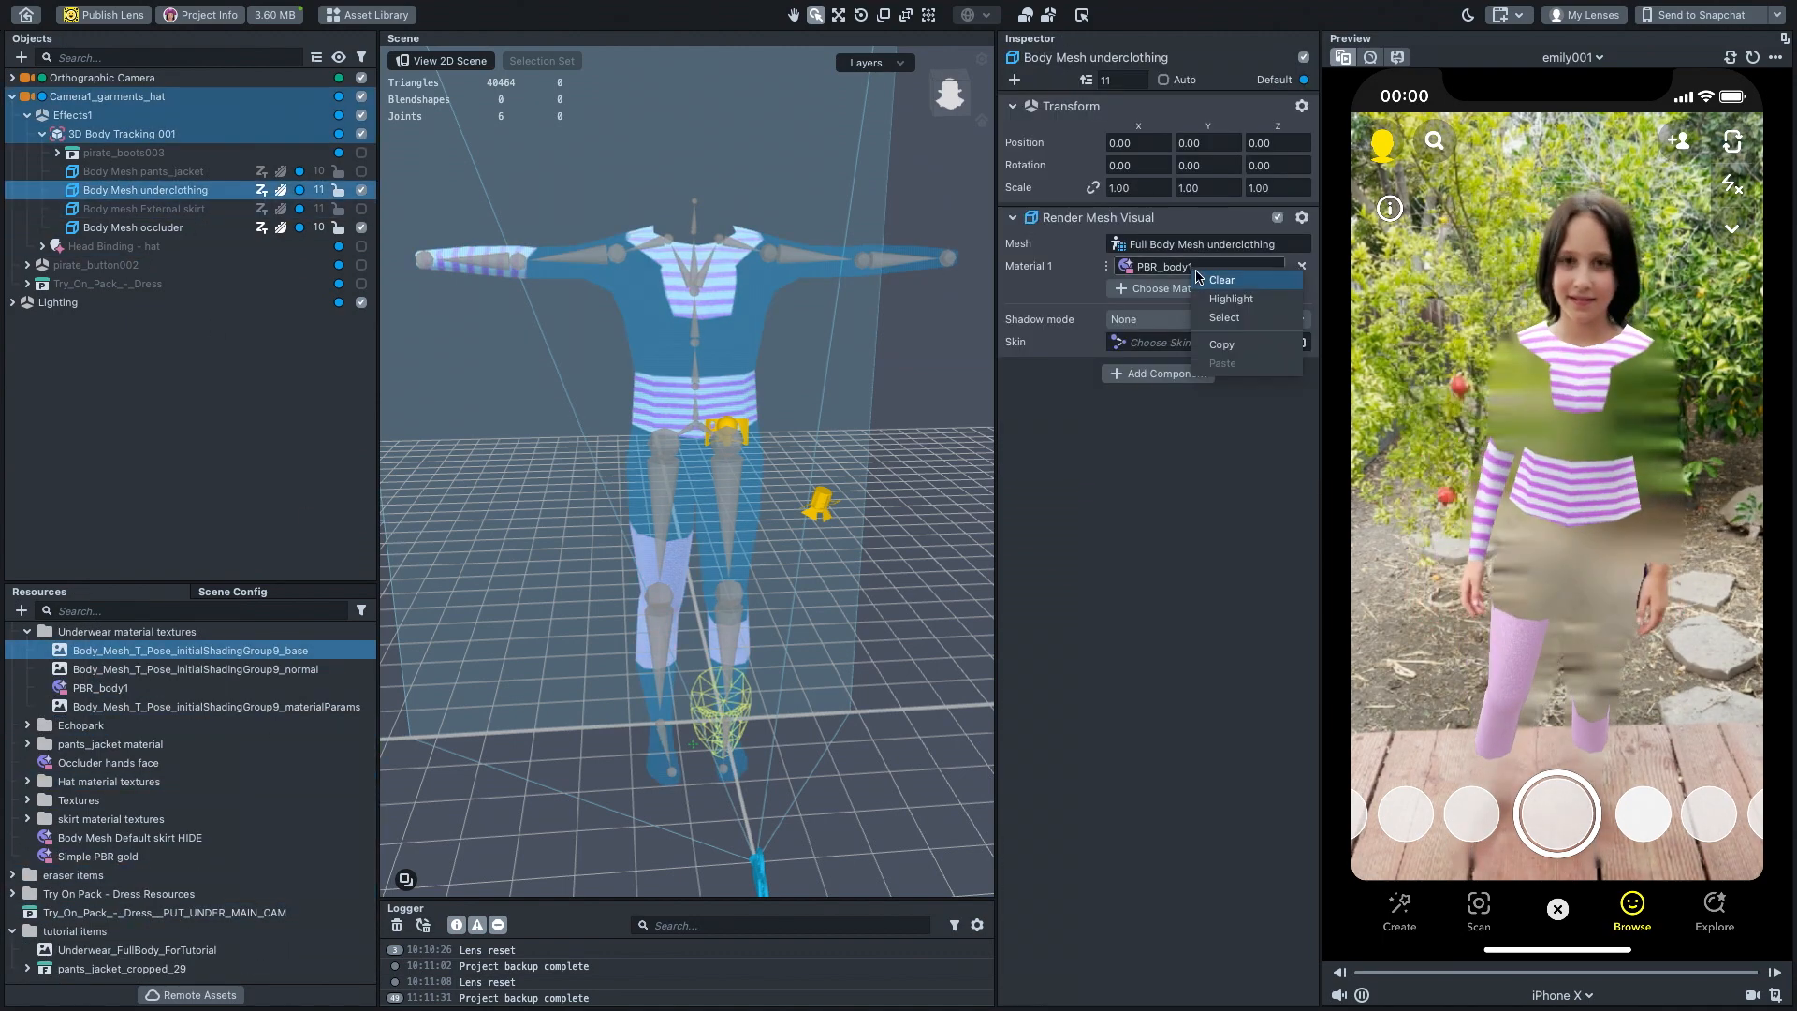
left_click(1223, 318)
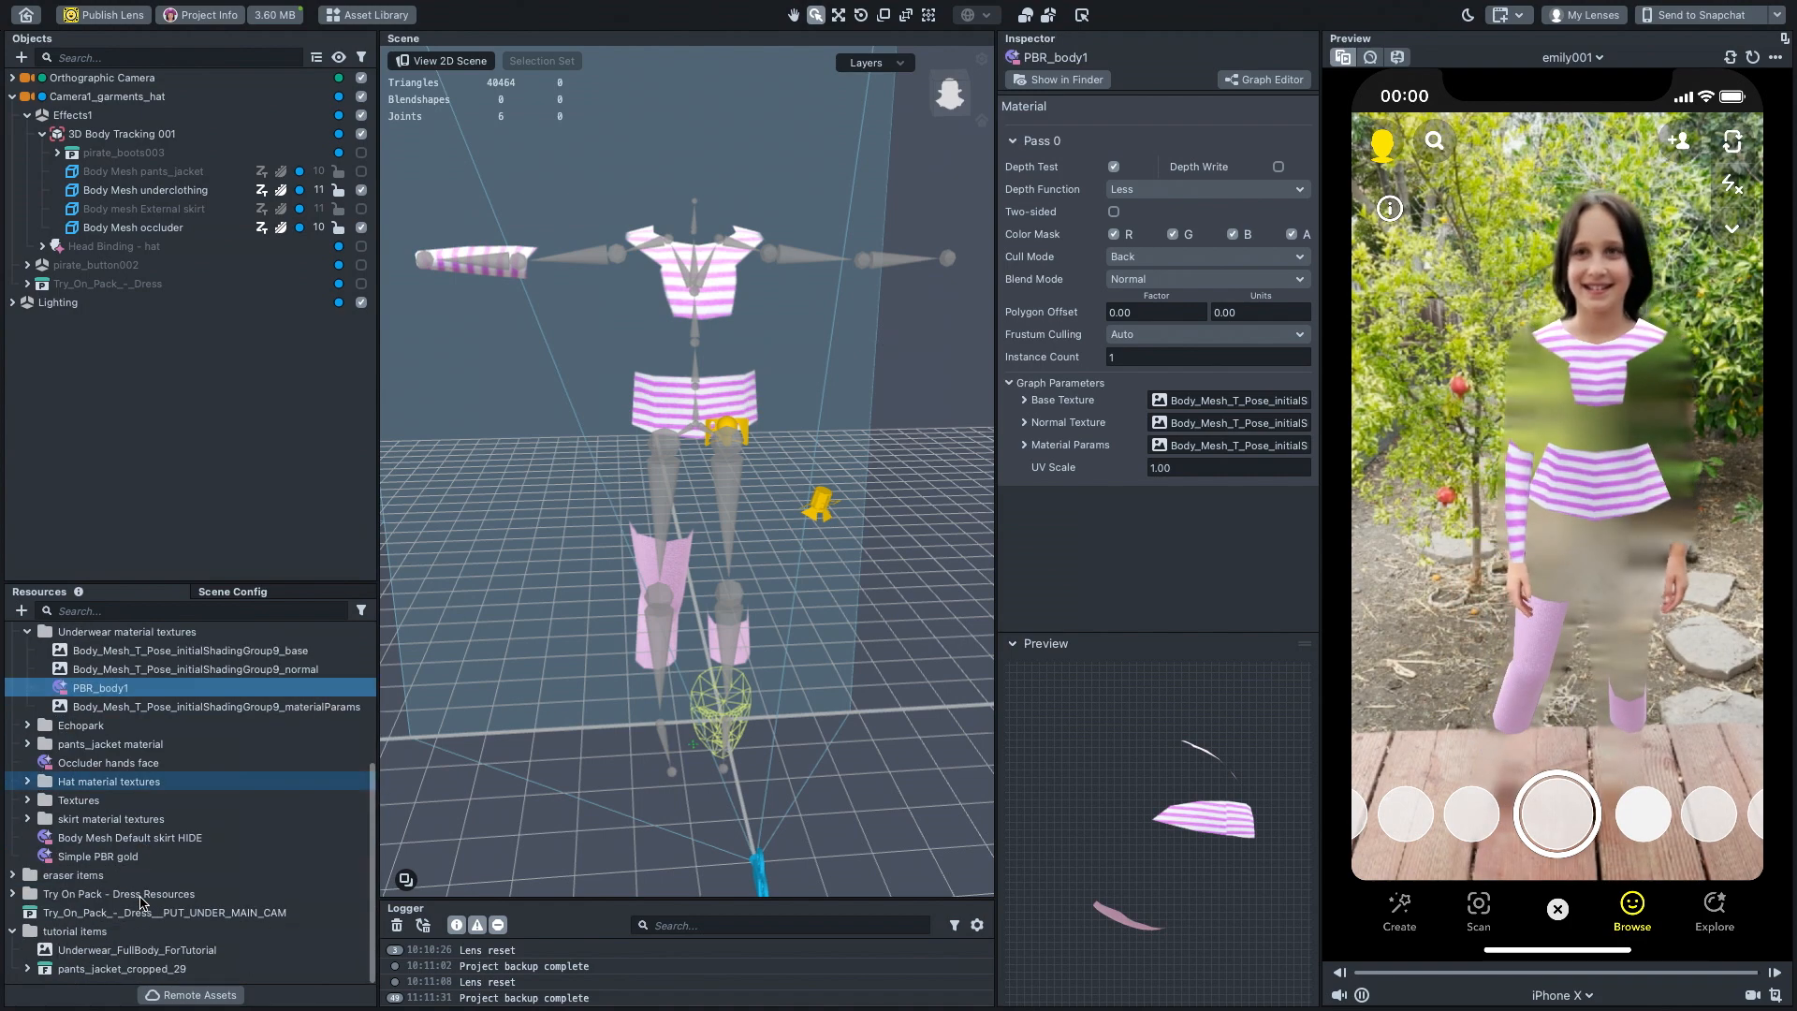
- Try Underwear_FullBody_ForTutorial as the base texture of PBR_body1, and put Body_Mesh_T_Pose_initialShadingGroup9_base back as its base texture
left_click(103, 950)
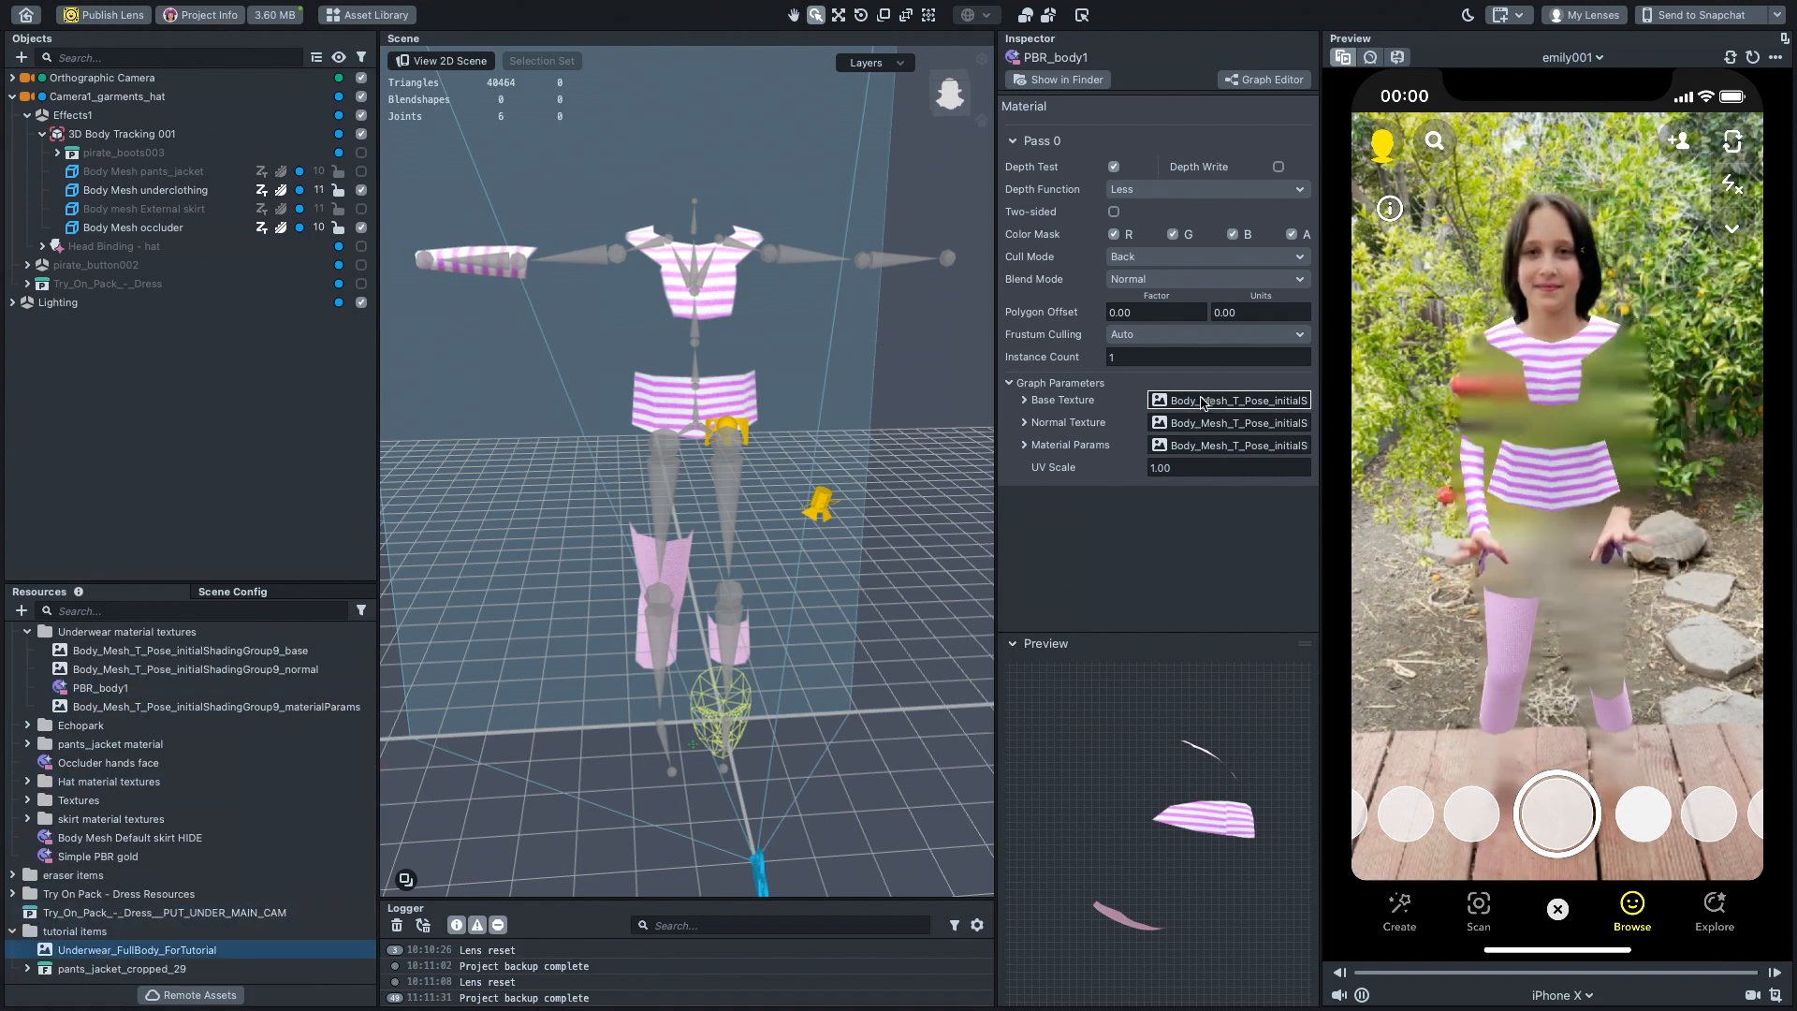
left_click_drag(1204, 402, 1203, 404)
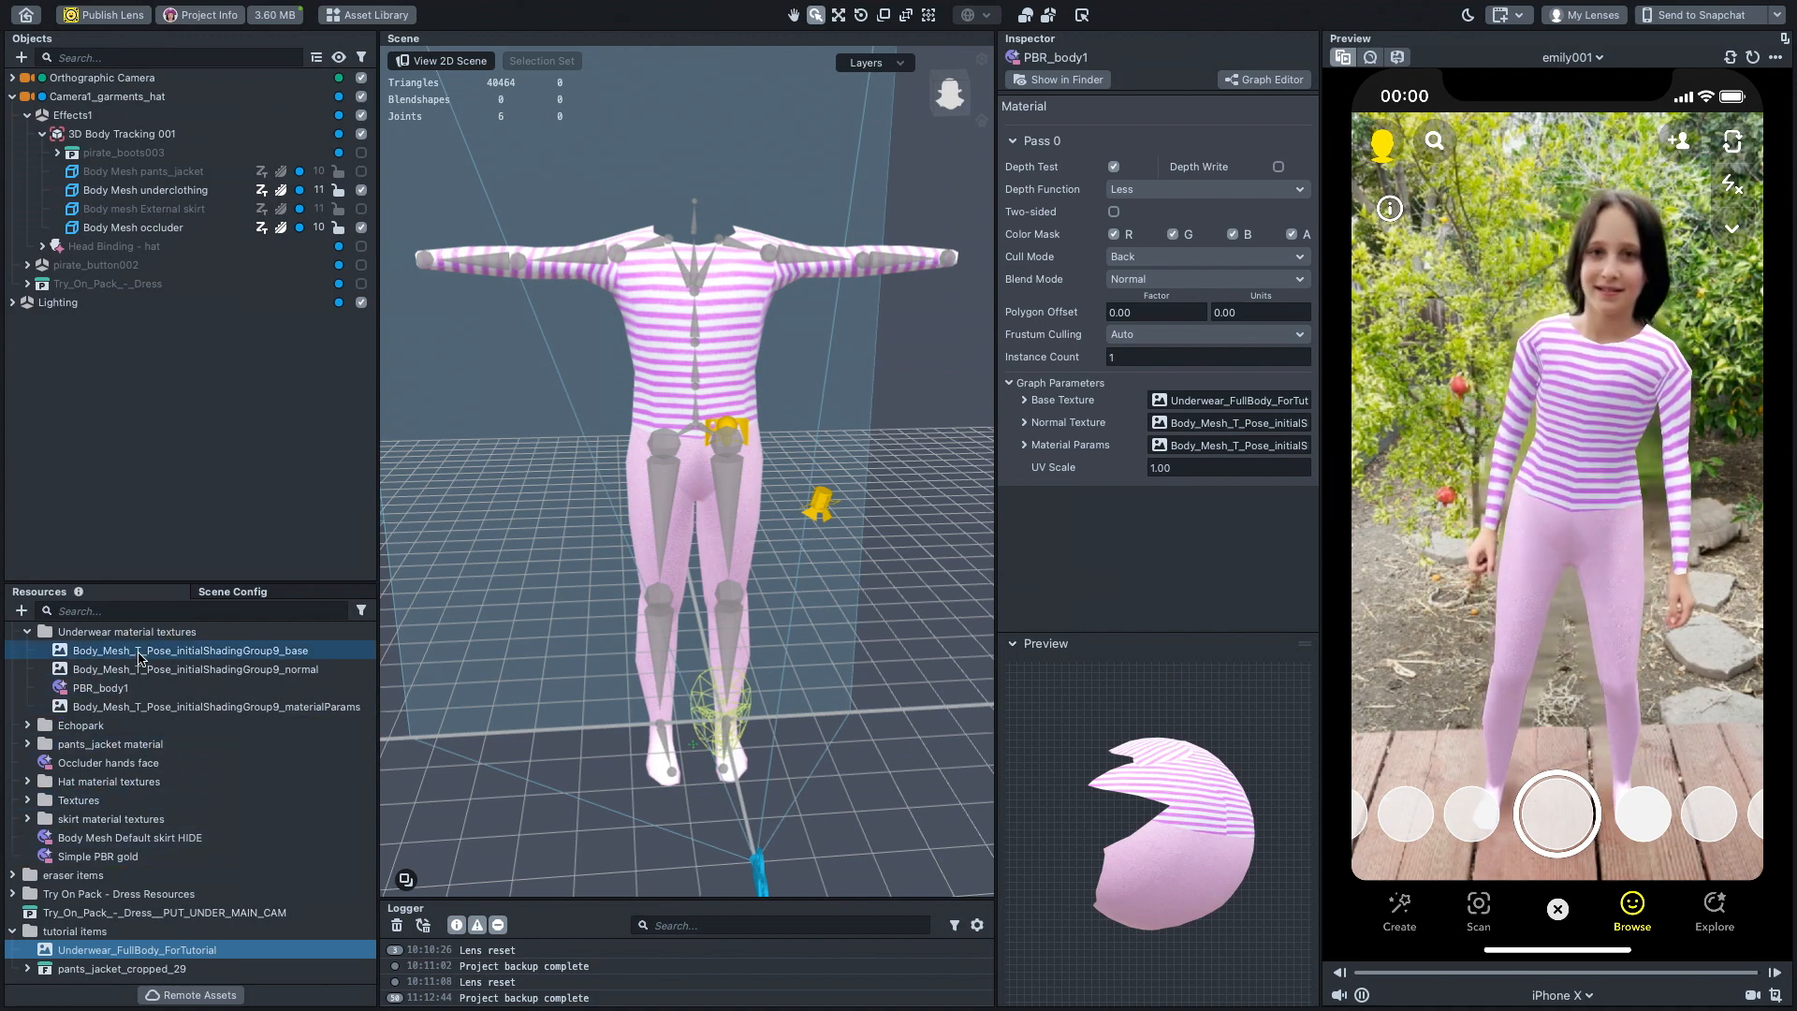
left_click_drag(140, 655, 1200, 403)
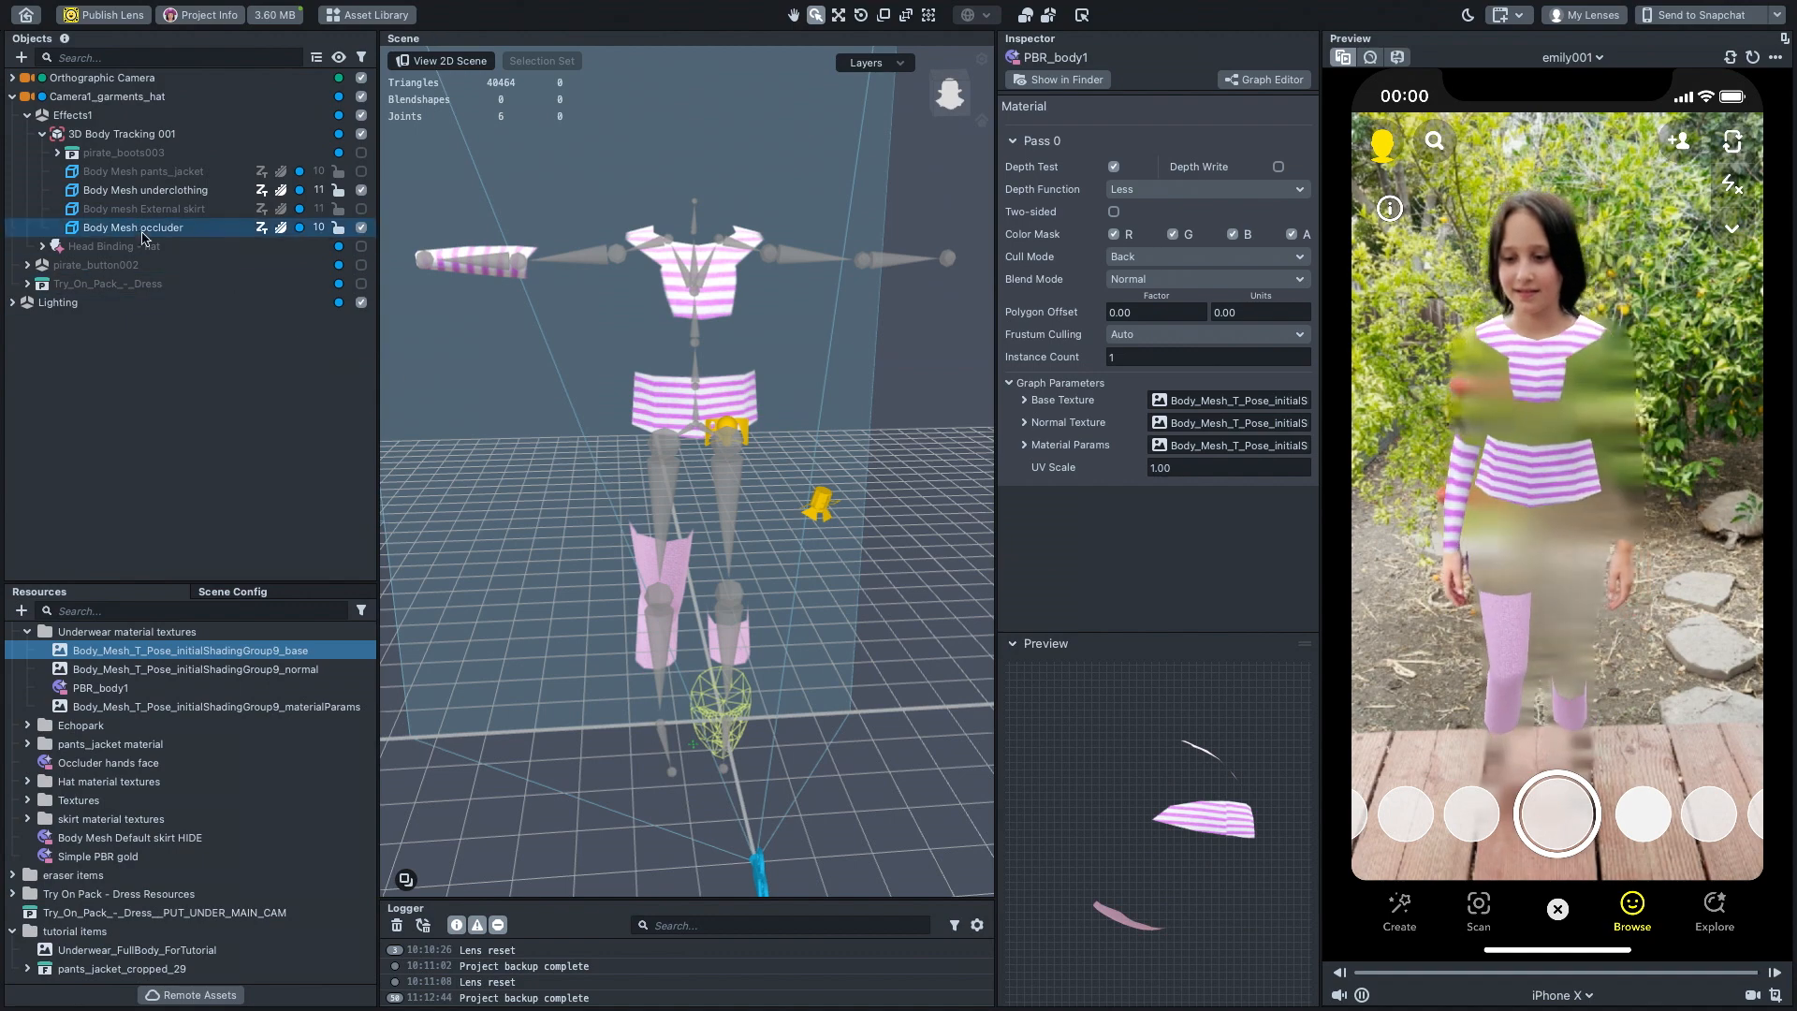
- Select Body Mesh occluder and look up its Full Body Mesh hands_occluder resource and body mesh settings
left_click(145, 194)
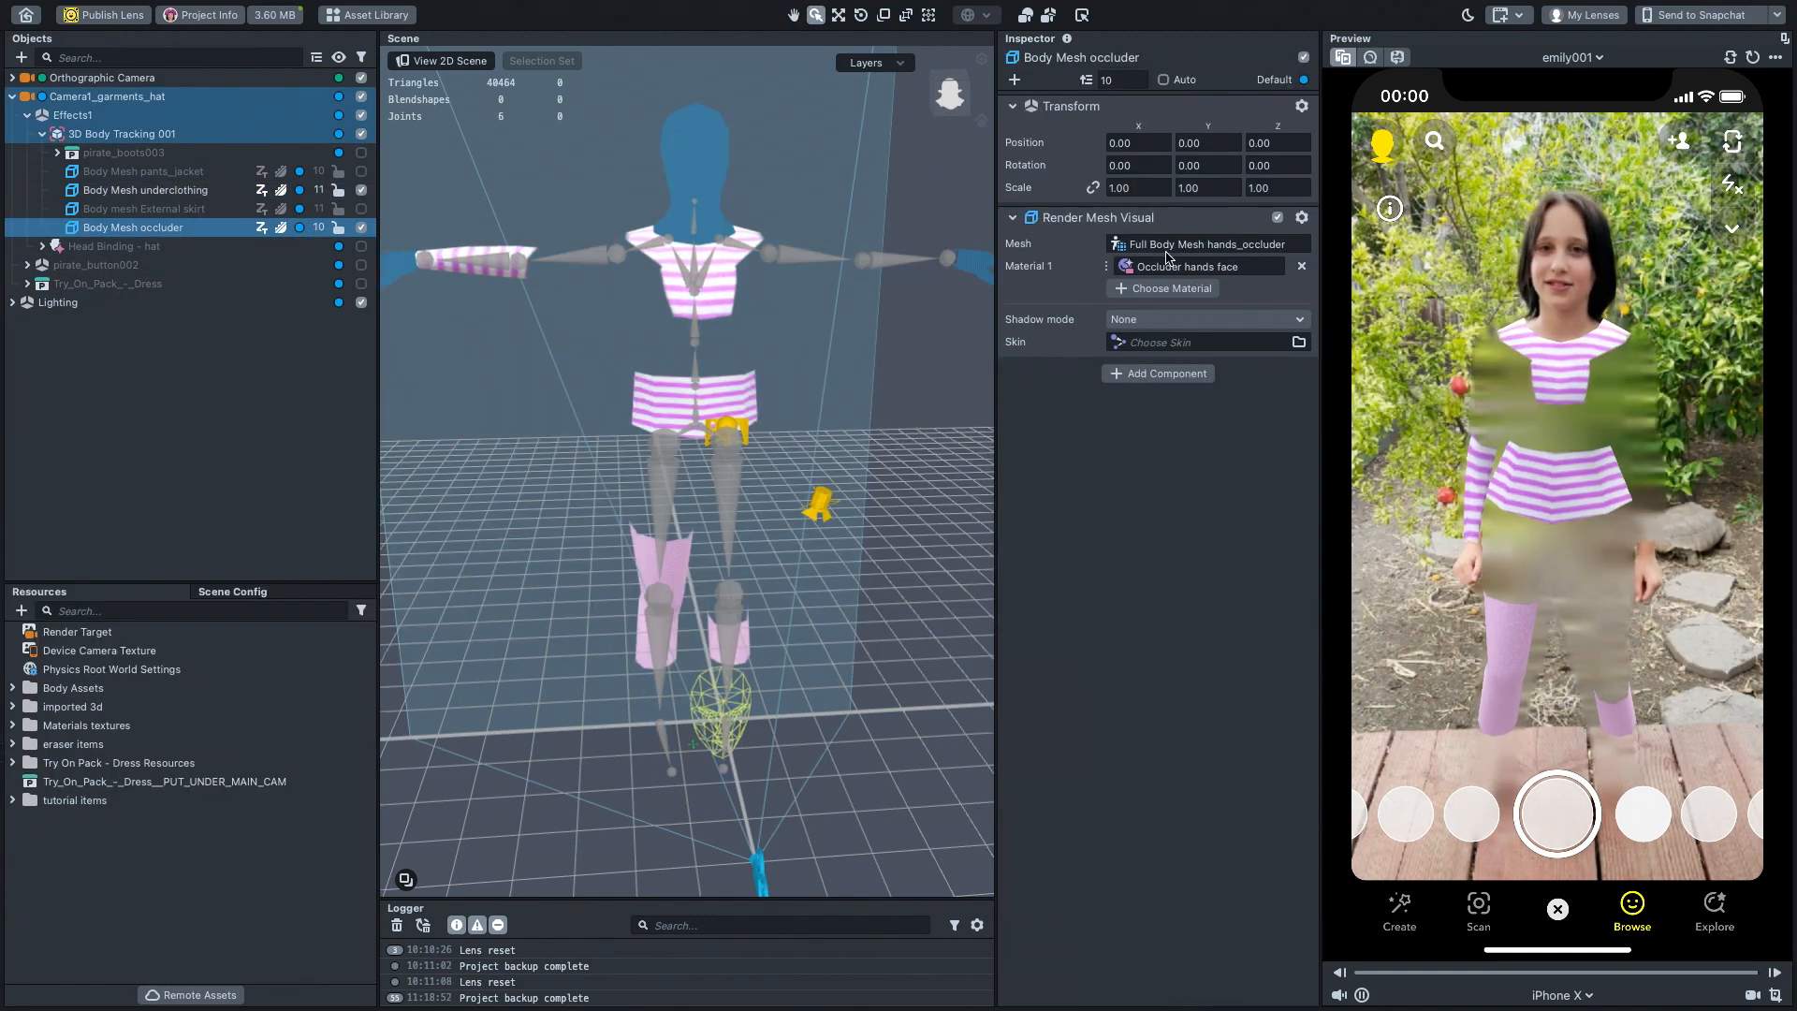
right_click(1171, 262)
left_click(1200, 296)
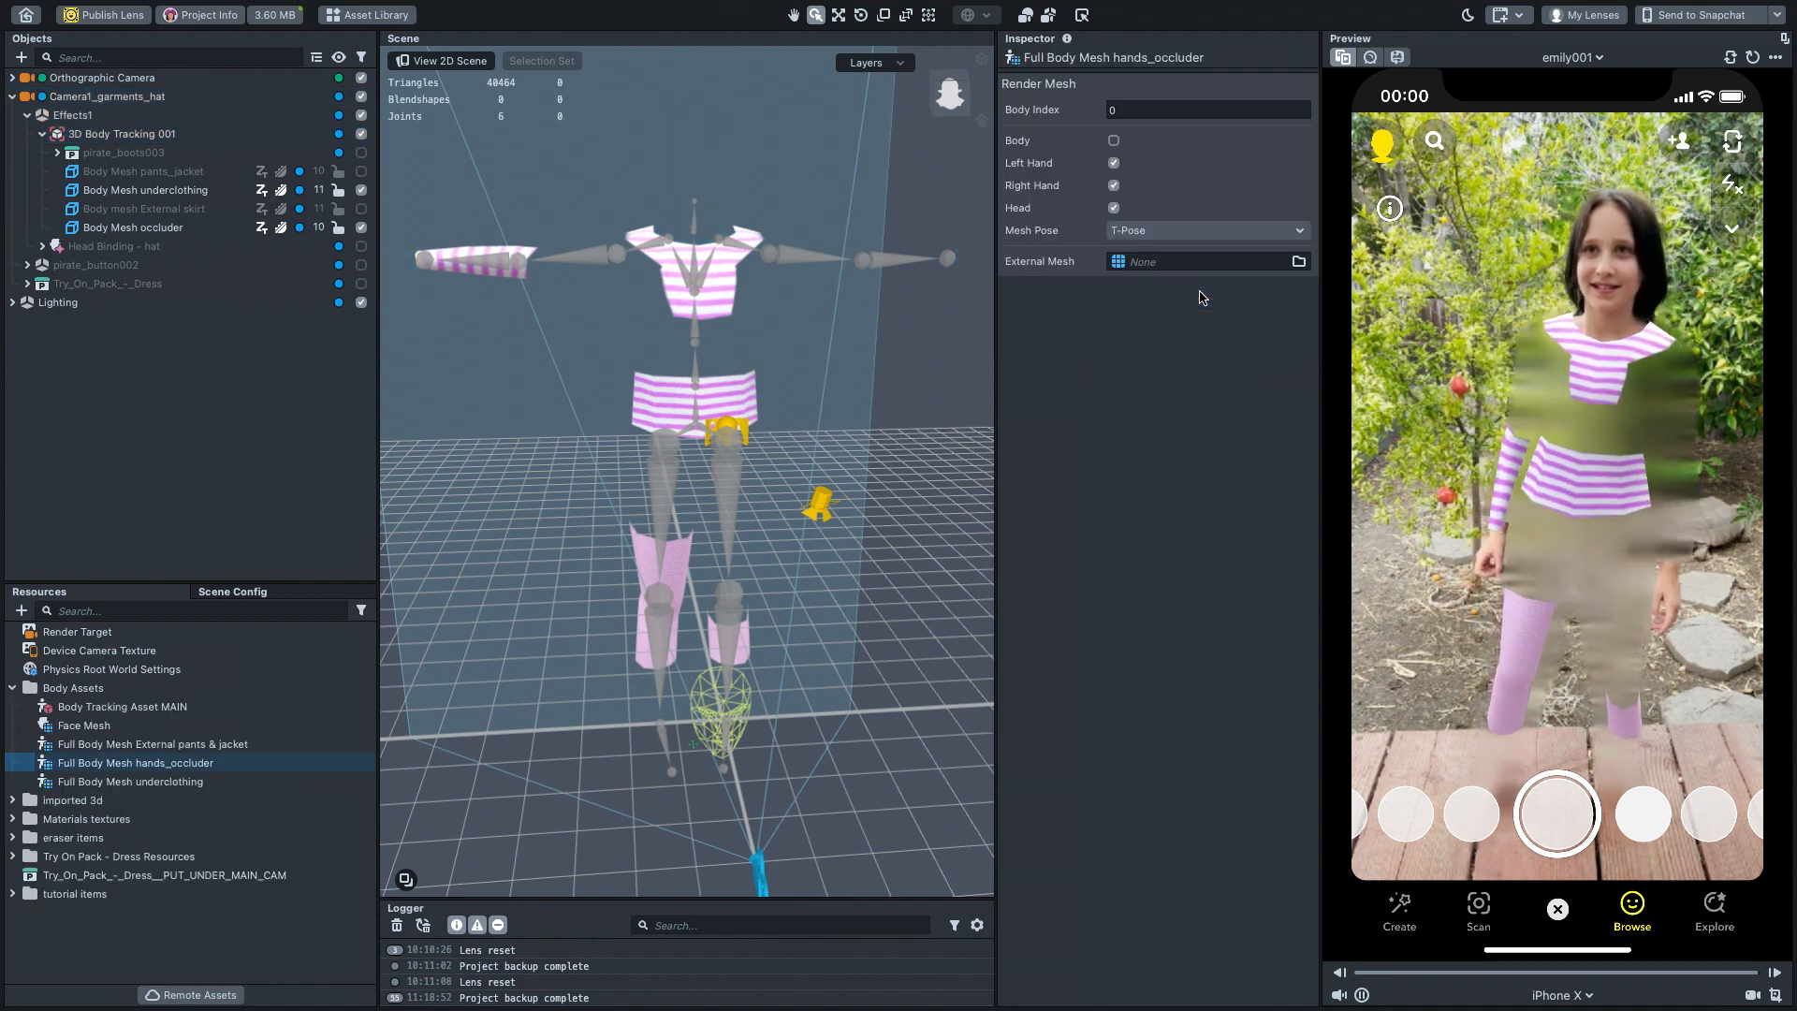
- Enable Body Mesh pants_jacket and switch Body Mesh occluder off and on again to compare how the jacket covers the head and hands
left_click(361, 228)
left_click(361, 171)
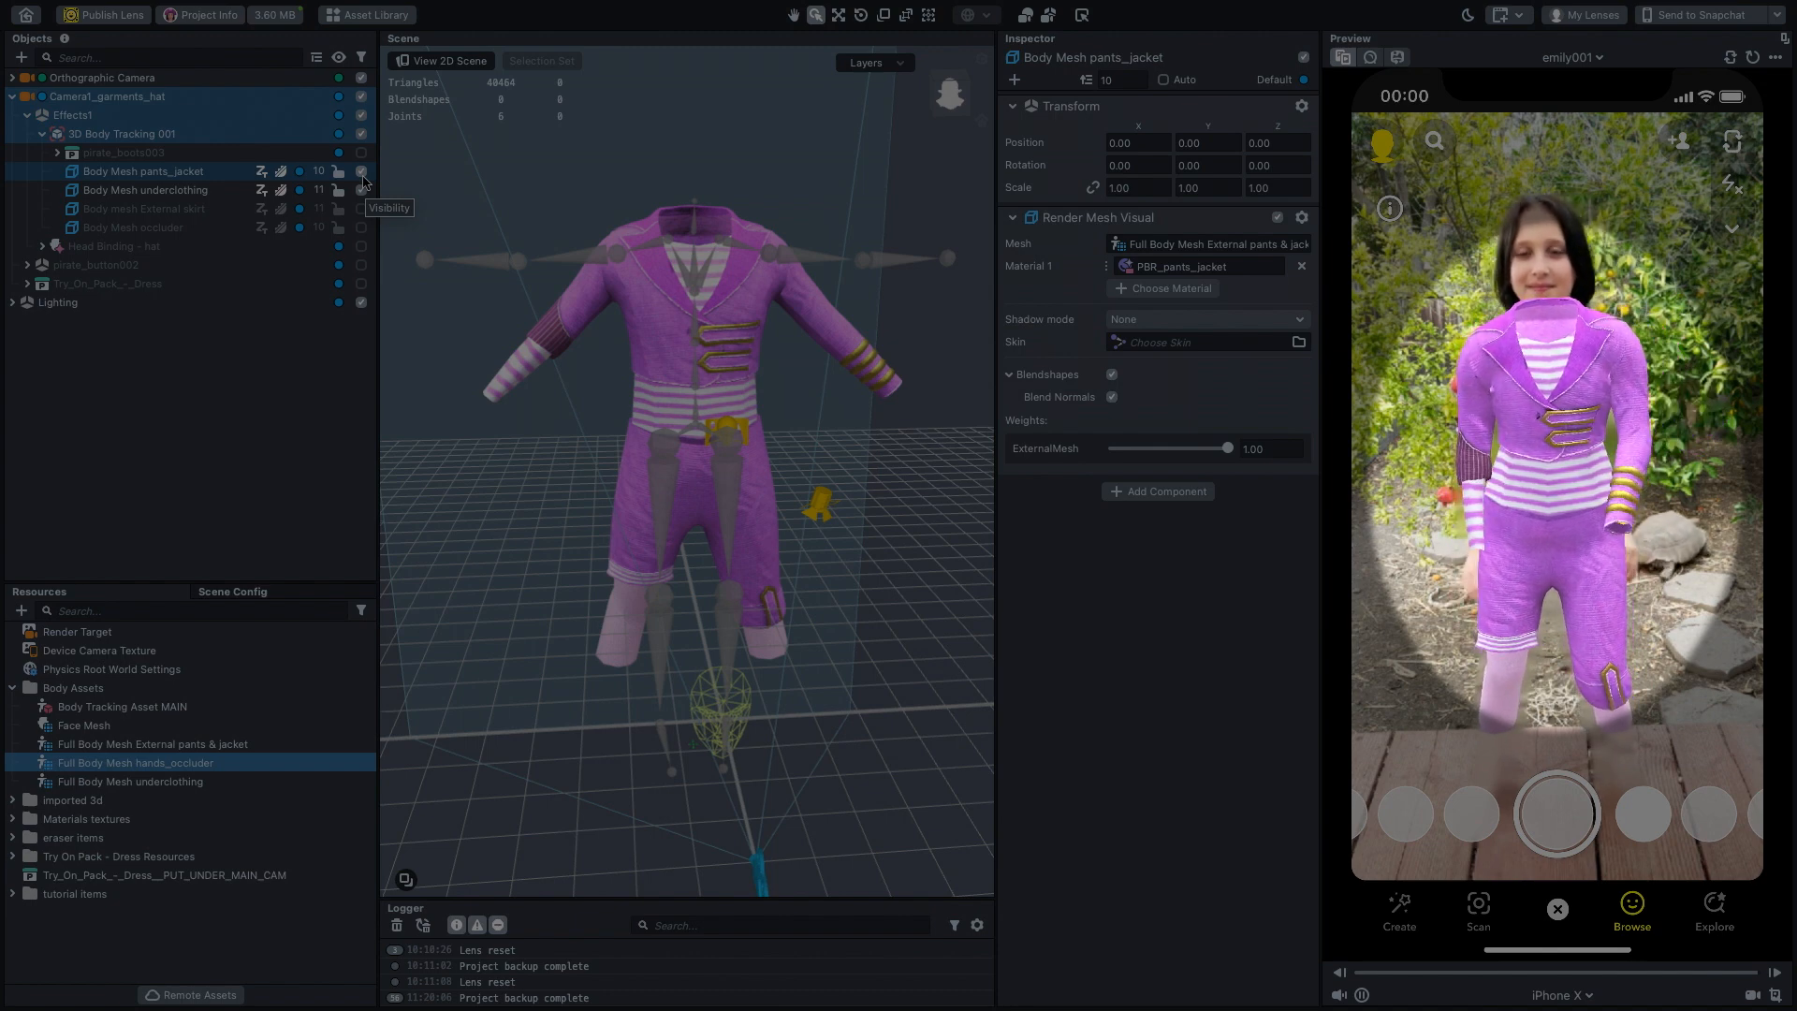
left_click(362, 229)
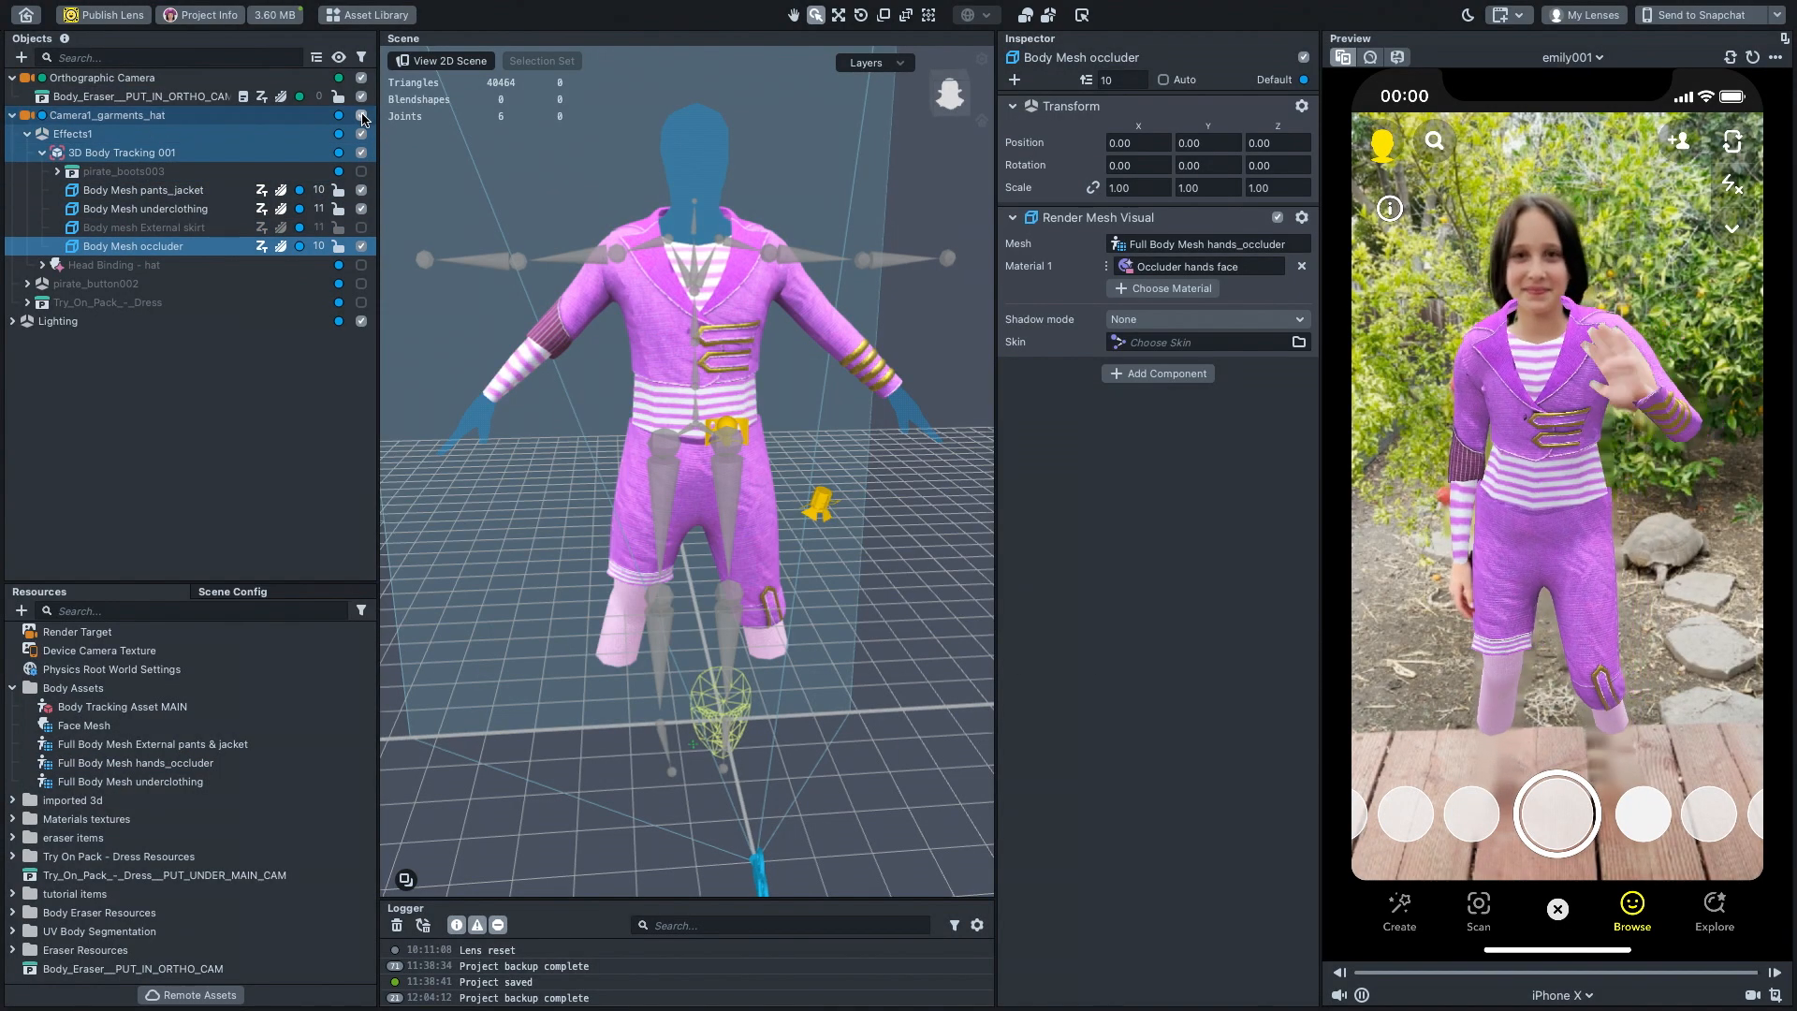
- Disable Camera1_garments_hat and toggle Body_Eraser__PUT_IN_ORTHO_CAM off and on to examine the eraser effect alone
left_click(362, 115)
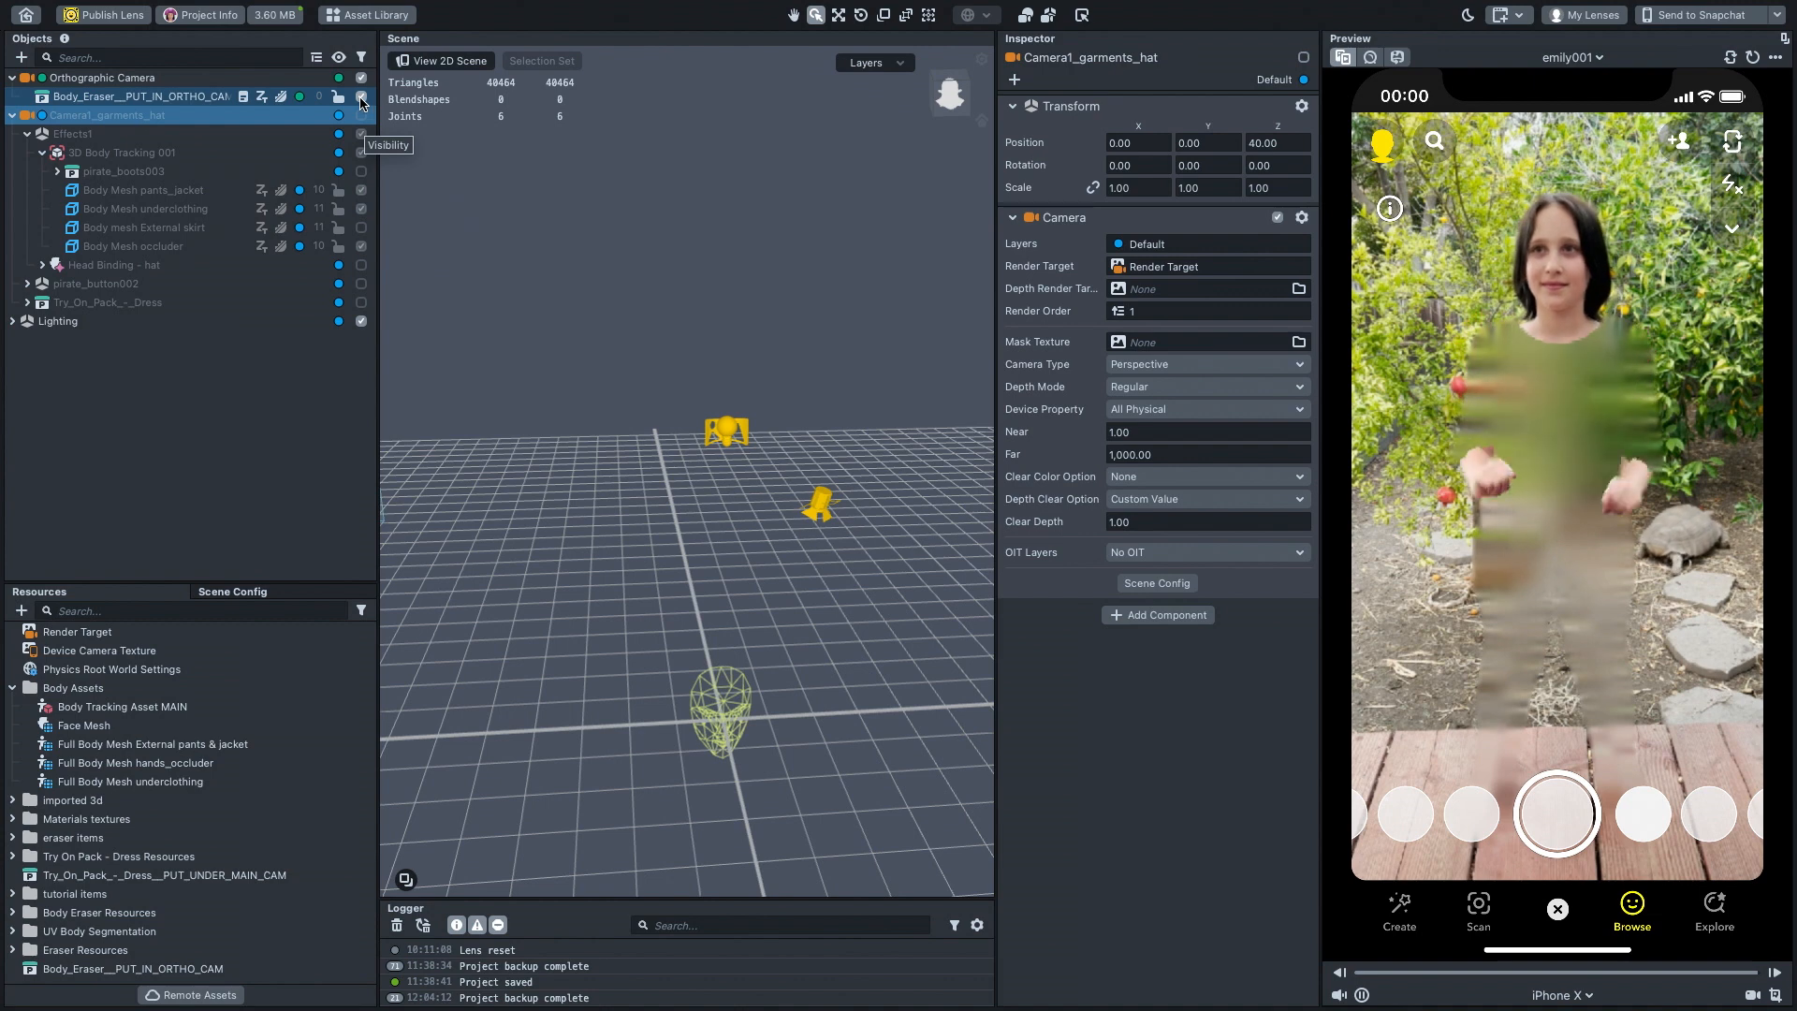
left_click(362, 97)
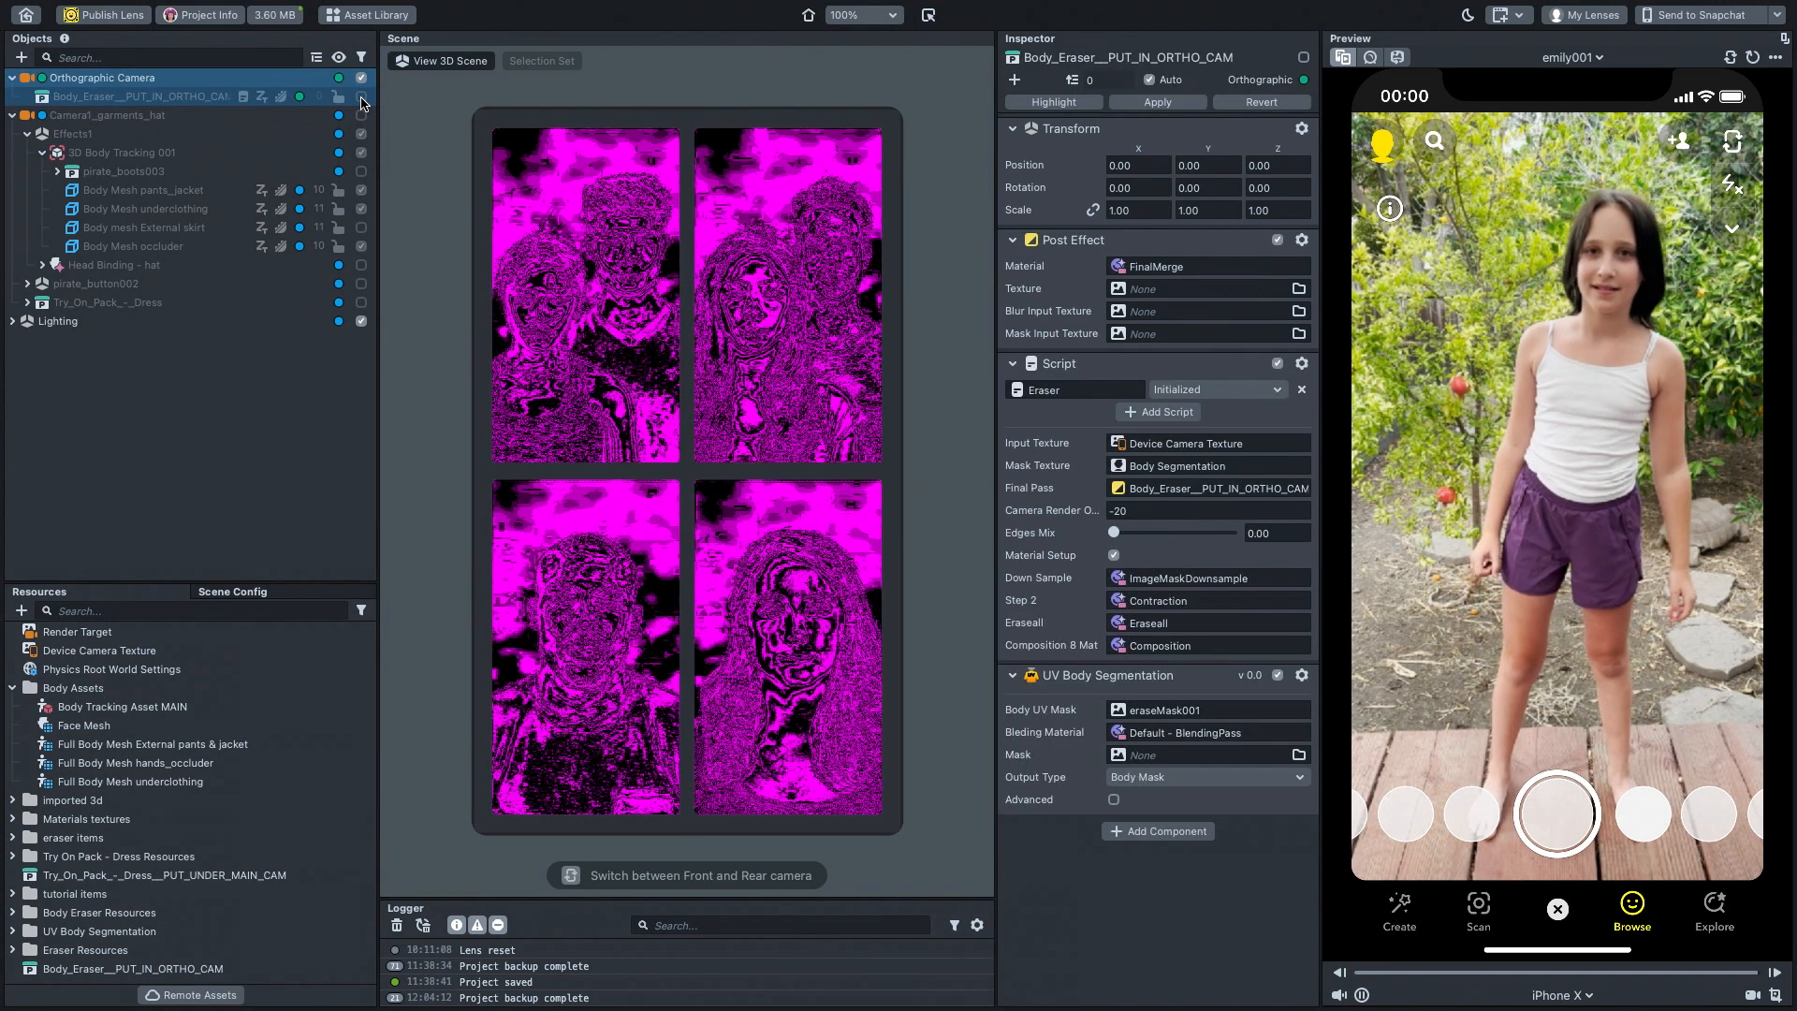
left_click(361, 98)
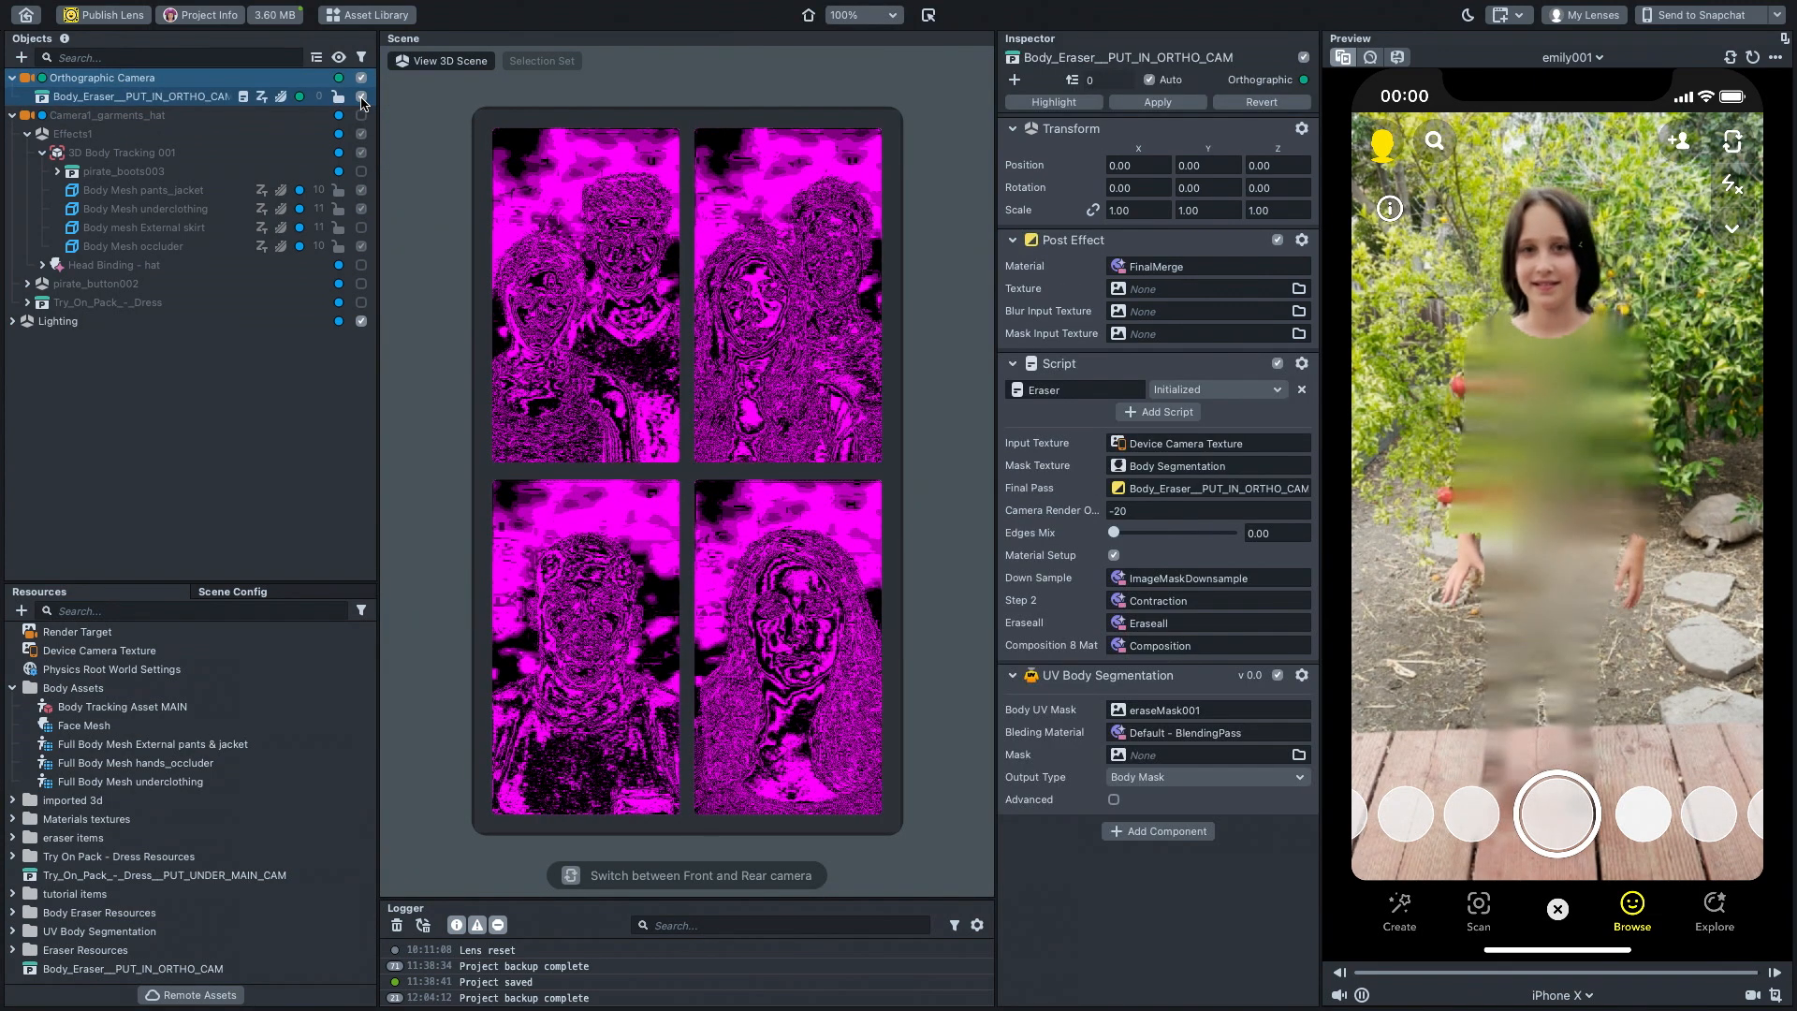
left_click(361, 97)
left_click(361, 97)
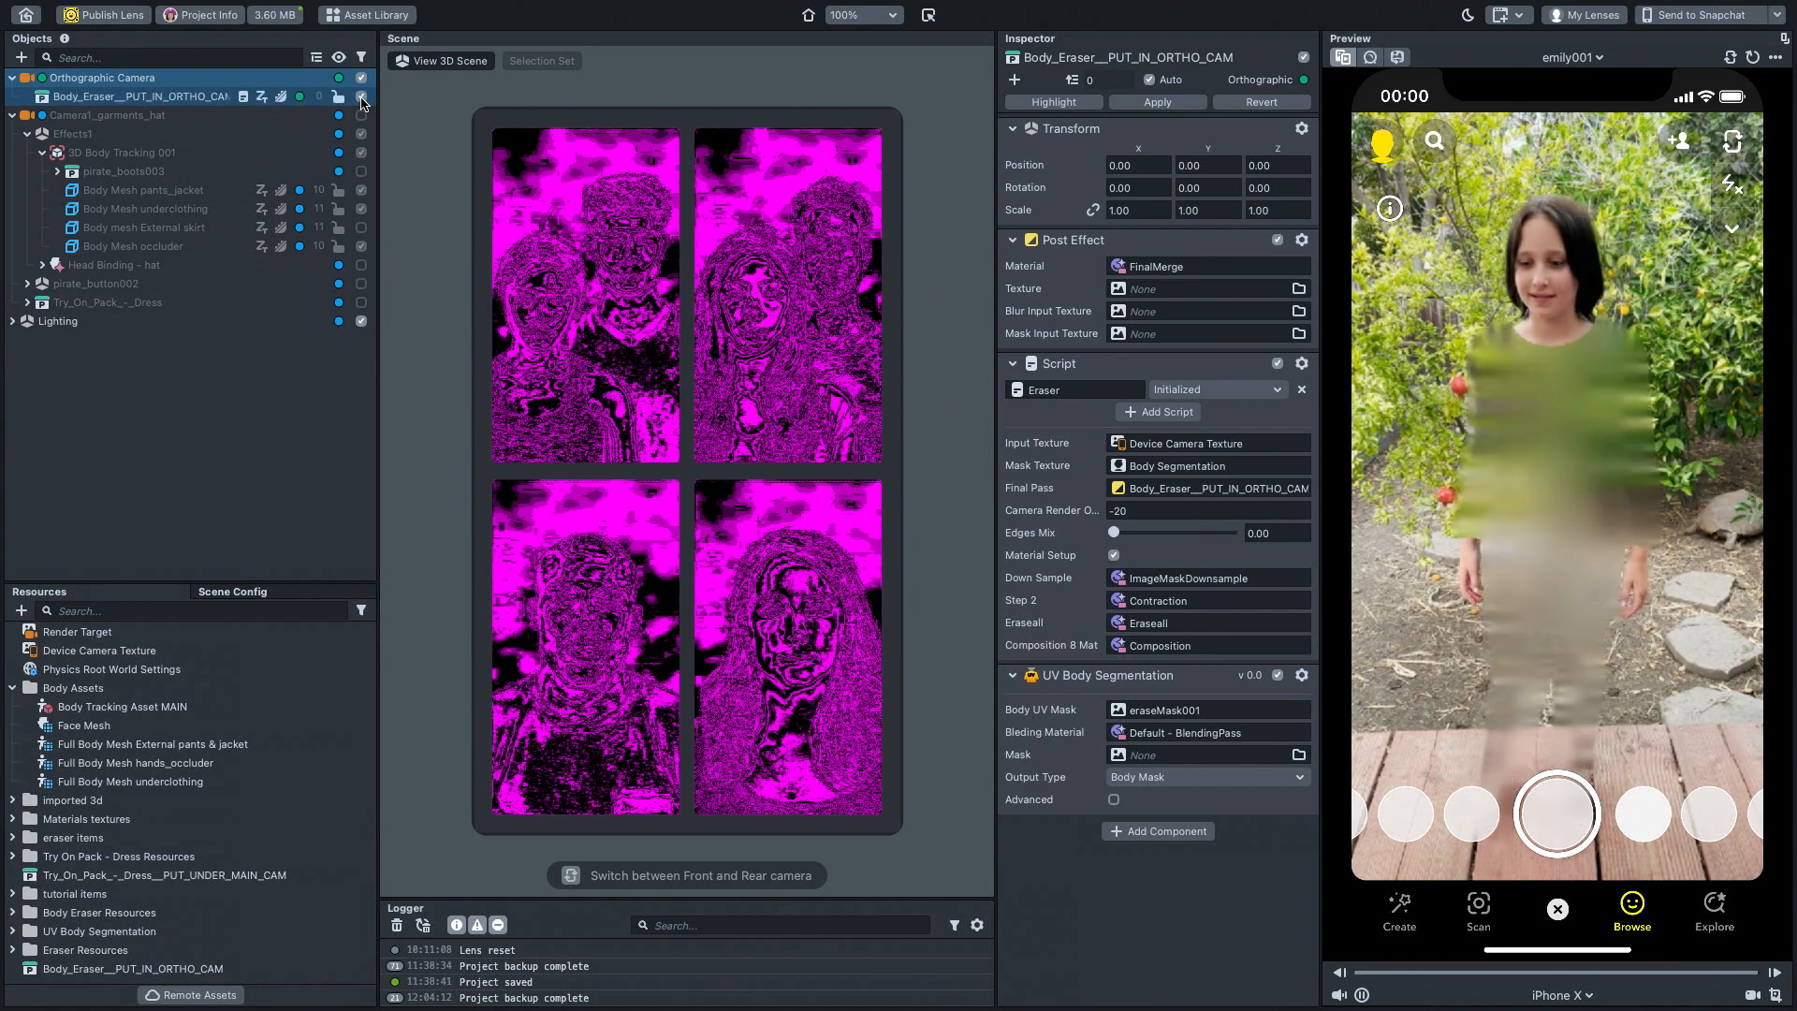
- Search the Asset Library for "eraser" and import the Body Eraser asset
left_click(366, 15)
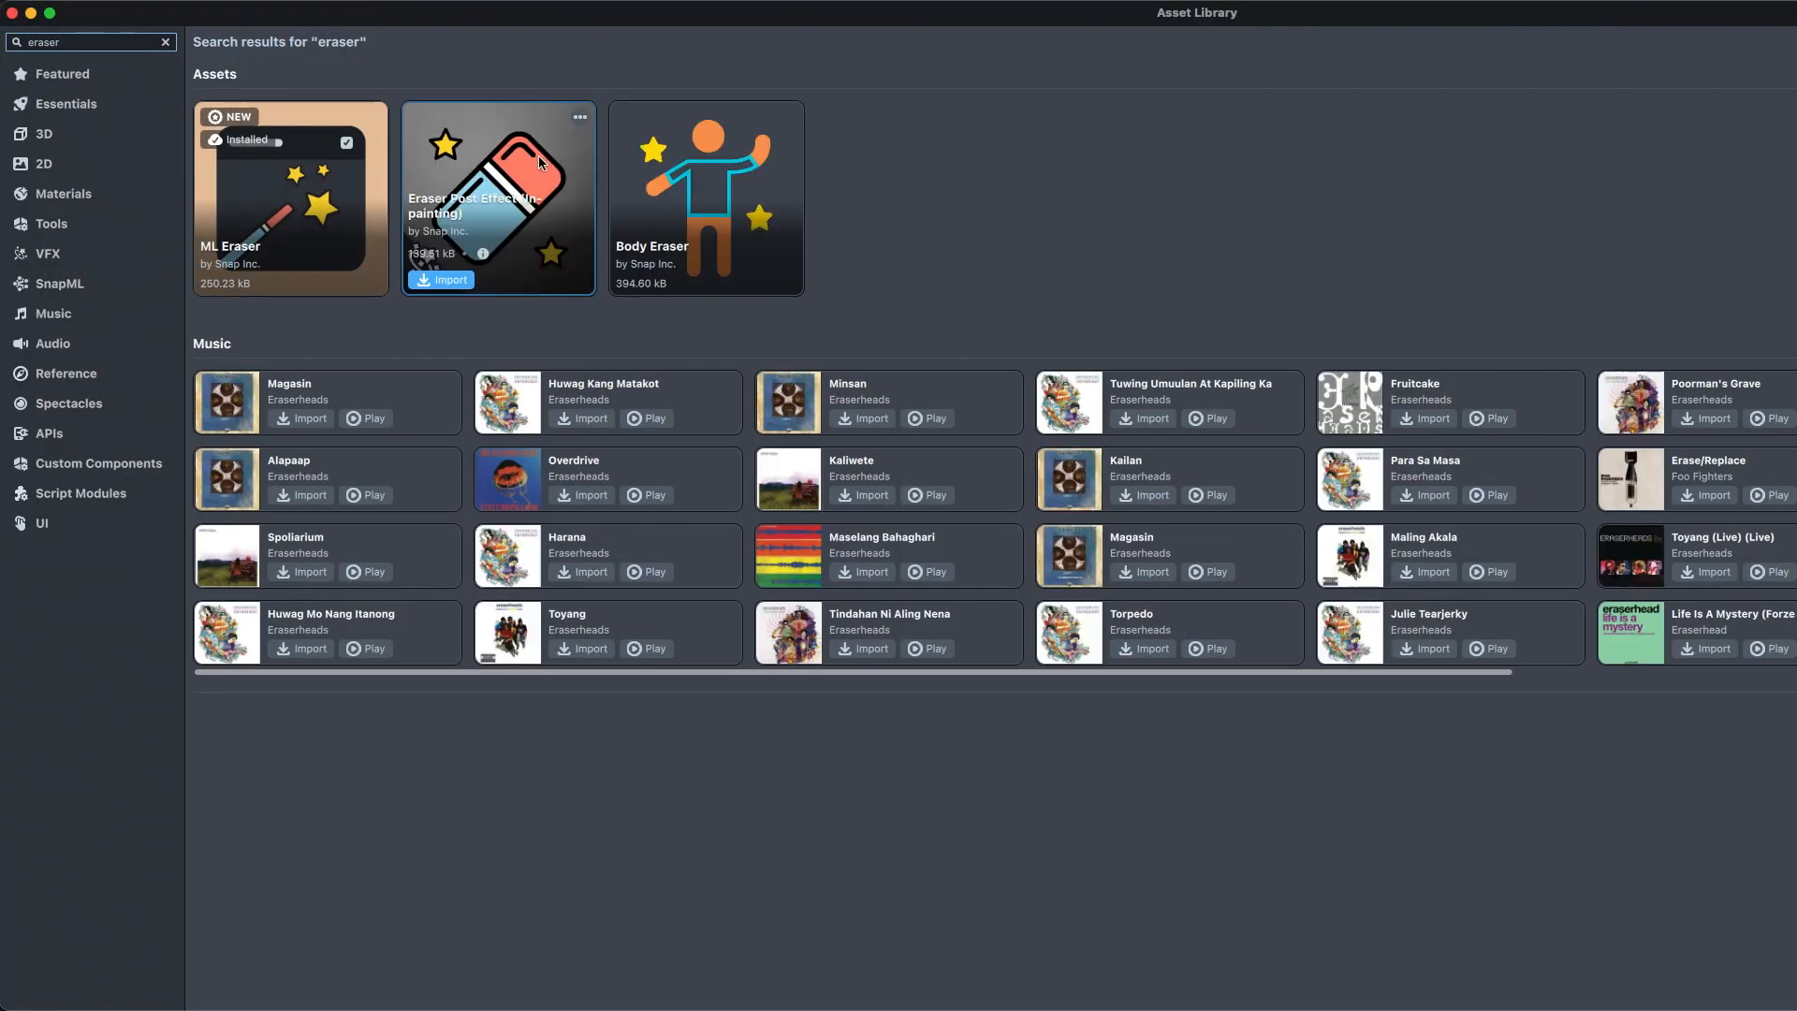
mouse_move(625, 188)
left_click(647, 283)
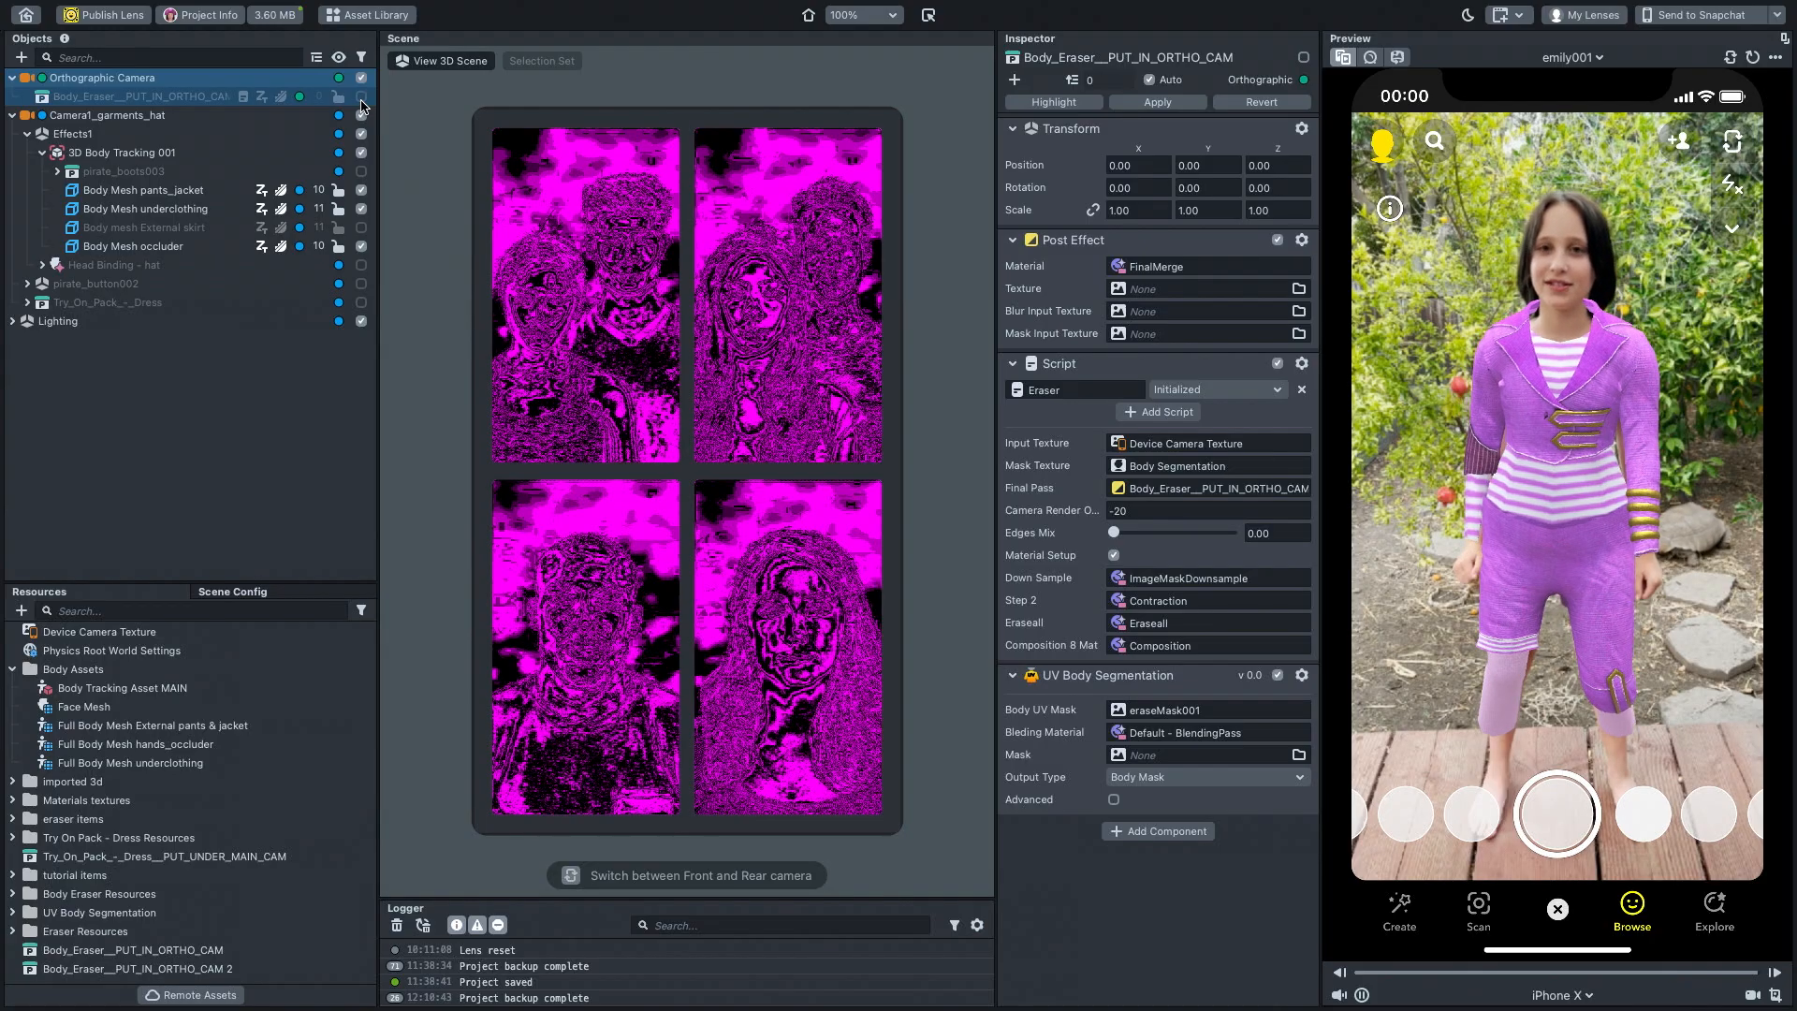
- Toggle Body_Eraser__PUT_IN_ORTHO_CAM to compare the outfit with and without body erasing, leaving the eraser enabled
left_click(362, 98)
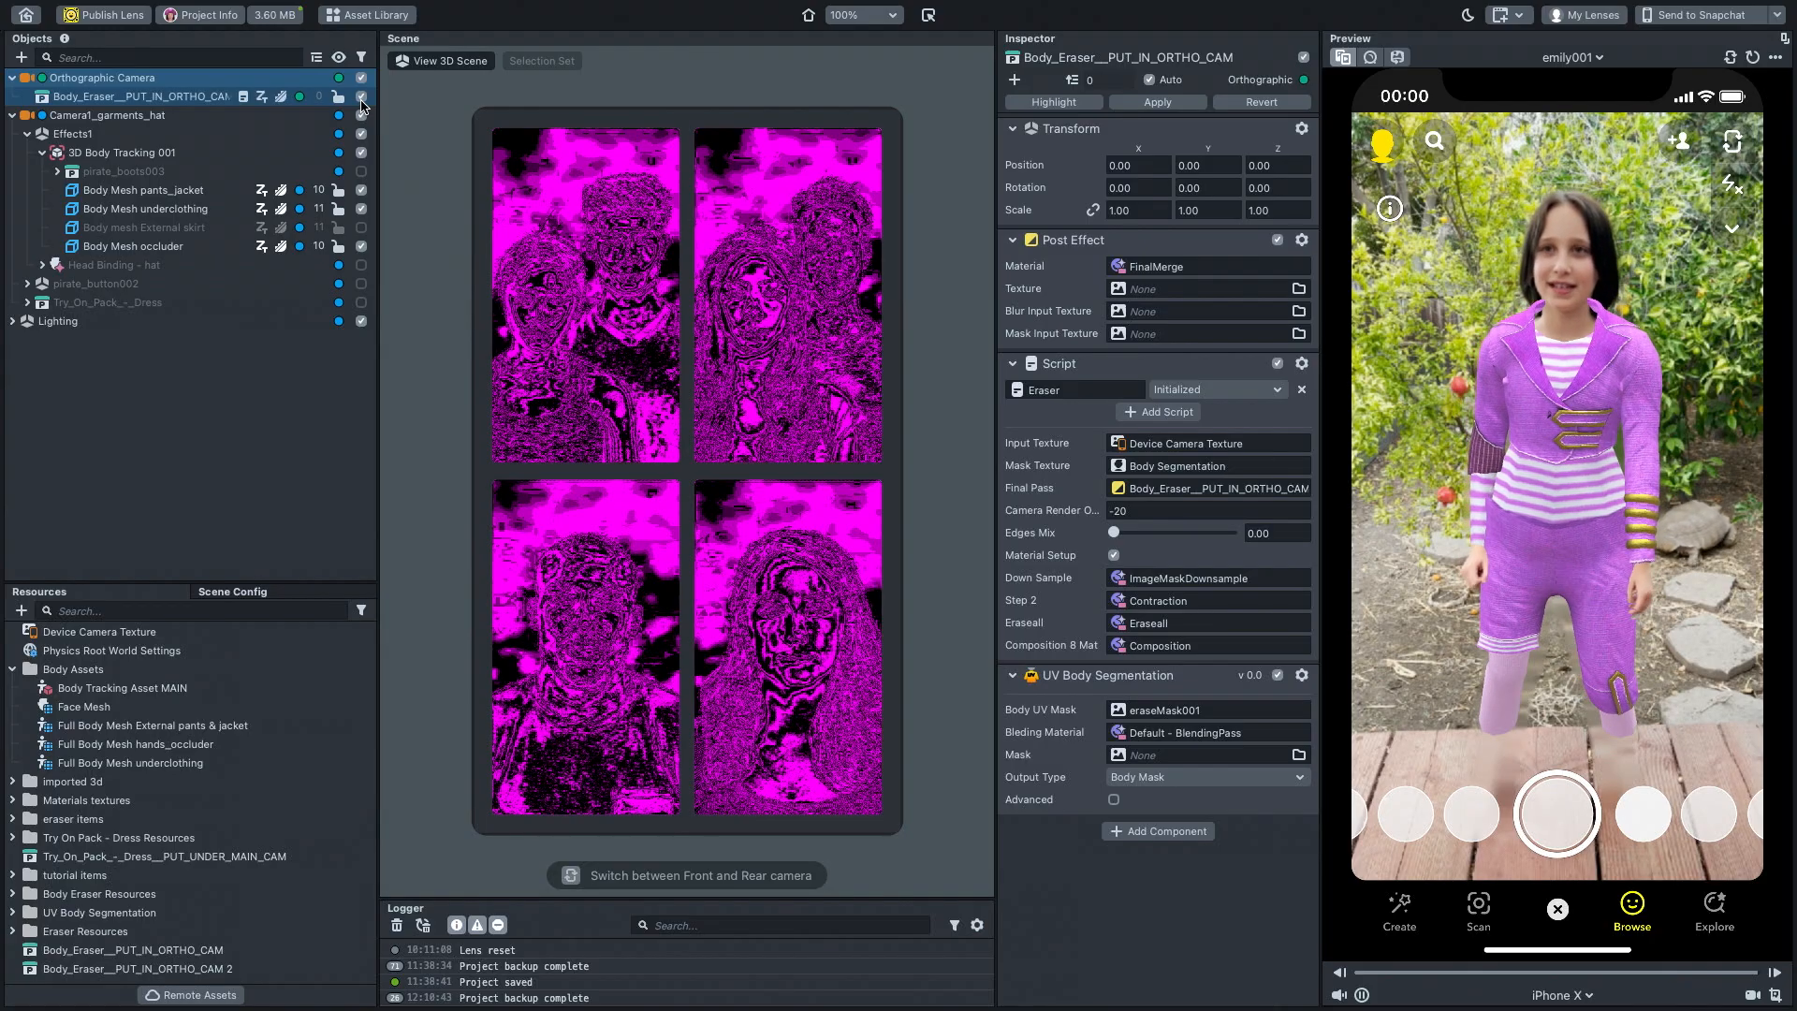
left_click(361, 98)
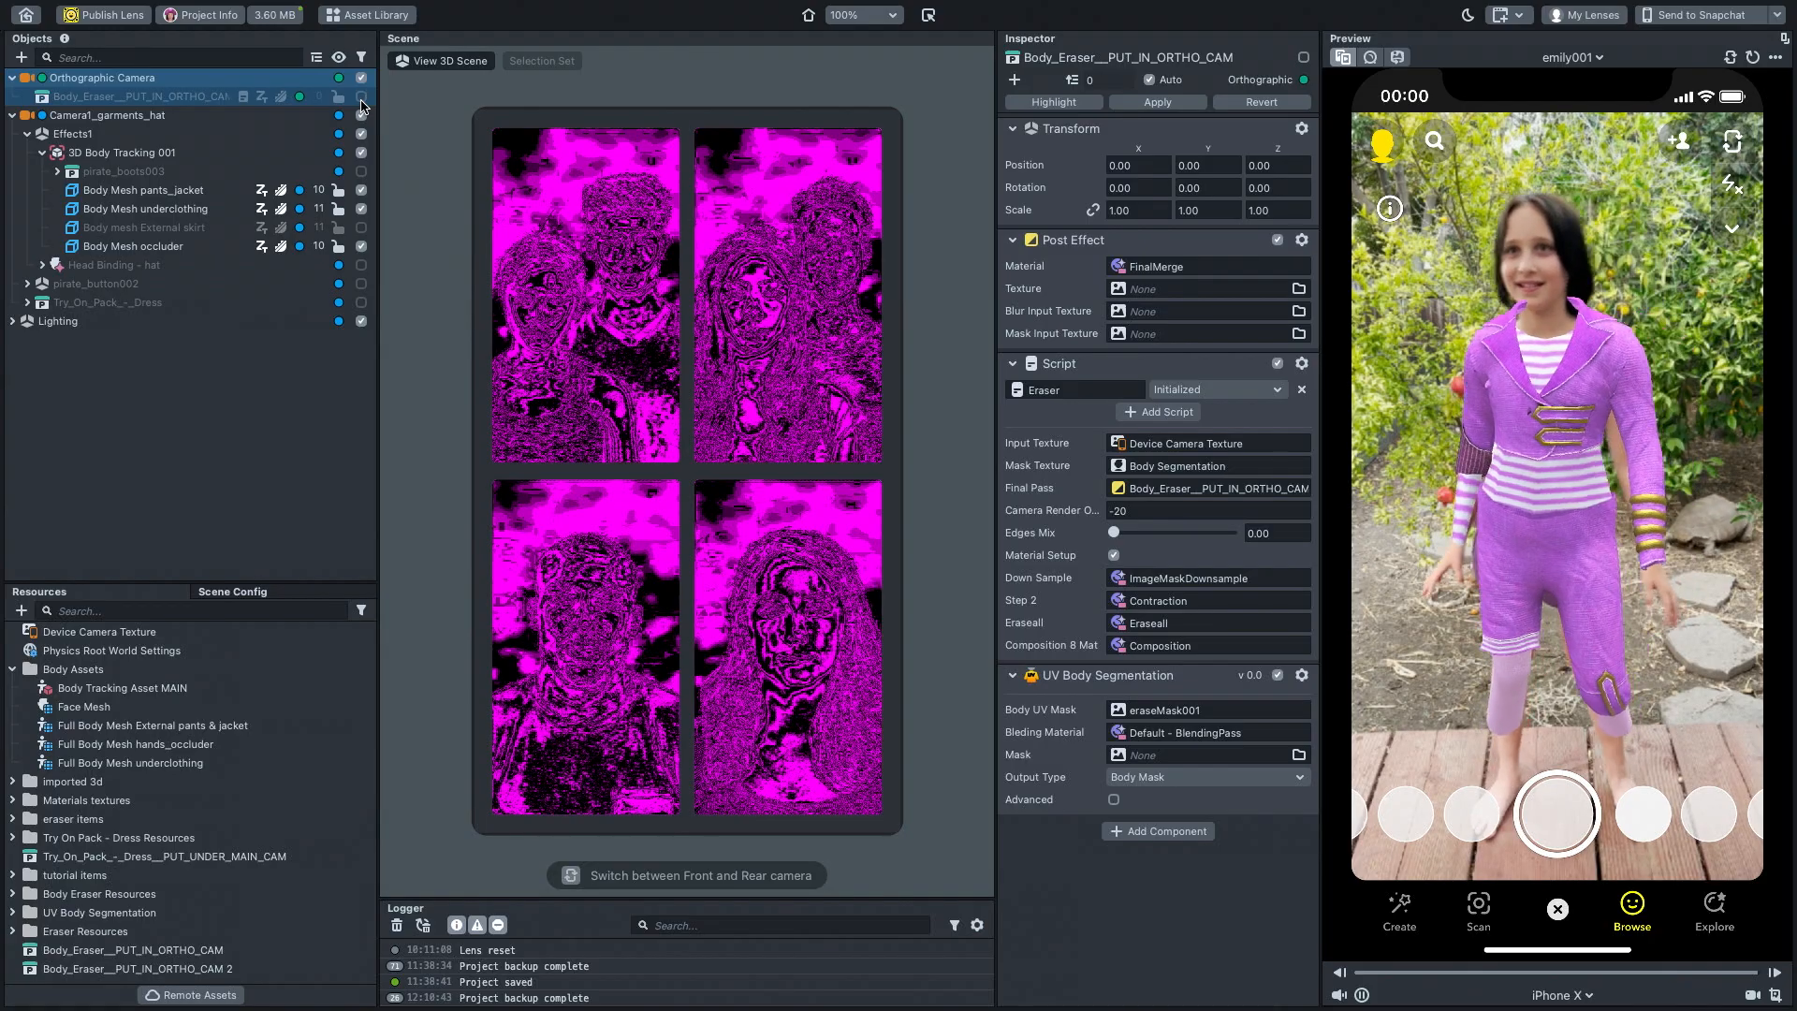
left_click(361, 97)
left_click(361, 97)
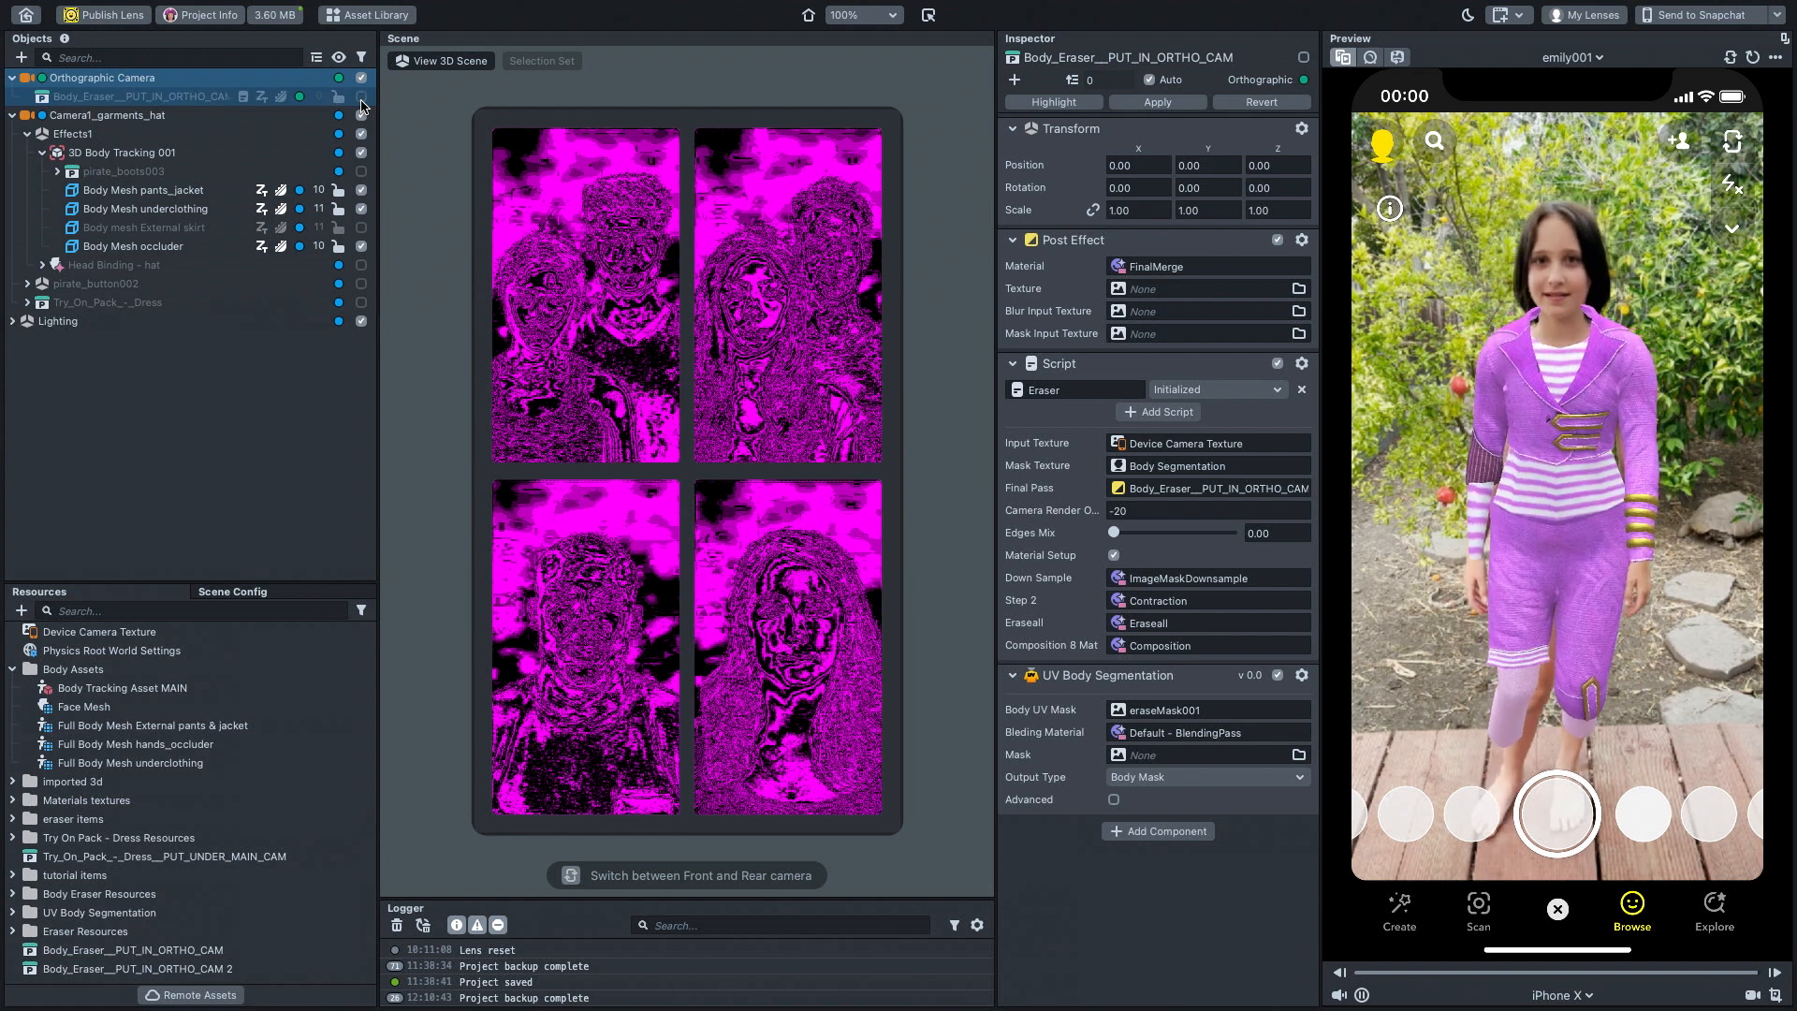
left_click(361, 97)
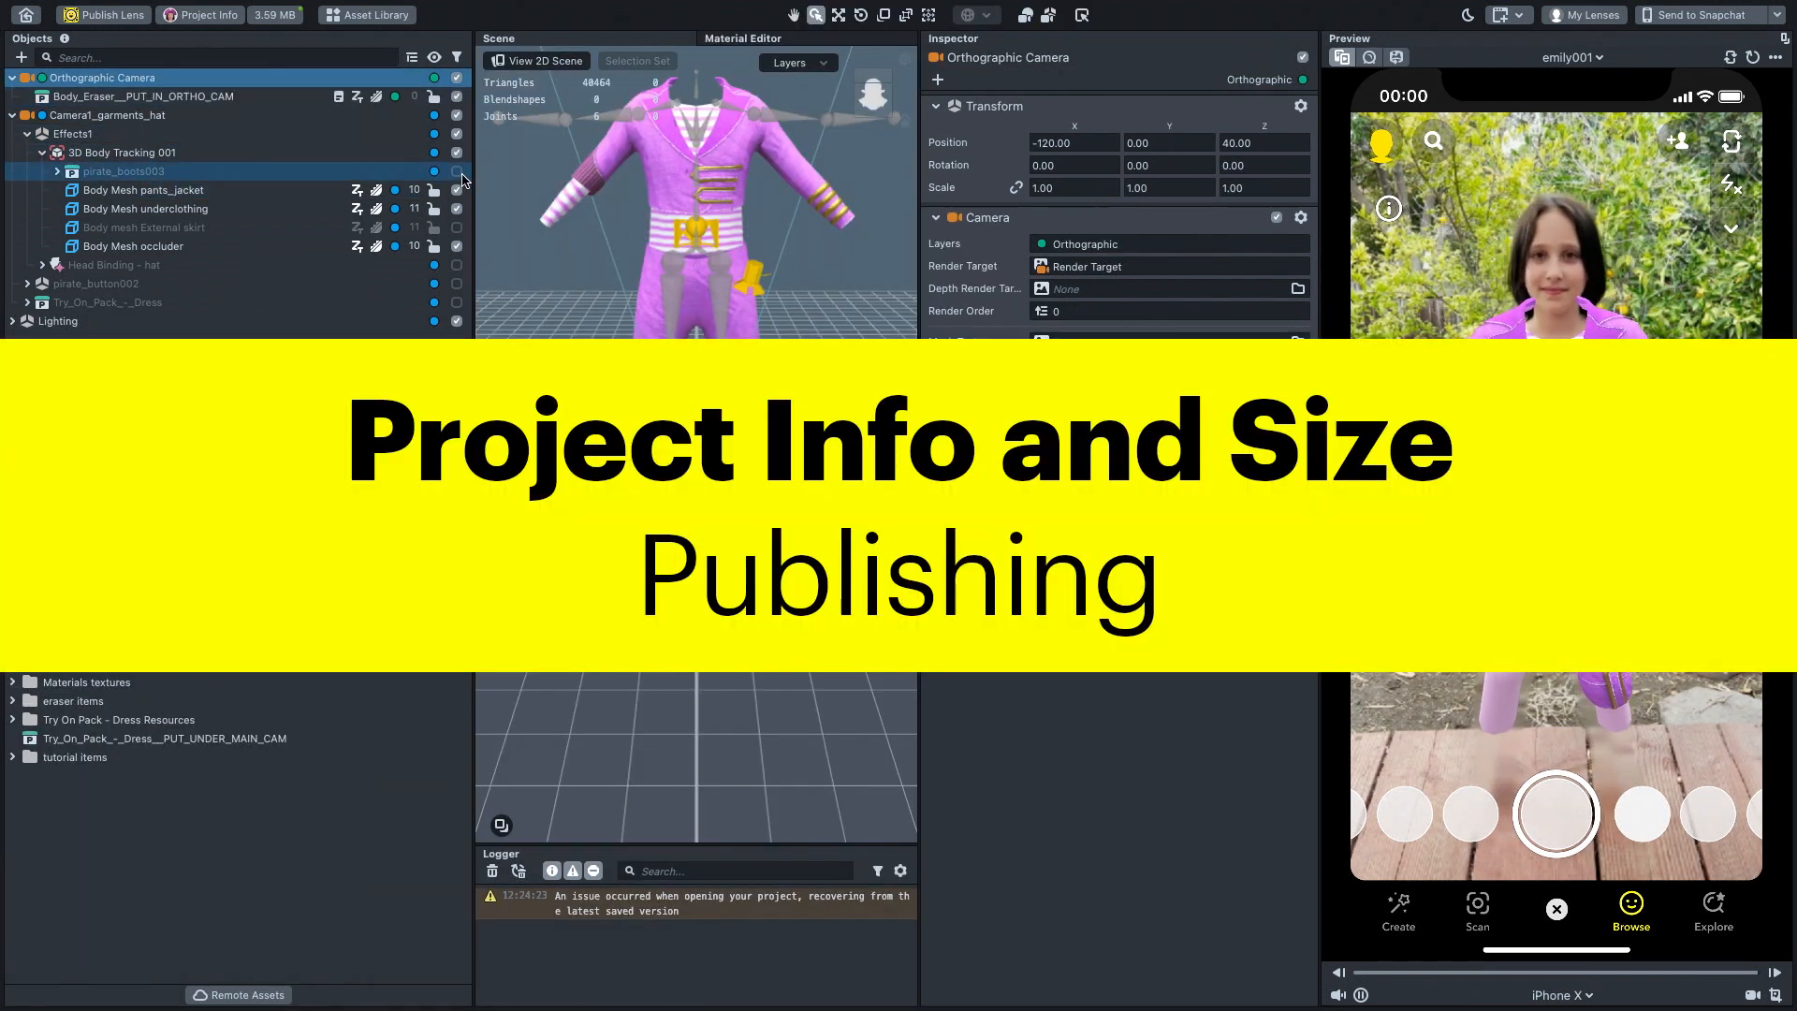
- Enable pirate_boots003, Body mesh External skirt, Head Binding - hat, pirate_button002 and Try_On_Pack_-_Dress to restore the full costume
left_click(458, 172)
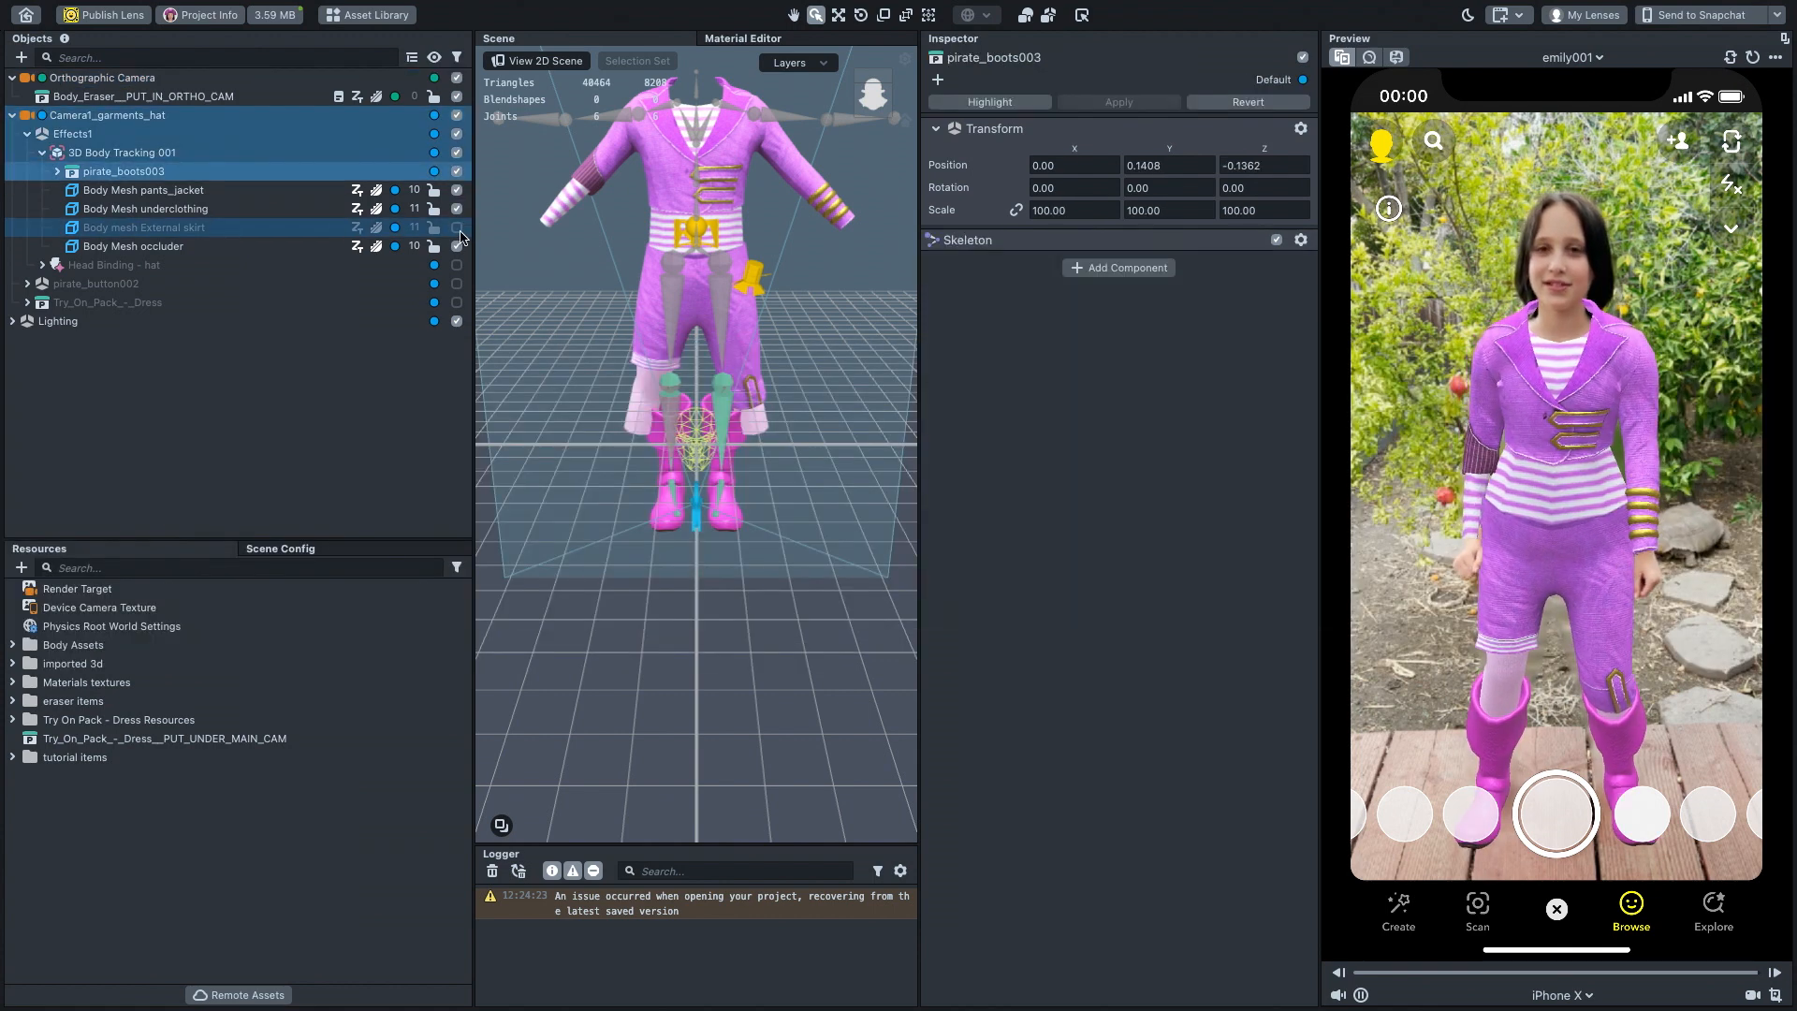
left_click(457, 228)
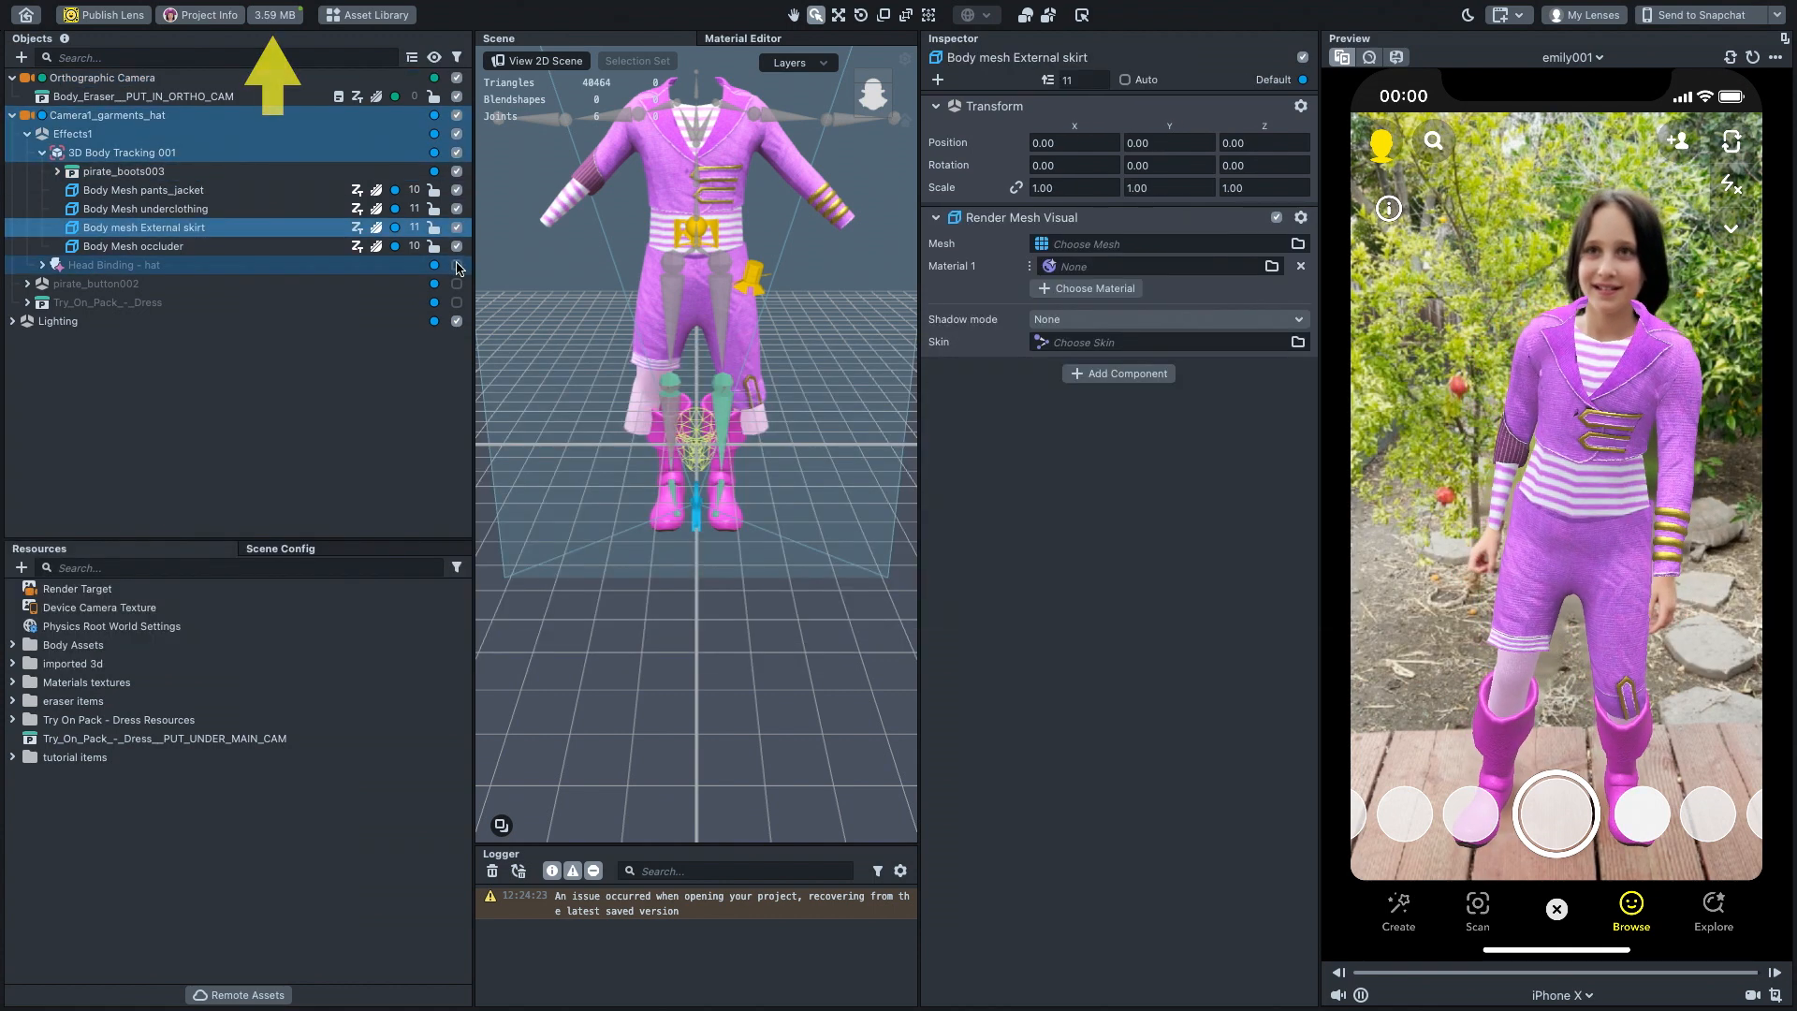
left_click(458, 265)
left_click(458, 284)
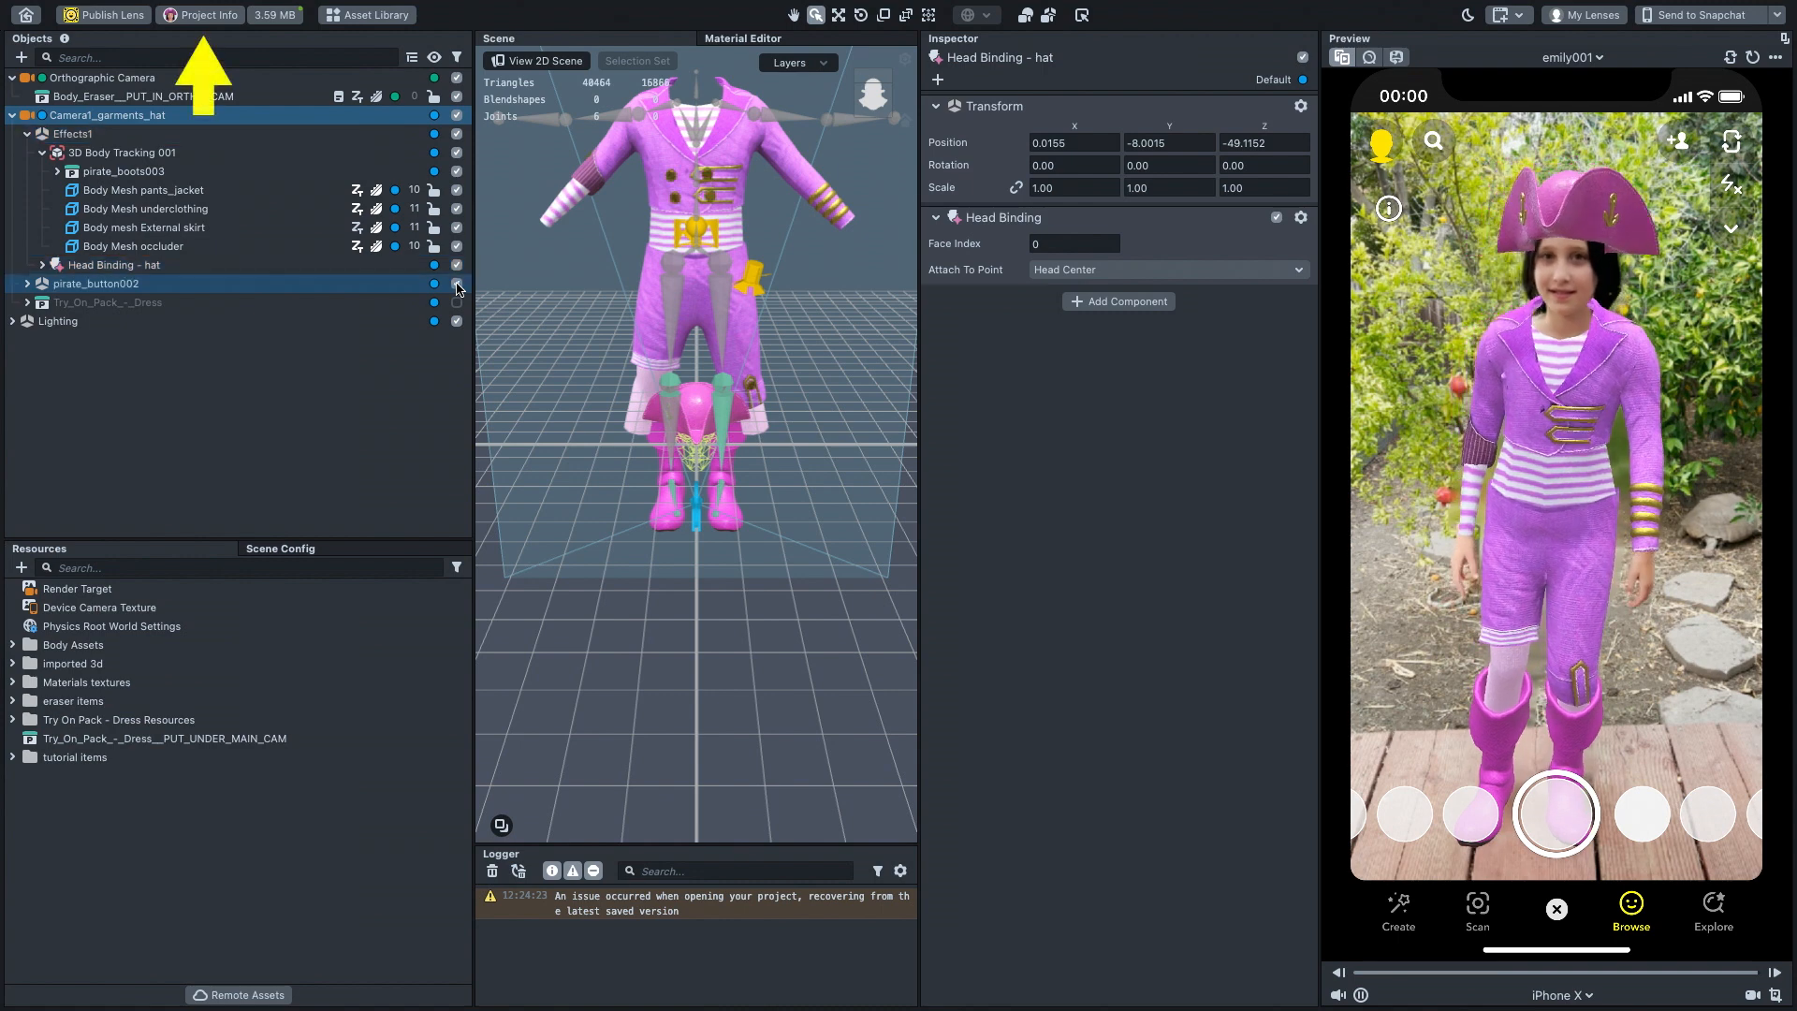
left_click(458, 302)
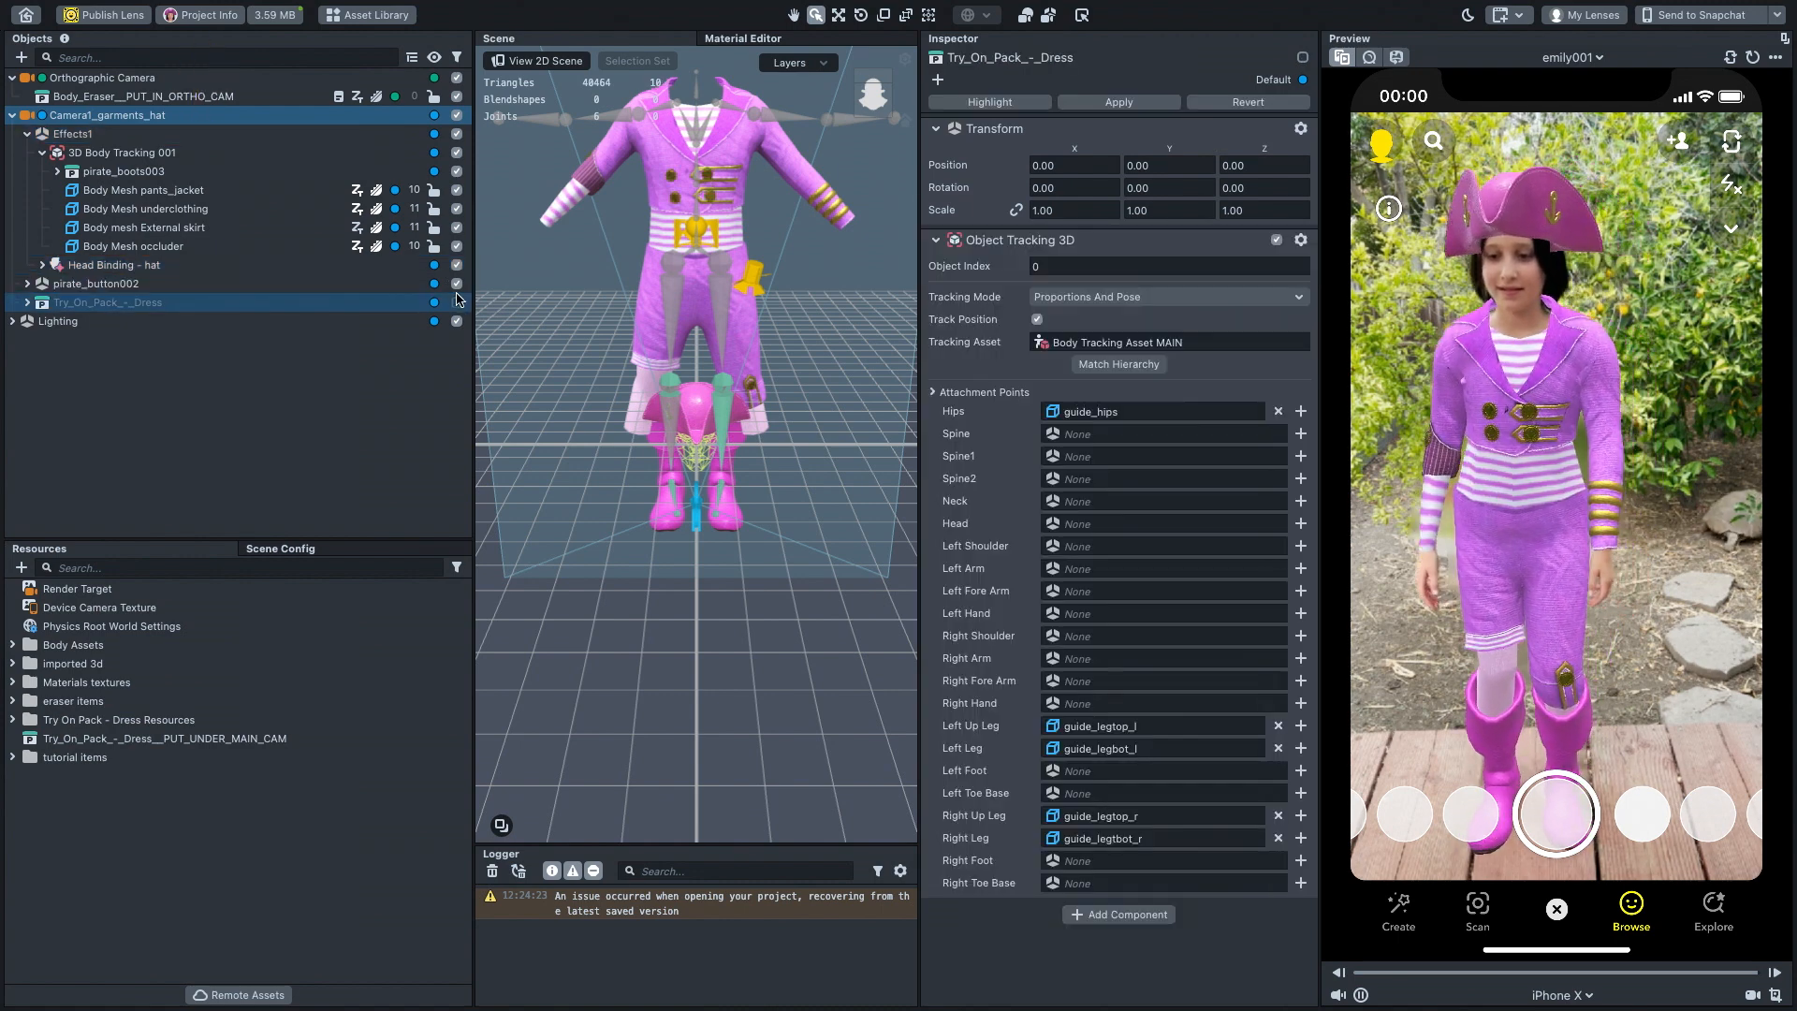
left_click(457, 302)
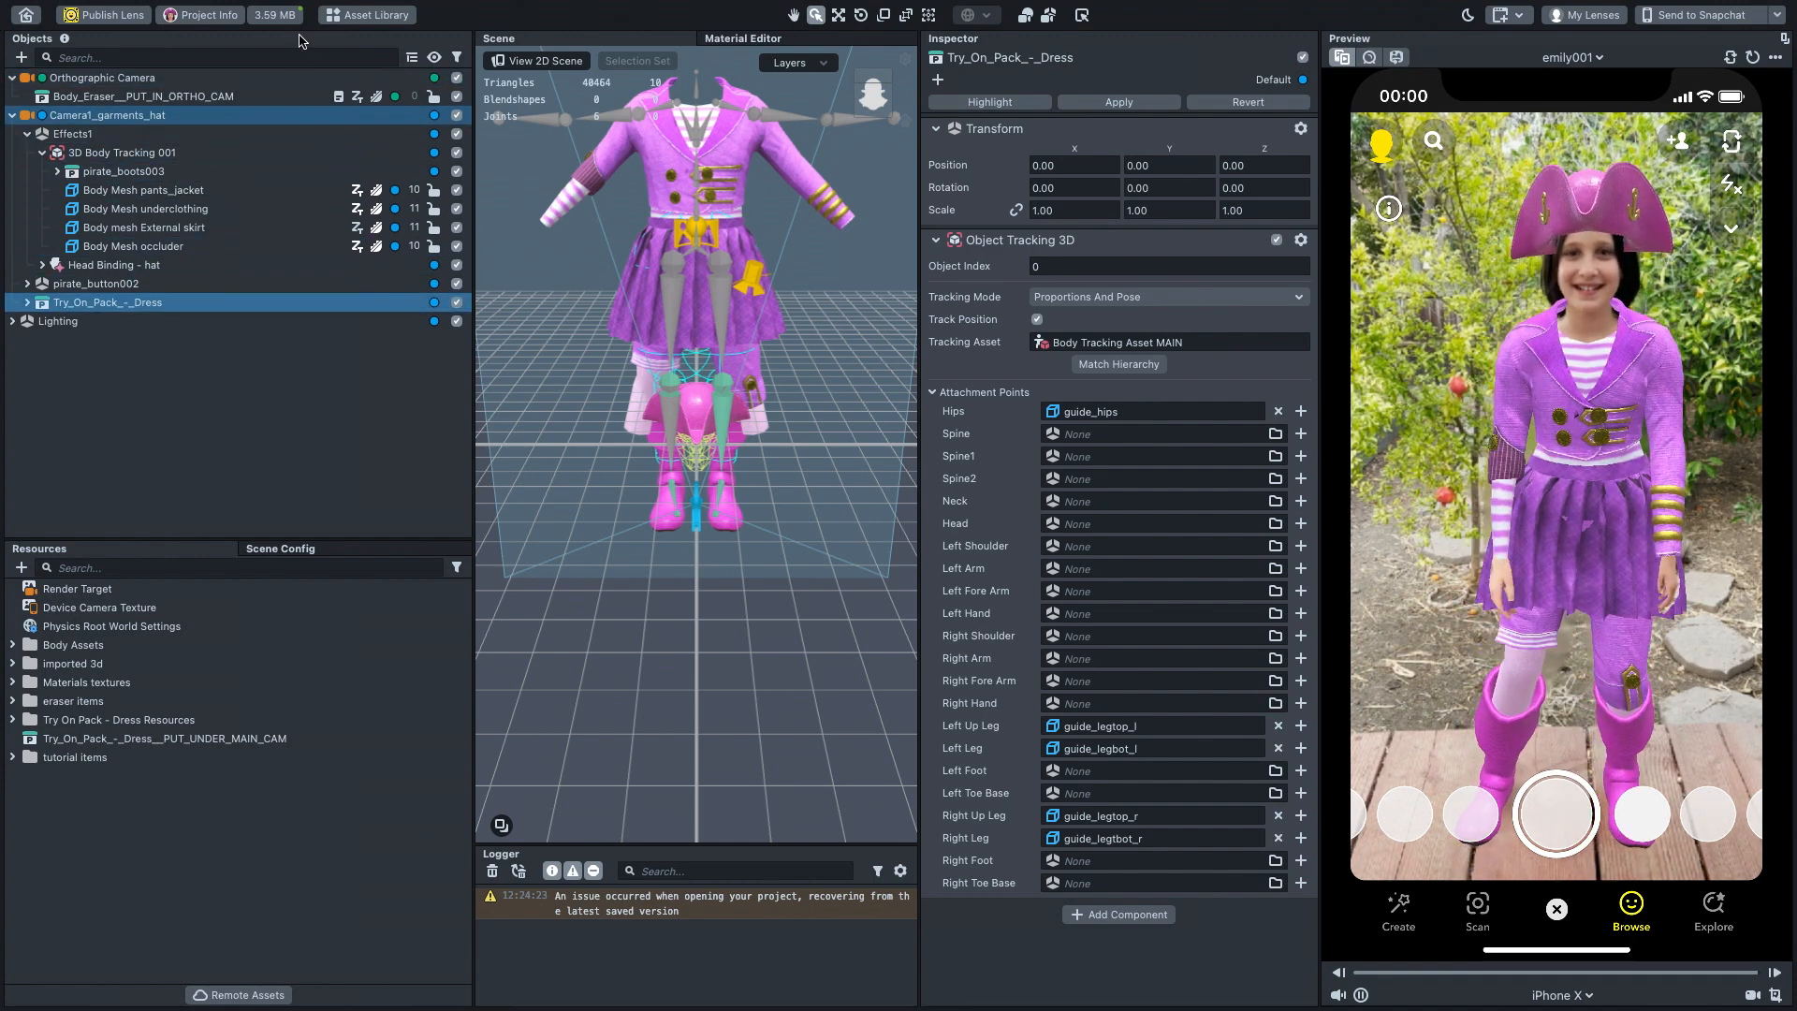
- Open the Lens size details, and switch to the Creators3D online viewer to examine the wireframe of the jacket and pants mesh
left_click(278, 19)
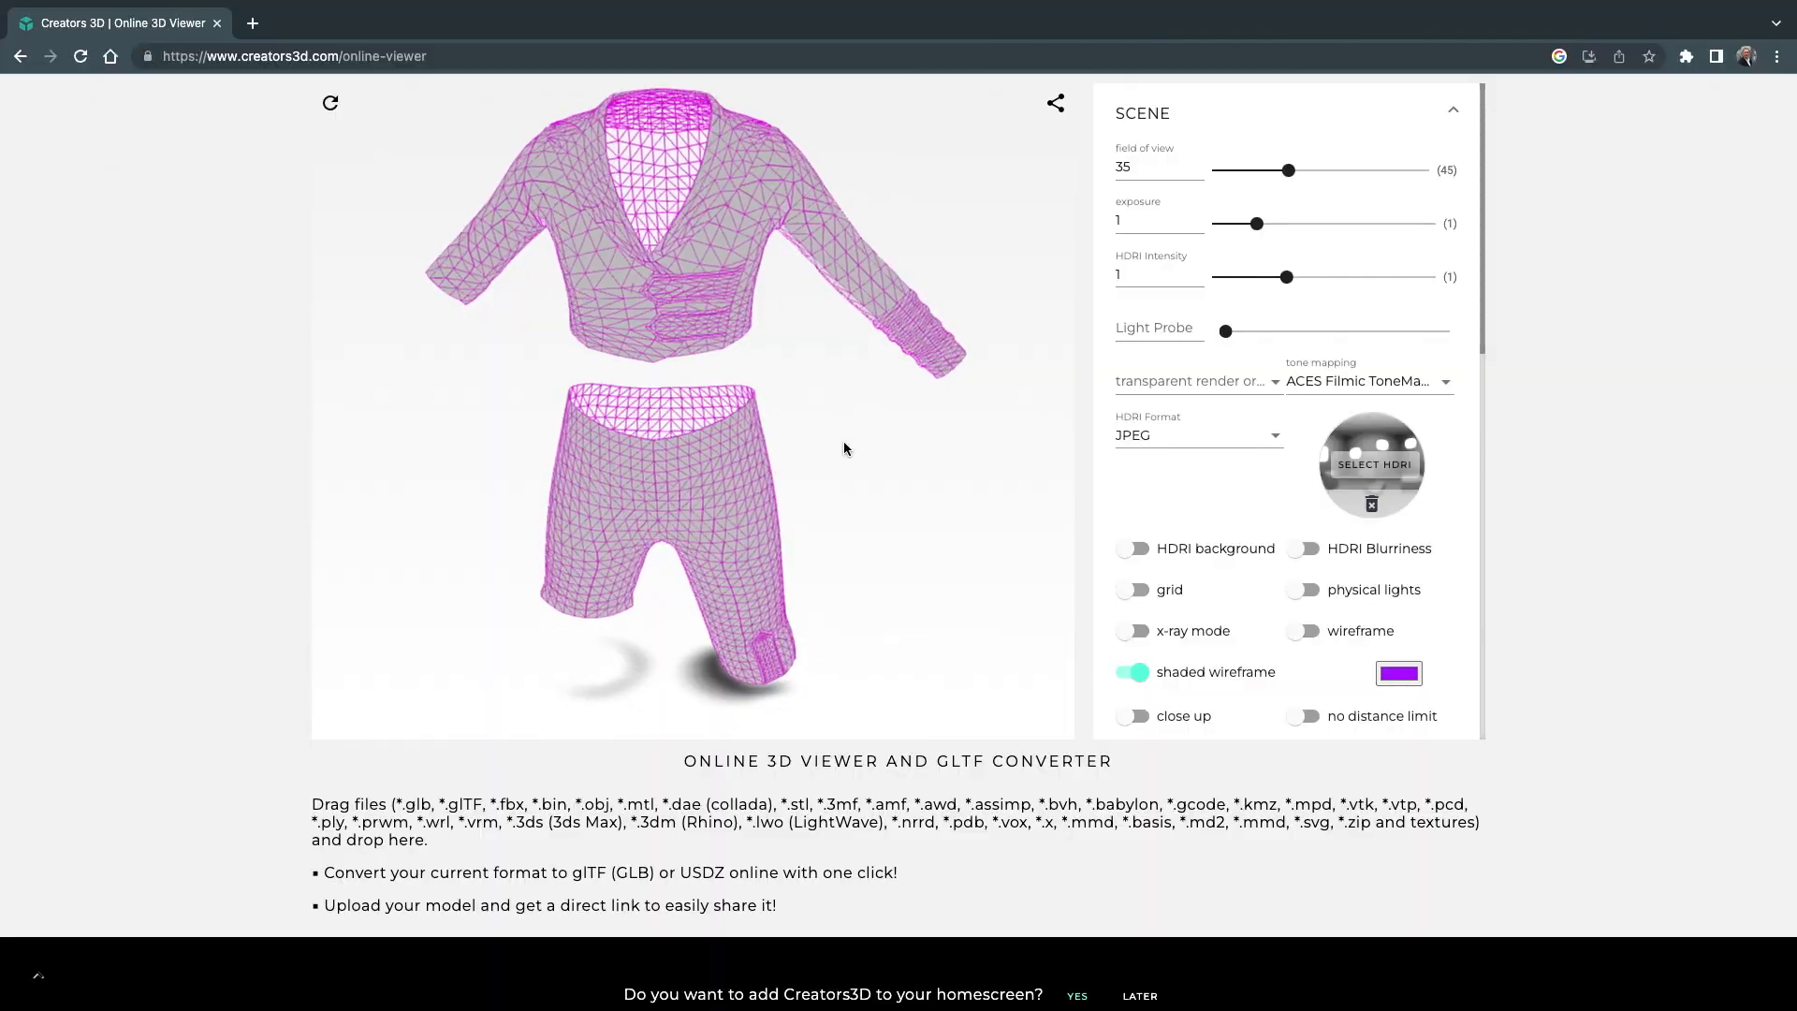
left_click_drag(845, 441, 352, 457)
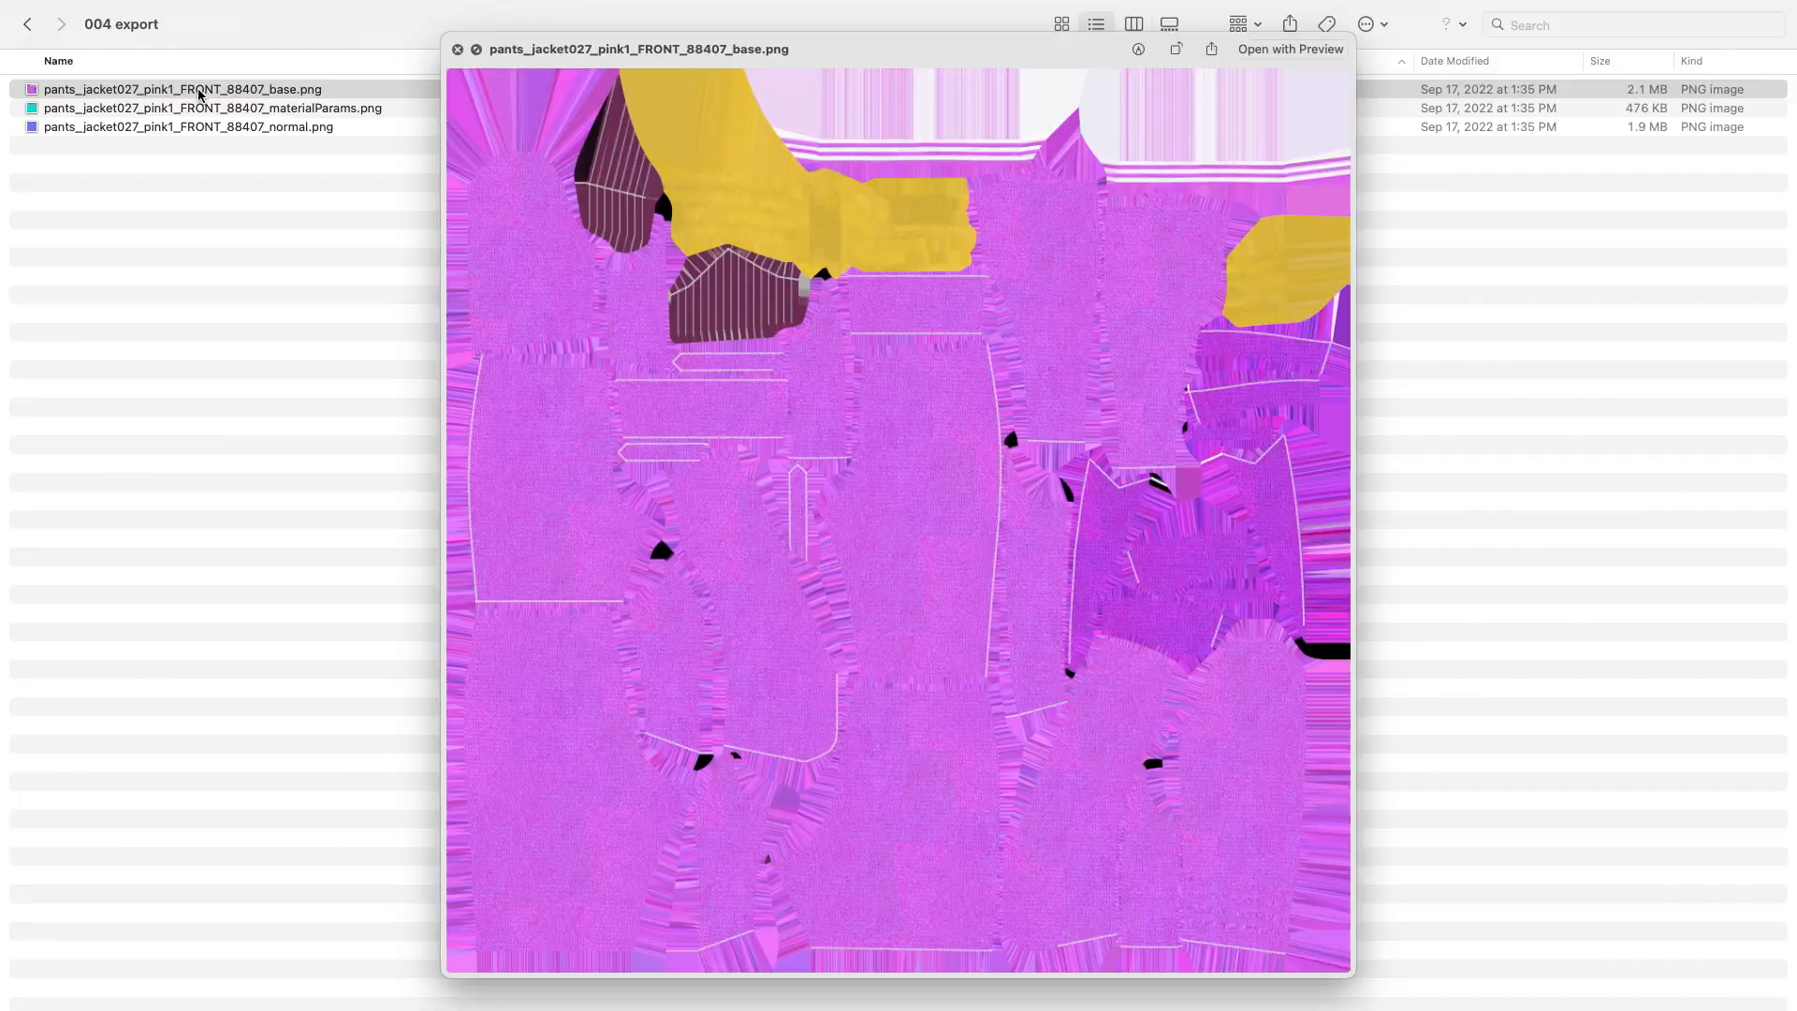
- Preview the base, materialParams and normal PNG textures of pants_jacket027_pink1_FRONT_88407 in the 004 export folder
key("Down")
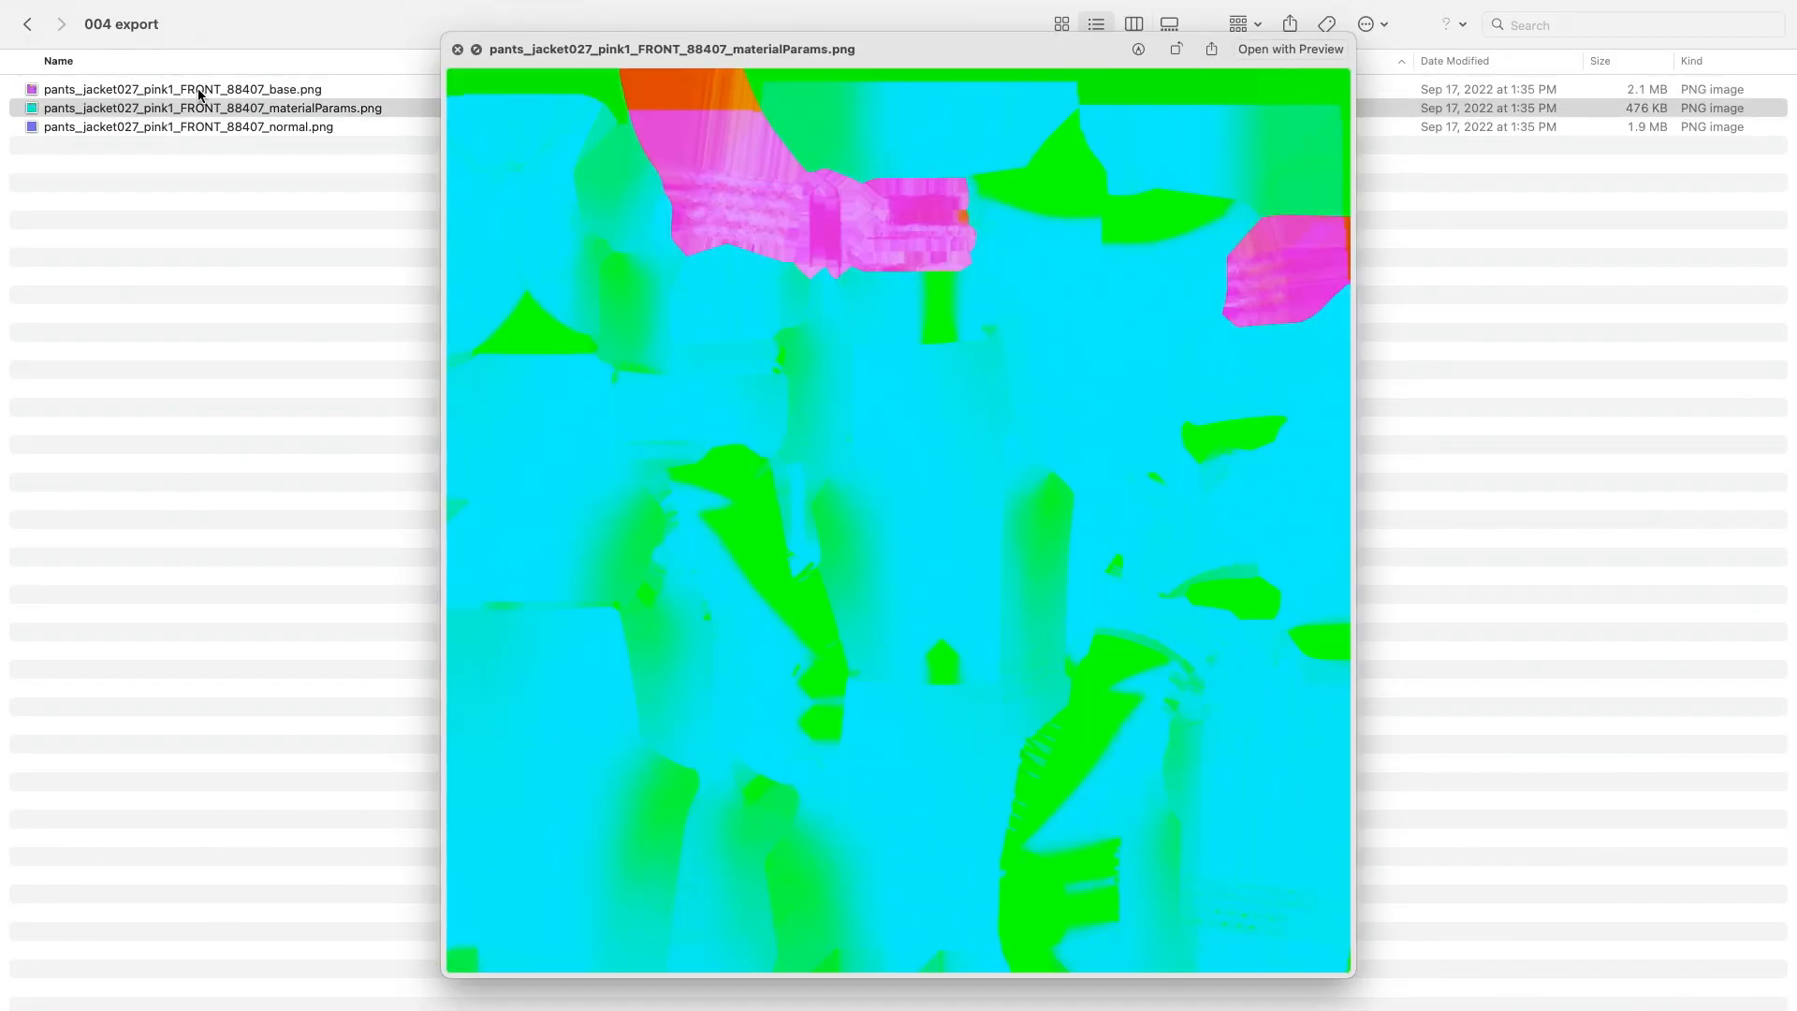
key("Down")
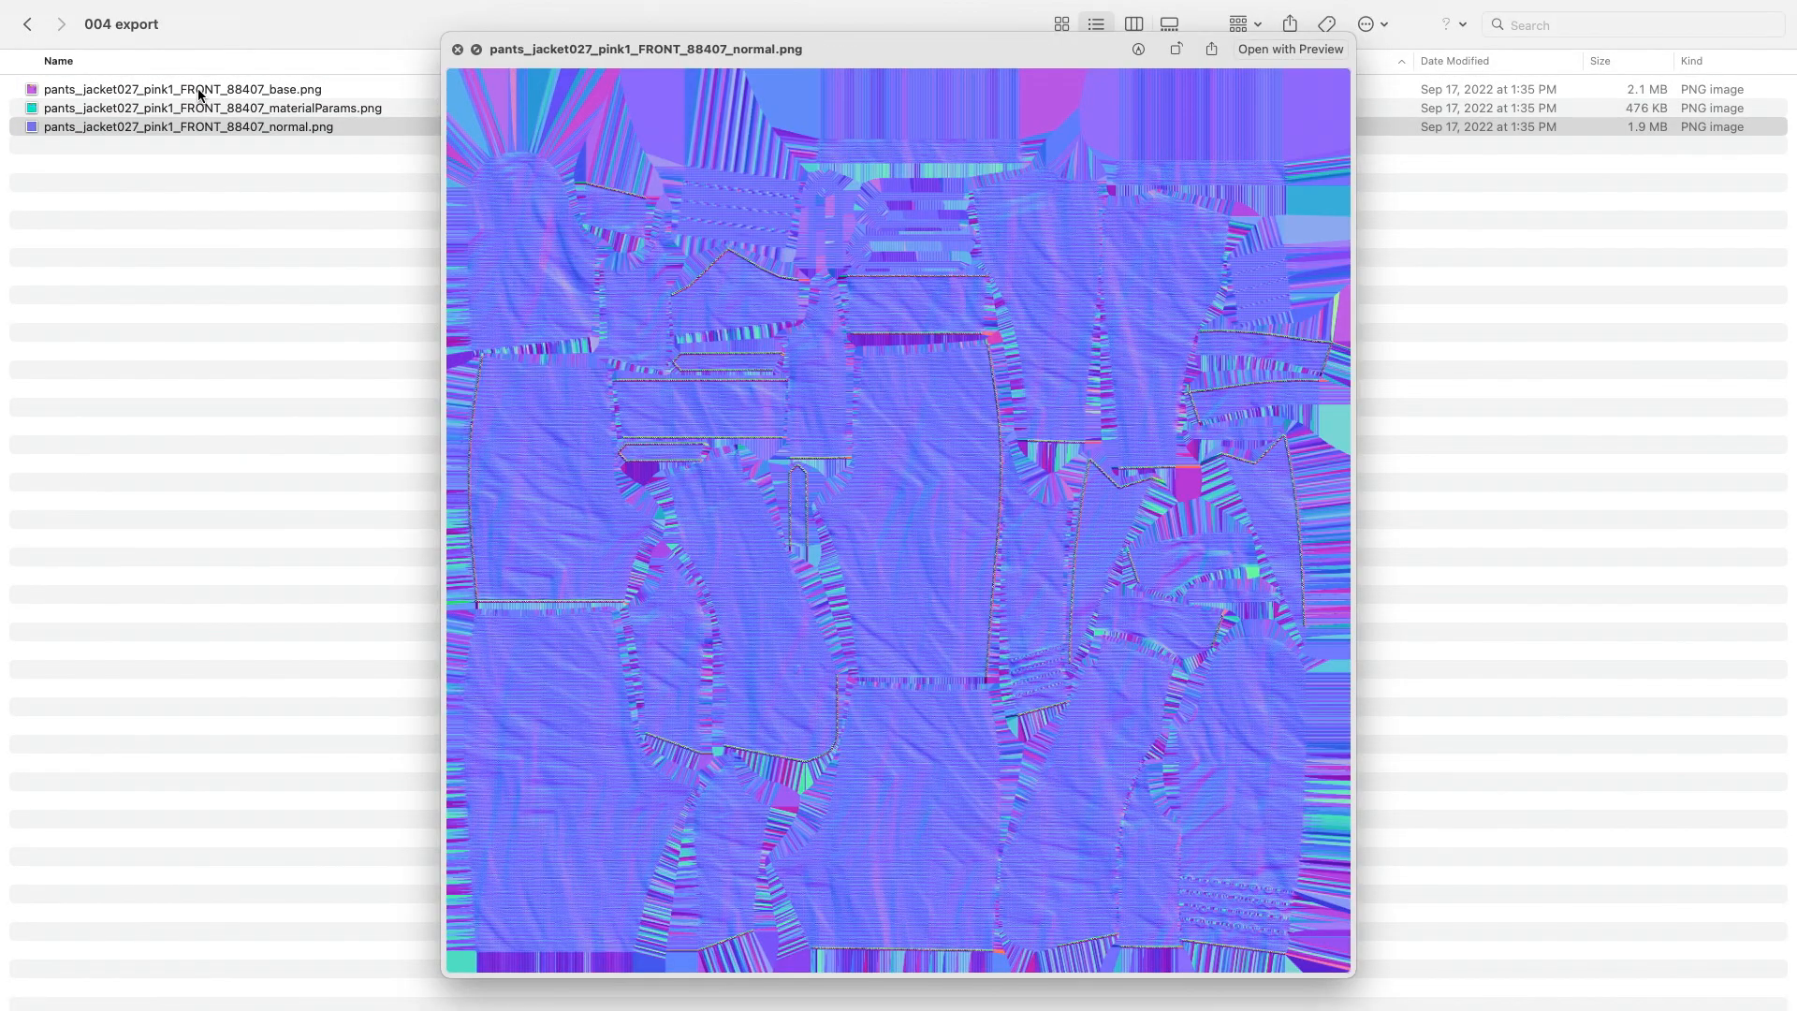
key("space")
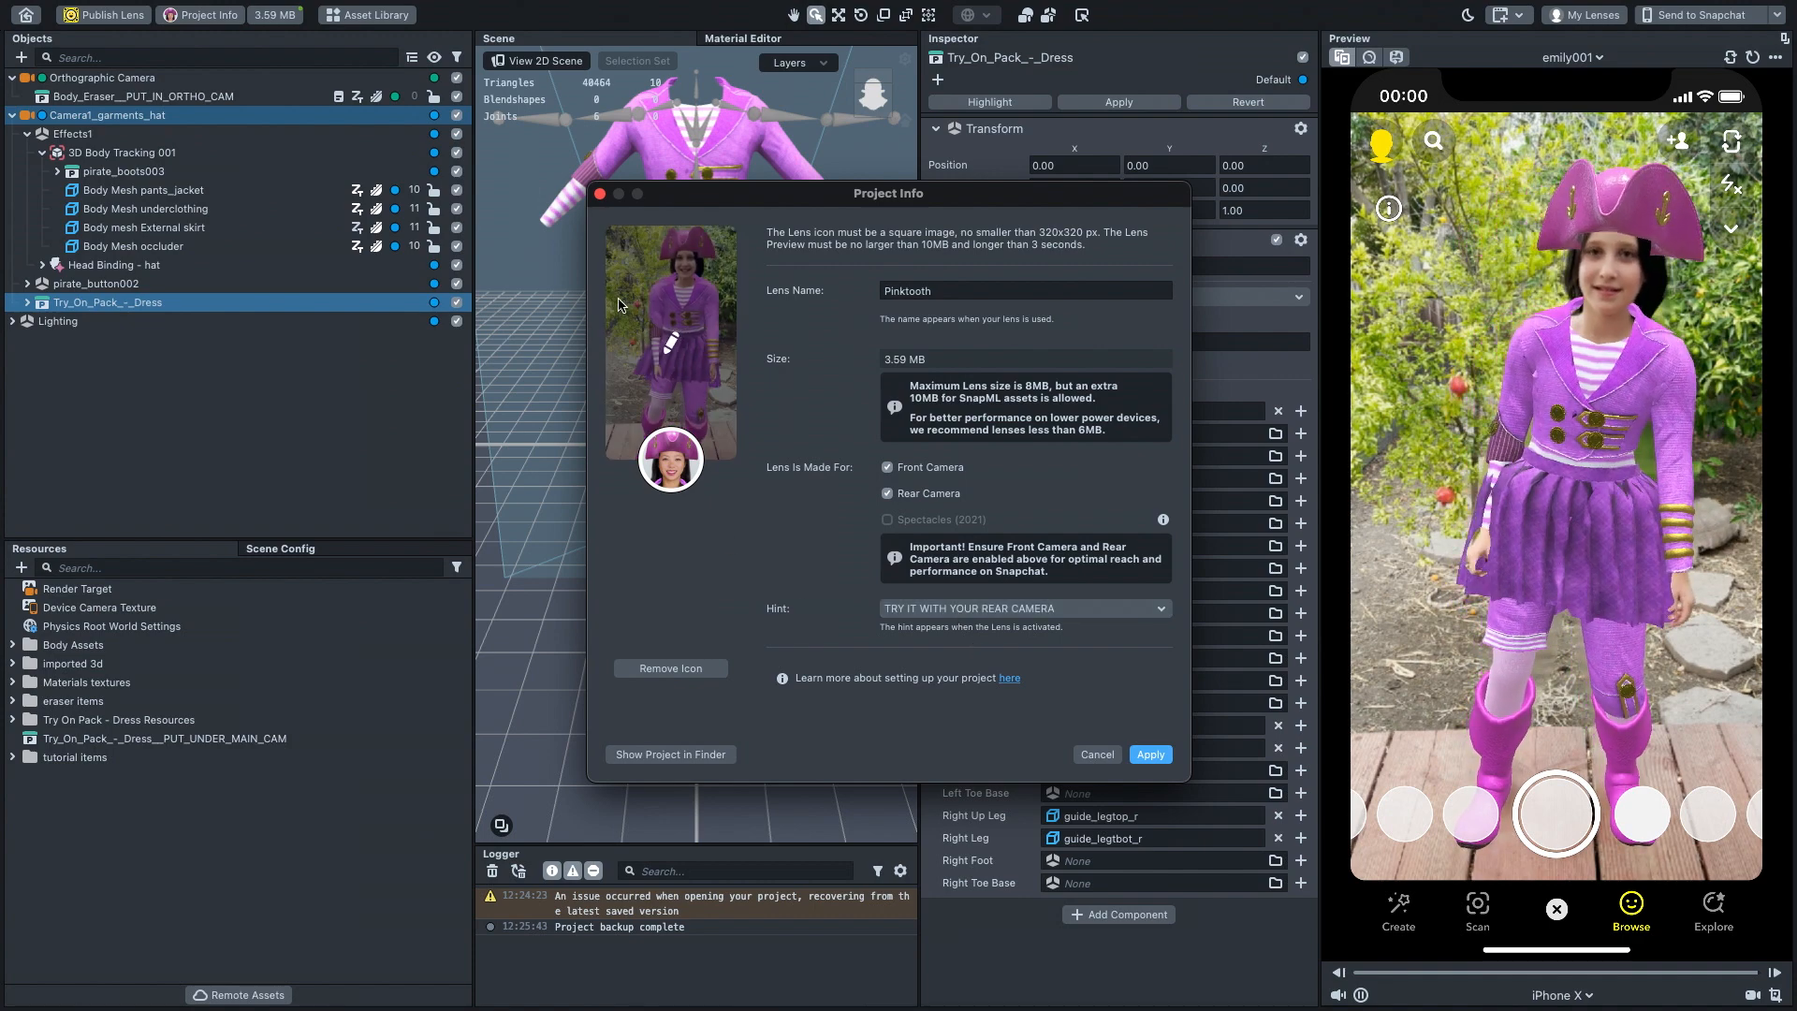
- Close the Project Info window and start publishing the Lens
left_click(600, 195)
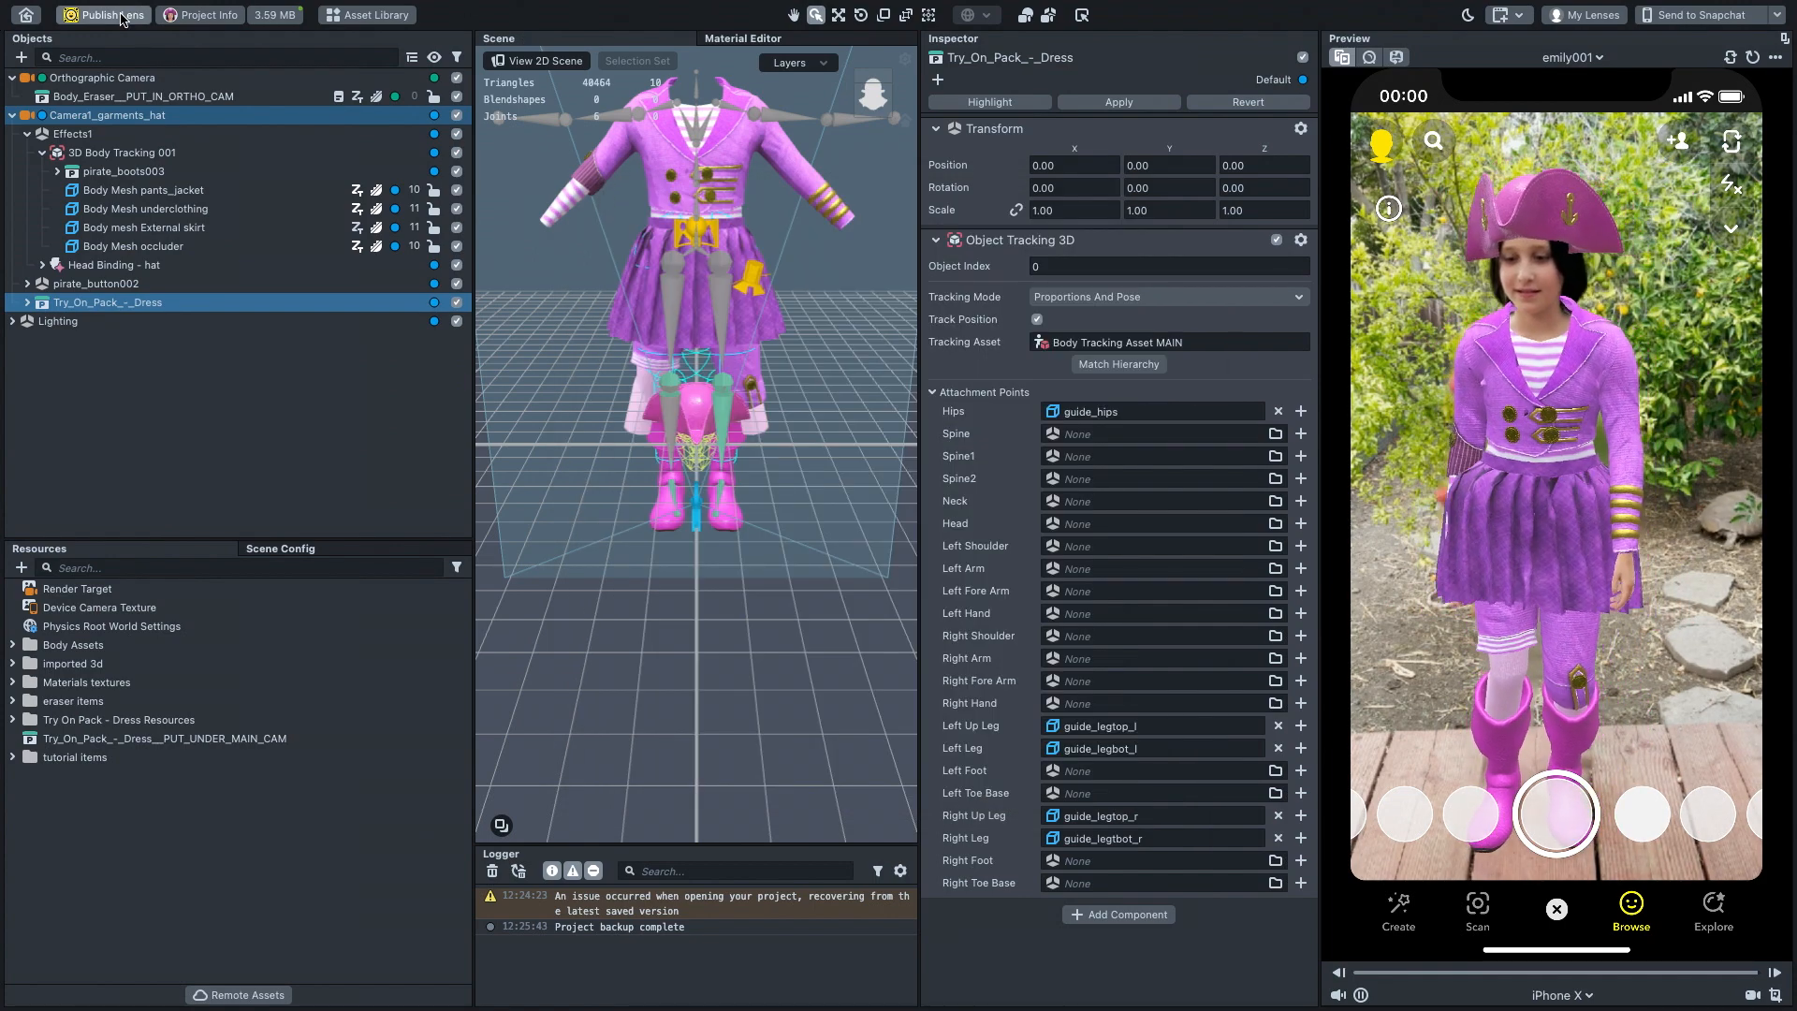
left_click(111, 15)
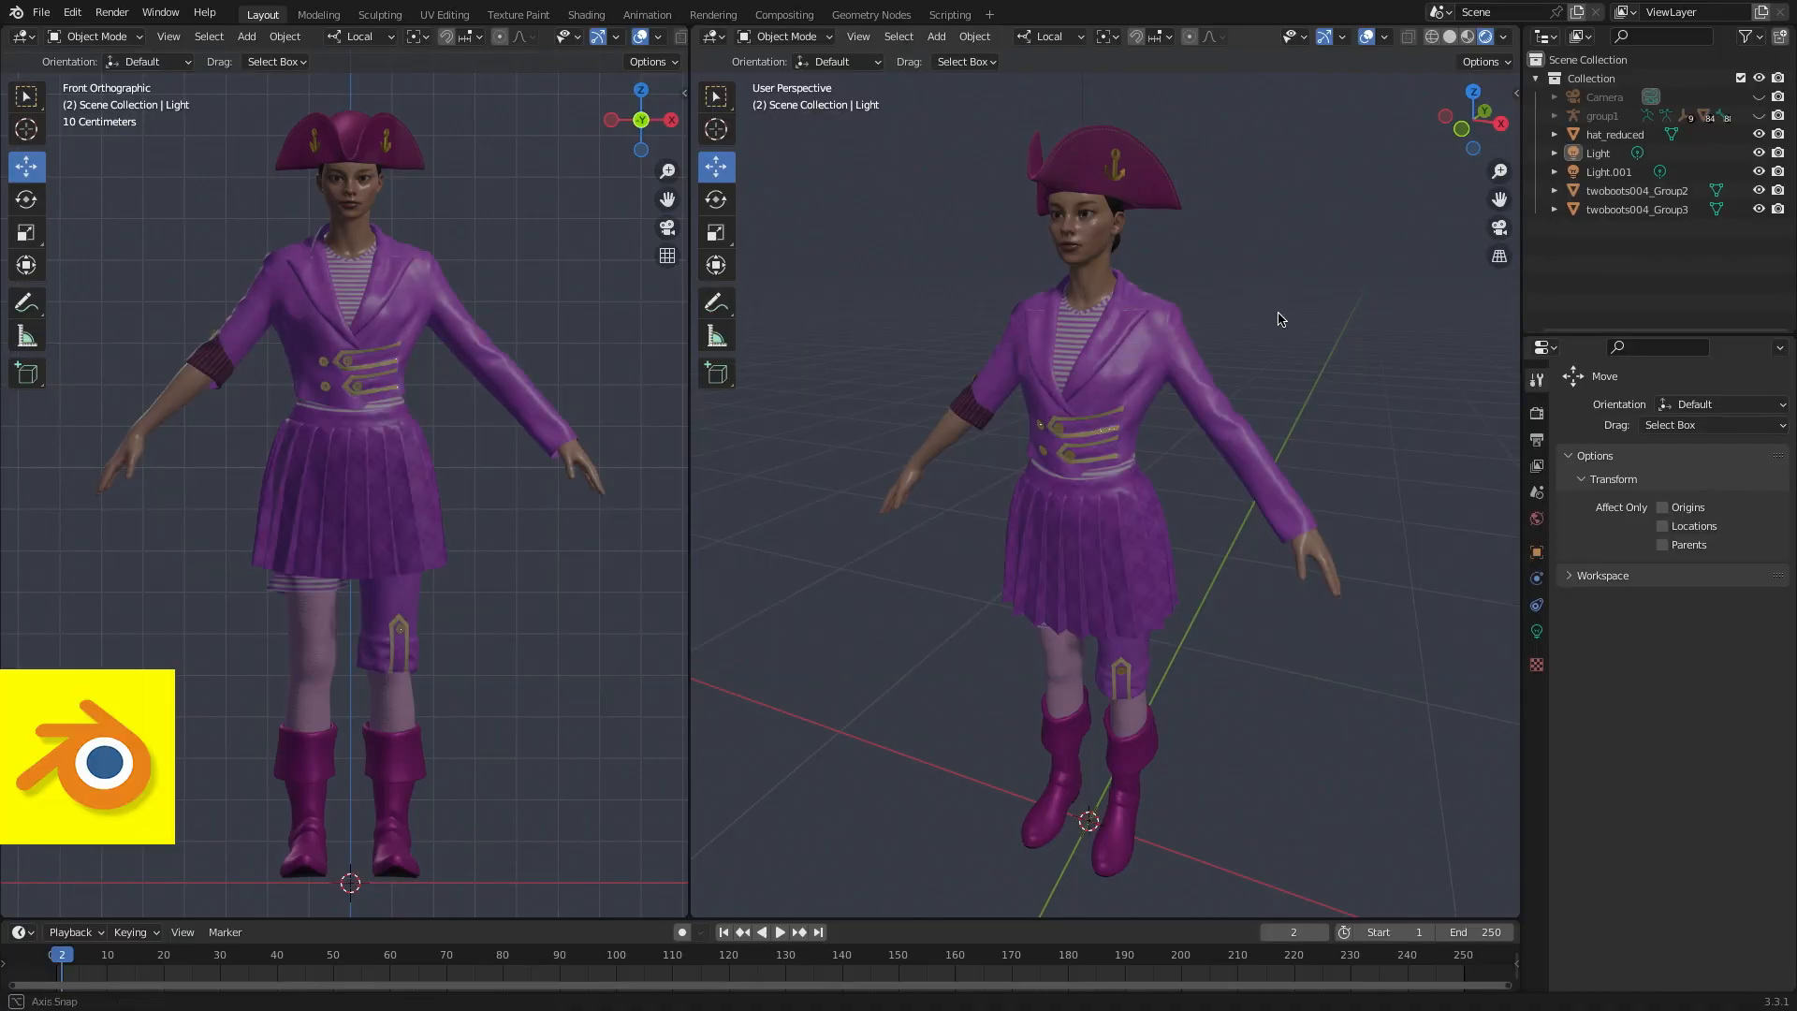
- Switch to Blender and examine the fully dressed pirate character from another angle
mouse_move(1276, 313)
middle_mouse_down()
mouse_move(1280, 348)
mouse_move(1436, 321)
mouse_move(1412, 309)
mouse_move(1348, 340)
mouse_move(1404, 312)
middle_mouse_up()
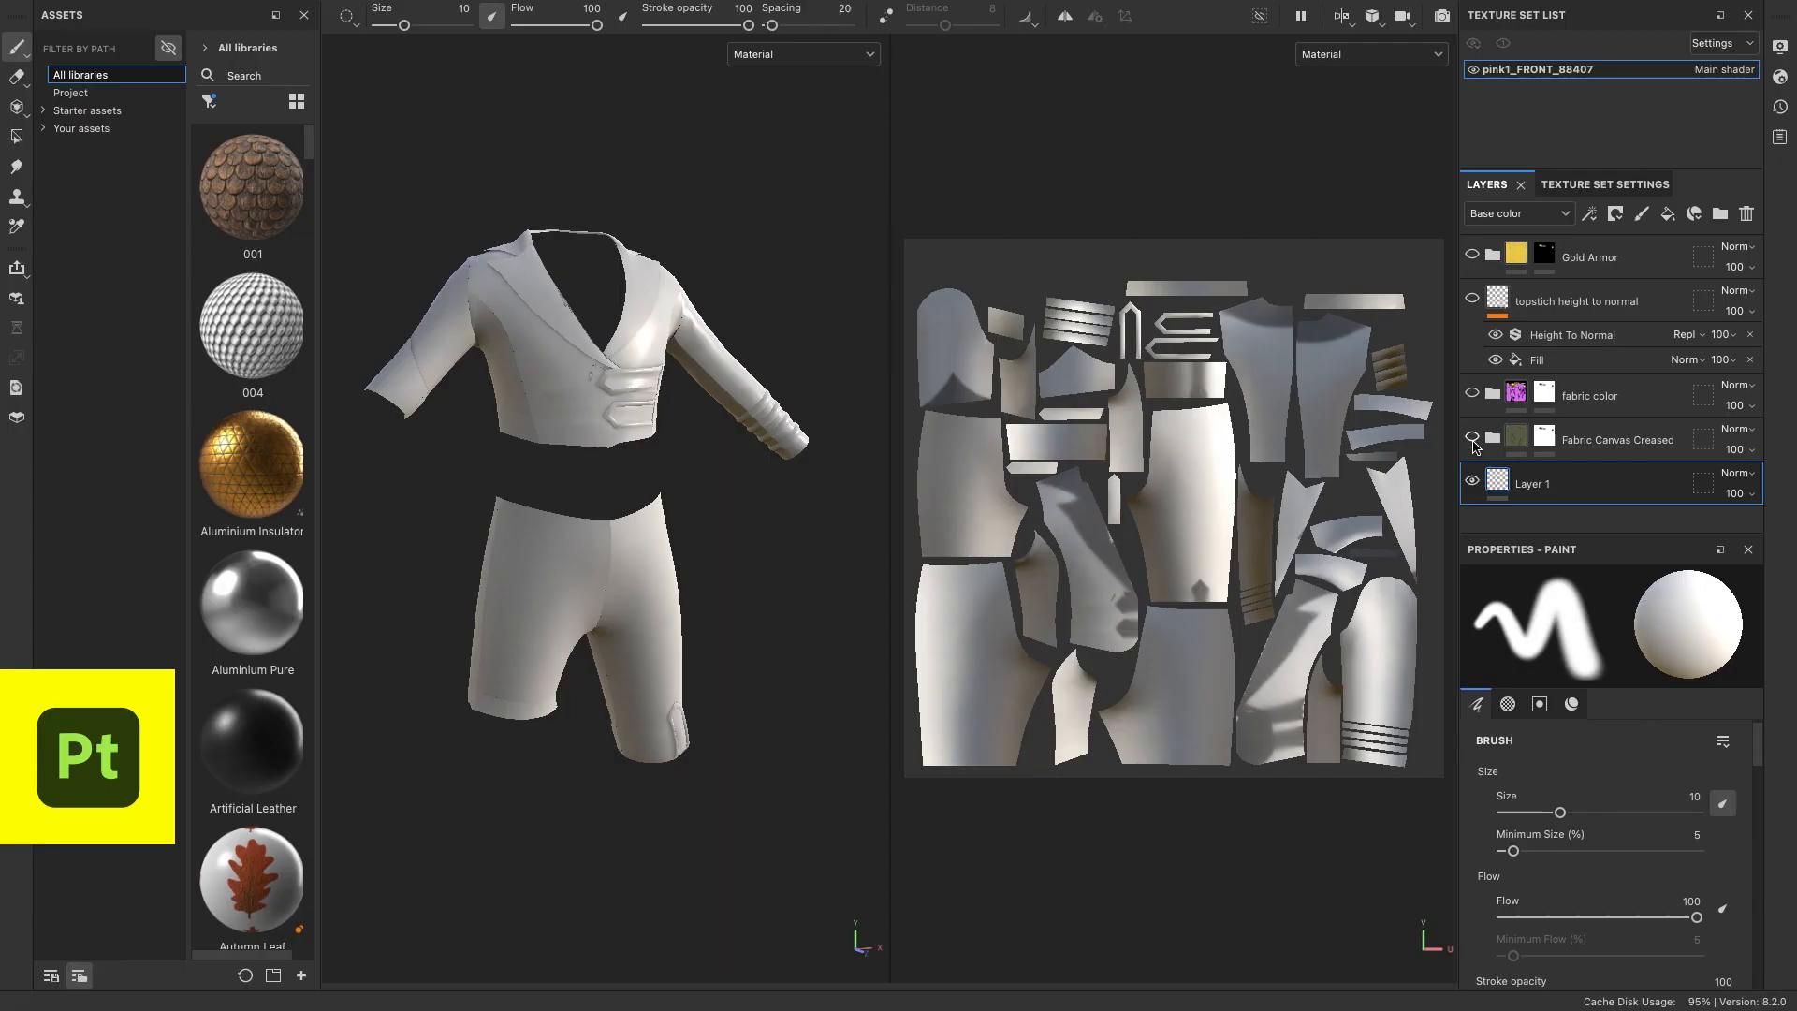
- Switch to Substance 3D Painter and show the Fabric Canvas Creased, fabric color, topstich height to normal and Gold Armor layers, examining the jacket and pants texture
left_click(1472, 437)
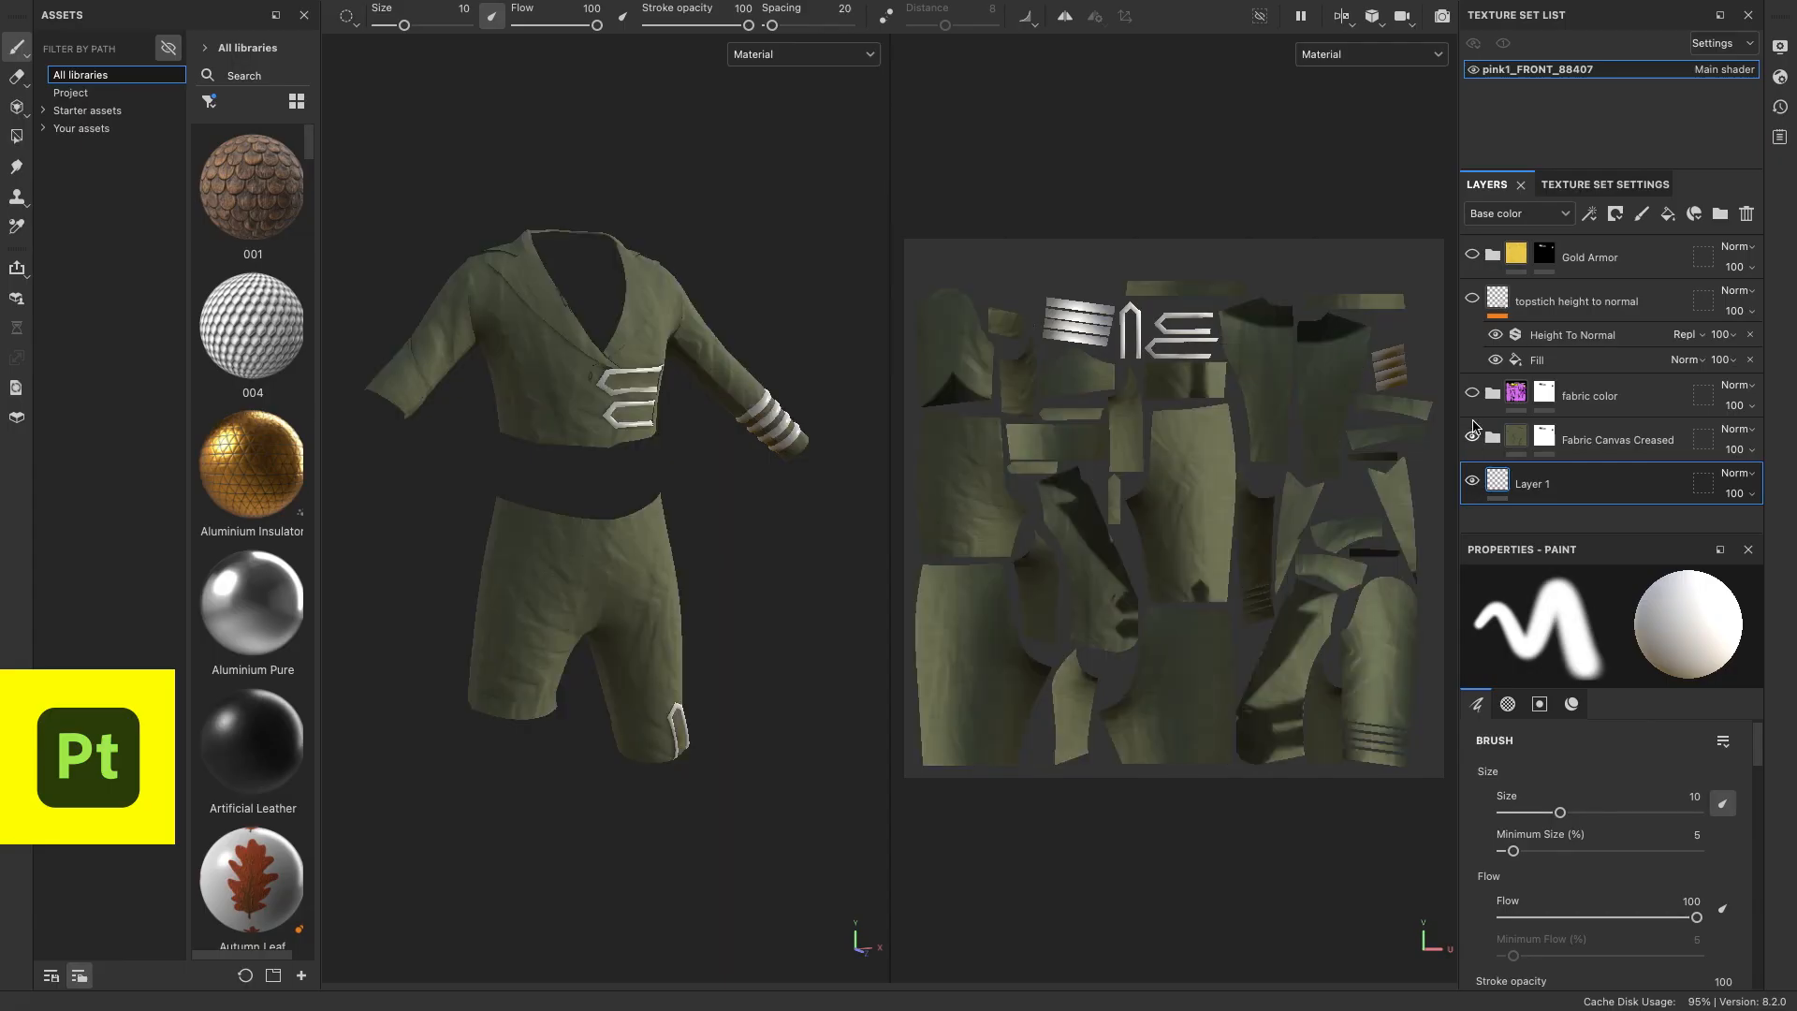
left_click(1473, 393)
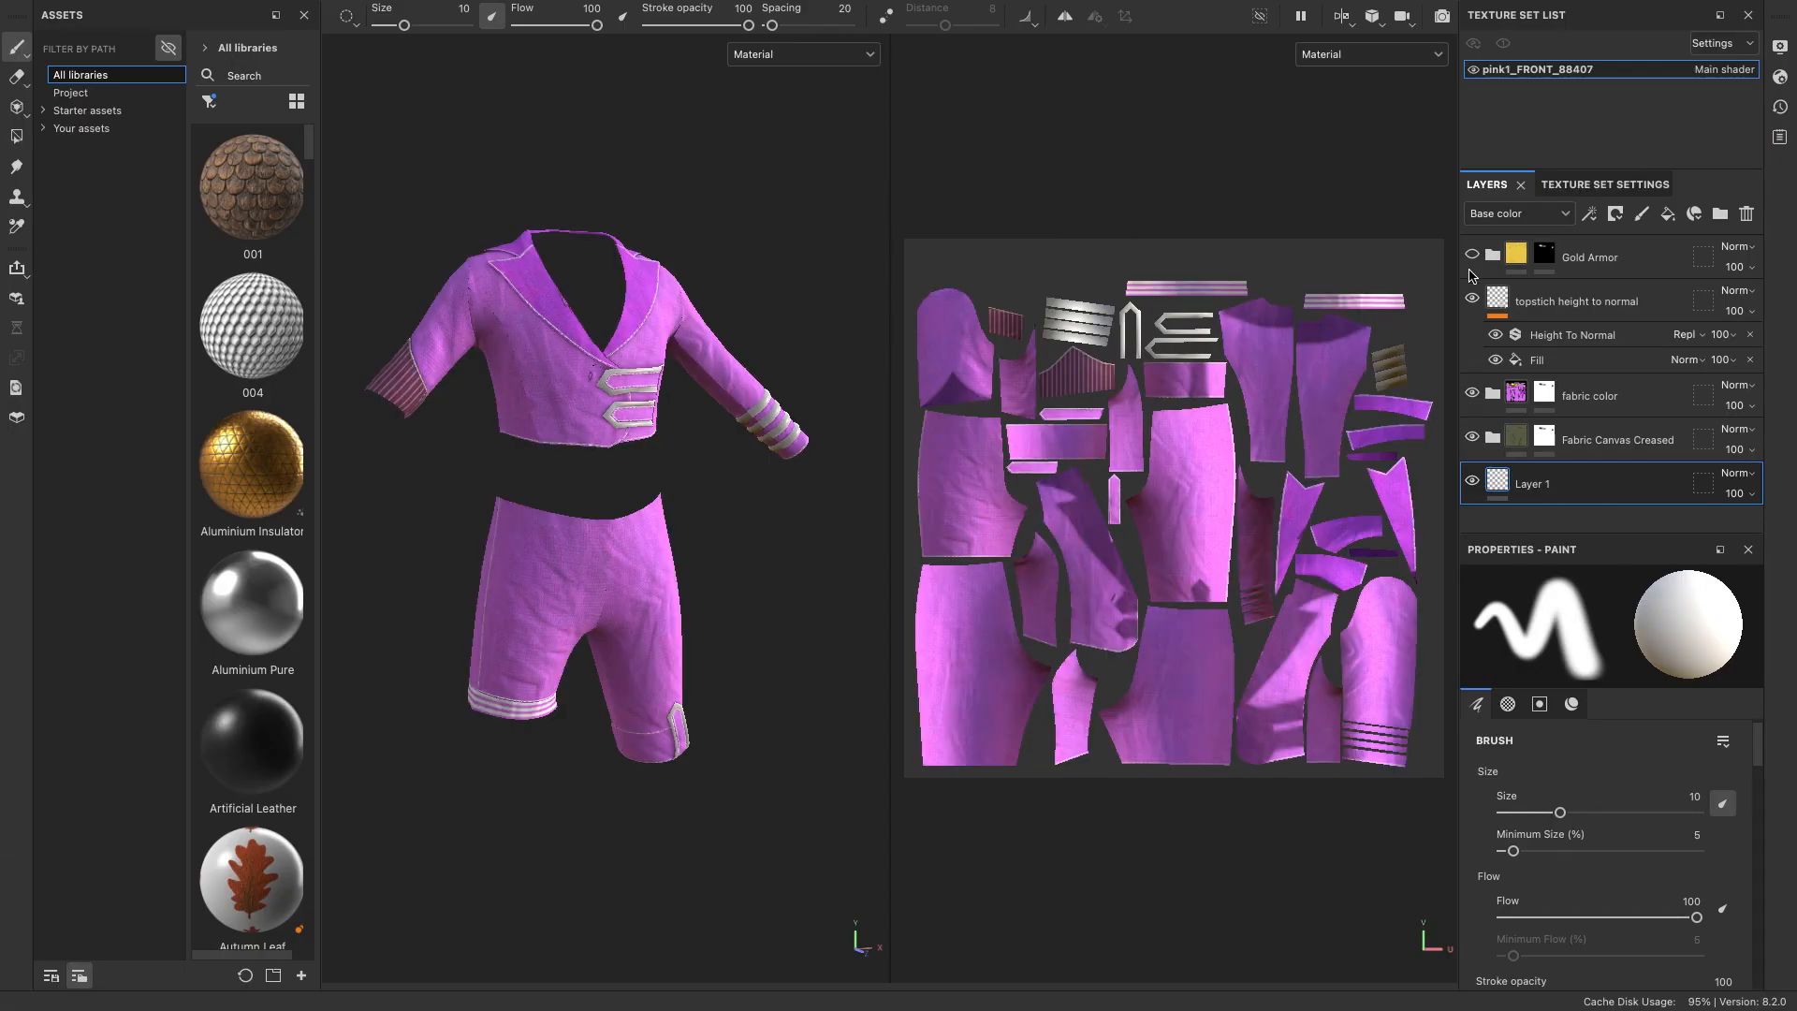
left_click(1472, 254)
scroll(1222, 435, "up", 5)
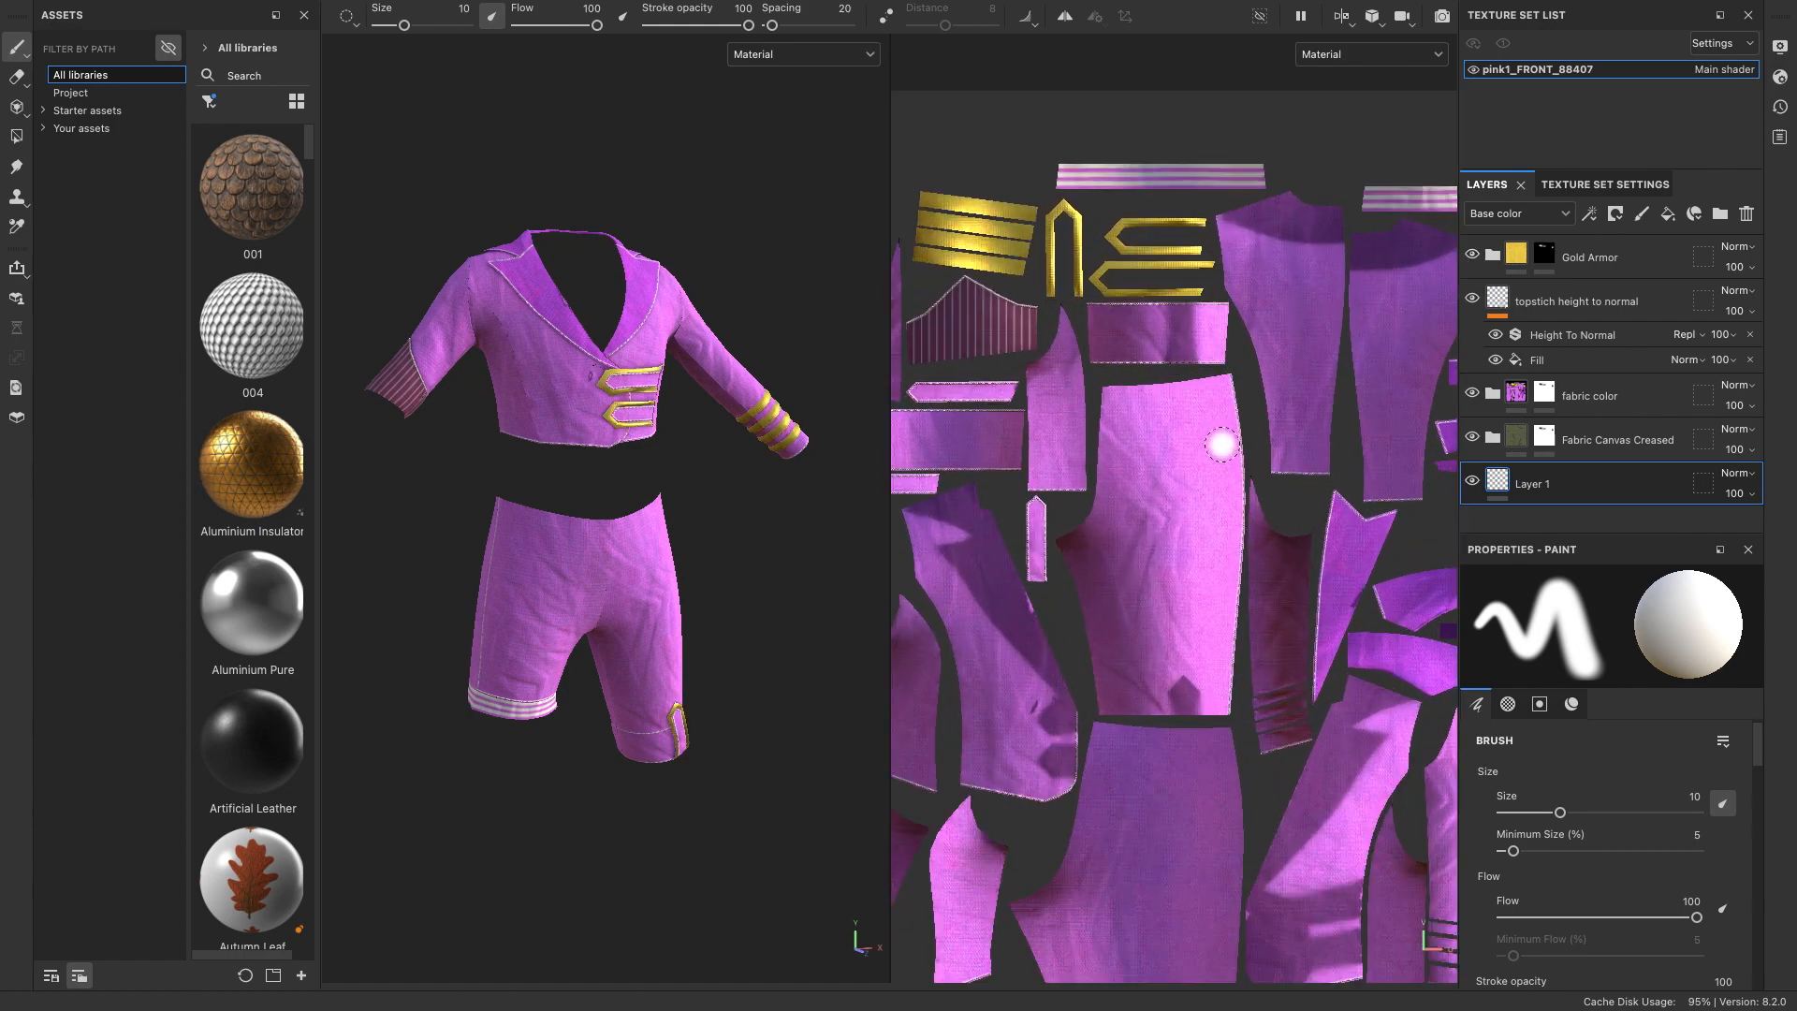
scroll(1229, 420, "up", 2)
middle_click_drag(1102, 268, 1323, 622)
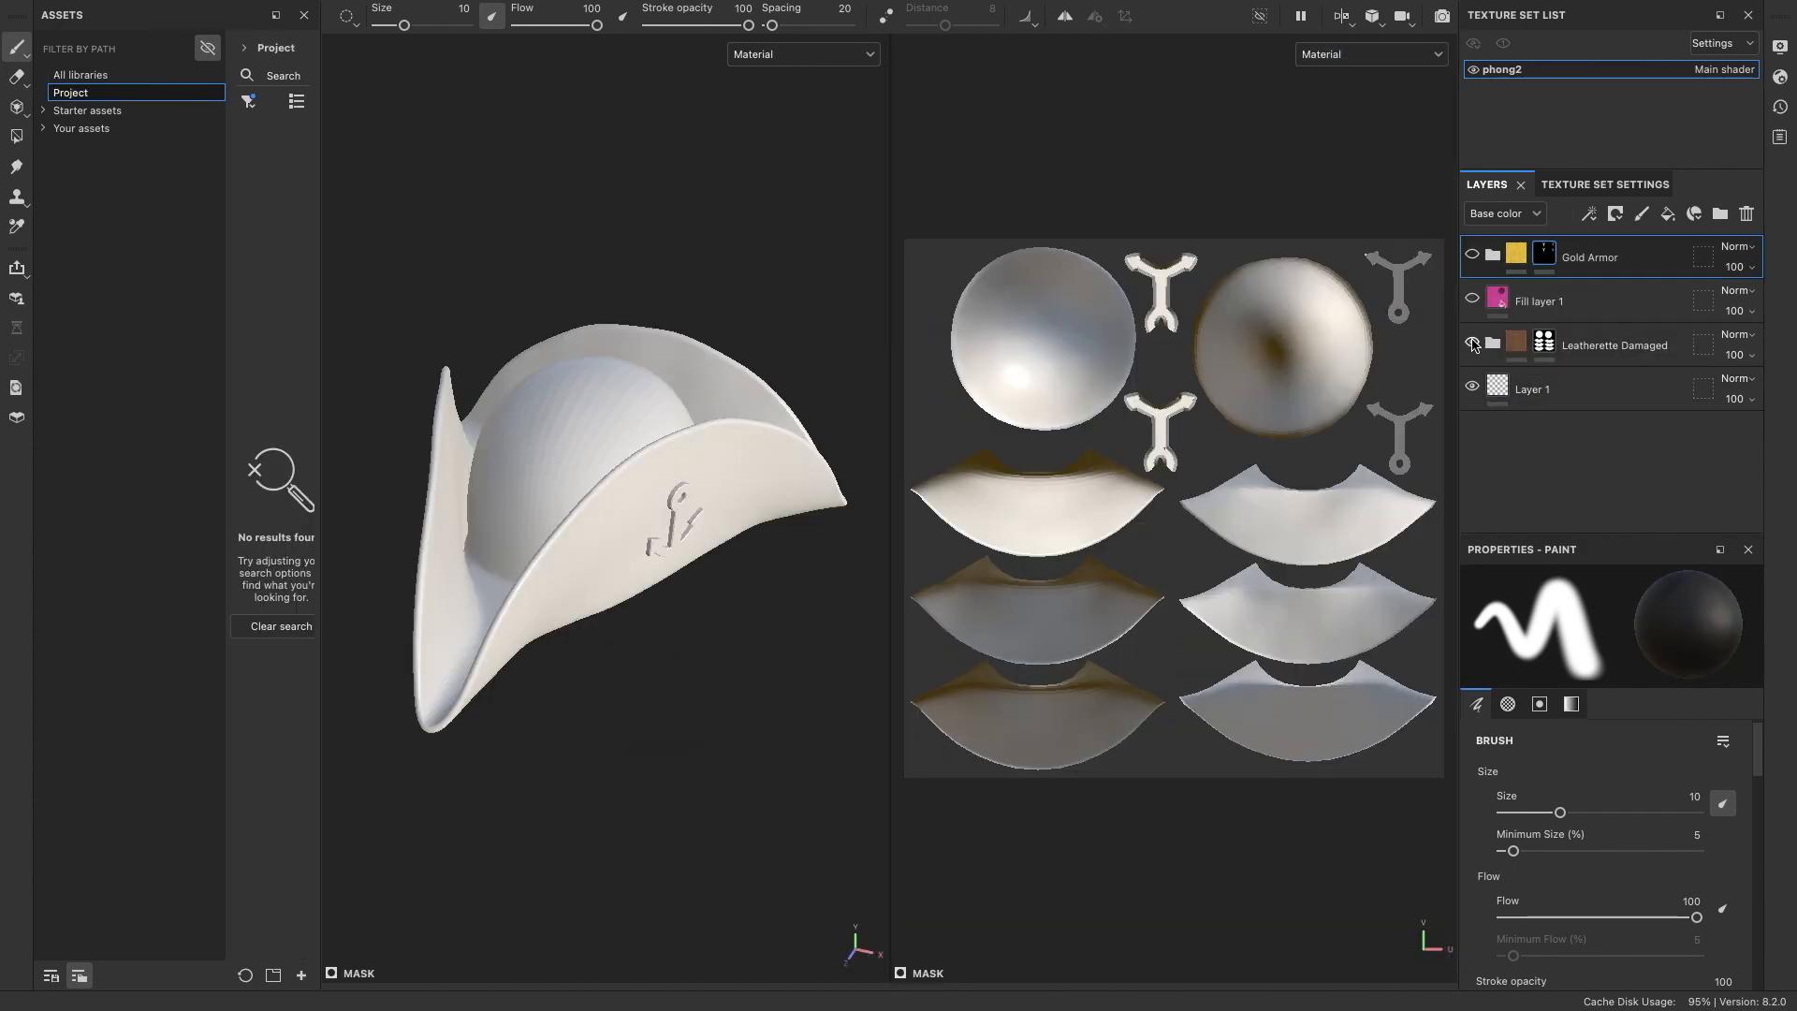
- Show the Leatherette Damaged, Fill layer 1 and Gold Armor layers on the pirate hat
left_click(1472, 345)
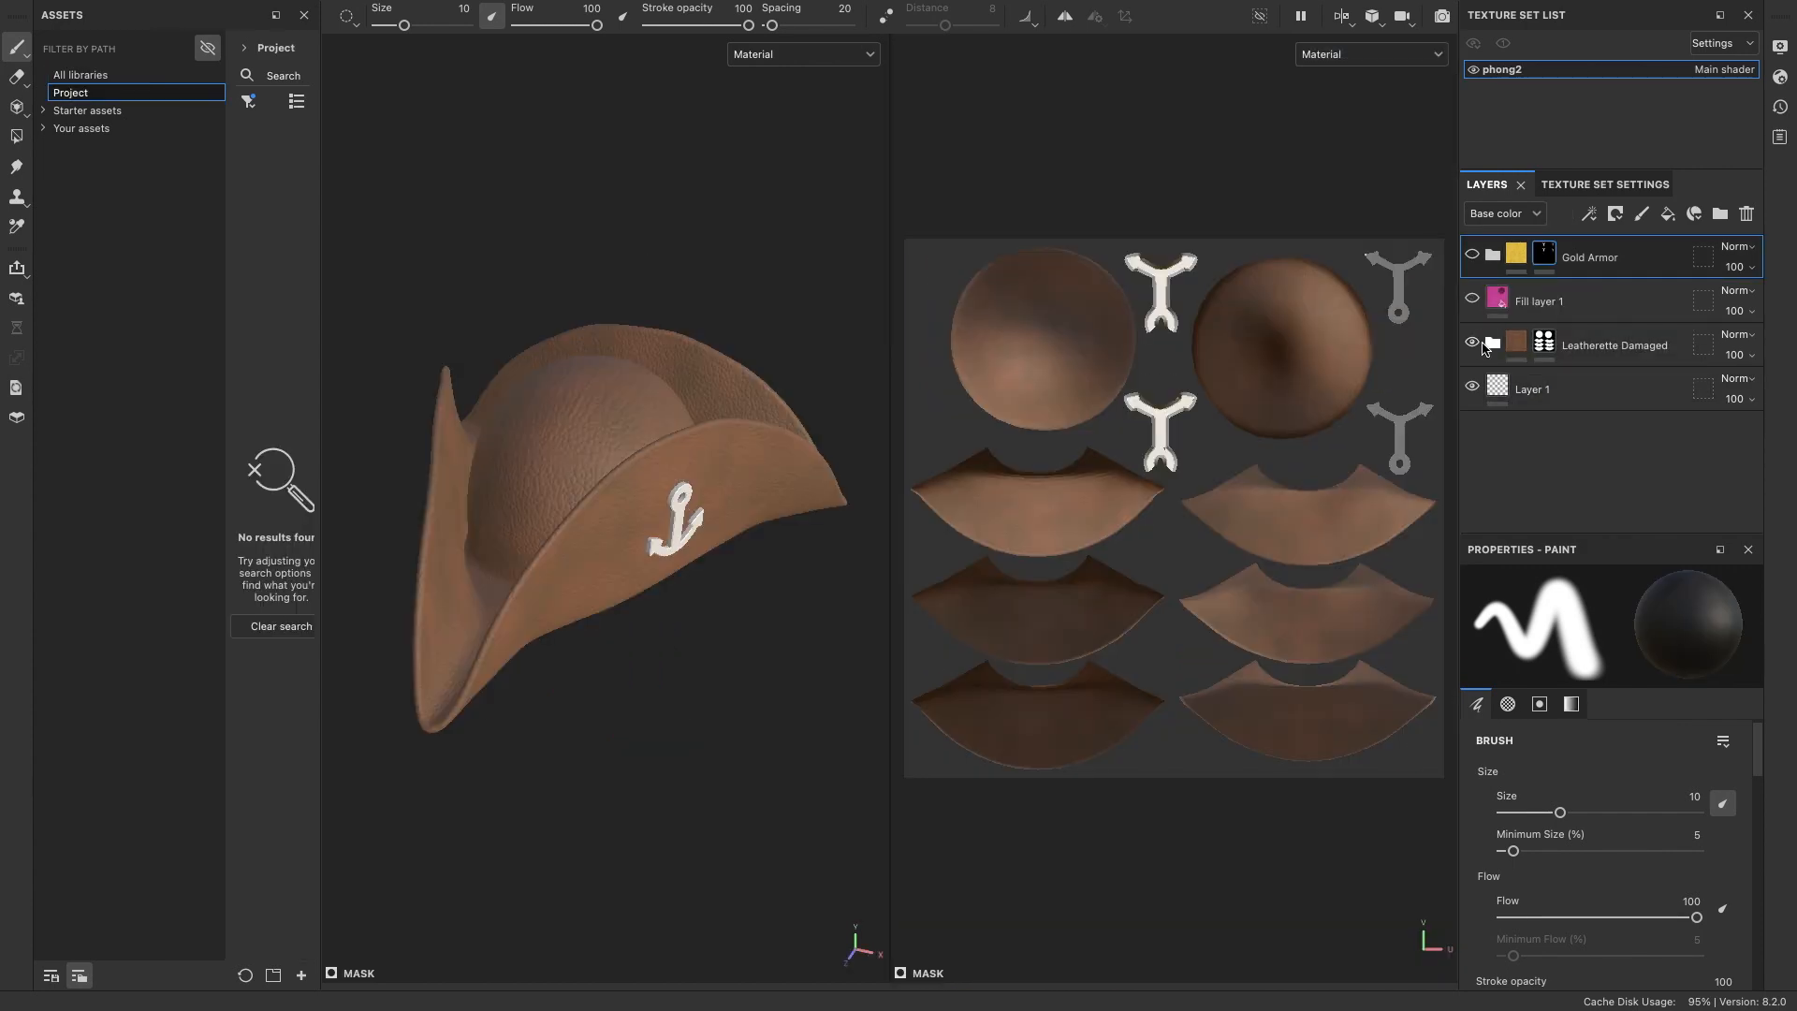
left_click(1473, 301)
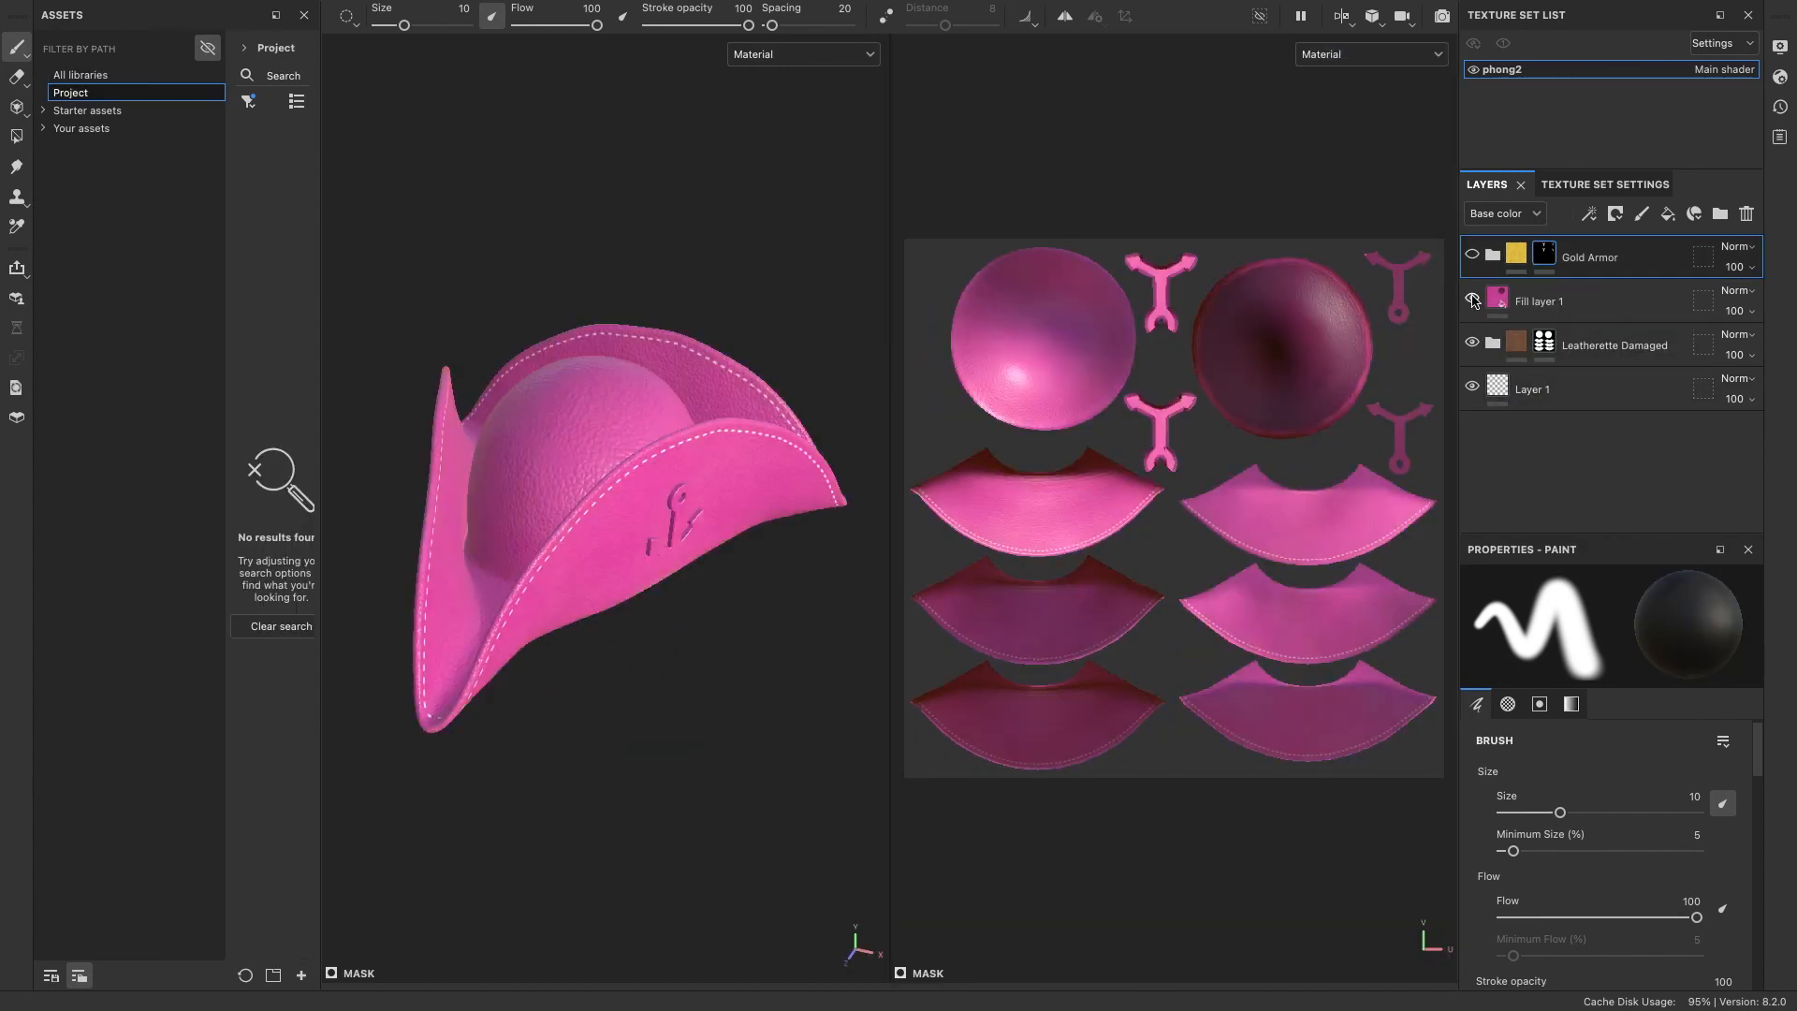
left_click(1472, 255)
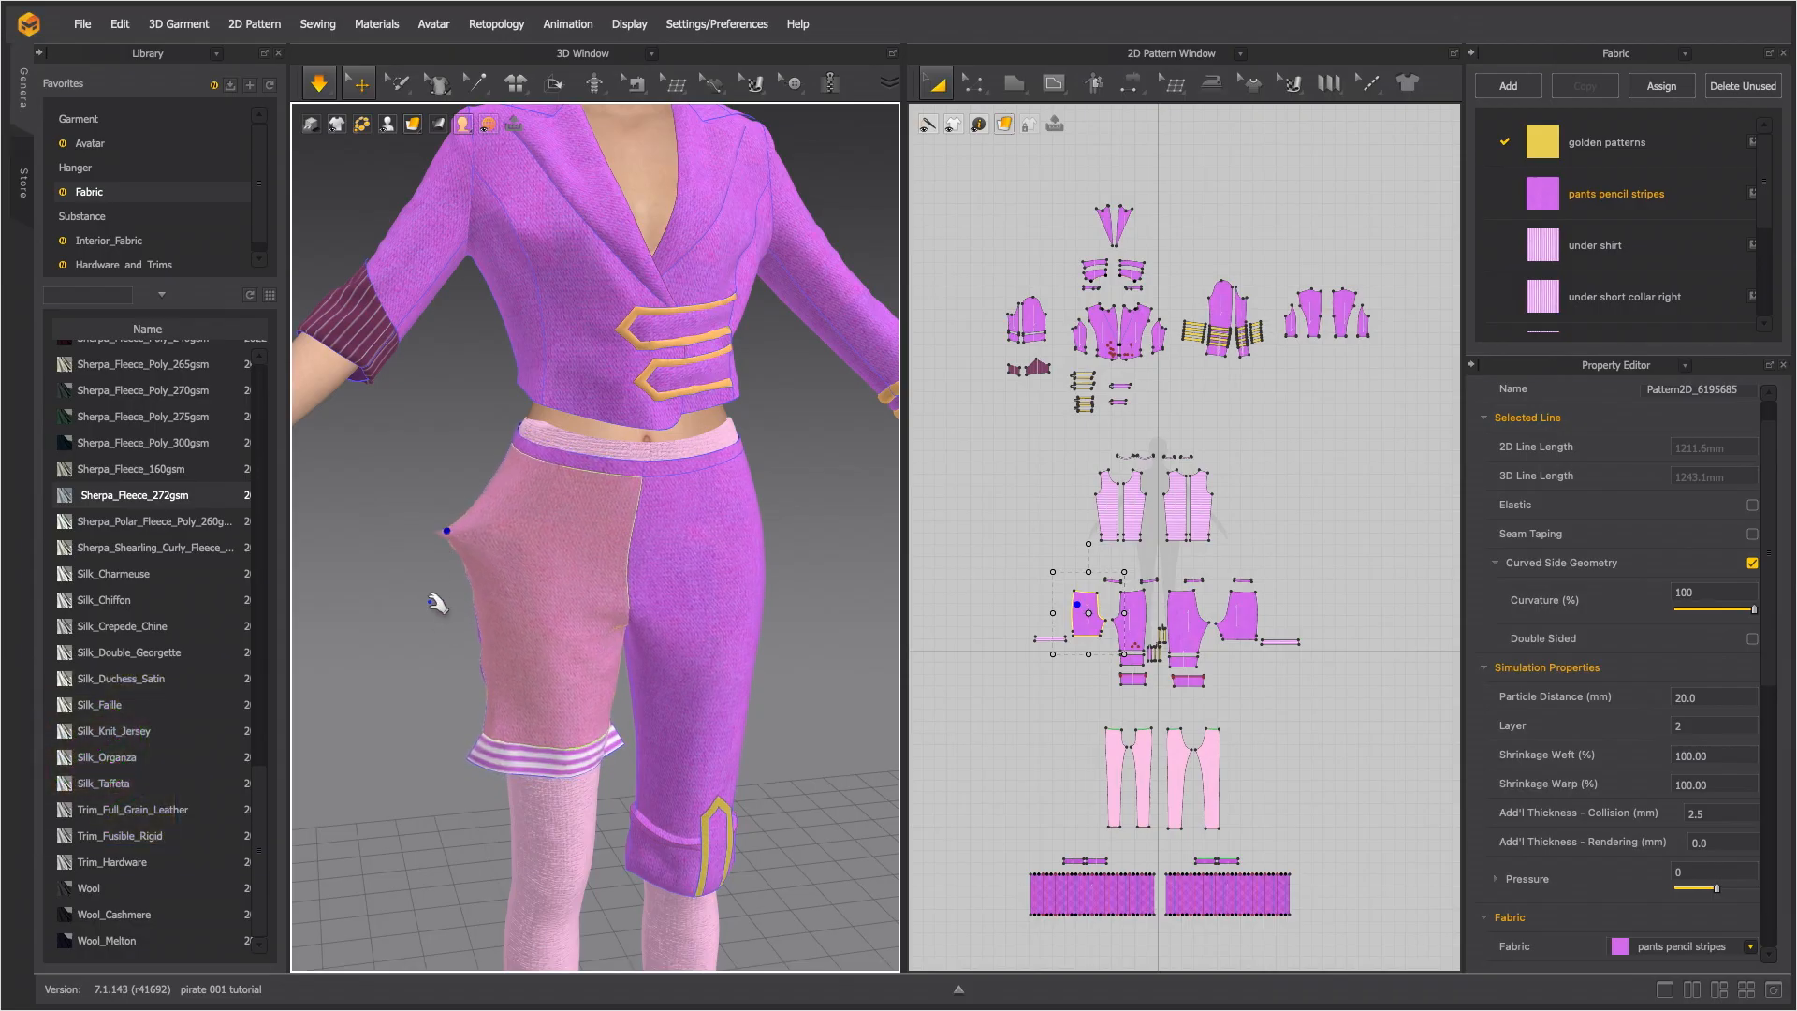
- Switch to Marvelous Designer and pull the pants legs, striped hem and back waist to adjust the simulated drape from front and back
left_click(463, 741)
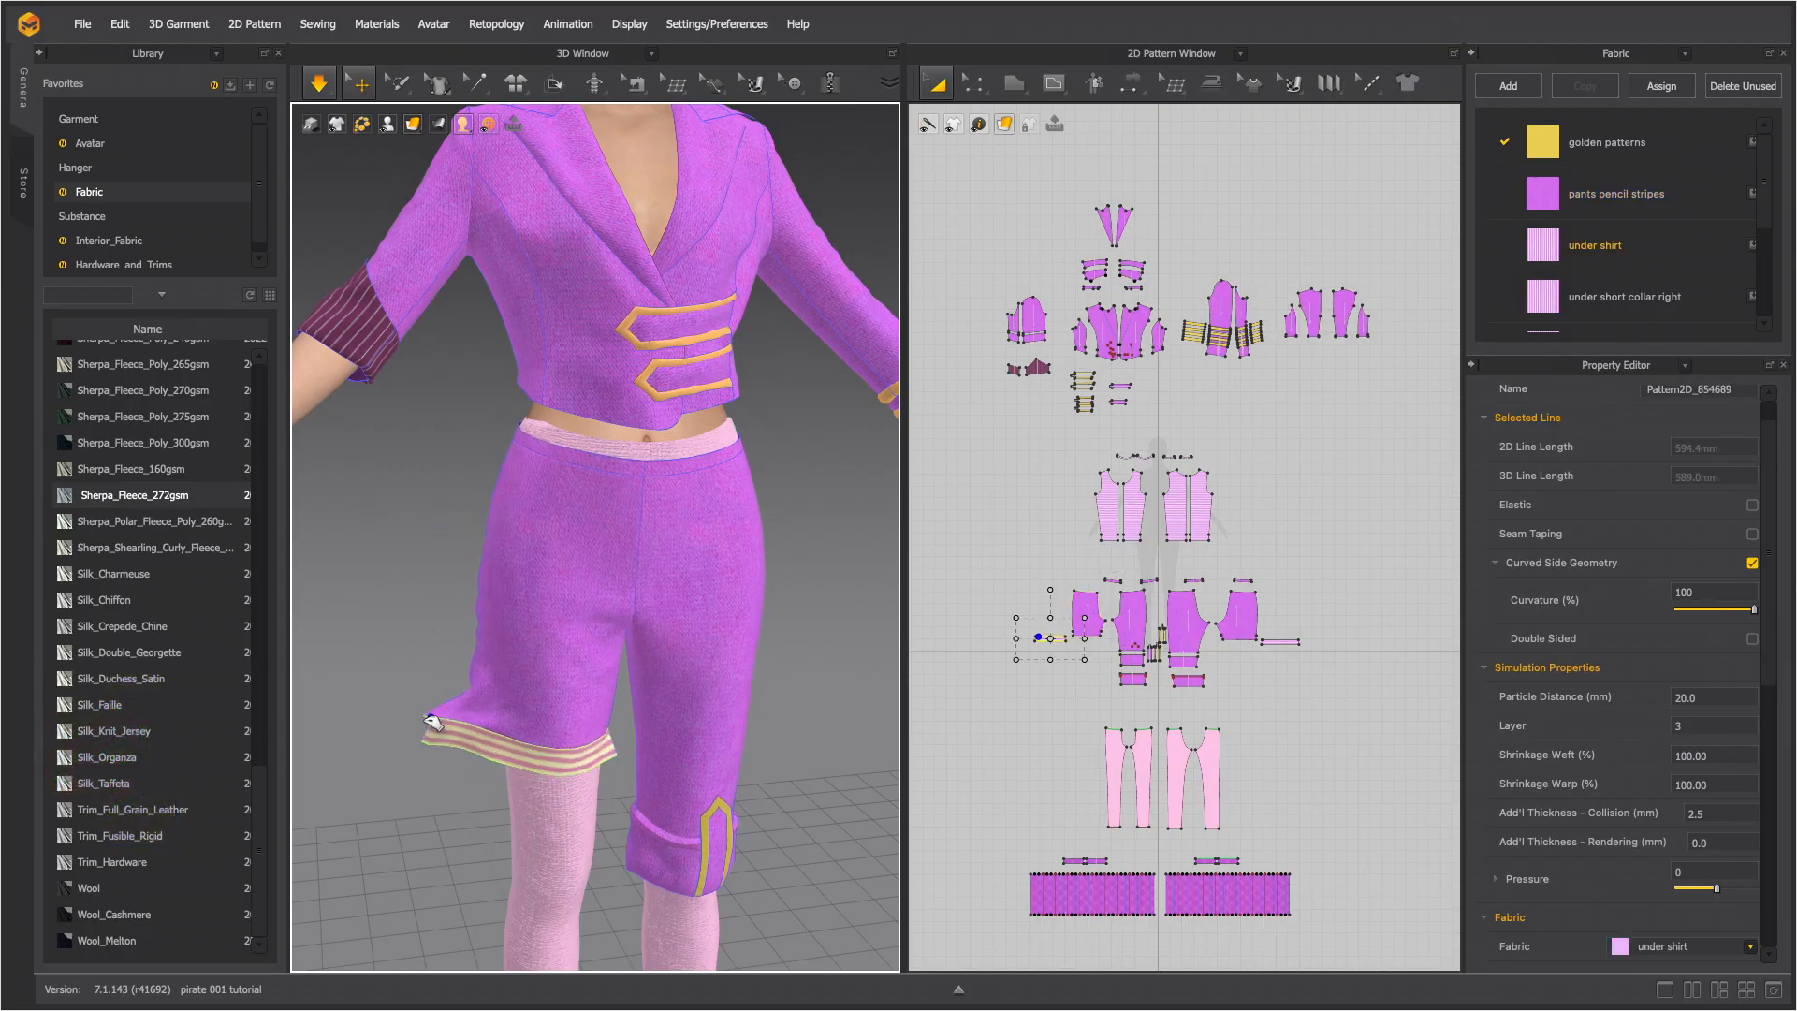
right_click_drag(435, 723, 792, 575)
left_click(573, 393)
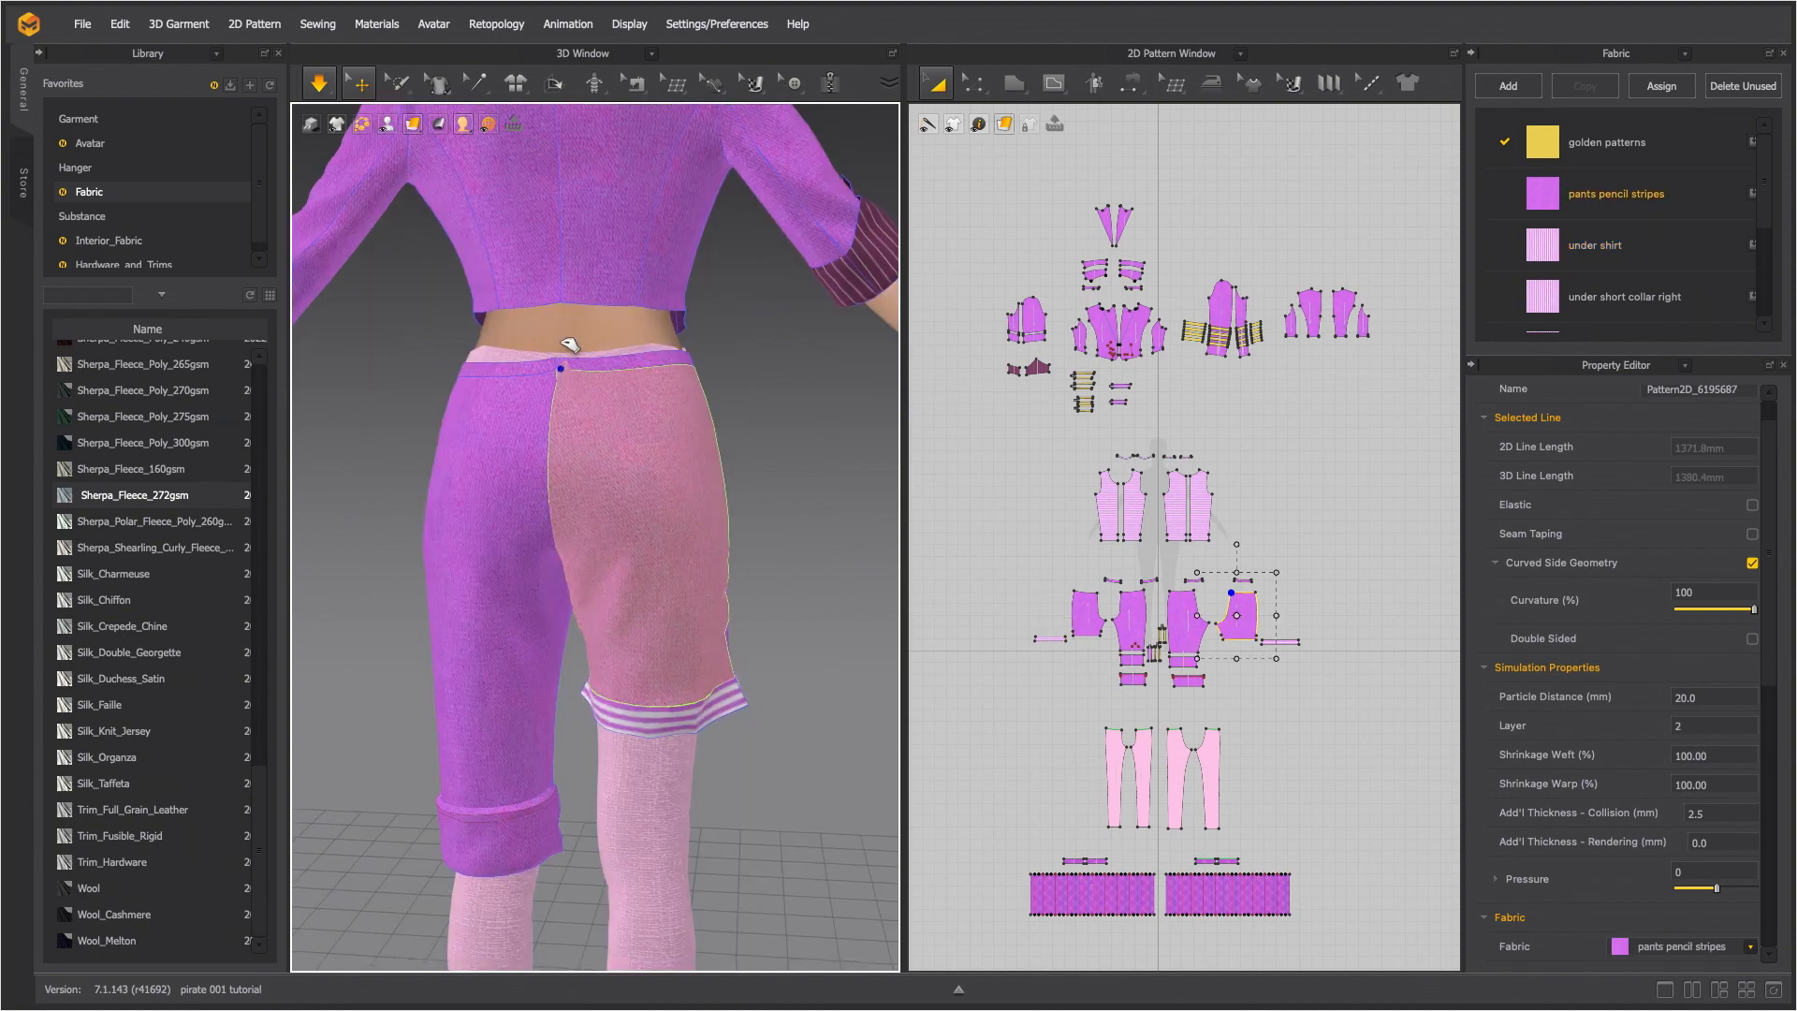
left_click_drag(563, 315, 564, 278)
left_click(633, 516)
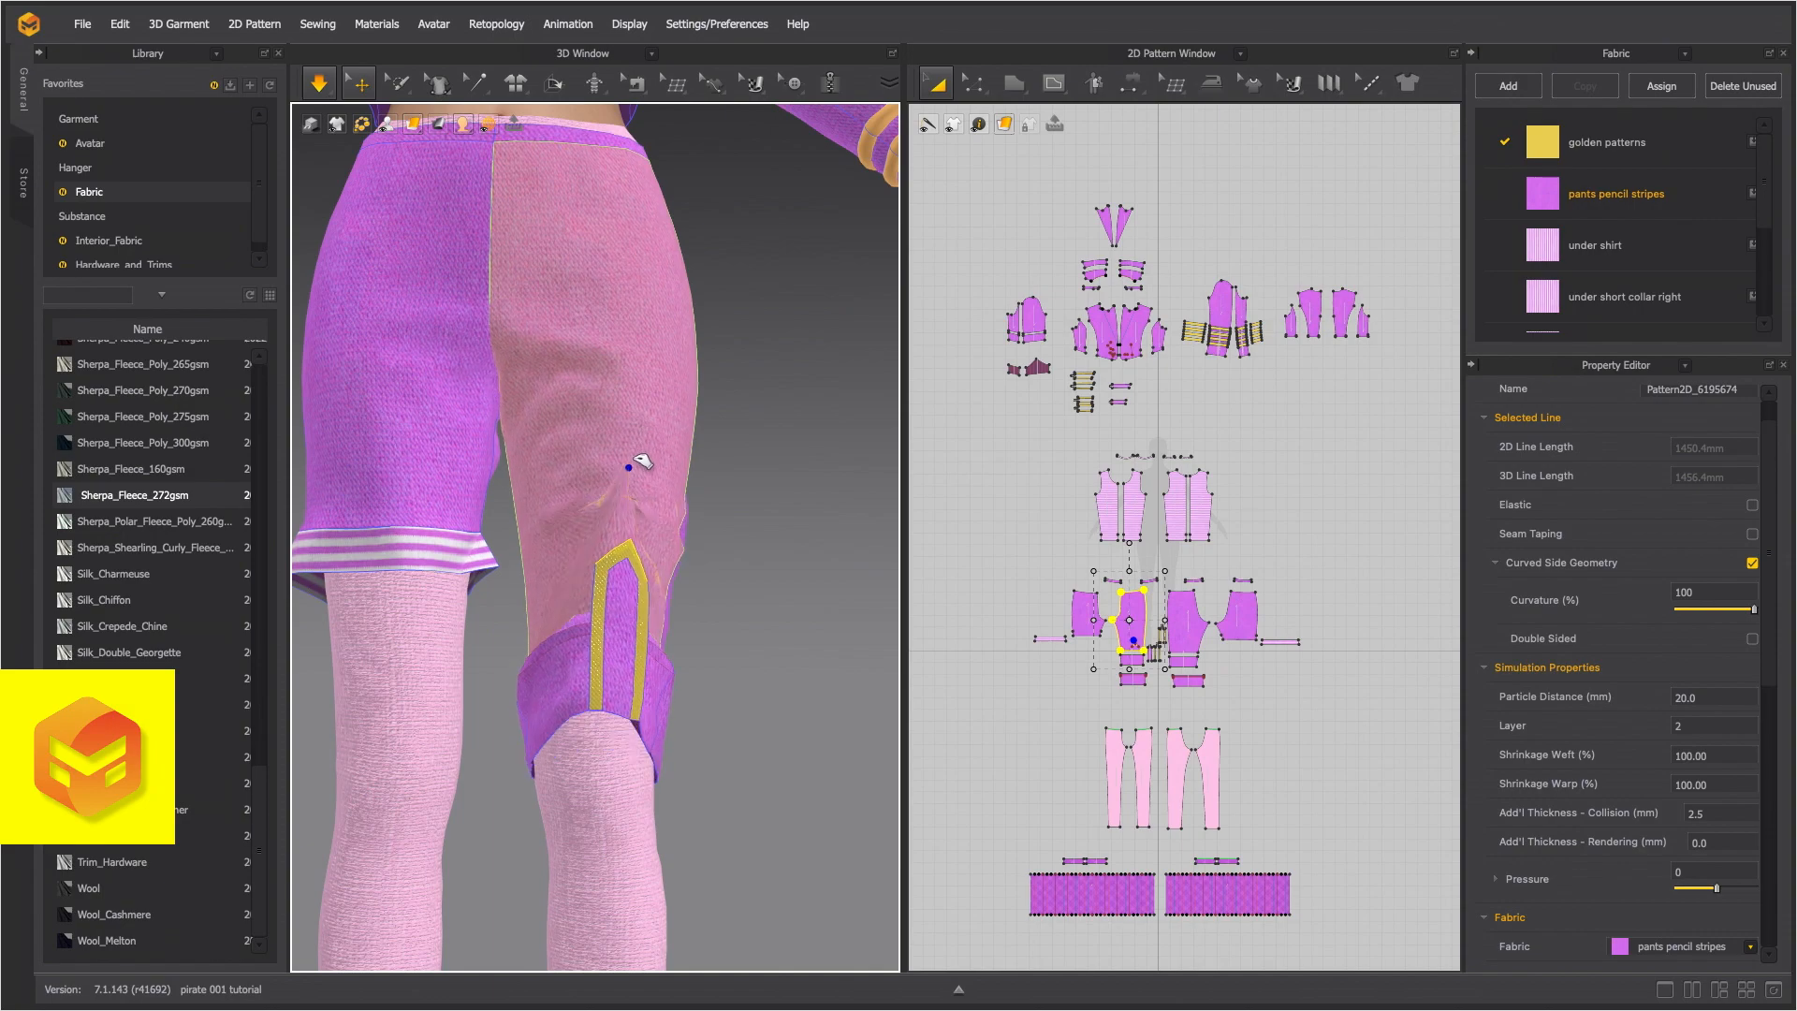
left_click_drag(636, 460, 637, 468)
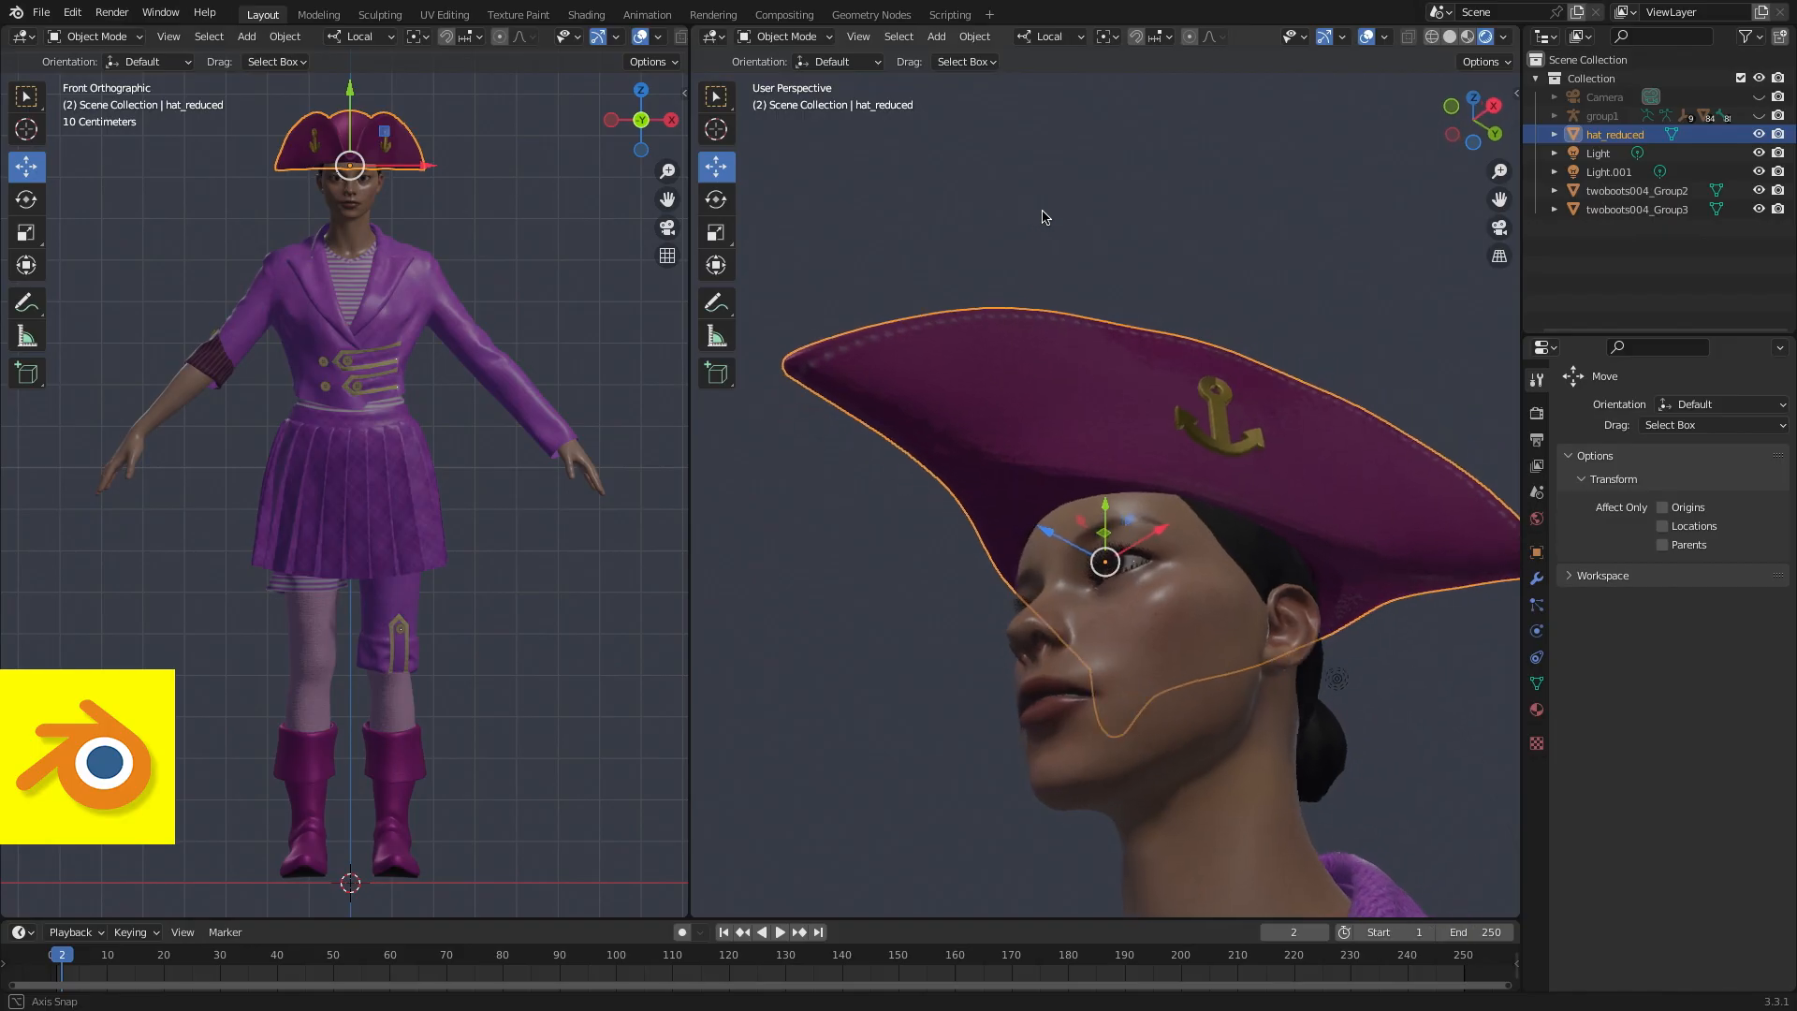
- Switch to Blender and examine the pirate character's hat, jacket and skirt from several angles
middle_click_drag(1085, 234, 1198, 243)
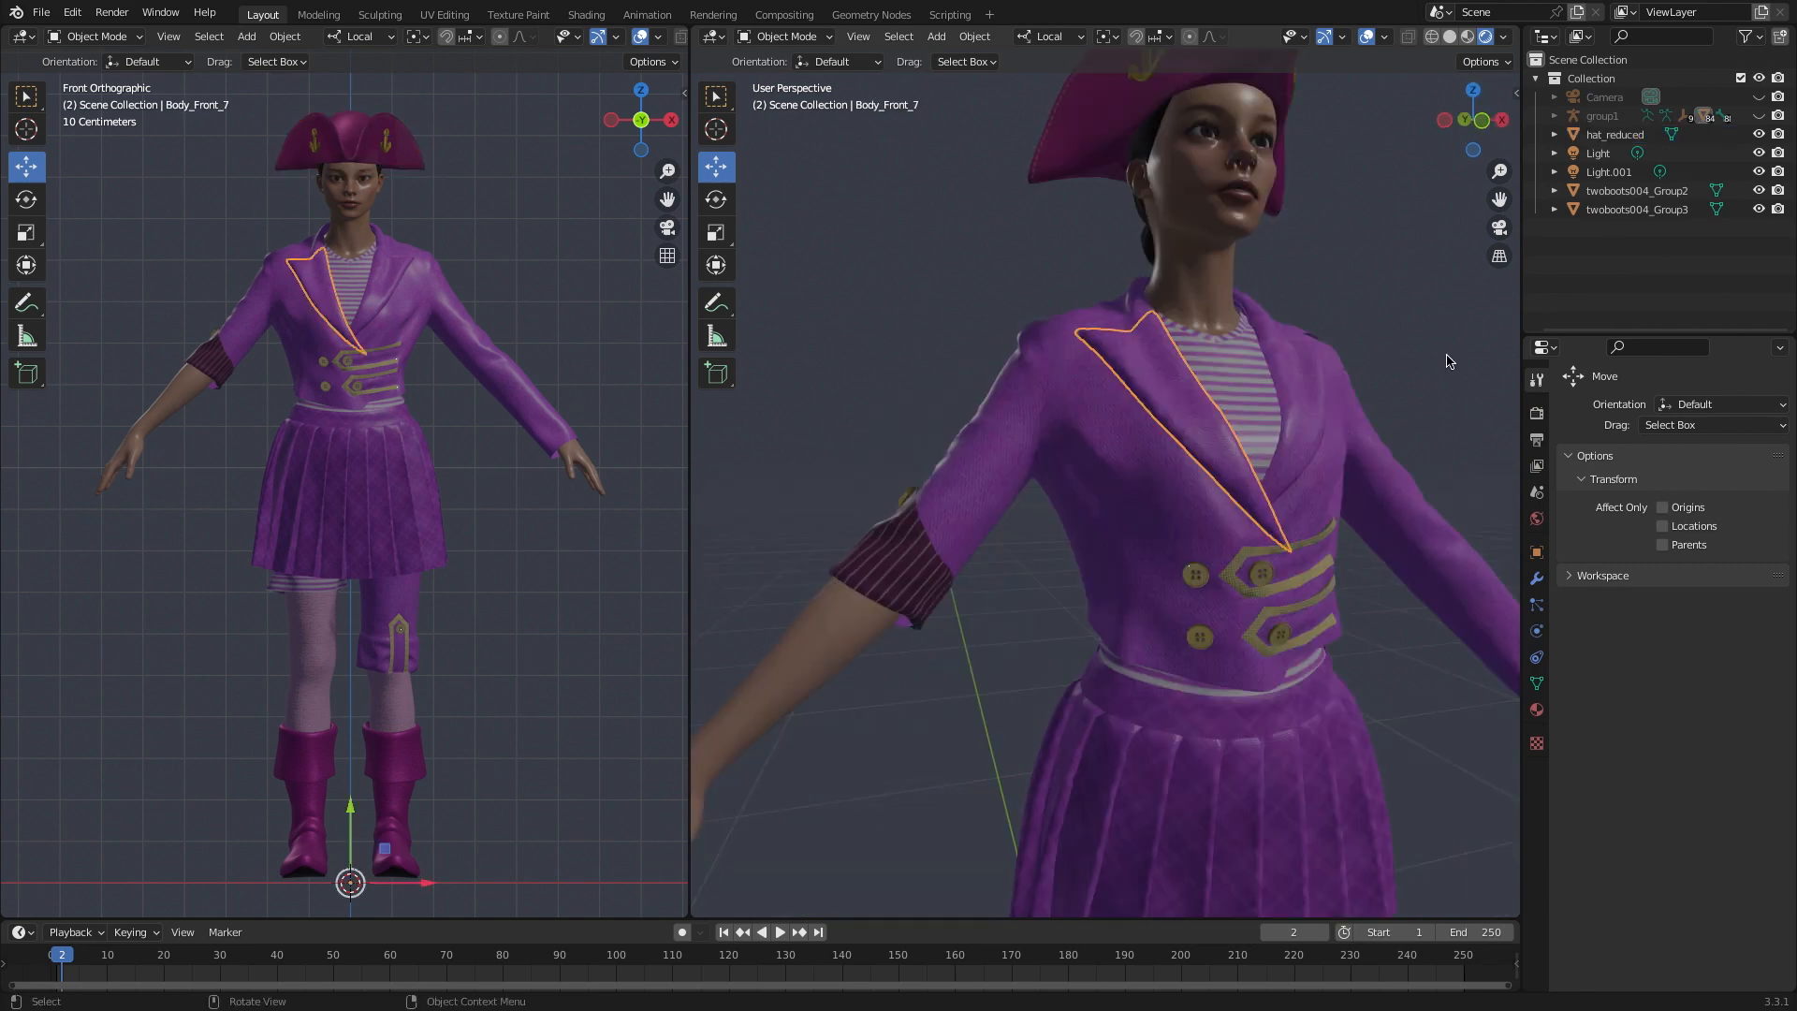
middle_click_drag(1448, 361, 1100, 368)
middle_click_drag(1230, 691, 1424, 430)
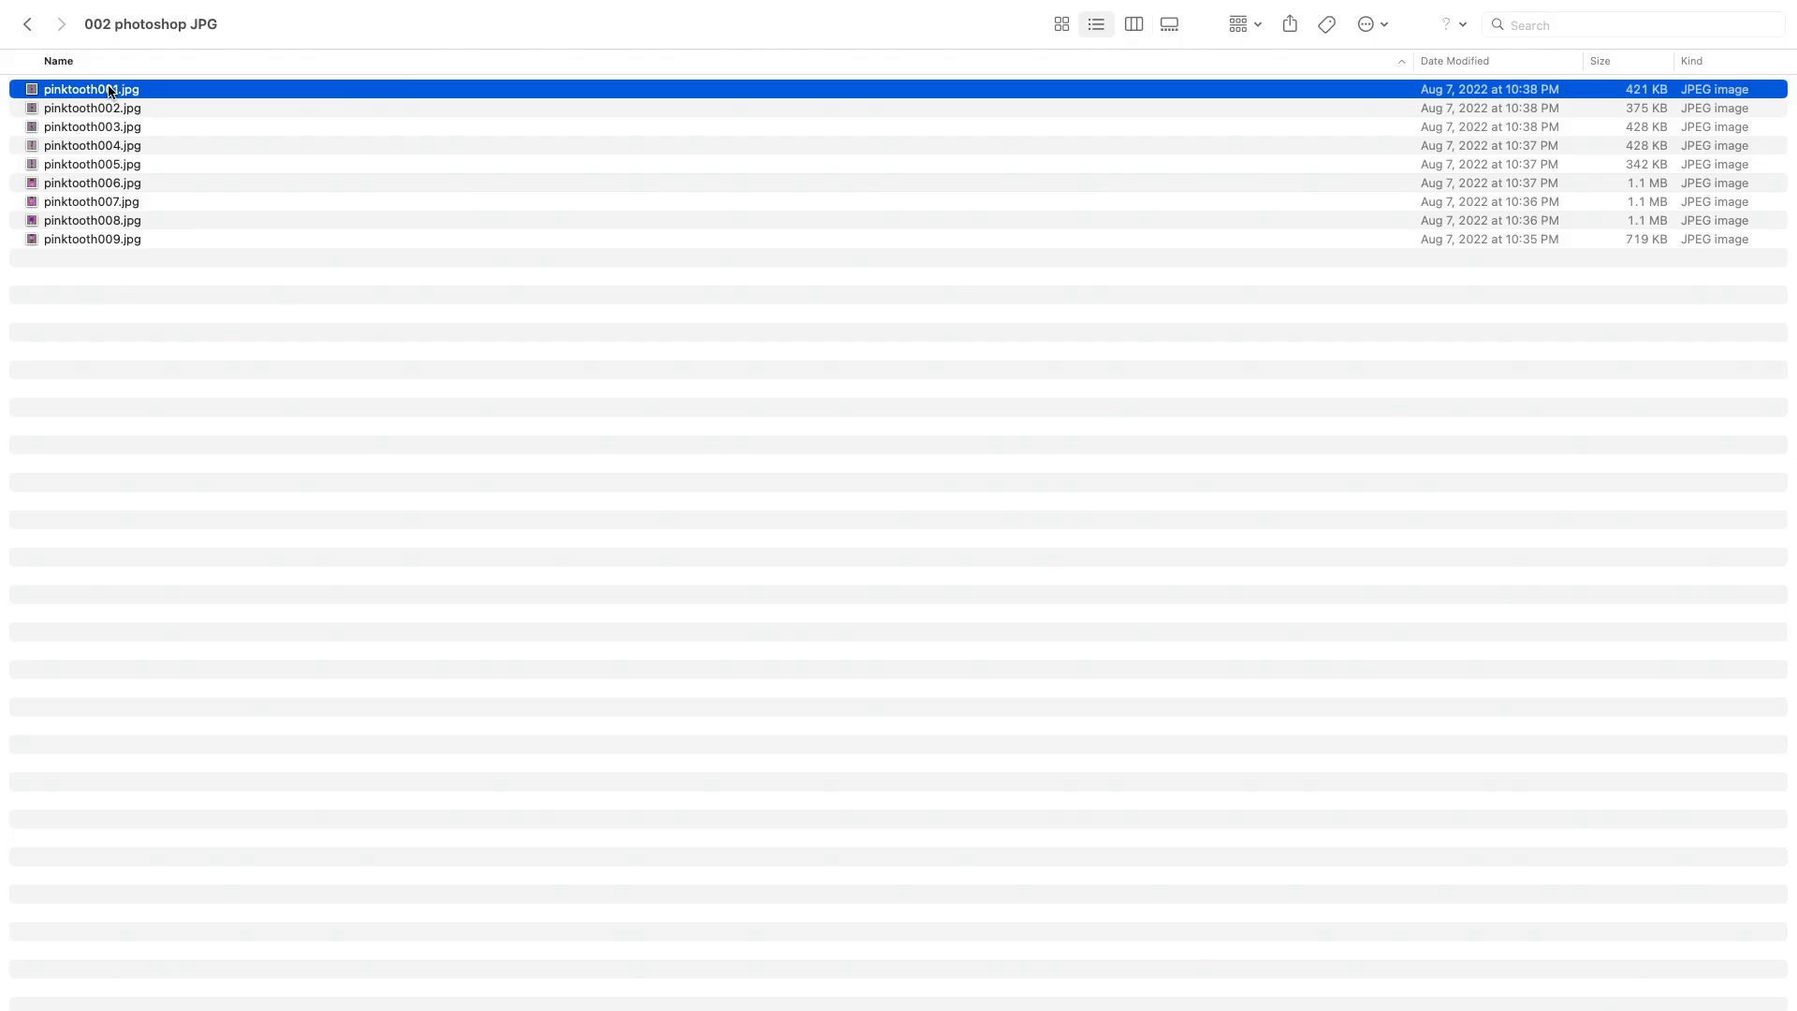
- Preview the character renders pinktooth001.jpg through pinktooth009.jpg in the 002 photoshop JPG folder in Finder
key("space")
key("Down")
key("Down")
key("Down")
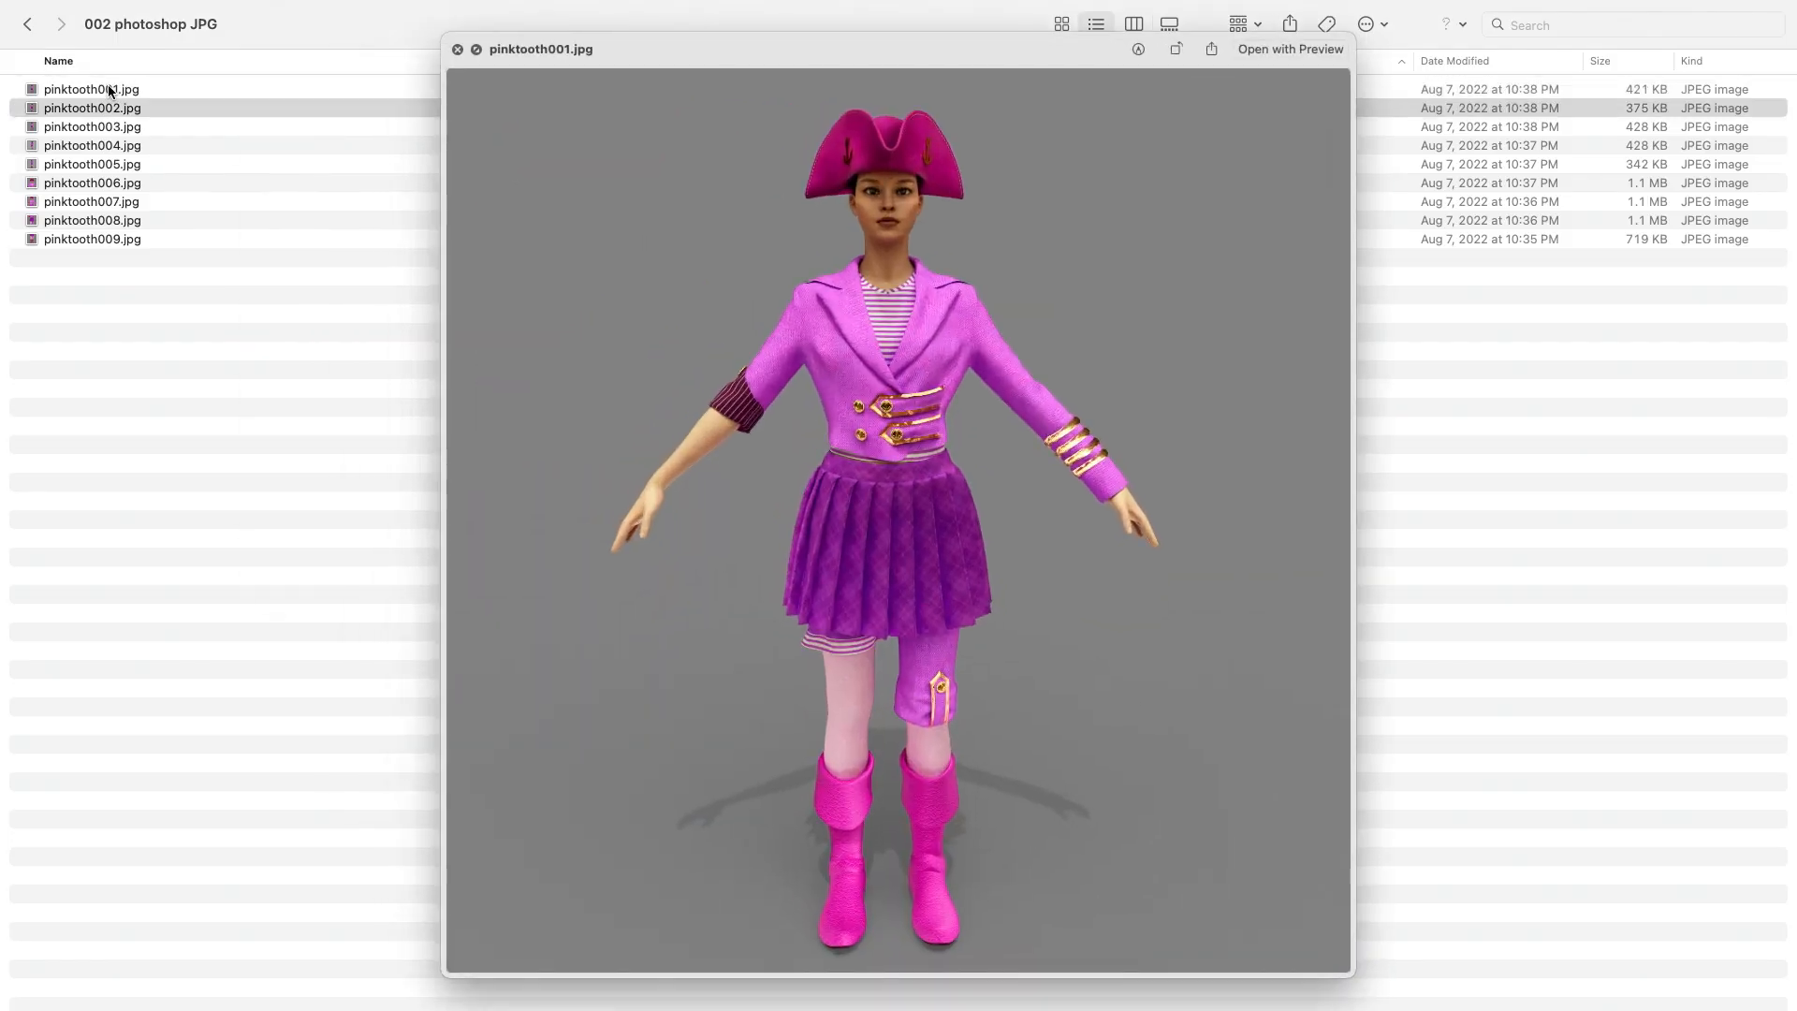
key("Down")
key("Down")
key("Down")
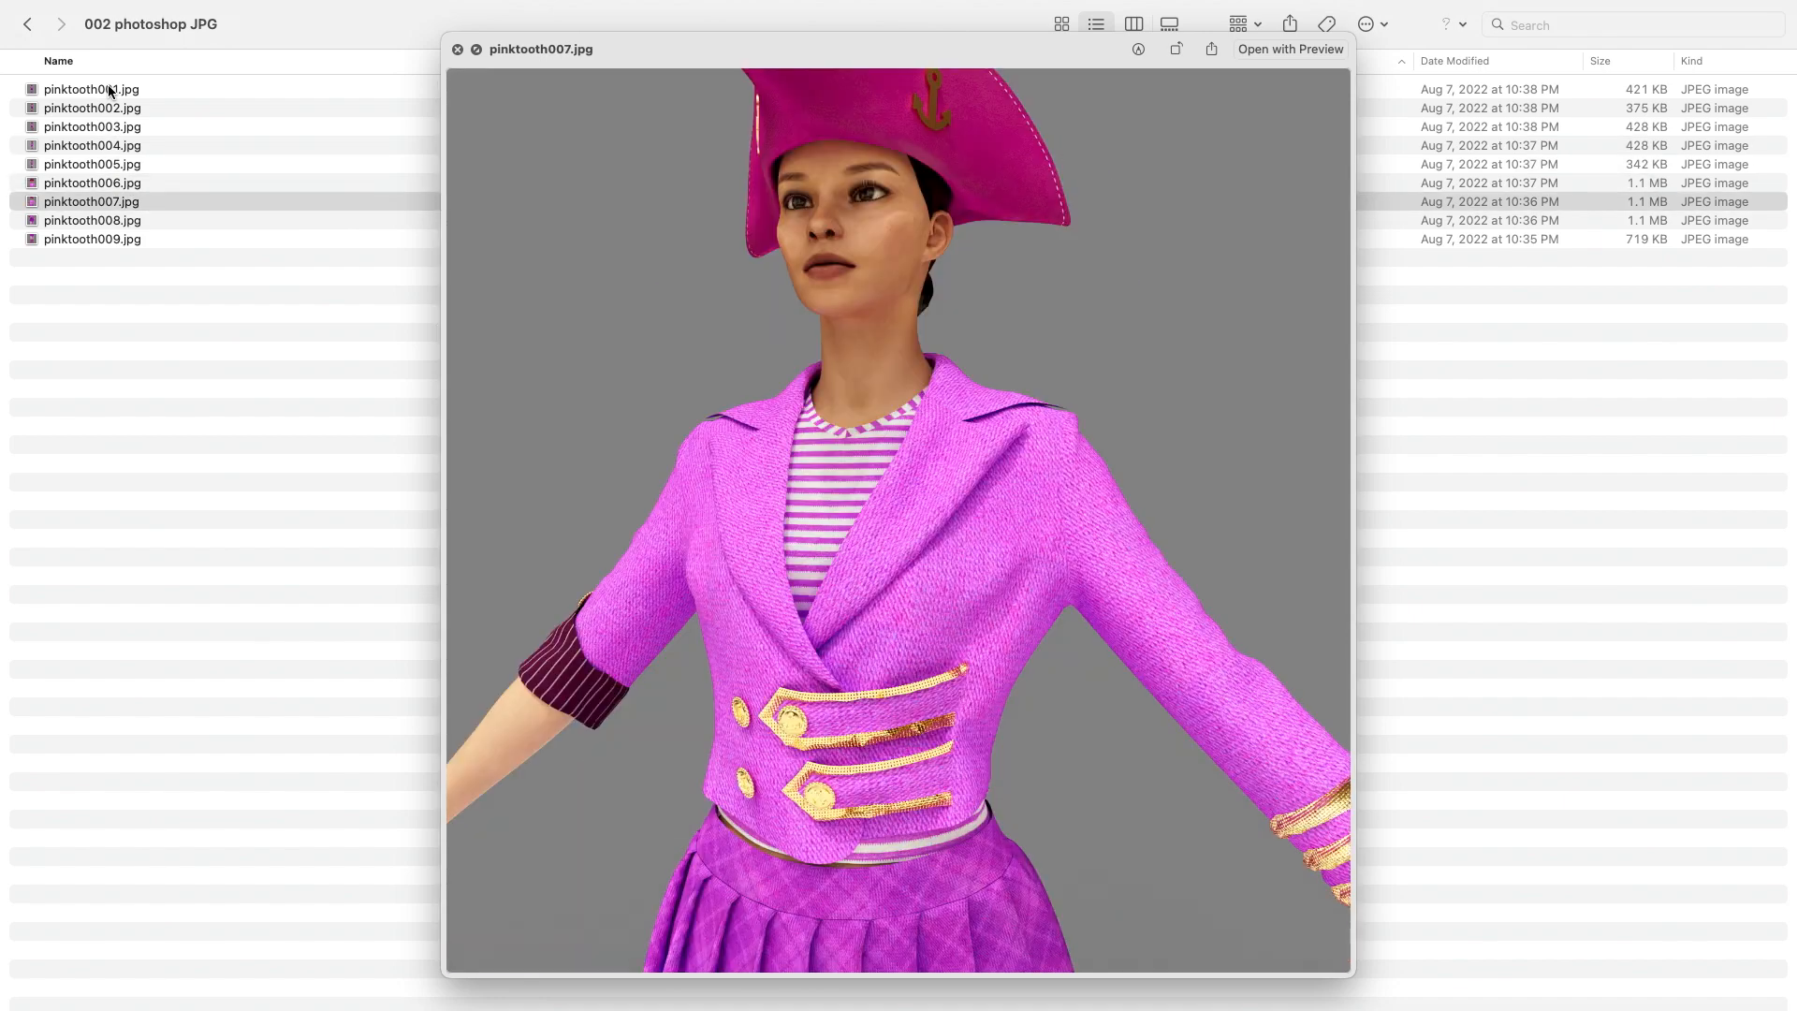
key("Down")
key("Down")
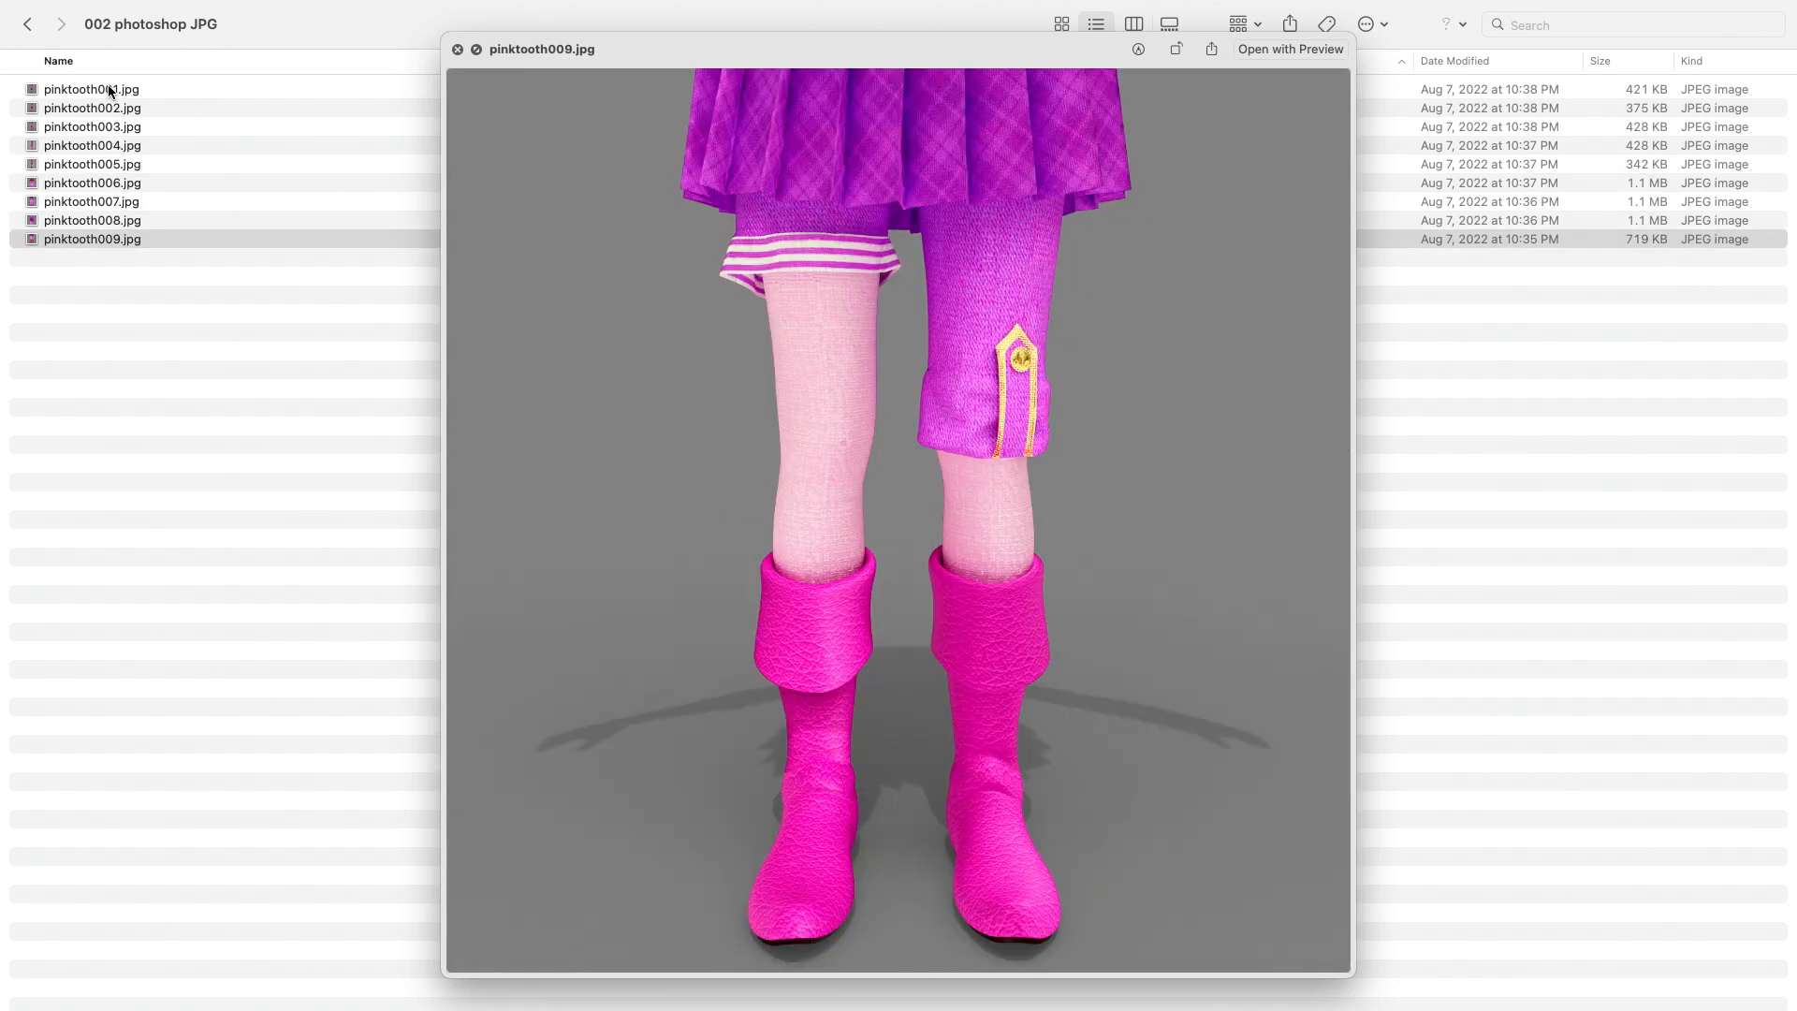